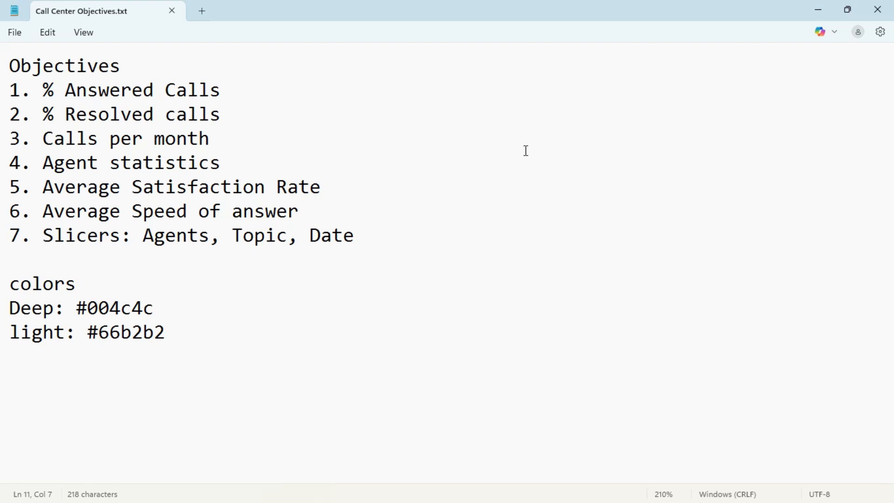
- Switch to the Call_Center-Dataset workbook in Excel and review its columns from Call Id to Satisfaction rating
click(820, 8)
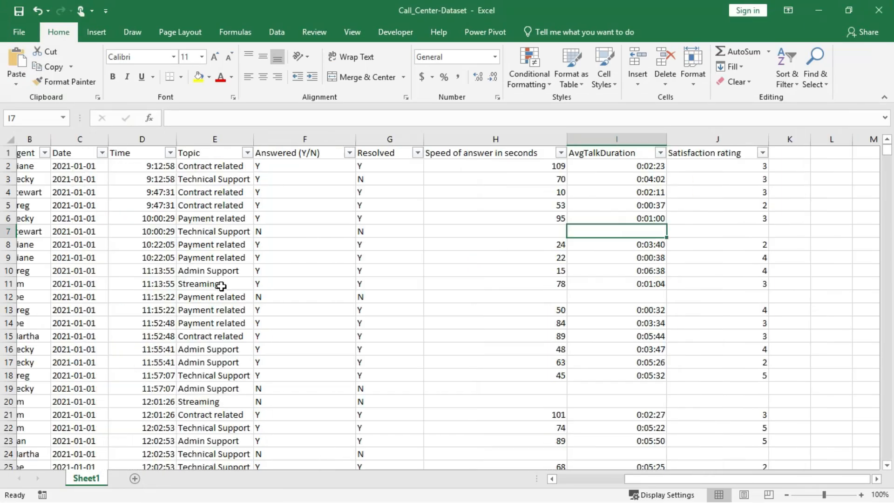
scroll(221, 286, left, 2)
scroll(221, 286, down, 2)
scroll(221, 286, up, 2)
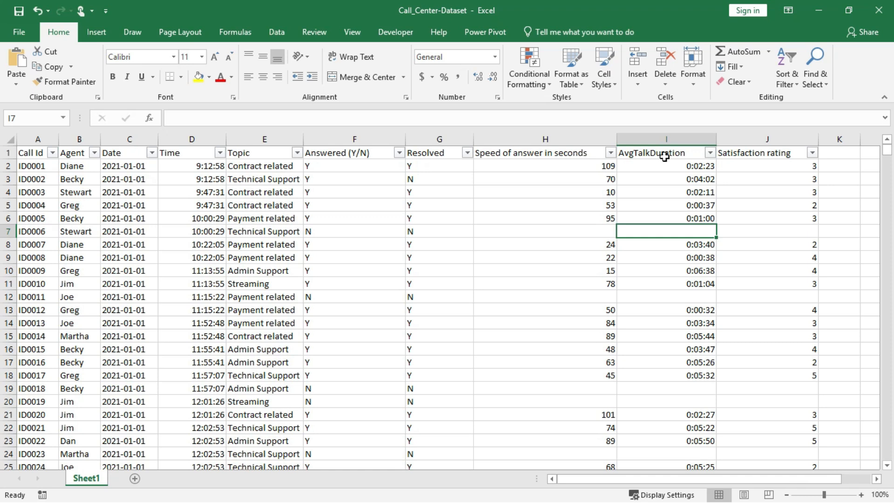
scroll(667, 156, right, 2)
scroll(668, 156, left, 2)
- Switch to Power BI Desktop and open the Call_Center-Dataset workbook as an Excel data source
click(821, 9)
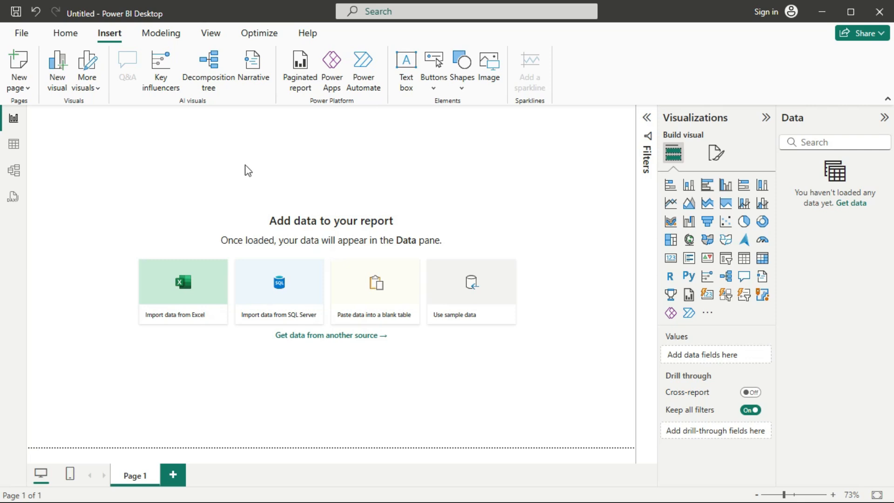
click(186, 285)
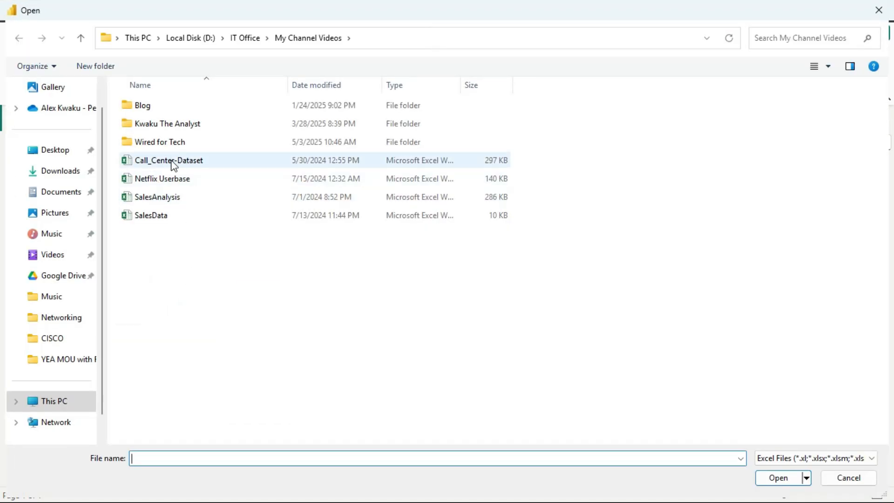
double_click(174, 163)
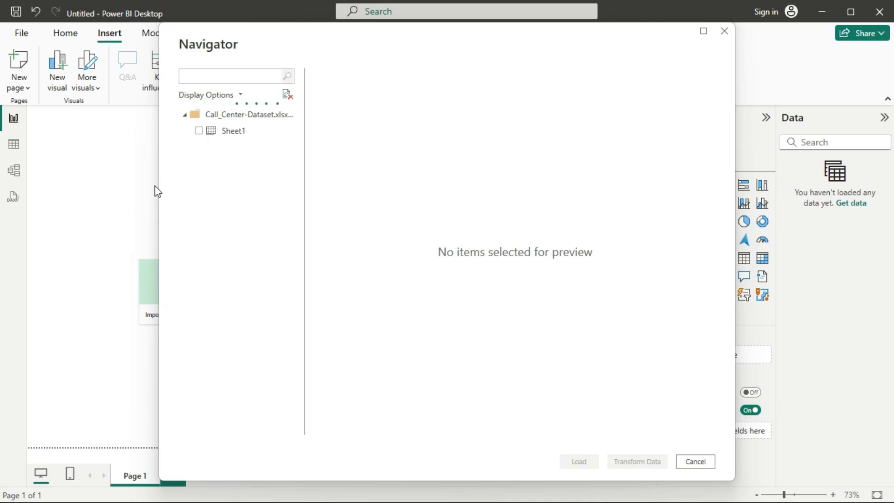
- Select Sheet1 of the workbook, look through its preview and load it into the report
click(199, 131)
scroll(513, 210, right, 5)
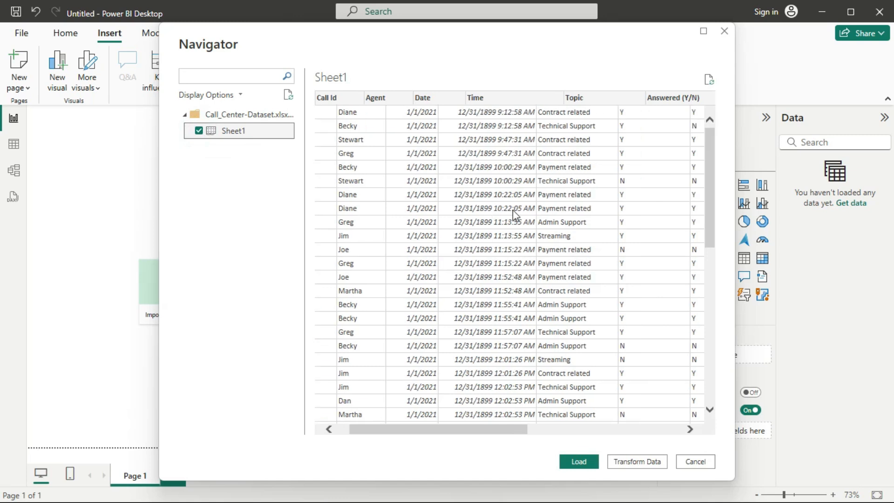
scroll(513, 209, left, 5)
scroll(513, 209, down, 10)
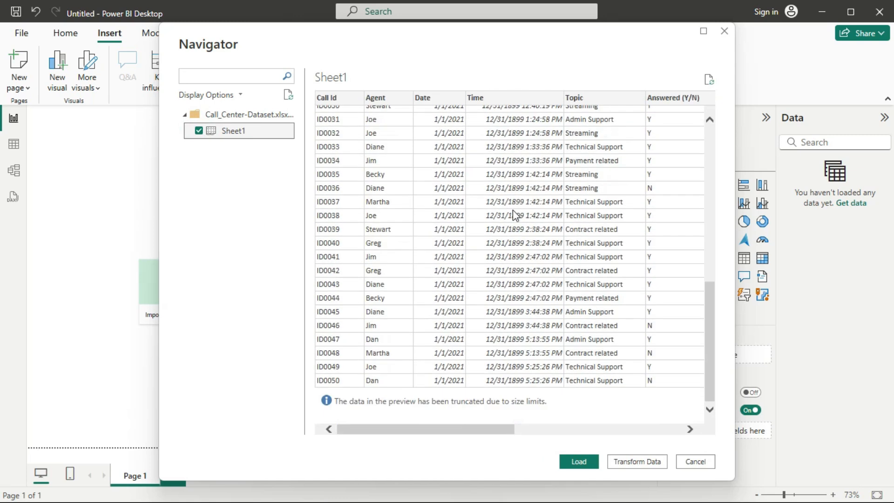
scroll(514, 212, up, 10)
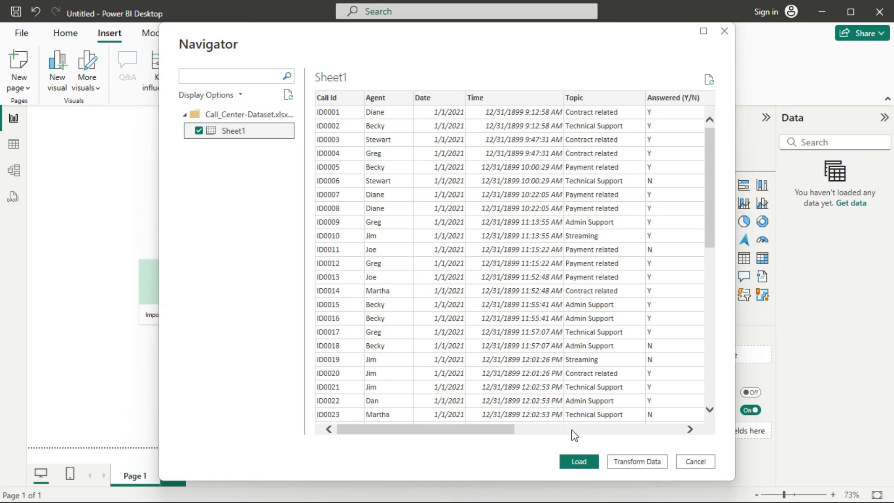
click(579, 462)
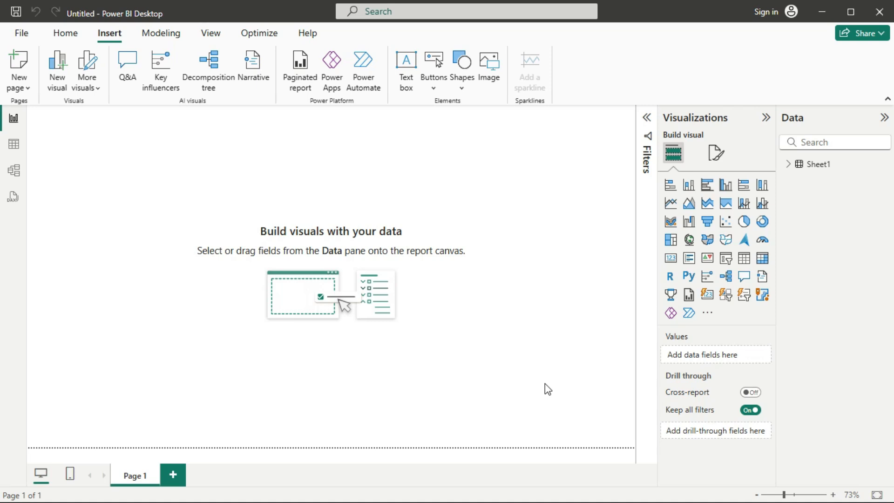
- Expand the Sheet1 table's fields and rename the table as CallDataset
click(789, 164)
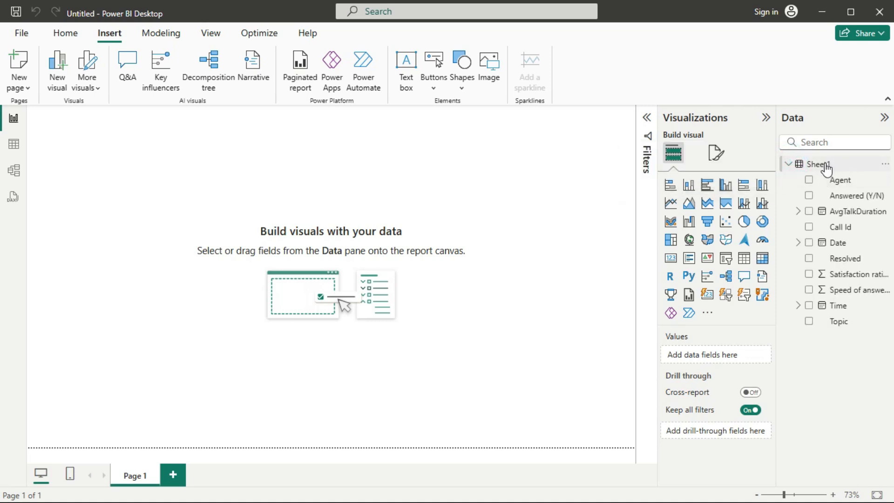
right_click(827, 166)
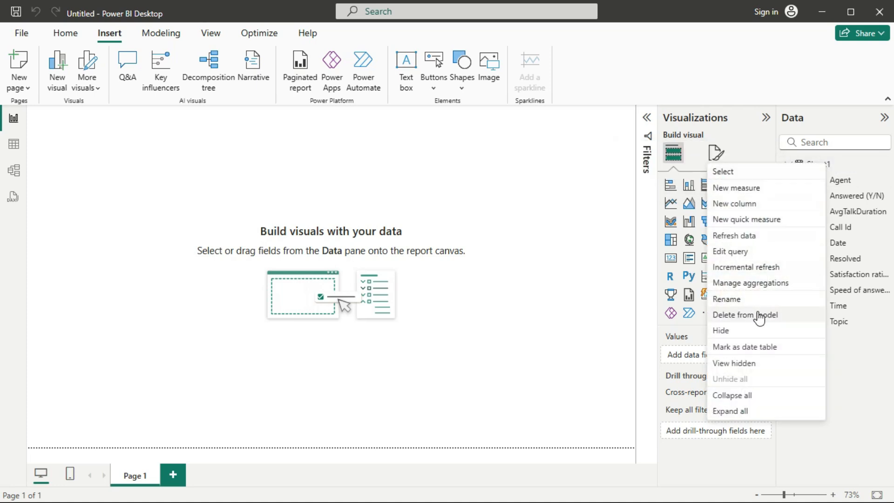
click(735, 305)
text(c)
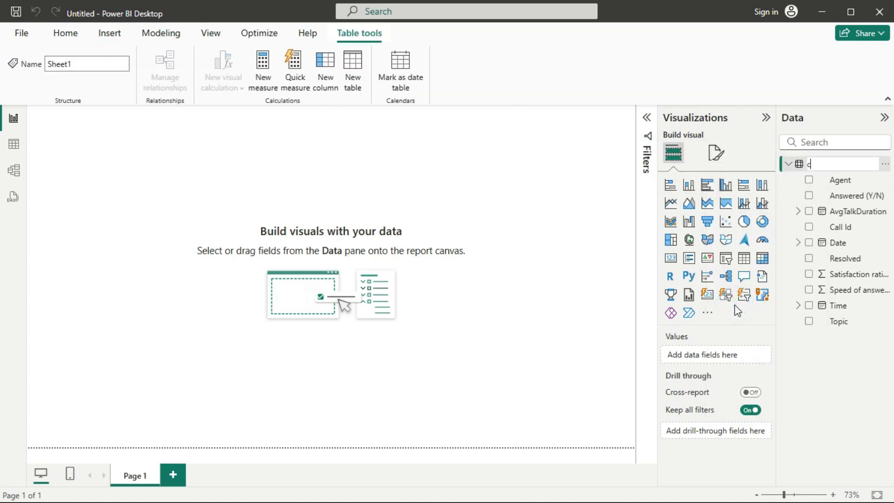
text(all_Dataset)
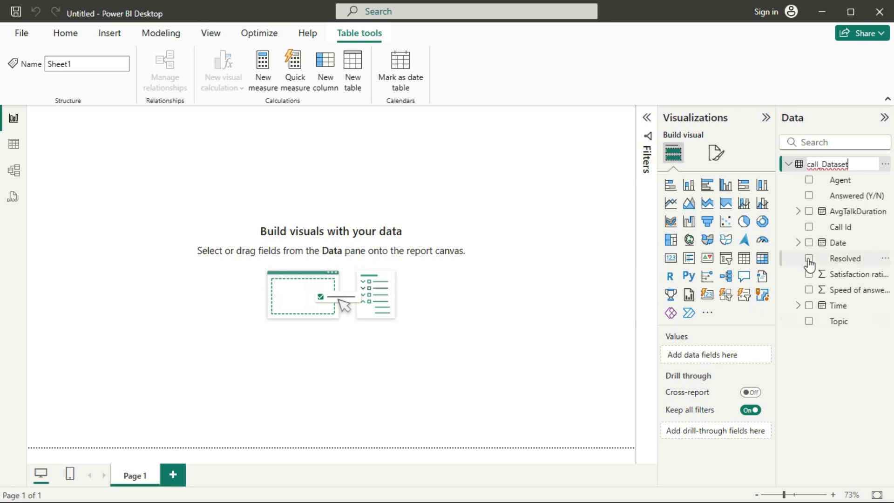
click(813, 169)
key(BackSpace)
text(C)
click(822, 164)
key(BackSpace)
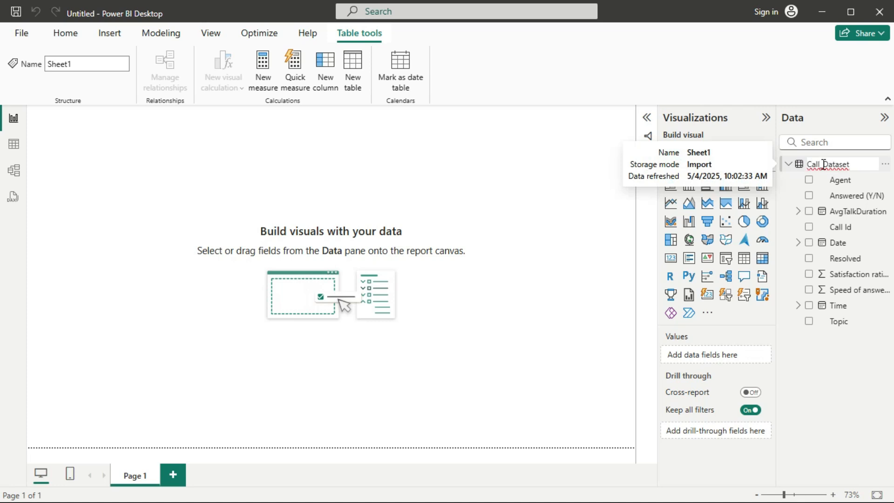
key(BackSpace)
click(840, 352)
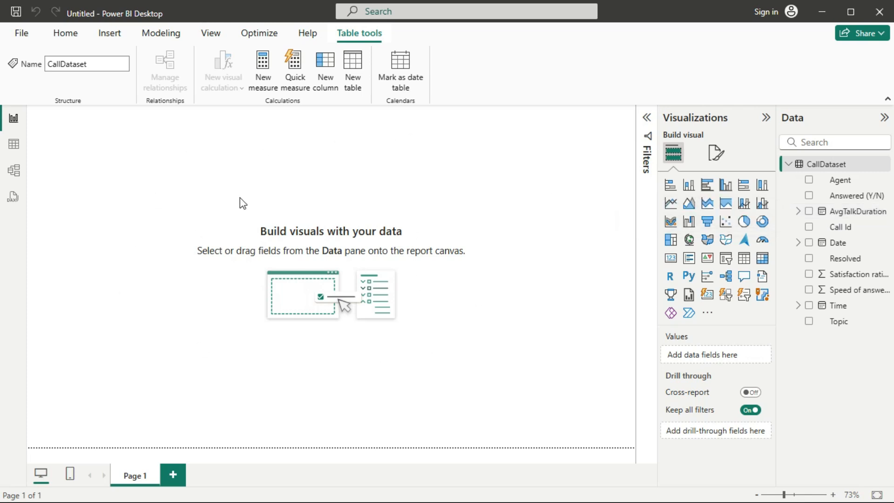
- Examine the rows and columns of CallDataset in Table view, then return to the report canvas
click(14, 145)
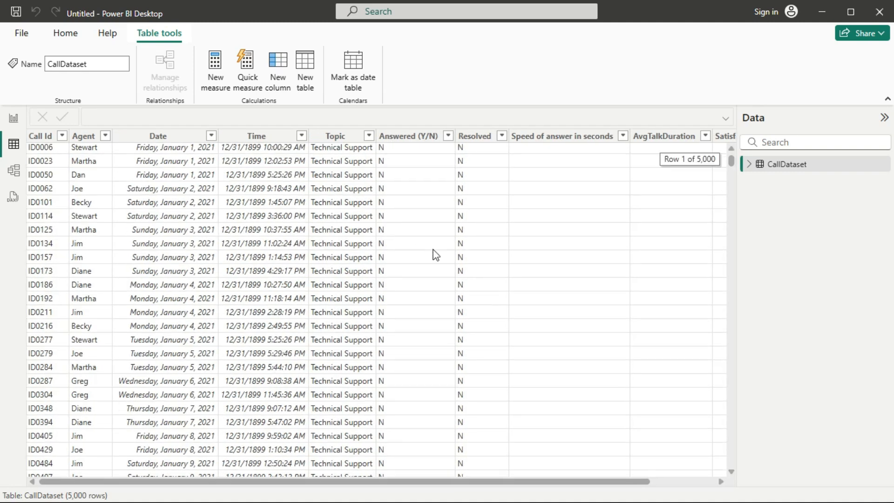
scroll(433, 253, right, 3)
scroll(434, 254, down, 7)
scroll(435, 255, down, 6)
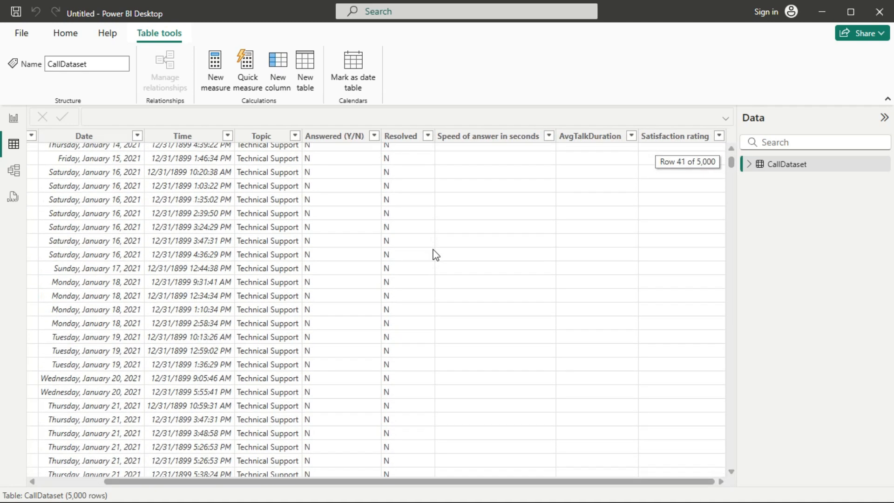
scroll(433, 253, up, 13)
scroll(433, 254, left, 3)
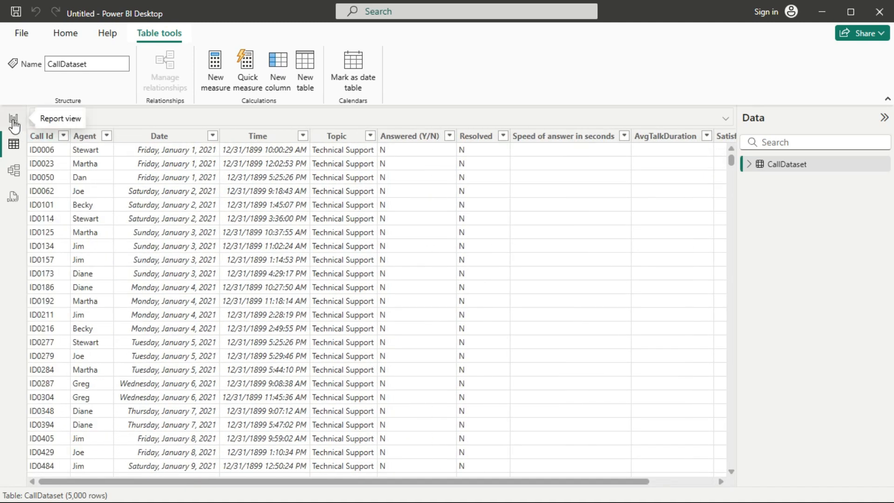
click(14, 122)
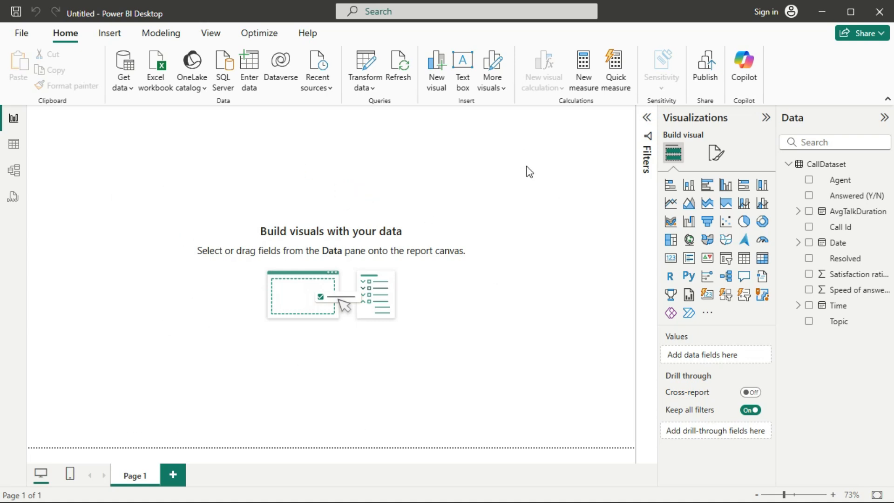
- Set the report page's canvas background color to the lightest grey theme shade
click(717, 154)
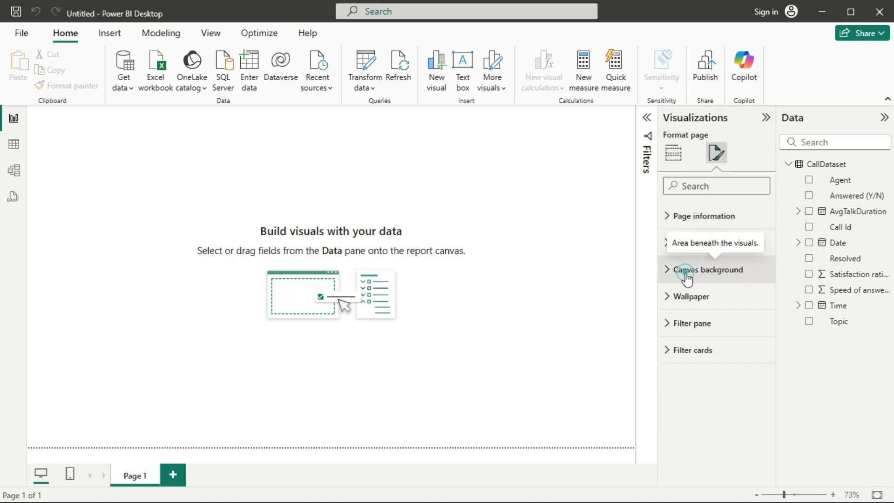
click(687, 279)
click(695, 315)
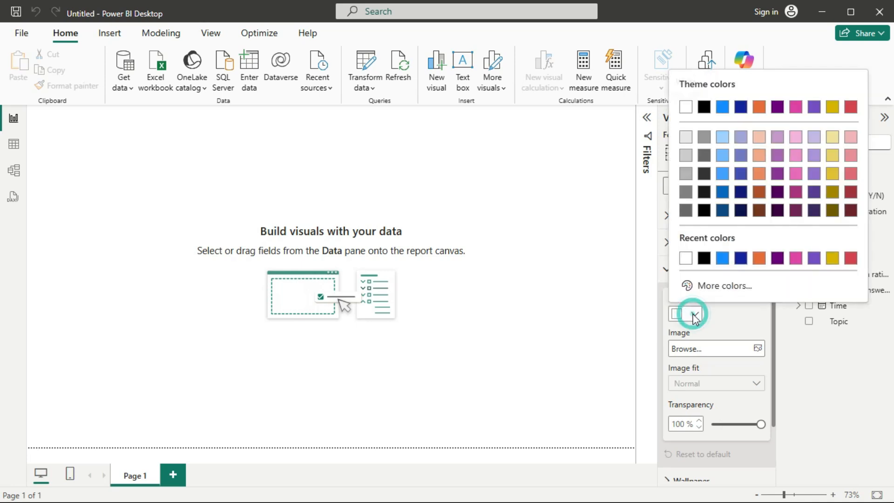
click(689, 140)
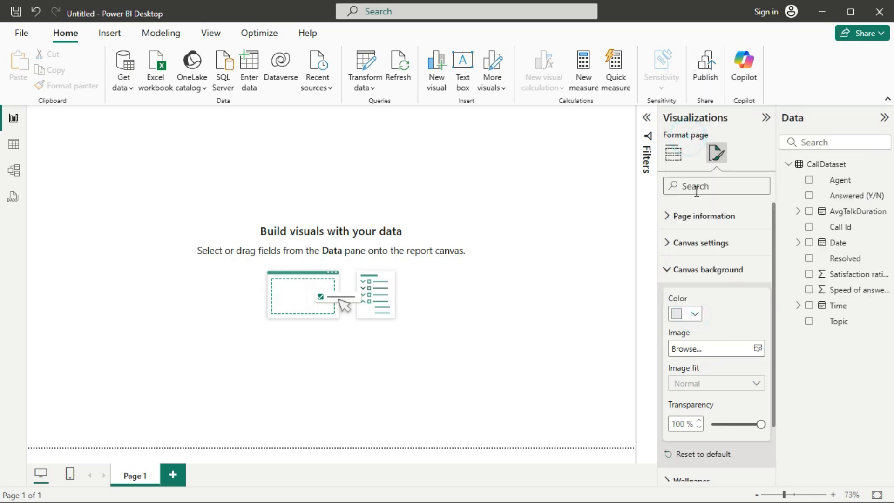
- Set the canvas background's transparency to 47% and leave the page formatting
drag(757, 425, 755, 425)
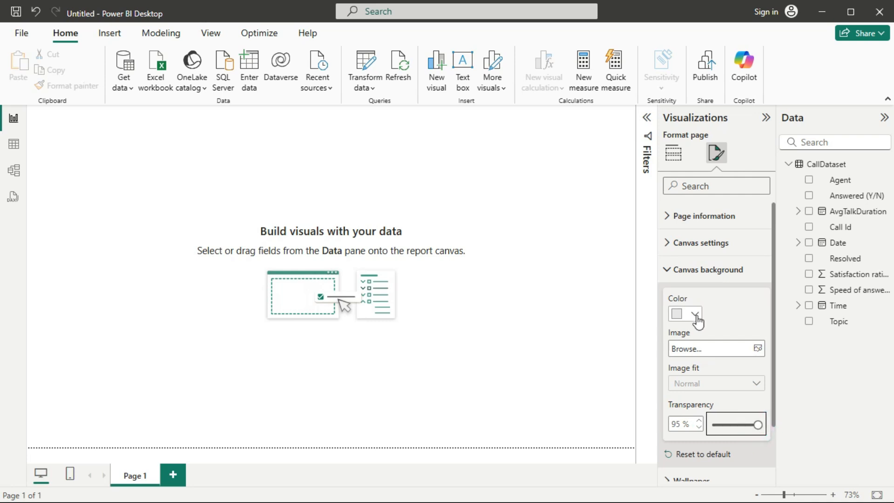
drag(756, 423, 728, 428)
click(728, 427)
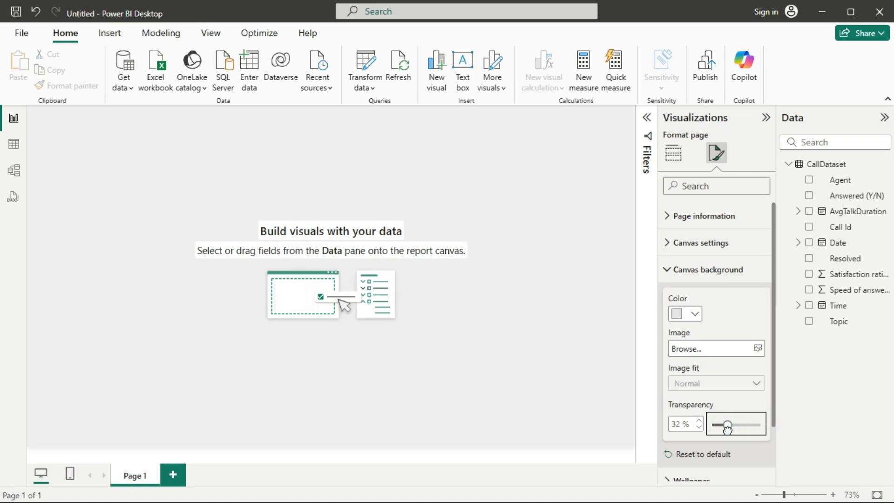
drag(728, 428, 735, 428)
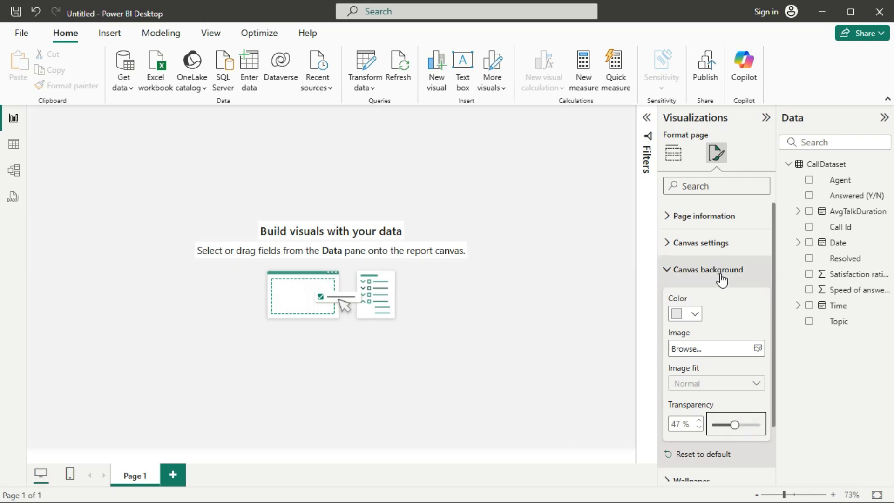
click(671, 275)
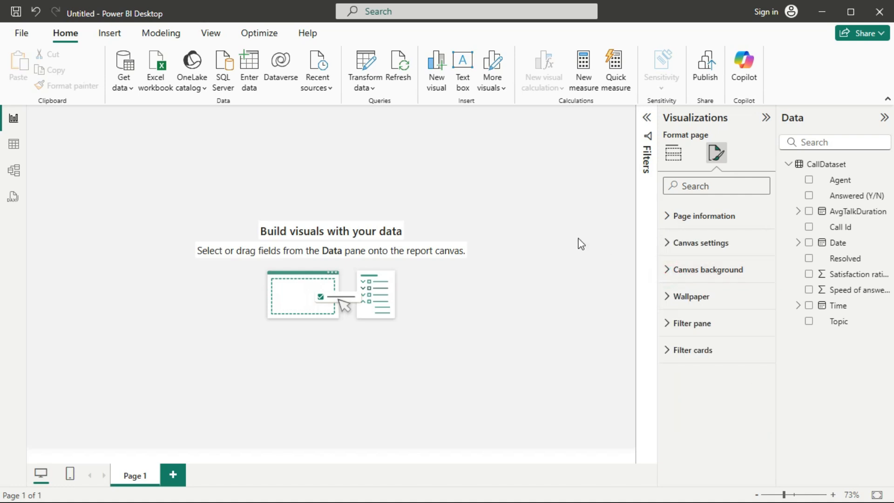
click(566, 235)
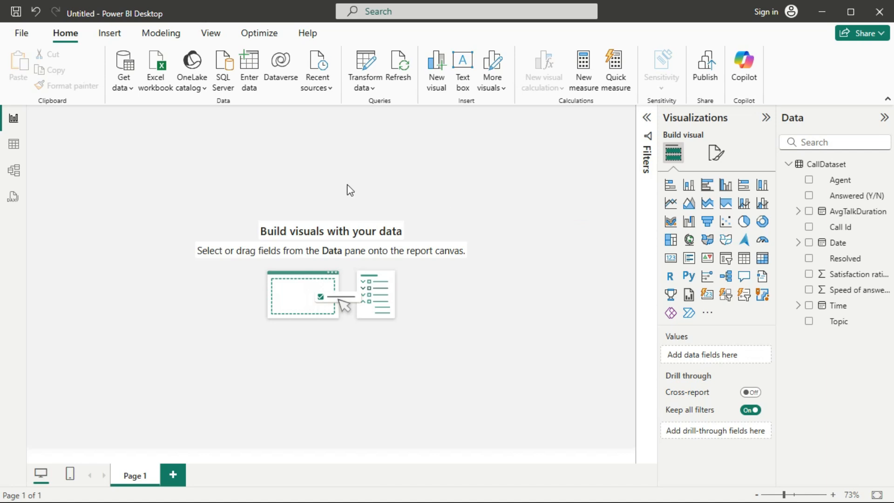
- Insert a line shape on the report page
click(110, 33)
click(464, 88)
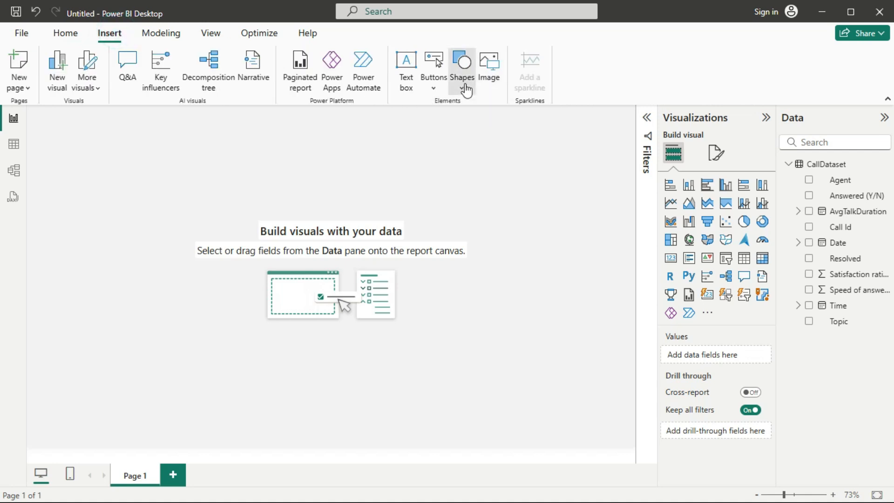
click(541, 254)
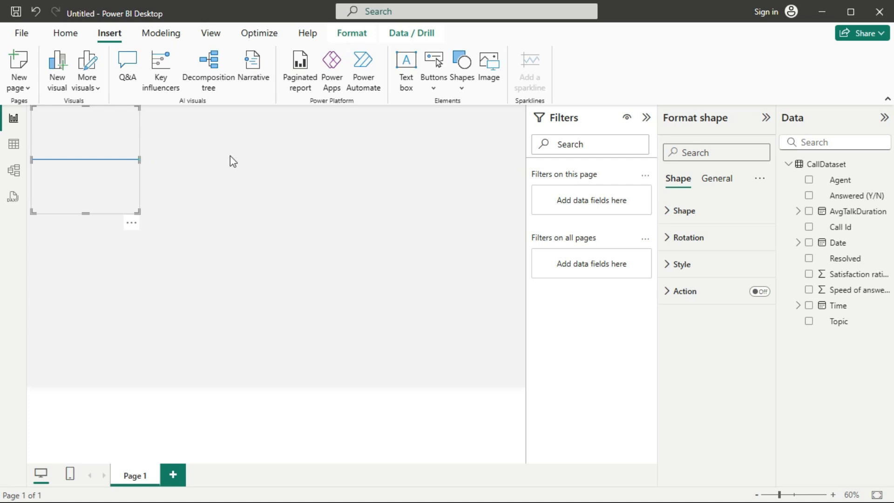
- Stretch the line across the full page width, collapse the filters, and reduce the height of the line's frame
drag(139, 159, 504, 159)
click(647, 119)
drag(622, 171, 634, 172)
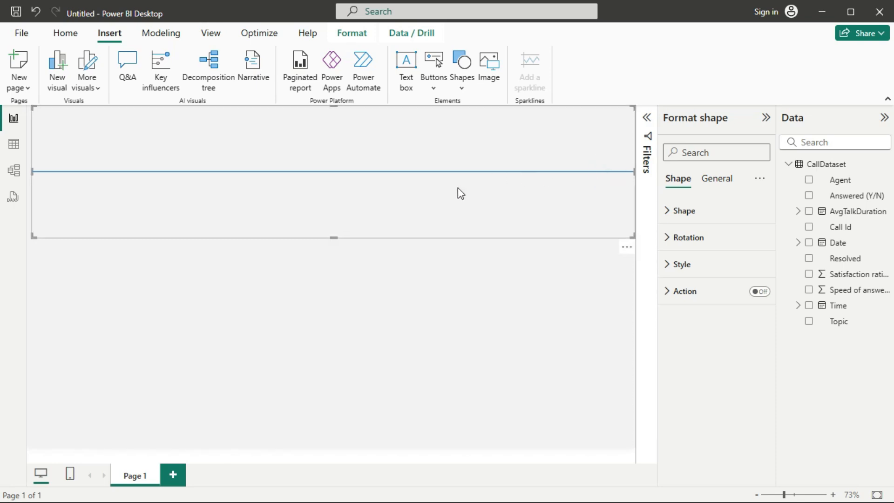
drag(334, 235, 335, 184)
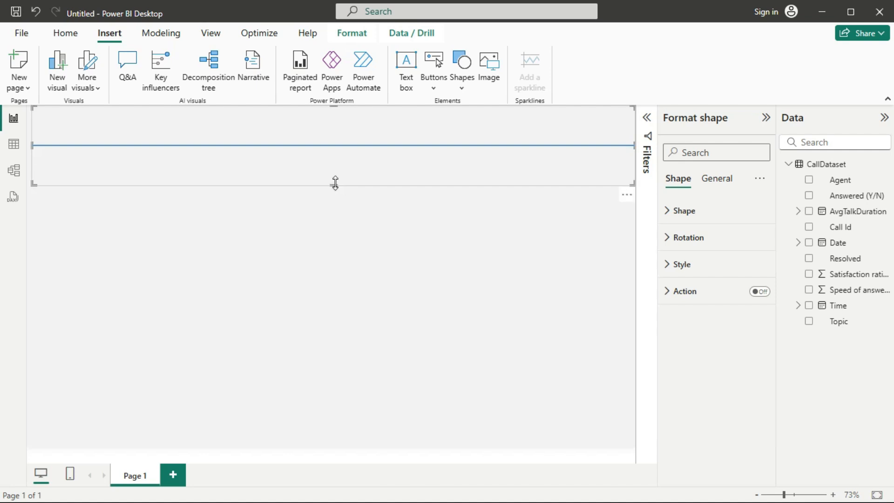
drag(335, 182, 335, 176)
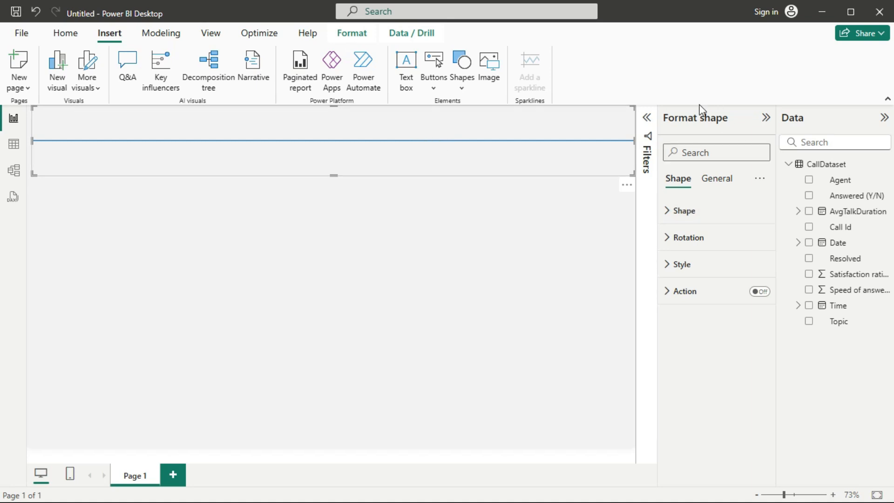
click(693, 212)
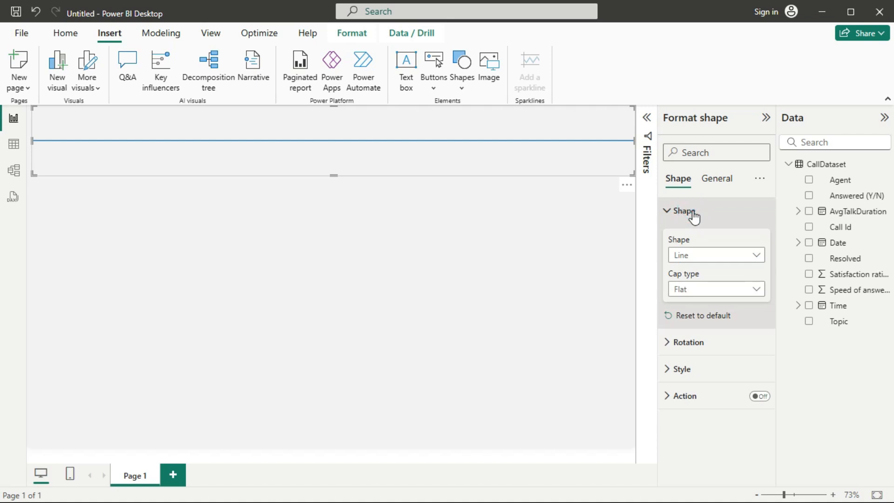
click(728, 256)
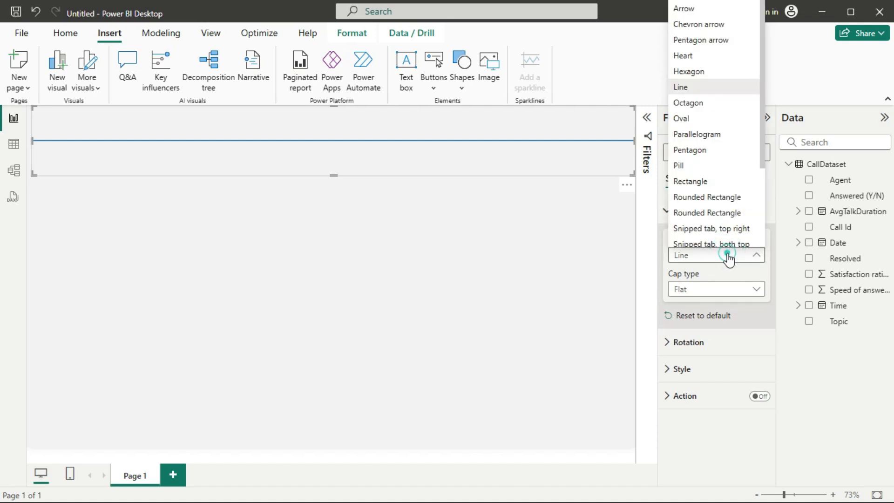
click(728, 256)
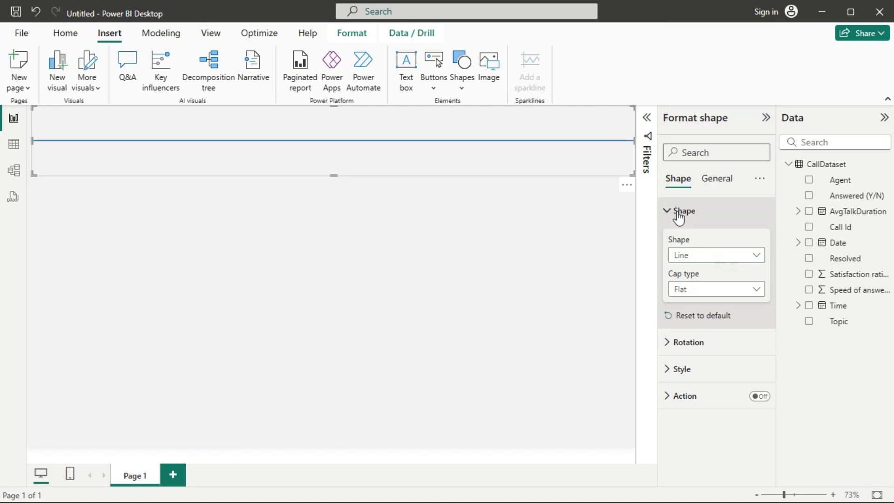
- Set the line shape's fill color to the theme shade White, 60% darker, and deselect the shape
click(680, 212)
click(683, 264)
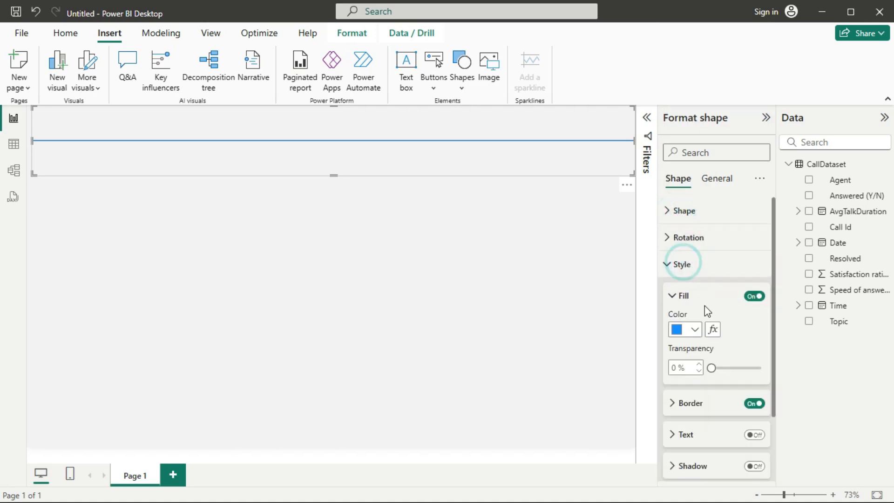
click(695, 329)
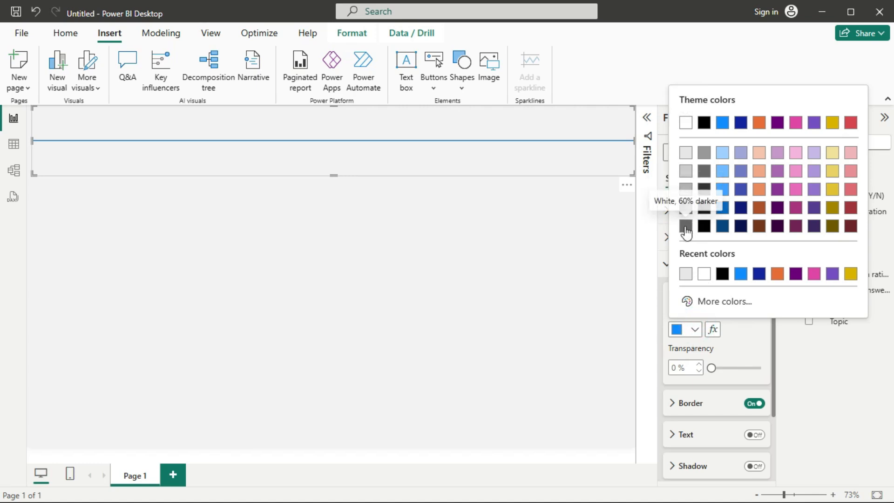
click(685, 227)
click(477, 233)
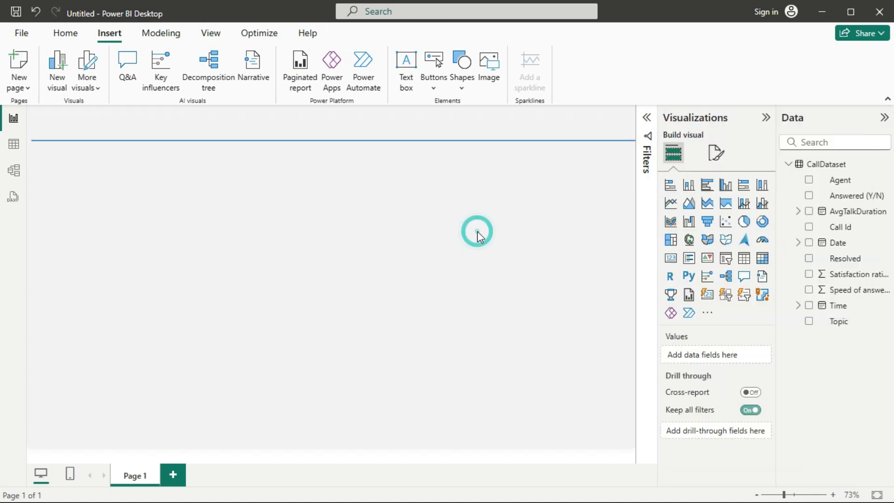
- Set the line's border color to the recently used dark grey, matching its fill, and deselect the shape
click(583, 140)
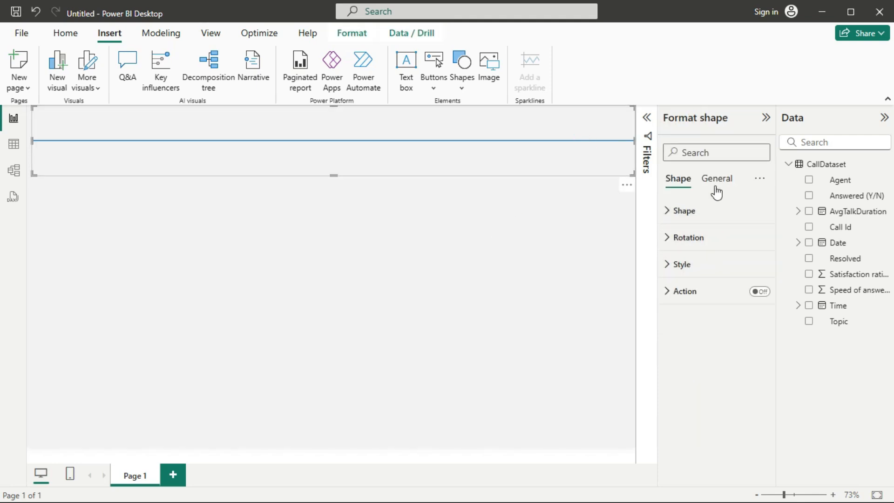
click(682, 264)
scroll(722, 312, down, 2)
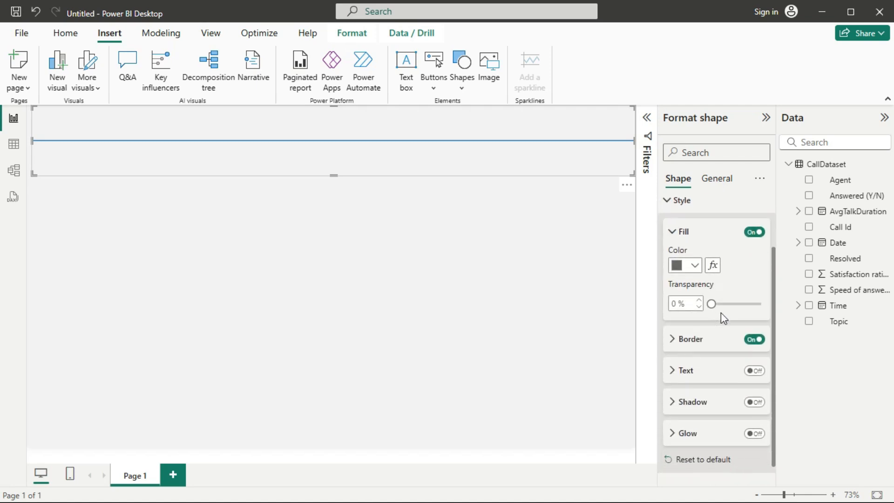
scroll(721, 313, down, 1)
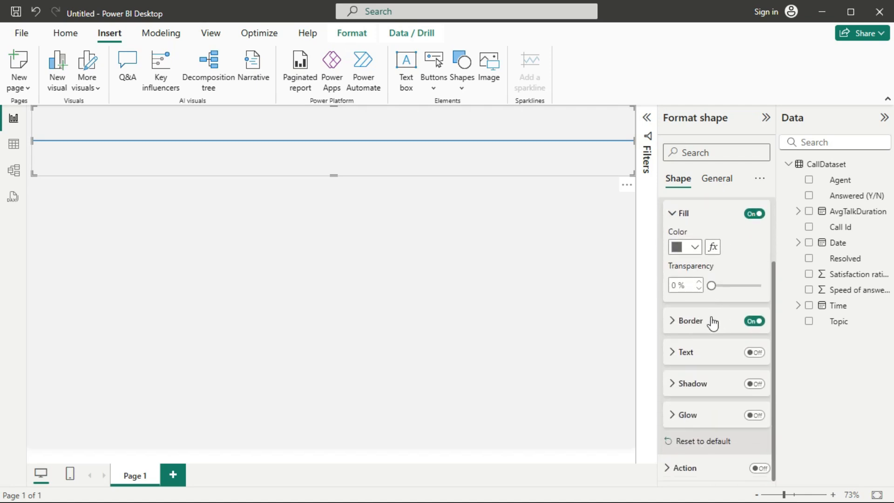
click(710, 320)
click(711, 320)
click(710, 320)
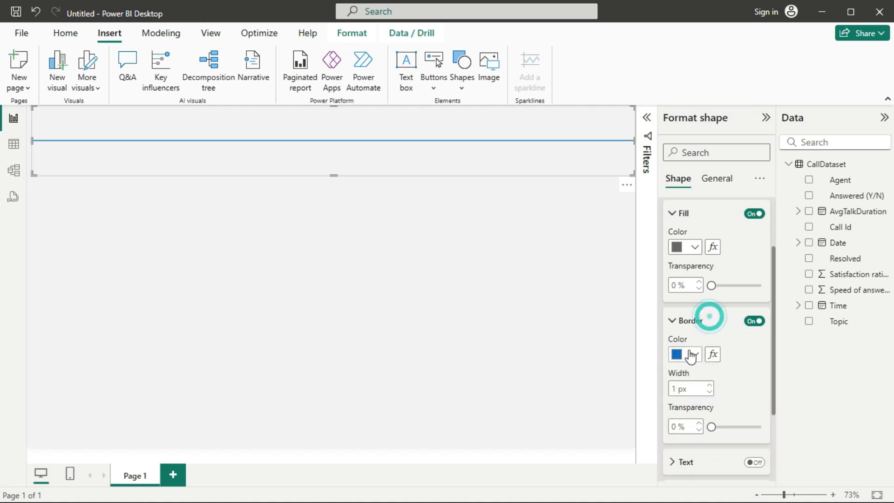
click(694, 355)
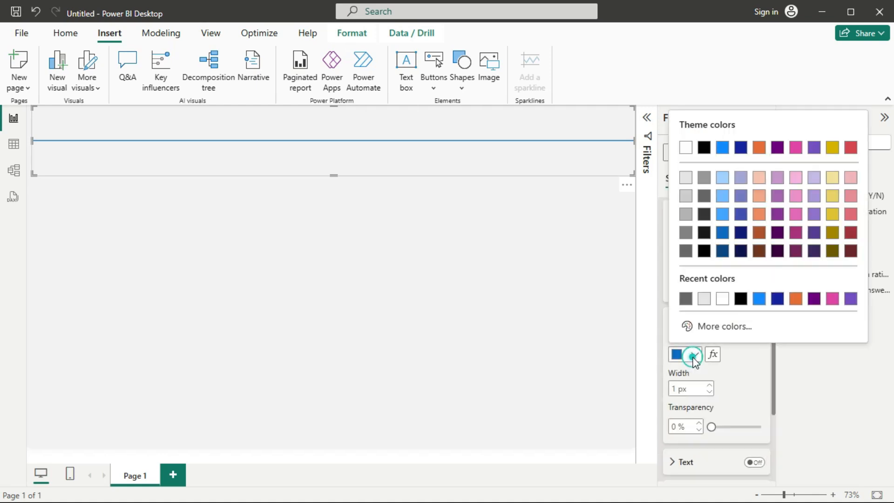
click(686, 299)
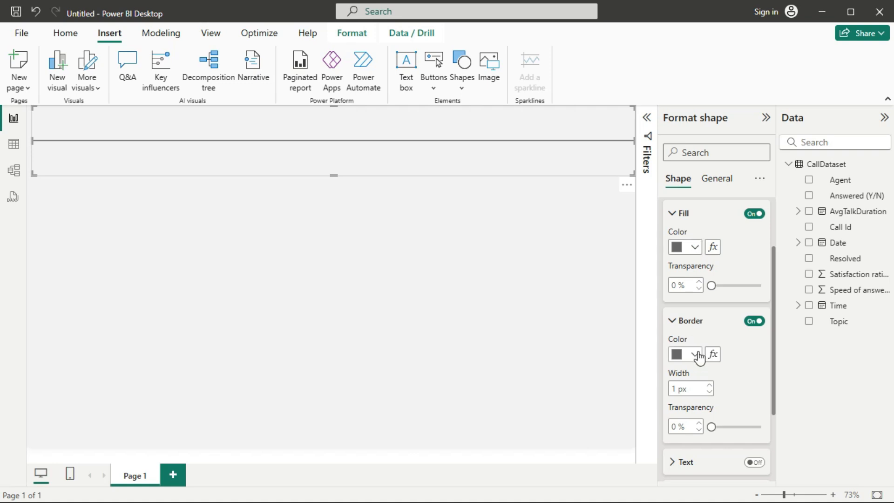
click(495, 225)
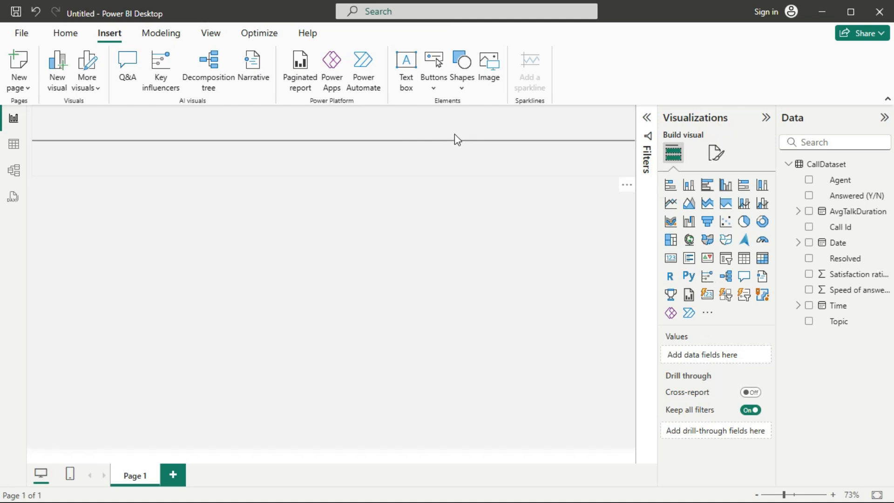
- Shorten the line slightly at its right end so it stops just short of the page edge
click(442, 138)
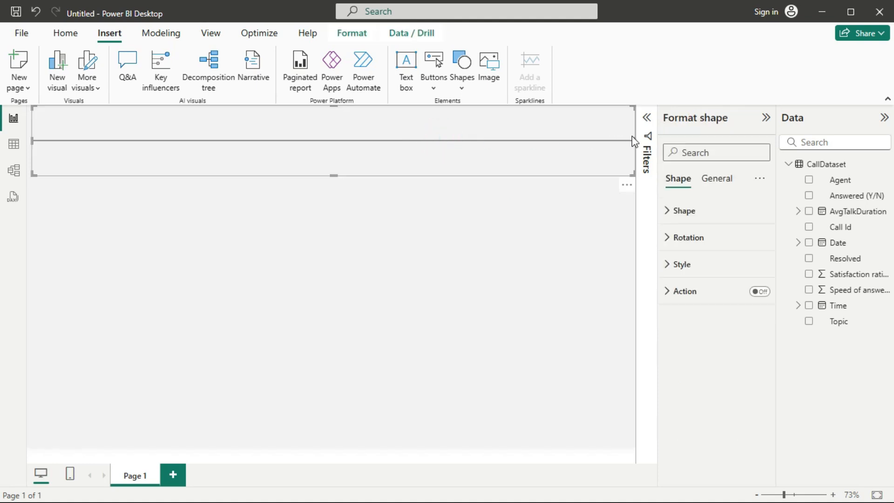
drag(634, 141, 628, 141)
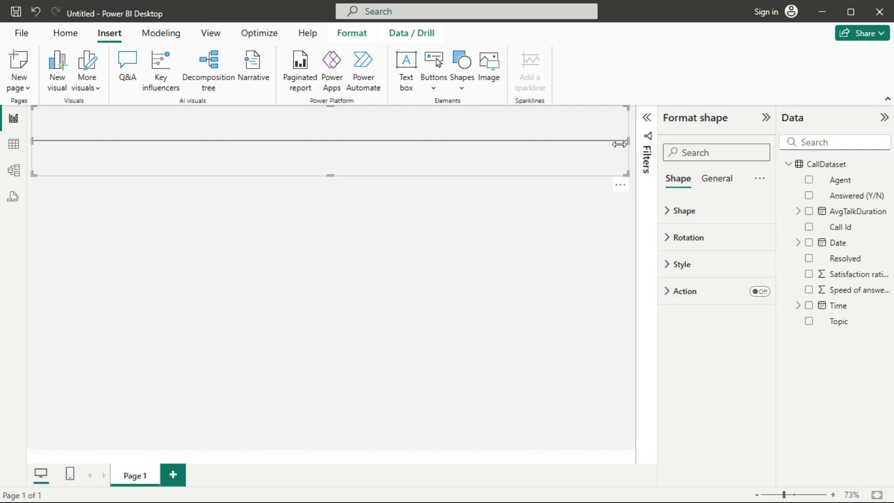
click(504, 228)
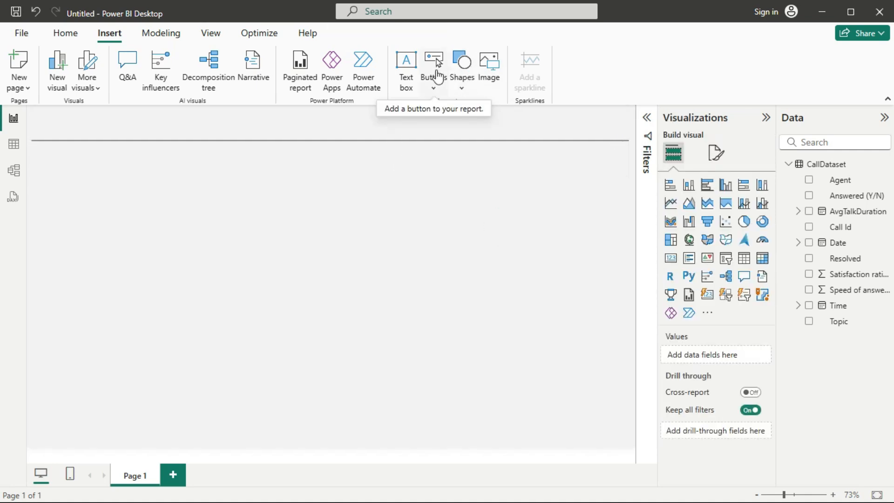
- Insert a text box reading "Call Center Analysis" and set its font size to 32
click(407, 71)
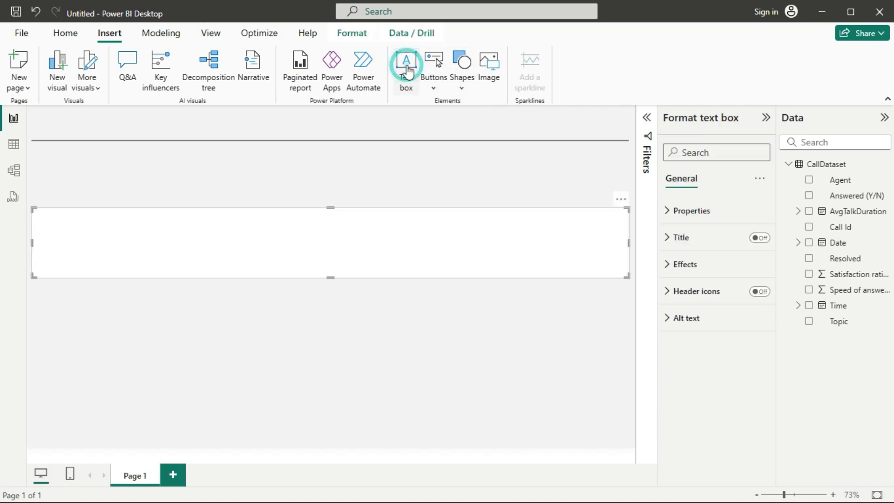
click(202, 234)
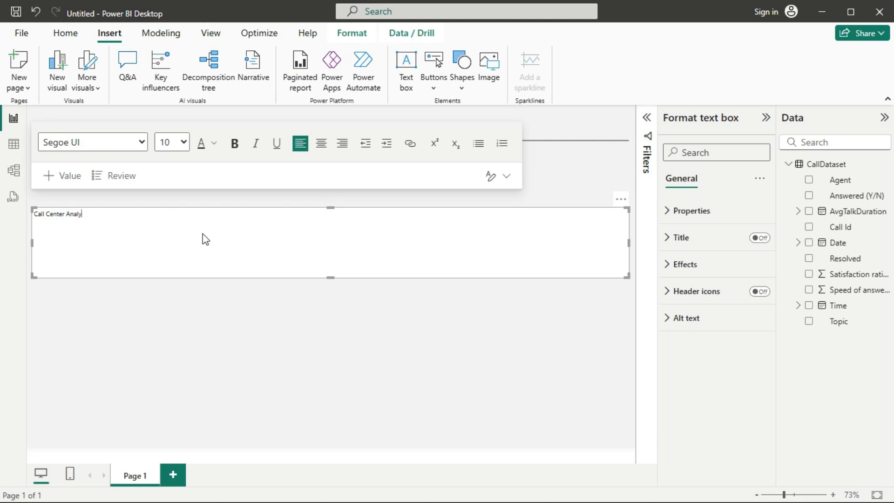
key(ctrl+a)
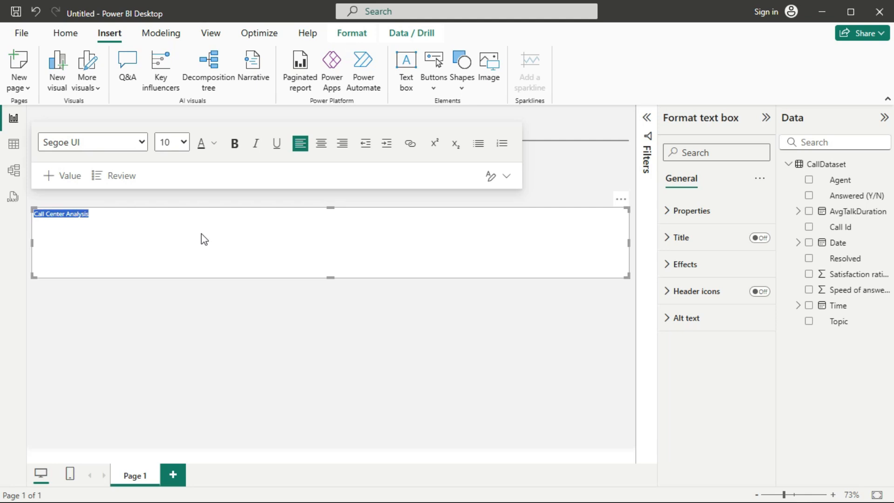
click(184, 142)
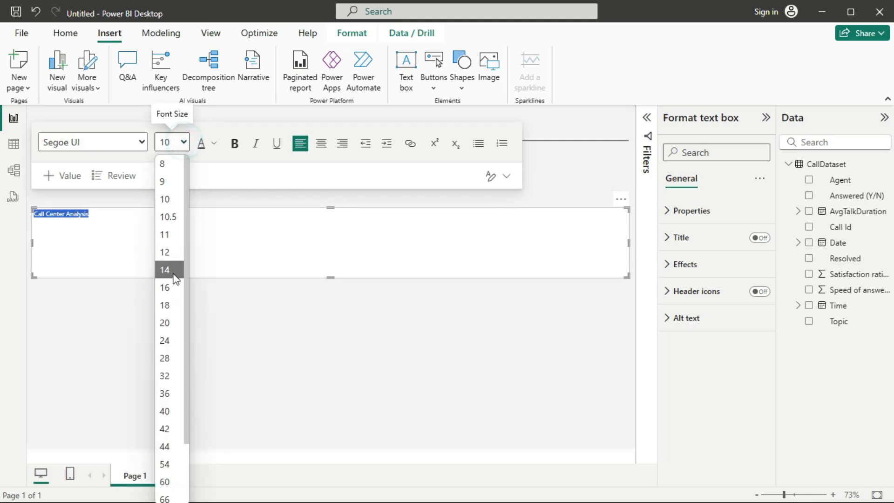
click(166, 305)
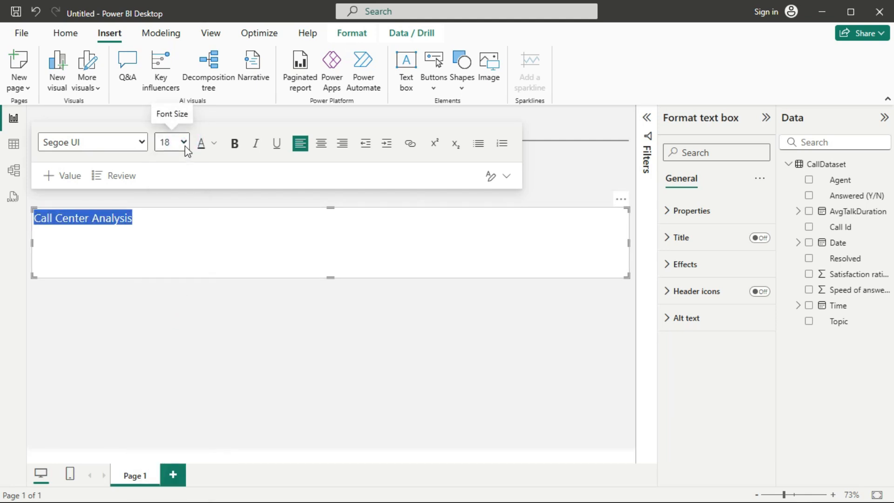
click(183, 141)
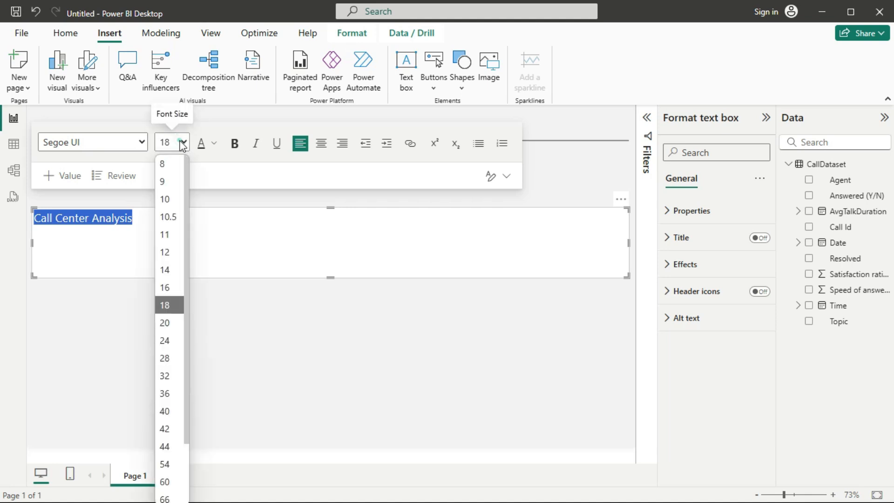
click(169, 375)
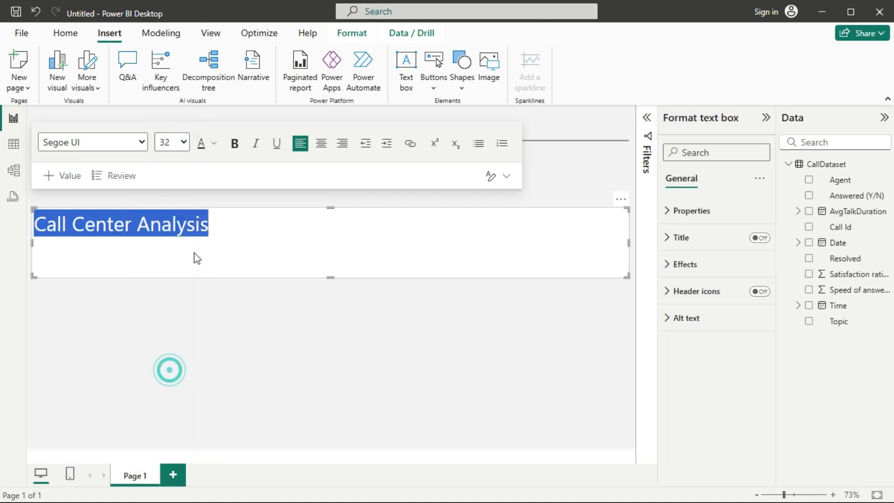
- Make the title text bold and color it with the dark grey middle shade of the black theme column
click(235, 146)
click(213, 148)
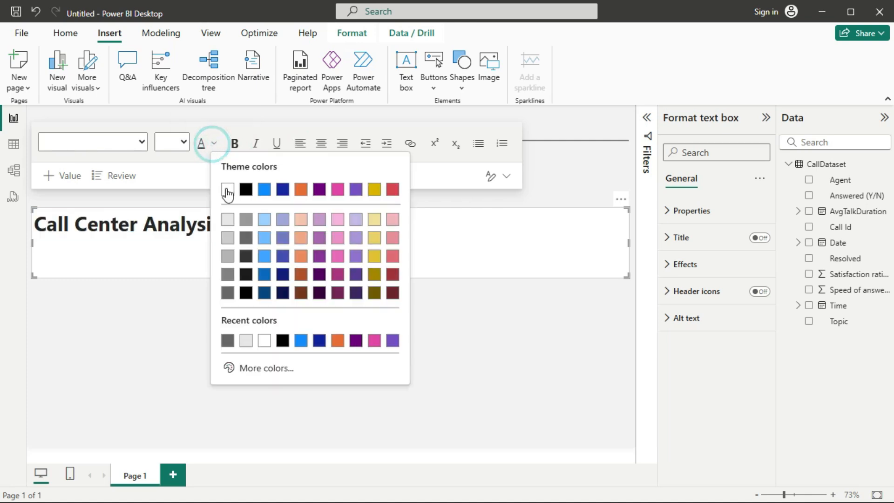
click(246, 294)
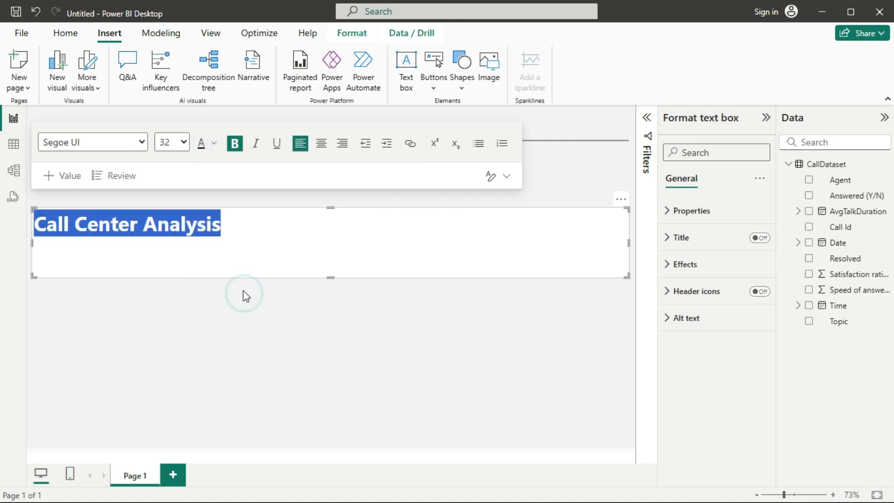
click(214, 147)
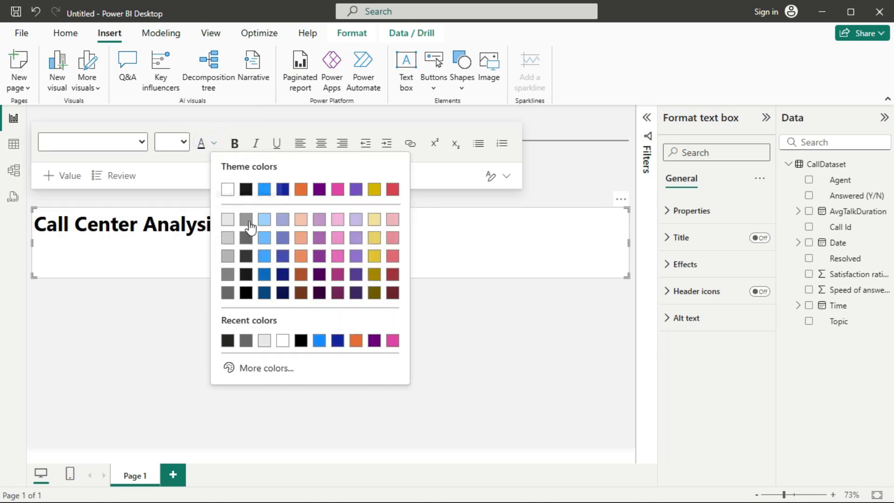
click(243, 258)
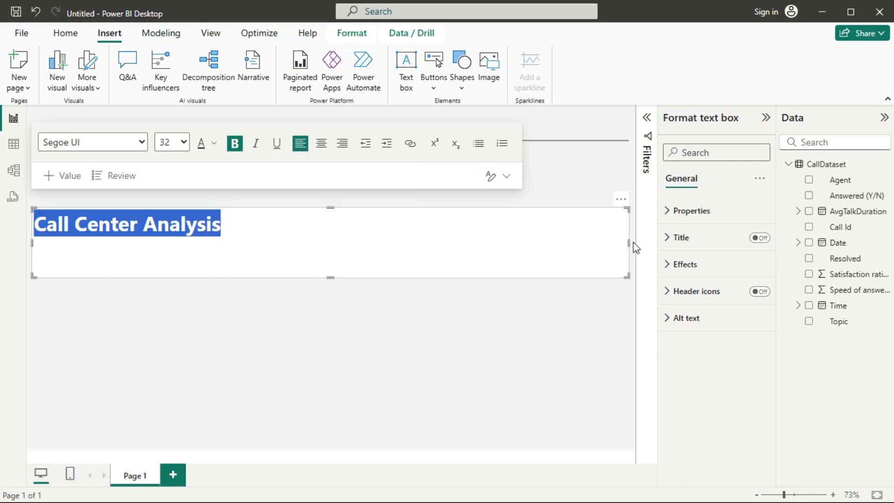
- Narrow the title text box from its right side to a little over half the page width
drag(628, 243, 379, 245)
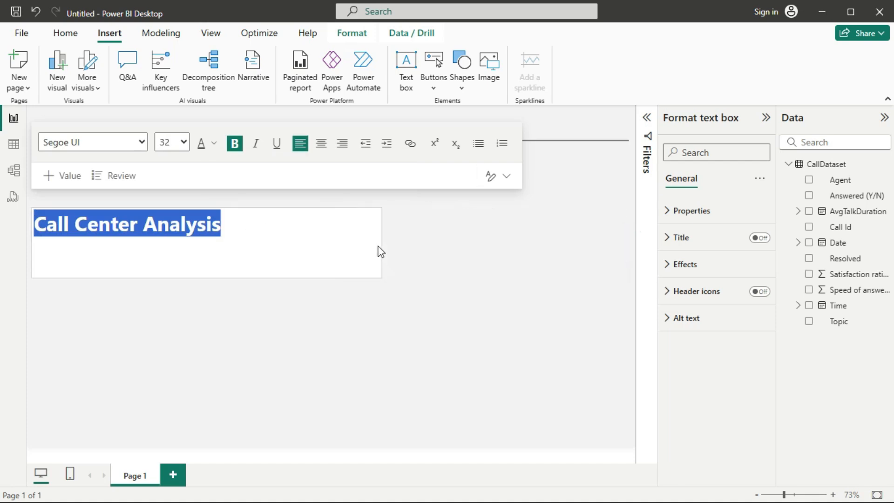
click(334, 294)
click(275, 247)
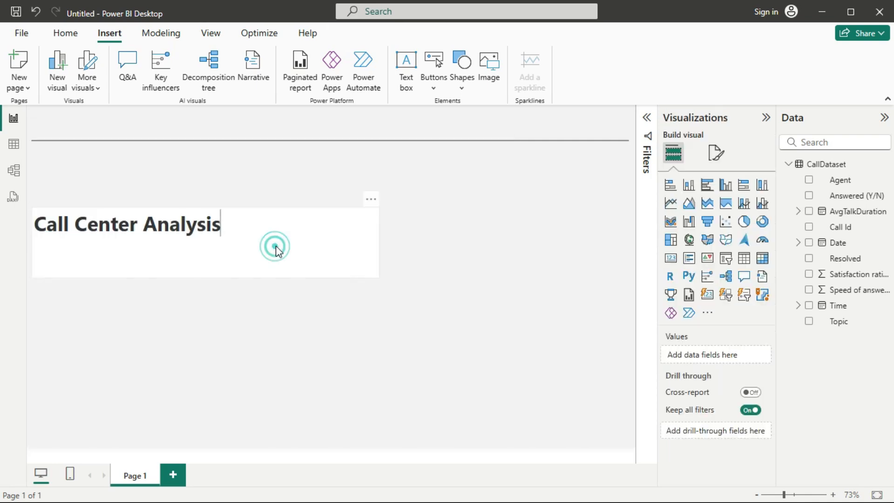
- Set the title text box's background transparency to 100% and shrink its frame to fit closely around the text
click(291, 209)
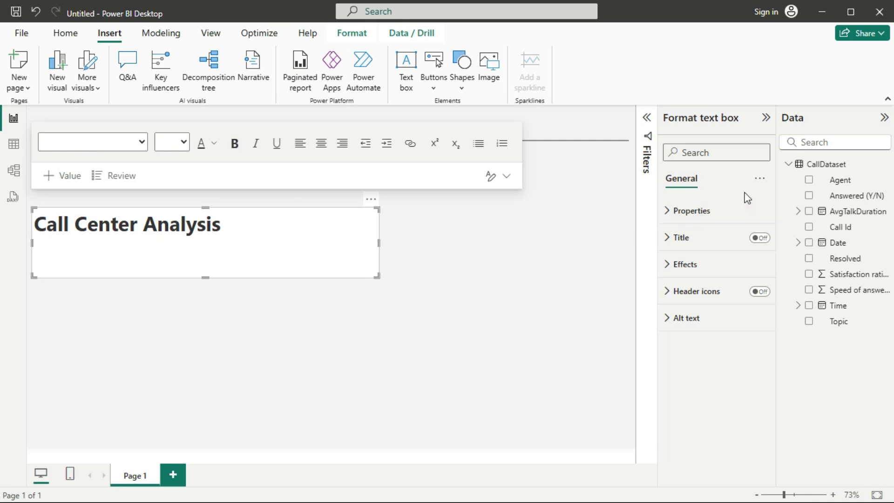
click(695, 270)
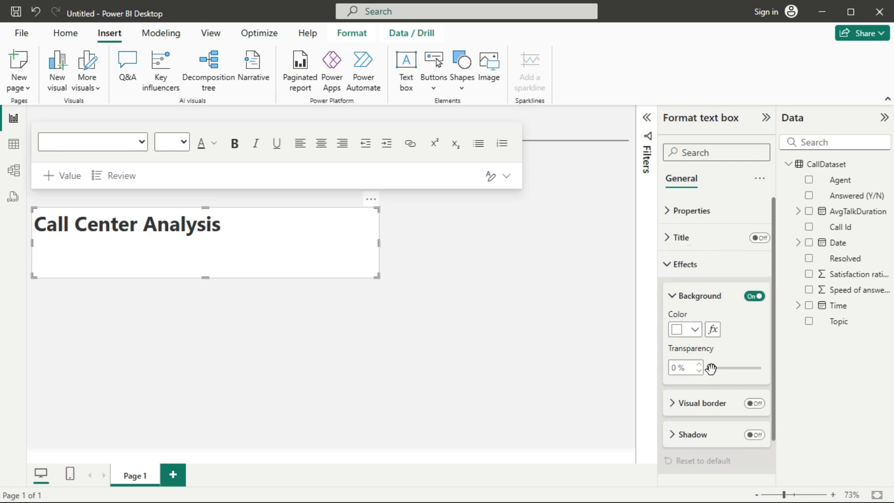
drag(711, 369, 775, 369)
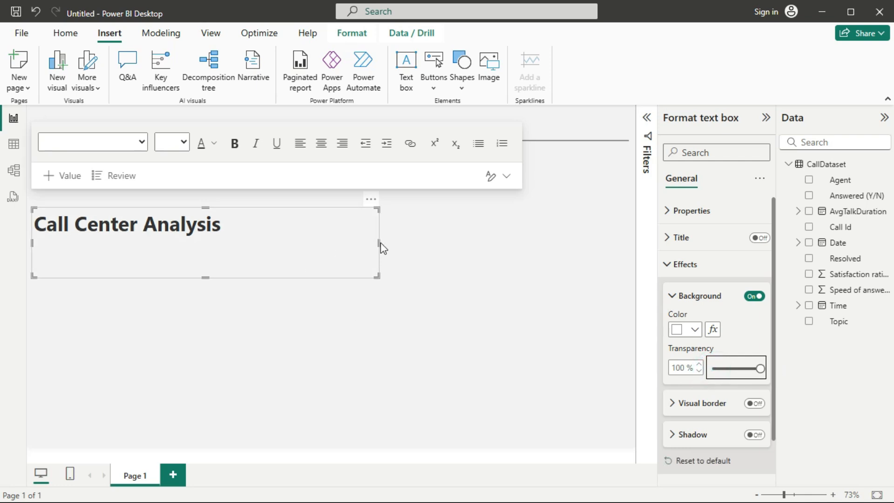
drag(379, 243, 245, 226)
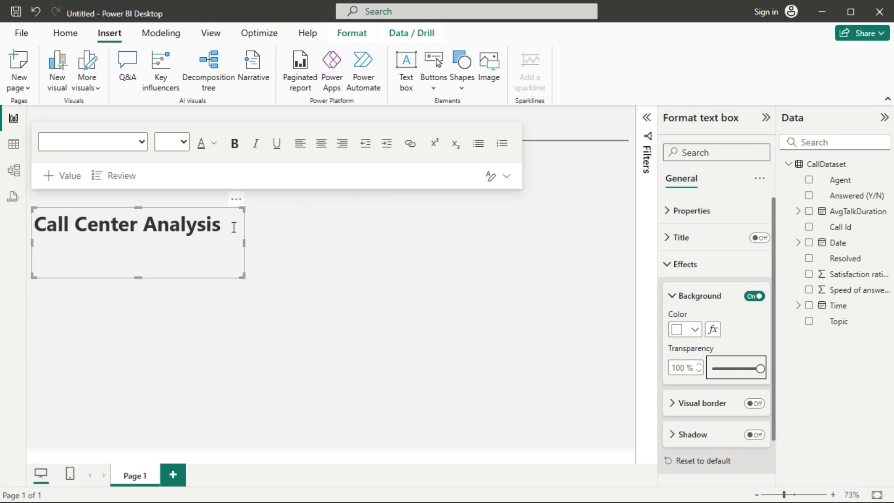
drag(139, 276, 146, 246)
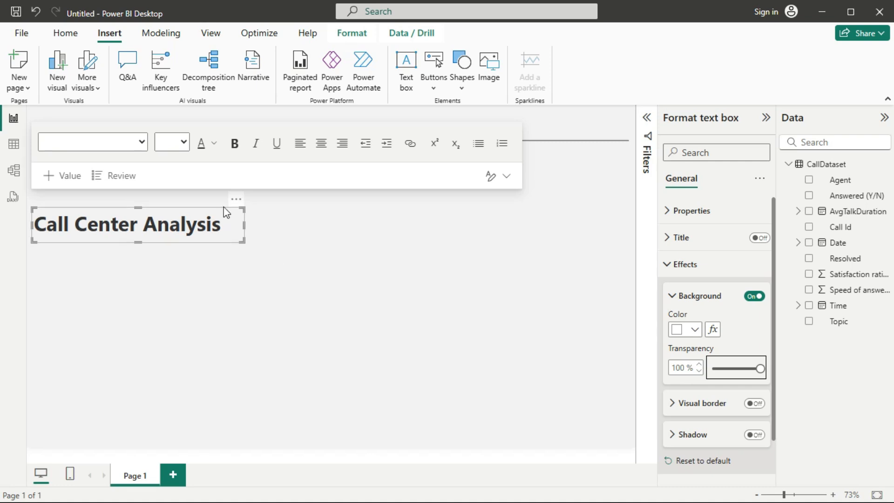
- Change the font of the whole "Call Center Analysis" title to Arial Black
click(174, 227)
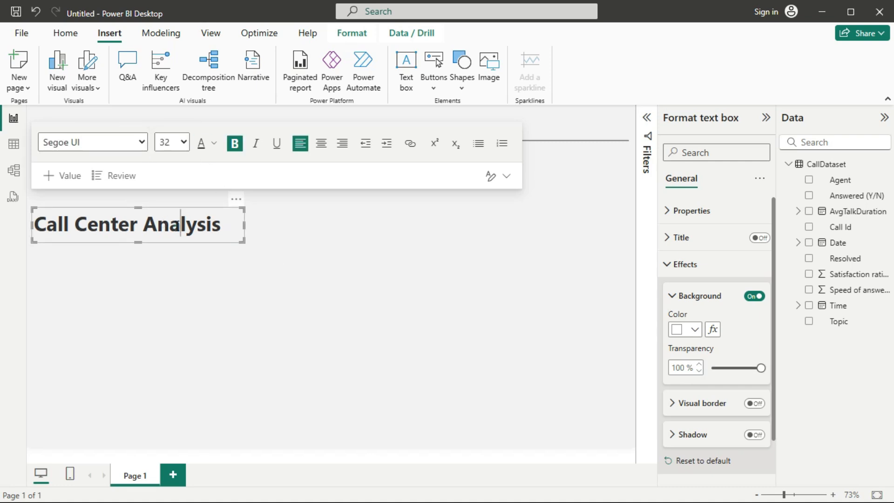
triple_click(174, 226)
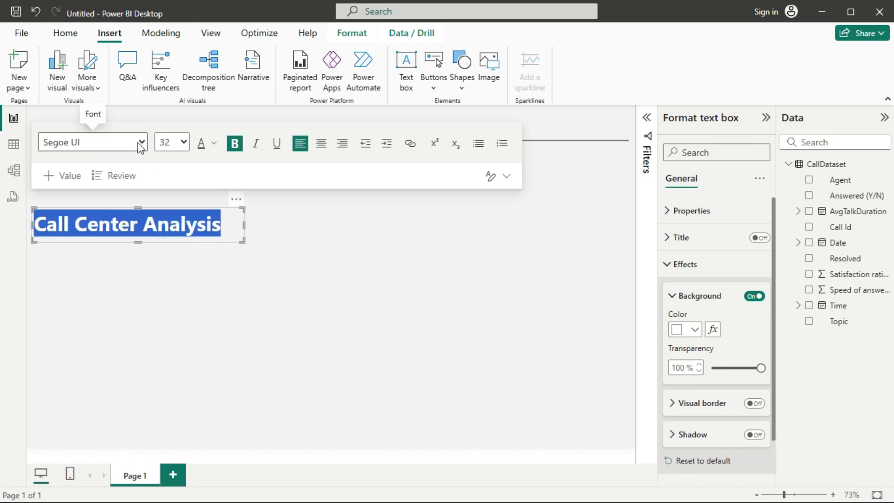
click(141, 143)
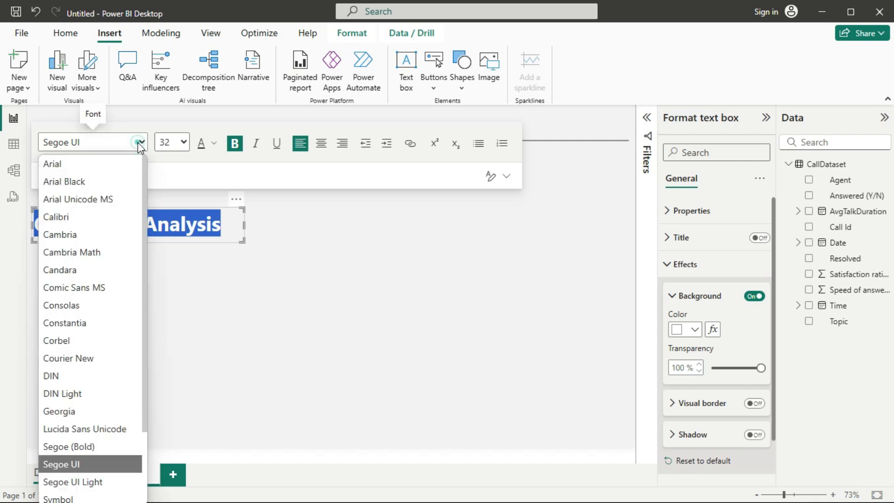
click(90, 181)
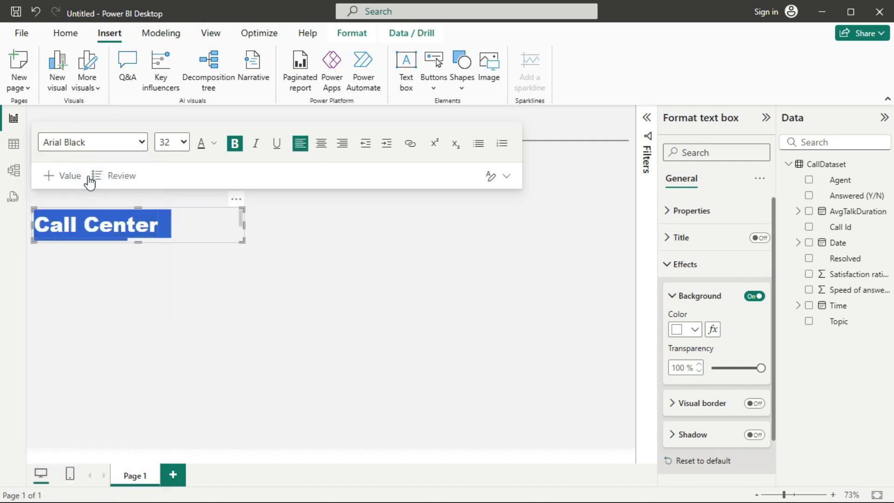
- Enlarge the title text box until "Call Center Analysis" fits on one line, and move it to sit above the divider line
drag(242, 240, 274, 254)
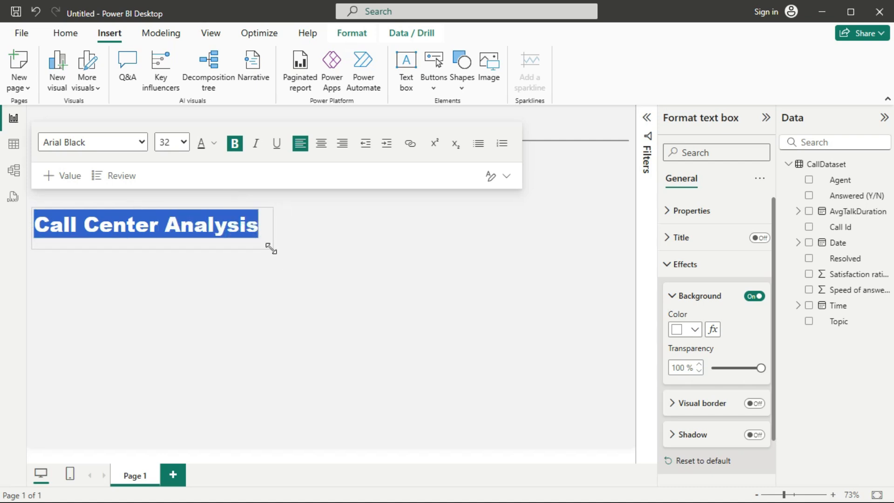
click(266, 200)
drag(265, 200, 285, 106)
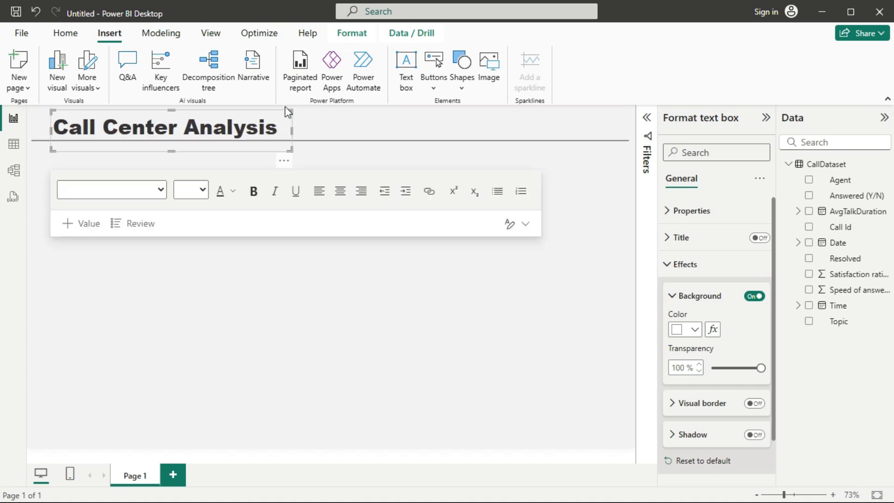
click(297, 313)
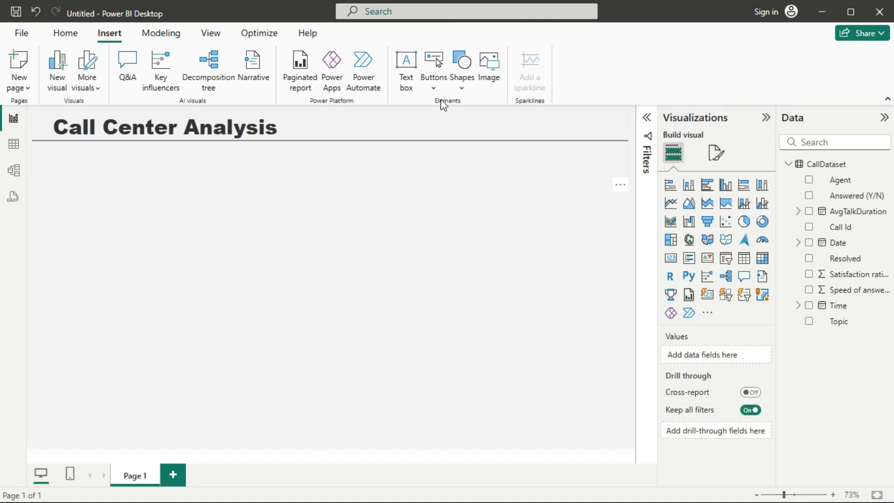
click(495, 68)
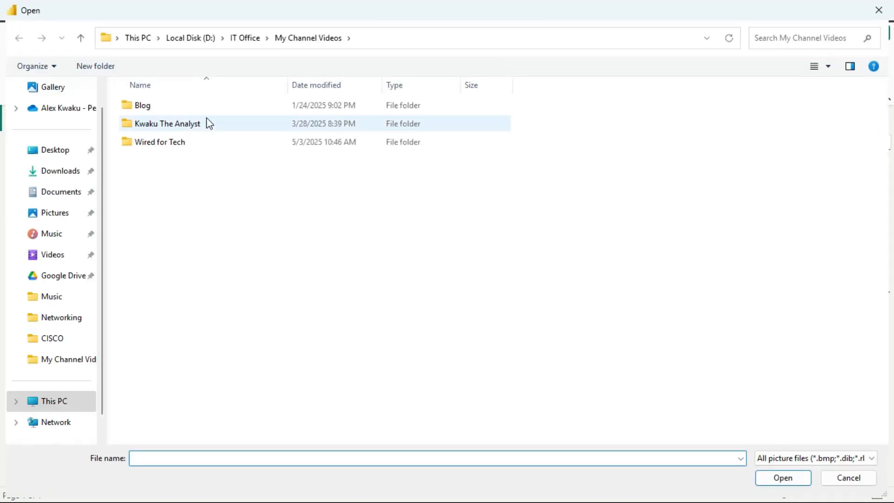
click(245, 42)
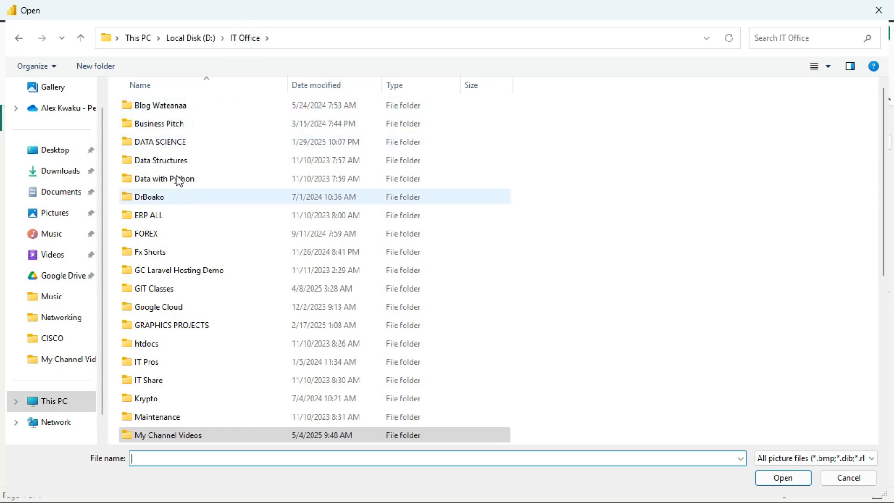
double_click(161, 160)
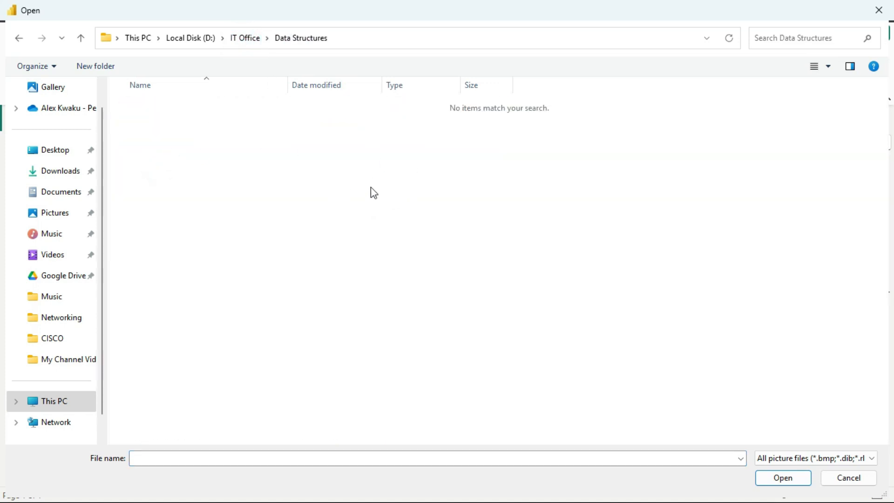
click(245, 41)
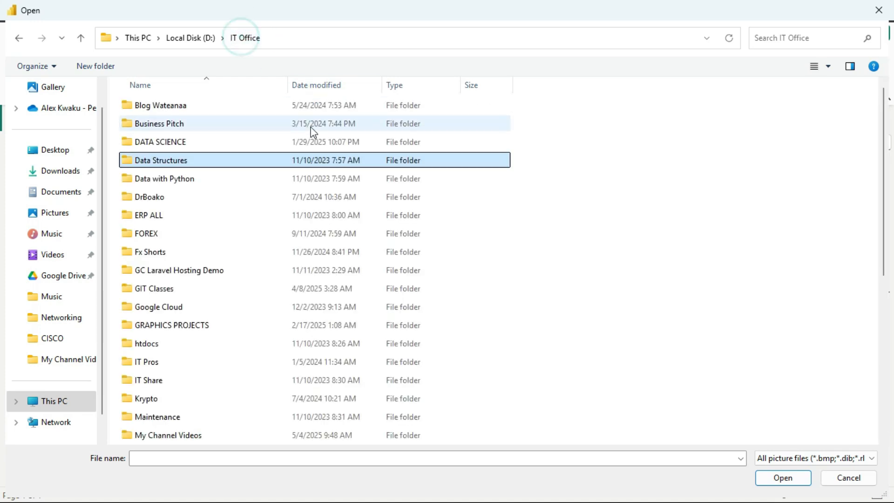
click(181, 143)
double_click(181, 143)
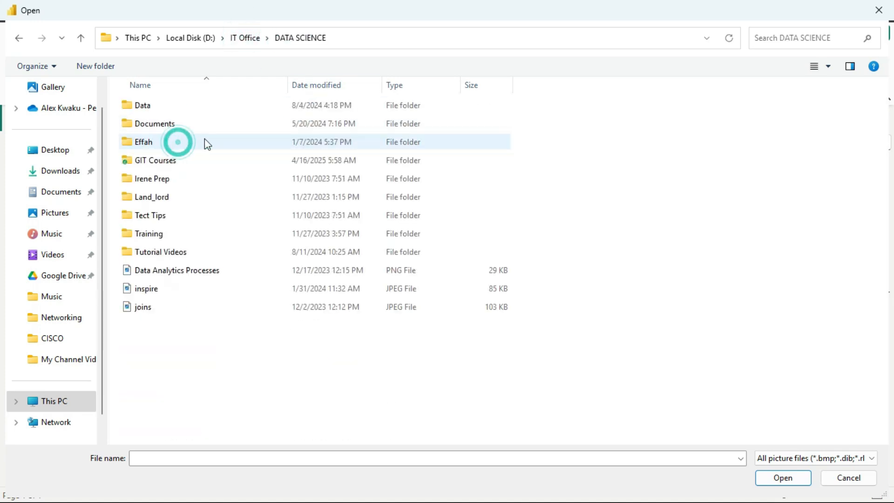
click(161, 165)
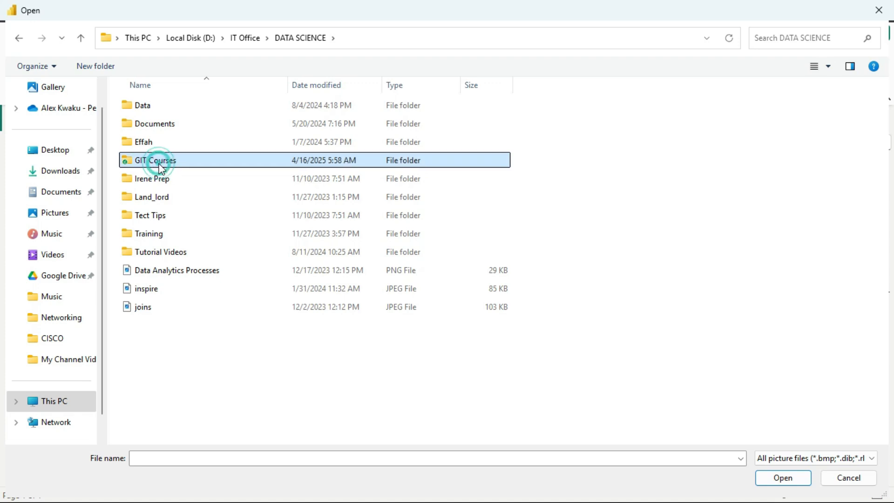
double_click(159, 164)
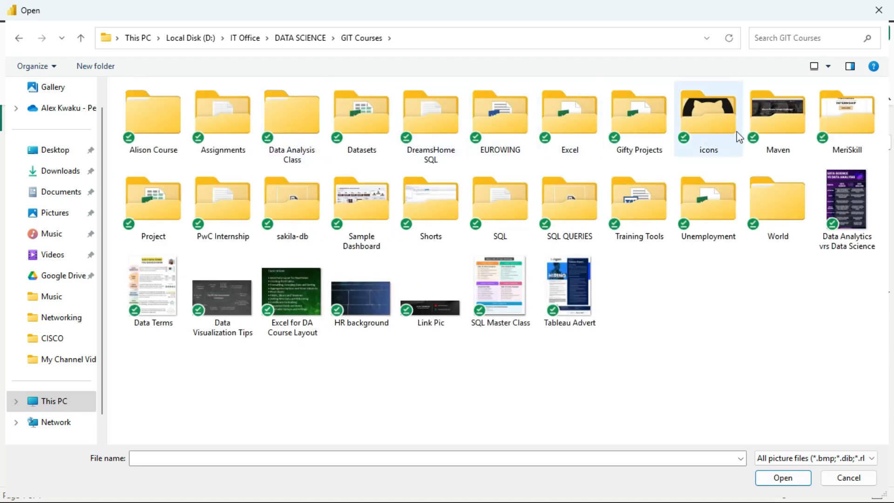
click(721, 124)
double_click(721, 124)
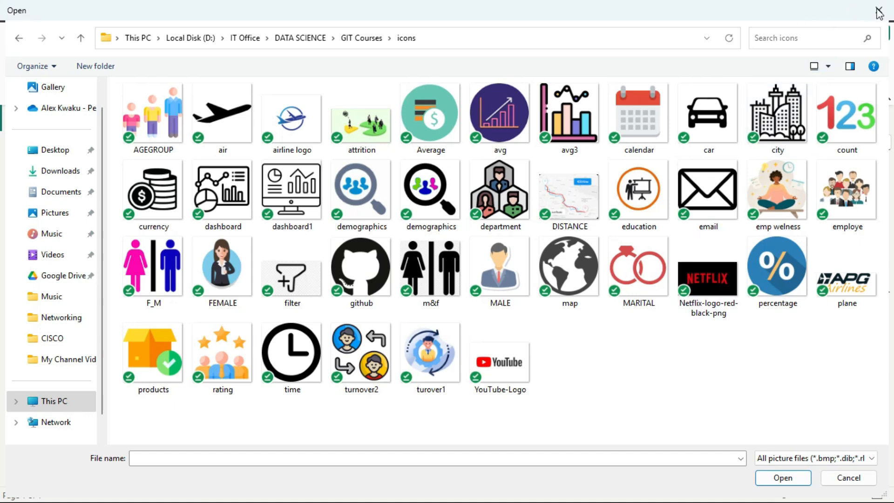
click(879, 13)
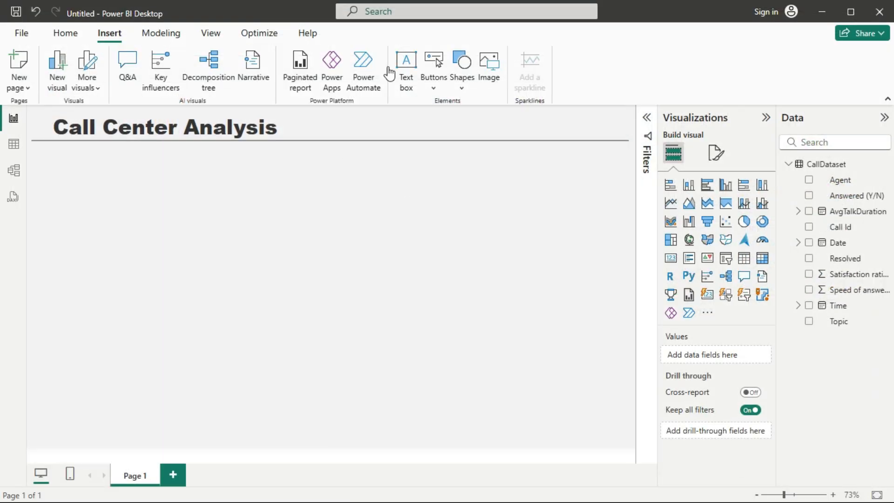
- Insert a rectangle and shape it into a tall panel below the divider, about a quarter of the page width and reaching near the page bottom
click(463, 87)
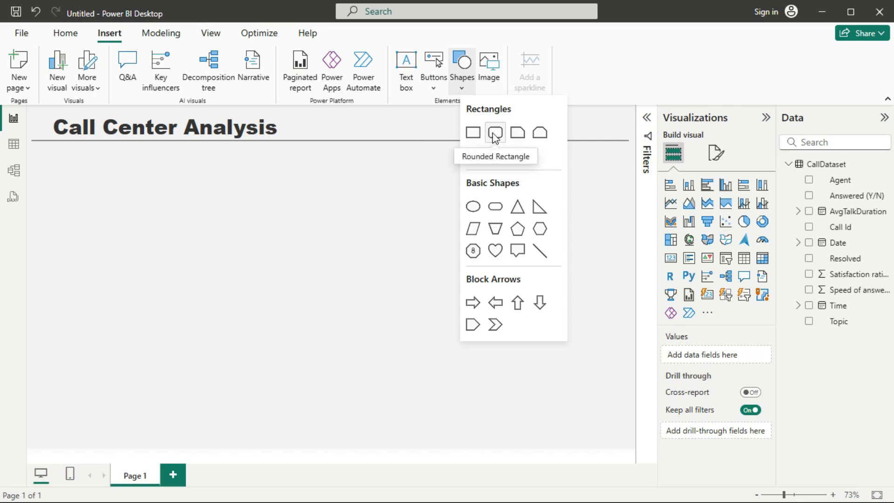
click(472, 134)
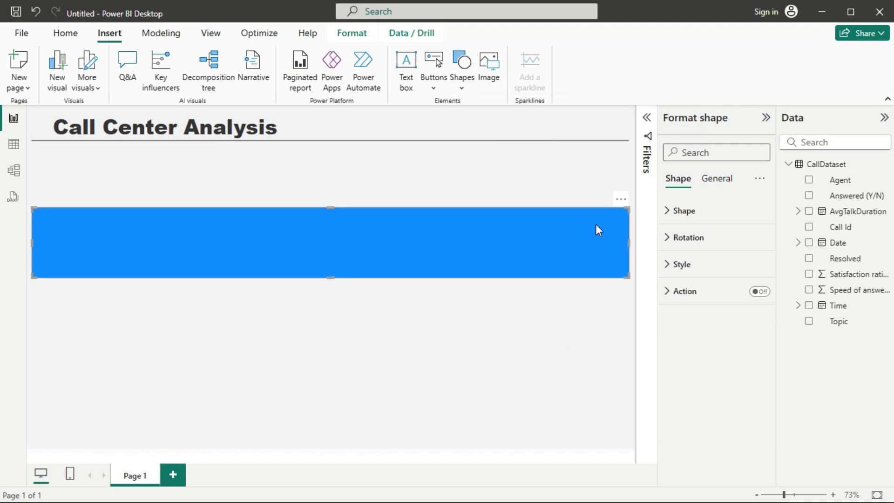
drag(629, 241, 201, 249)
drag(110, 251, 115, 189)
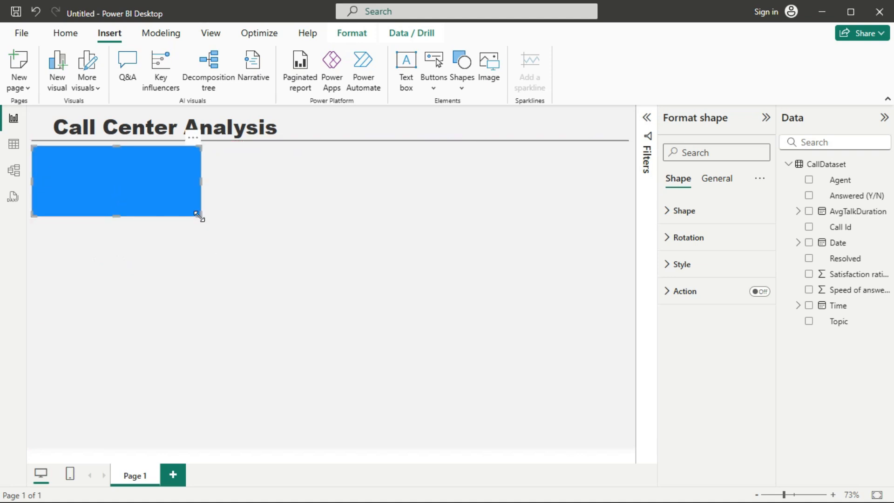
drag(197, 217, 175, 440)
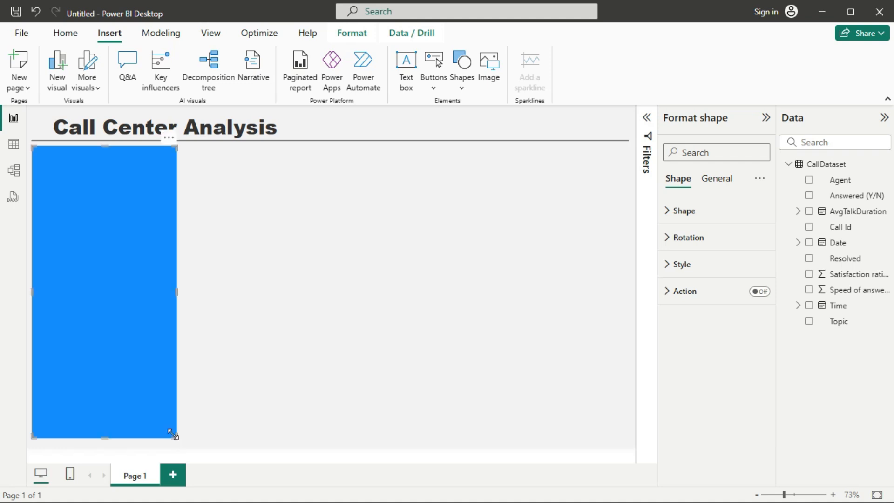
- Fill the tall panel with white and turn off its border
click(693, 215)
click(694, 213)
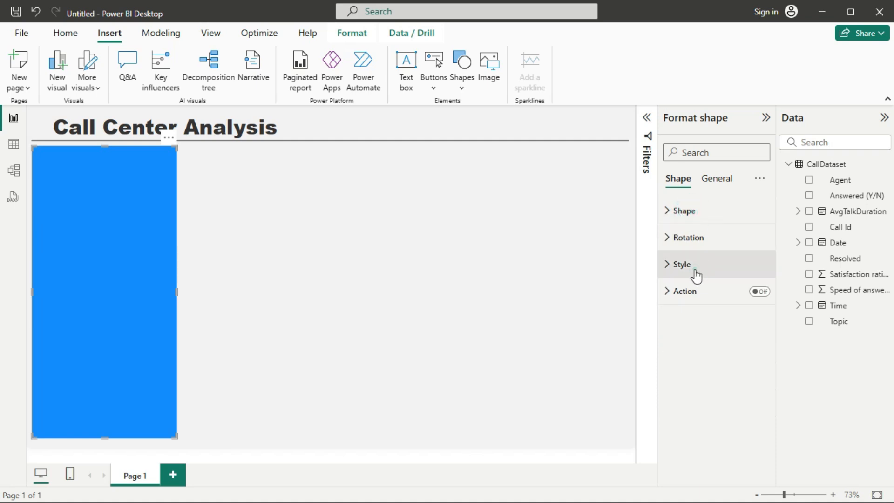
click(694, 264)
click(697, 330)
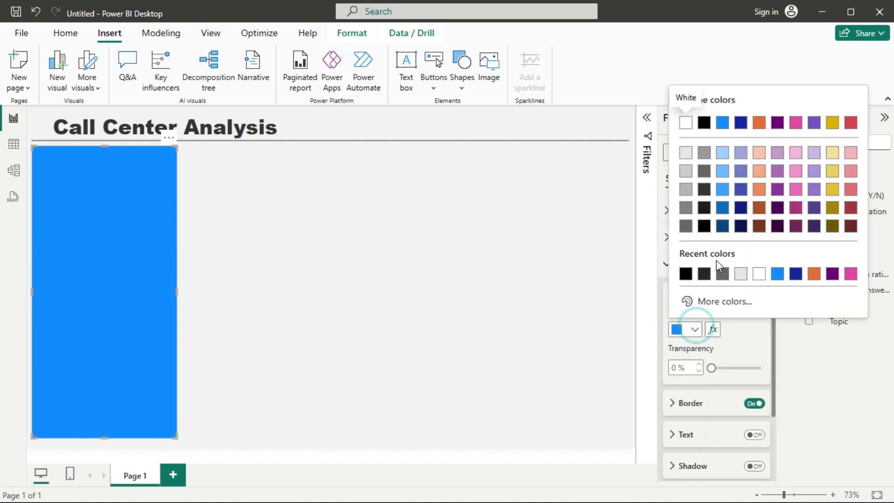
click(759, 275)
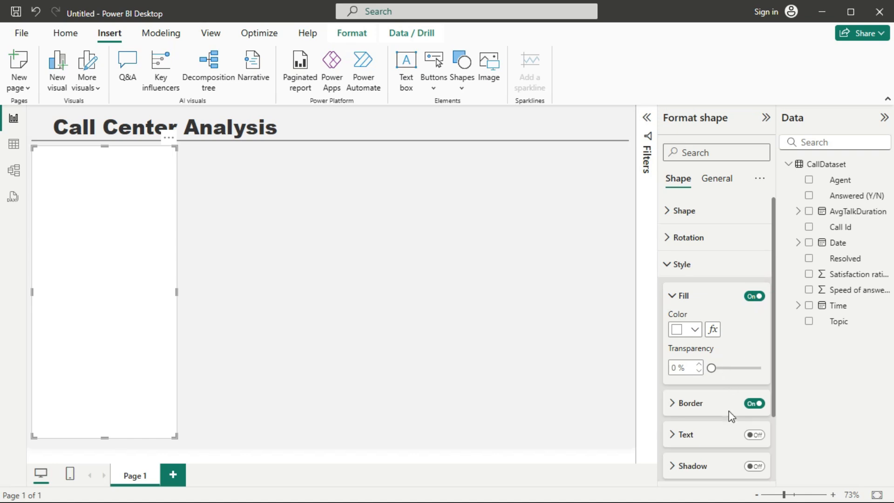
click(754, 404)
- Leave the panel's shape-style shadow off and enable the shadow in its general effects instead
click(756, 466)
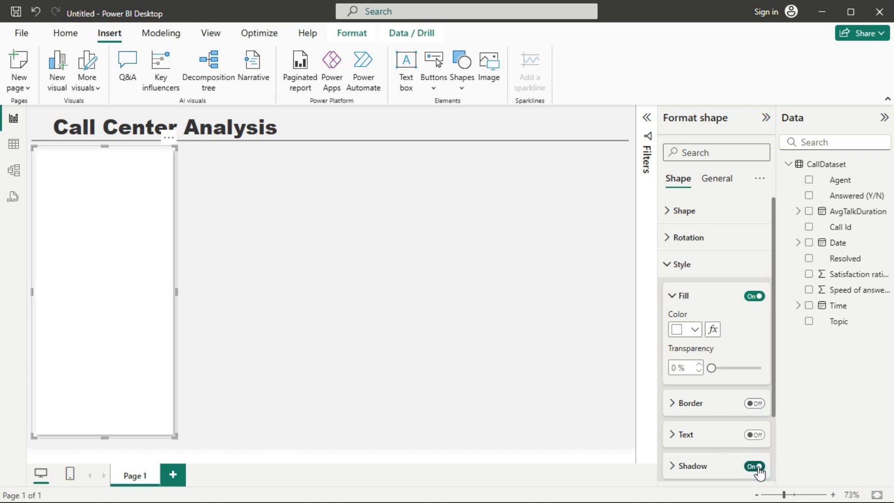
click(755, 467)
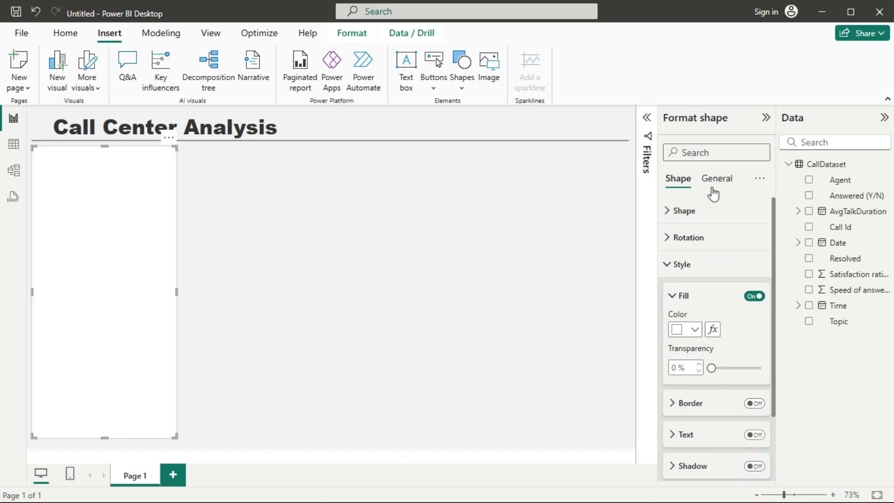
click(713, 186)
click(715, 262)
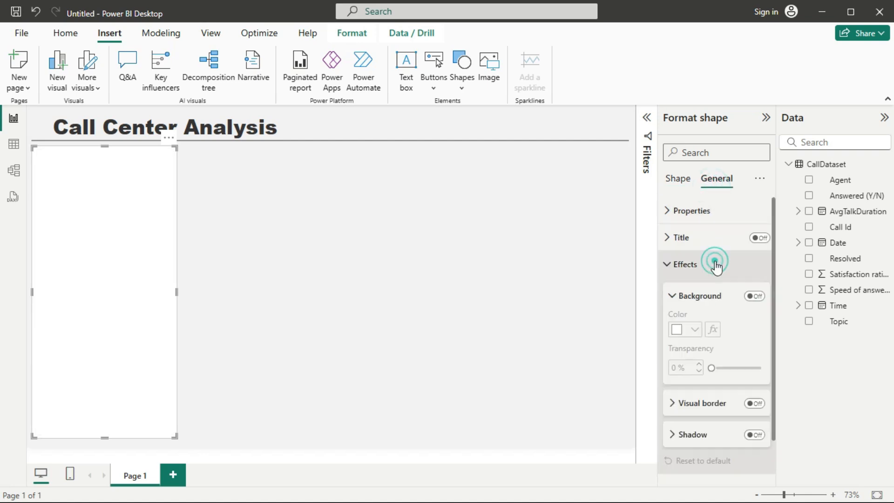
click(759, 435)
click(384, 352)
- Duplicate the tall panel and make the copy a shorter, slightly wider card beside it, just below the divider line
click(153, 294)
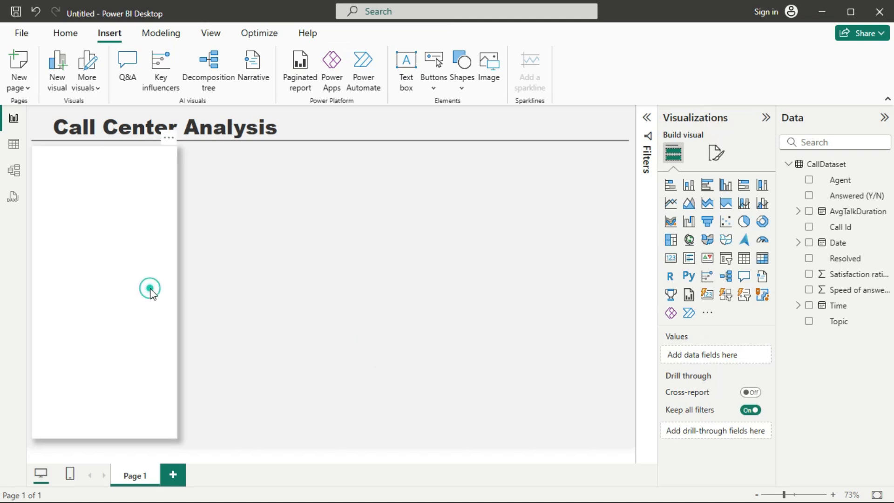
key(ctrl+c)
key(ctrl+v)
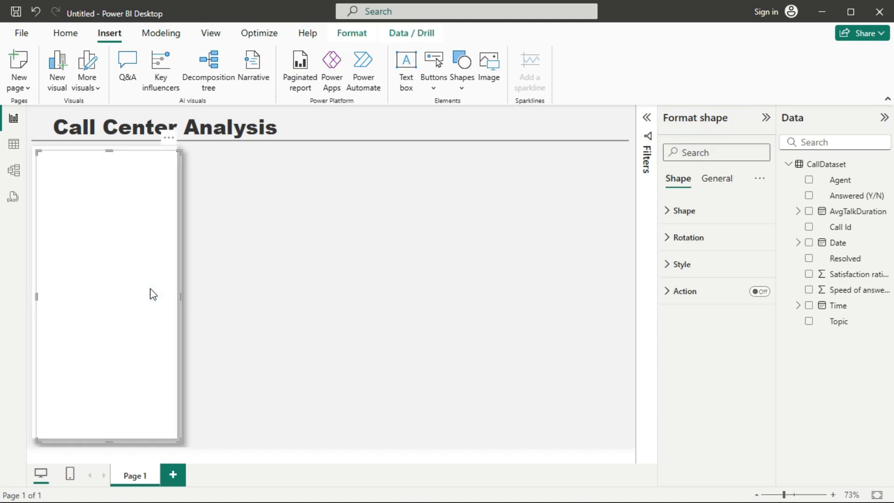
drag(150, 289, 303, 291)
drag(257, 437, 259, 343)
drag(269, 300, 278, 259)
- Duplicate the short card and place the copy to its right in the same row
drag(330, 205, 473, 202)
key(ctrl+c)
key(ctrl+v)
- Narrow the first short card slightly from its right side and delete the copy next to it
click(336, 200)
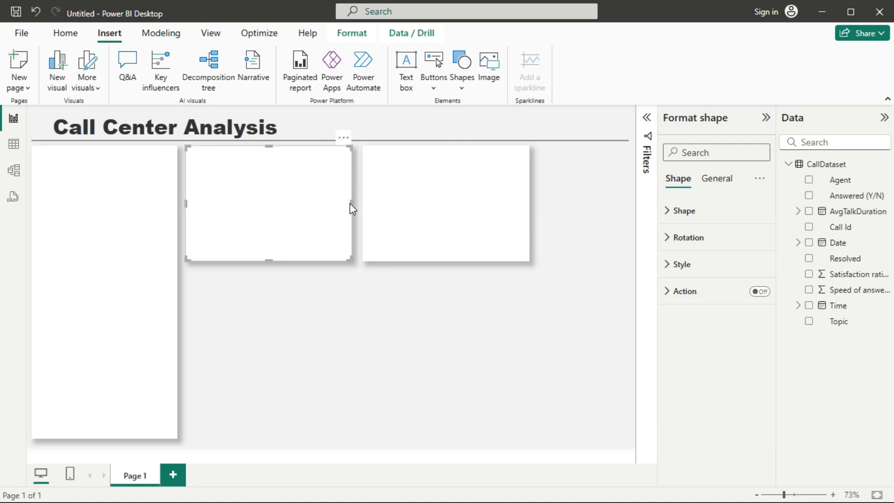
drag(351, 203, 337, 202)
click(399, 201)
key(Delete)
- Duplicate the narrowed card twice and line up the copies to its right, with the last one at the page's right edge
click(257, 209)
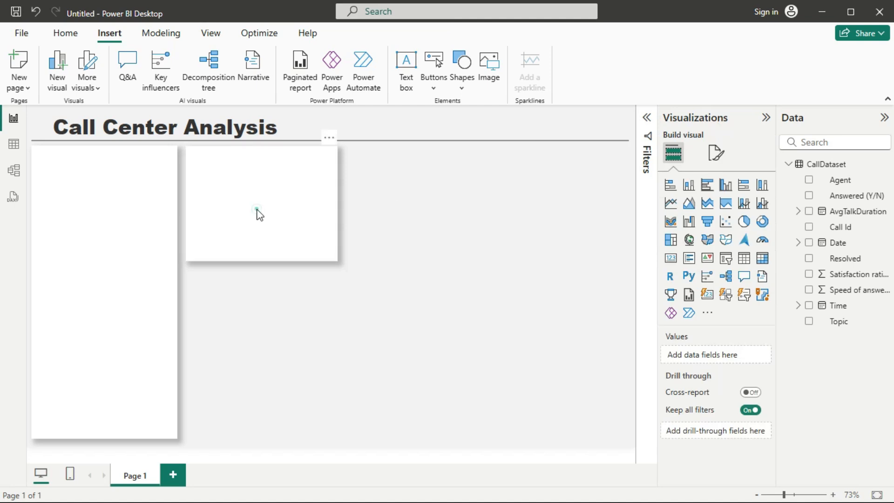
key(ctrl+c)
key(ctrl+v)
drag(256, 209, 553, 206)
key(ctrl+v)
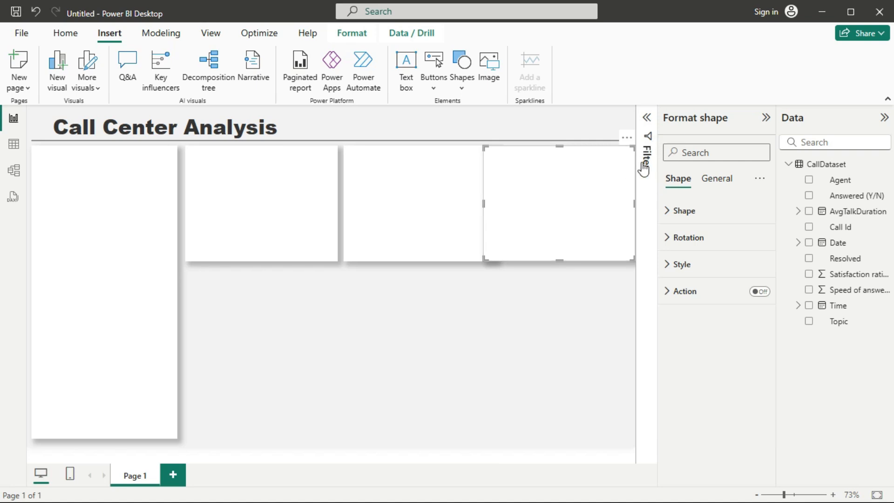
- Collapse the shape formatting pane and narrow the tall panel slightly from its right side
click(766, 118)
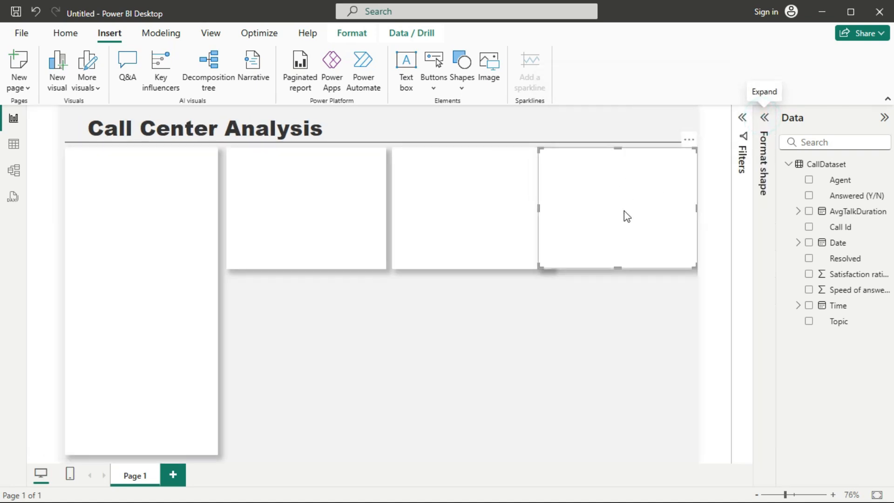
click(315, 228)
click(187, 254)
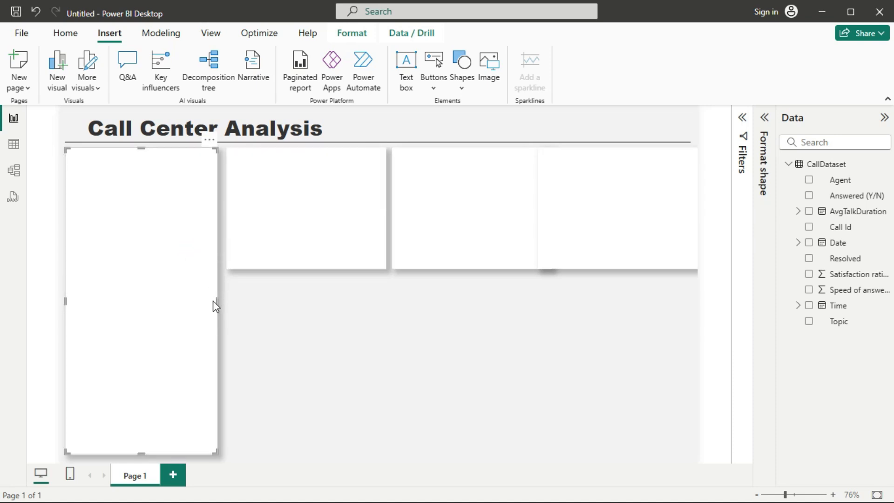
drag(216, 301, 202, 301)
- Select the three short cards together and distribute them horizontally
click(303, 251)
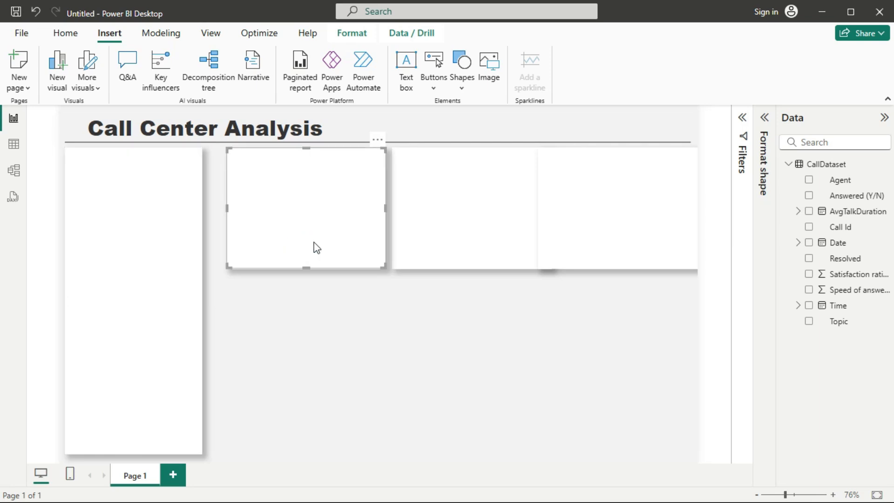
ctrl+click(511, 219)
ctrl+click(606, 215)
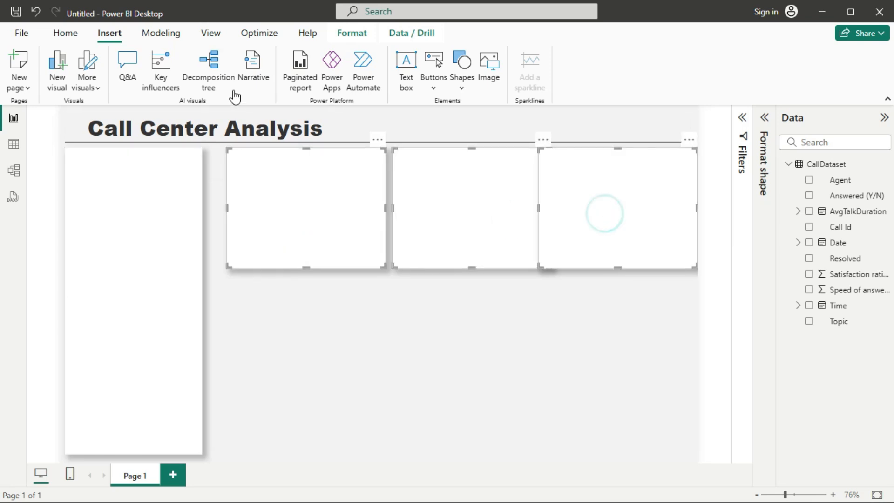
click(208, 33)
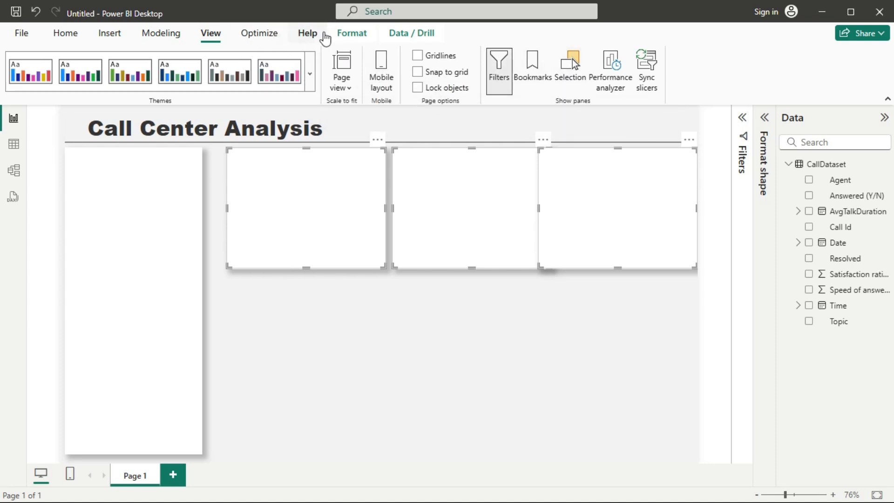
click(348, 37)
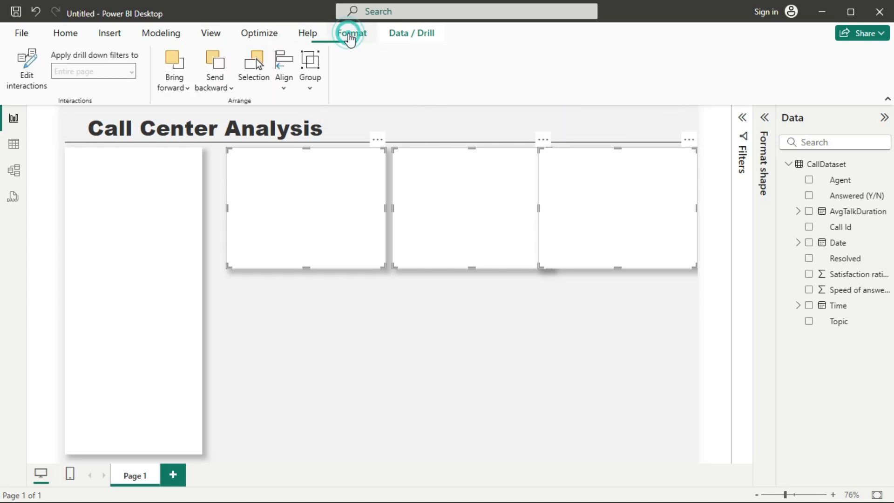
click(284, 90)
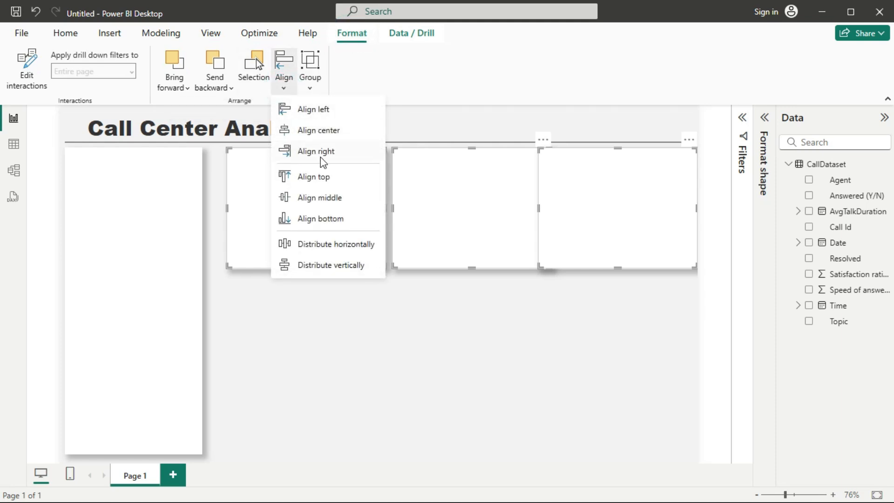
click(335, 247)
key(Left)
key(Left)
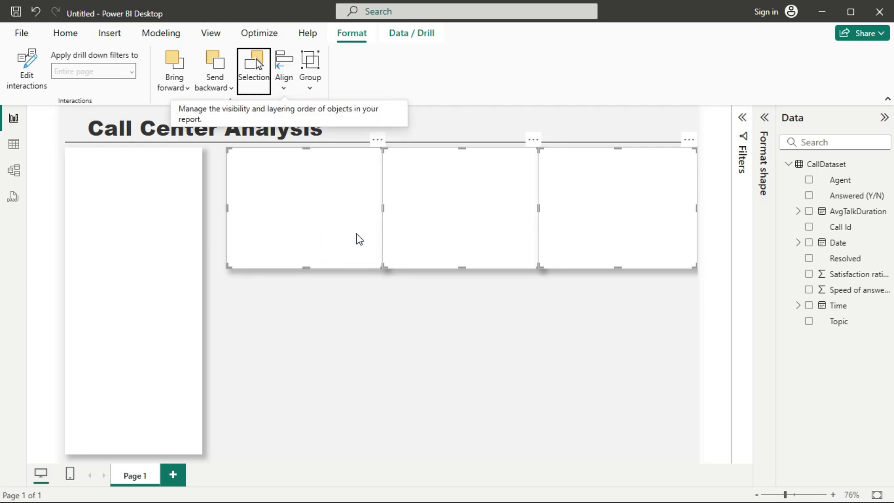
- Shift the row of three short cards left and pull the third card out to the right end of the header line
drag(359, 239, 347, 238)
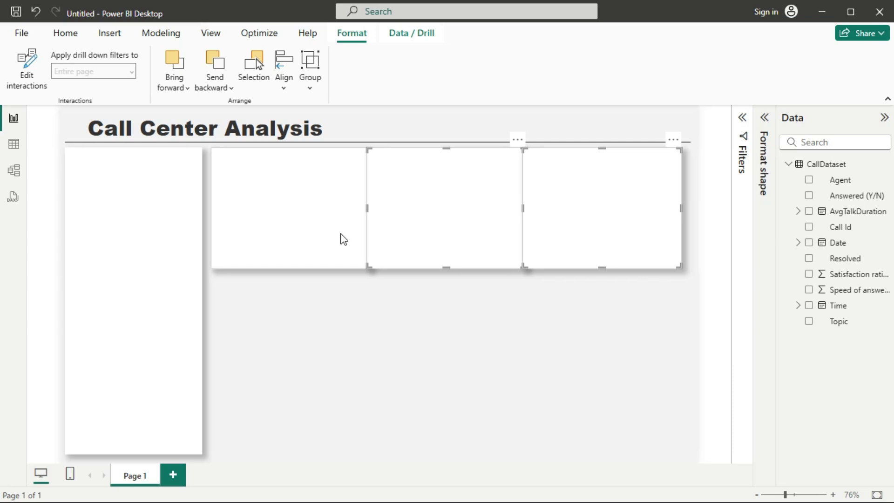
click(347, 238)
drag(598, 234, 604, 236)
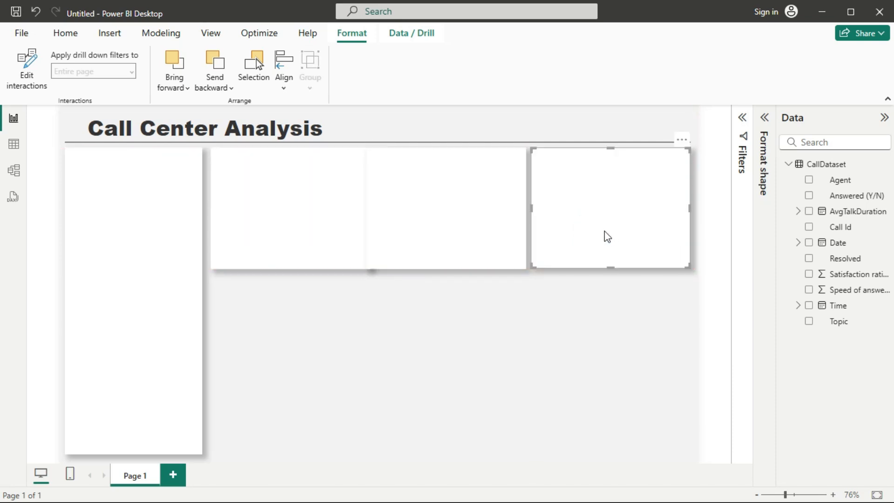
- Nudge the first short card left toward the tall panel and the middle card right to leave narrow gaps around them
click(334, 238)
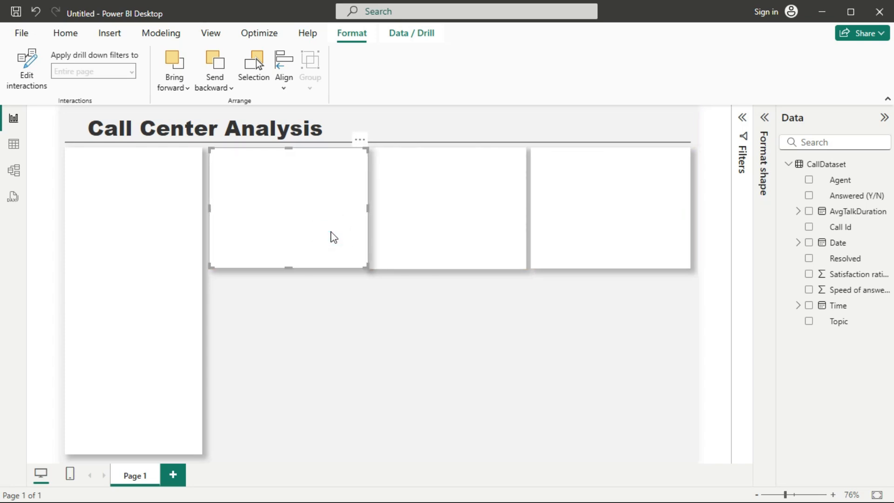
key(Left)
key(Left)
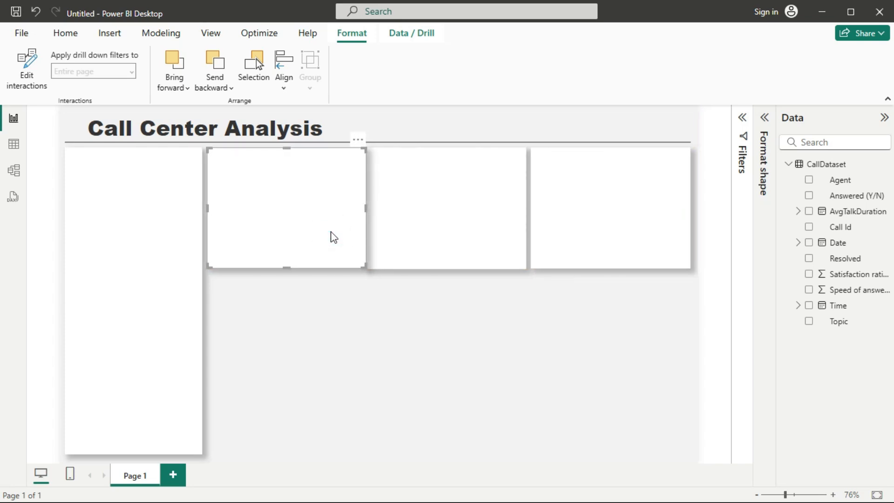
click(470, 228)
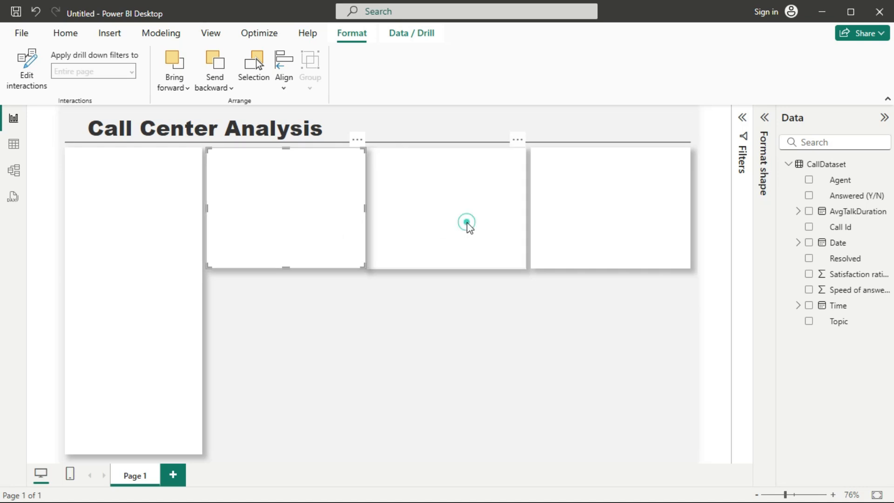
key(Right)
key(Right)
key(Right)
key(Right)
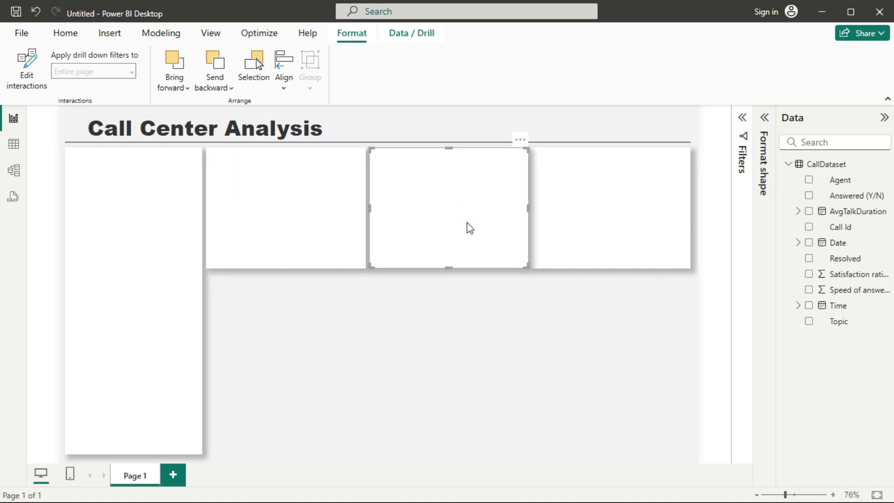
- Nudge the third short card slightly right to leave a matching narrow gap beside the middle card
click(476, 320)
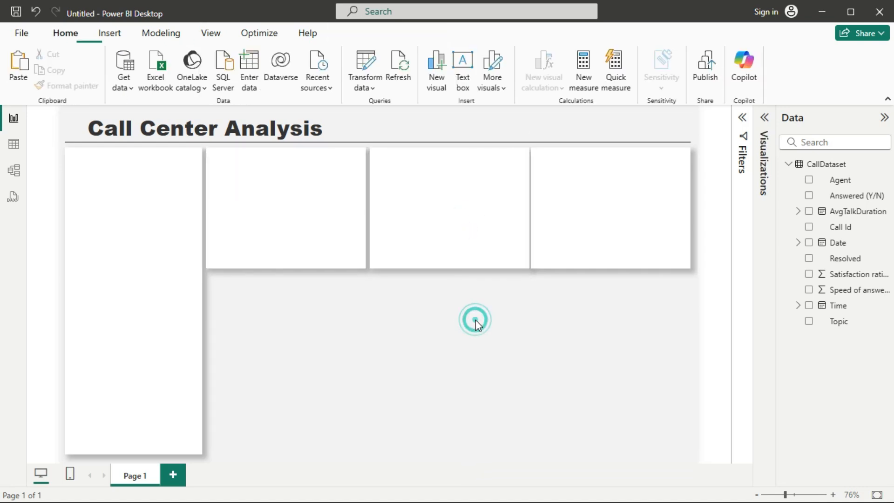
click(586, 241)
key(Right)
key(Right)
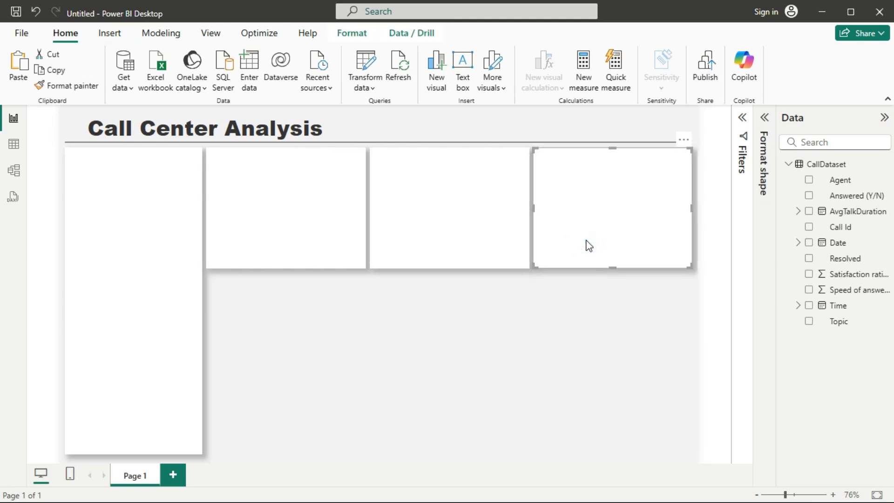
click(547, 345)
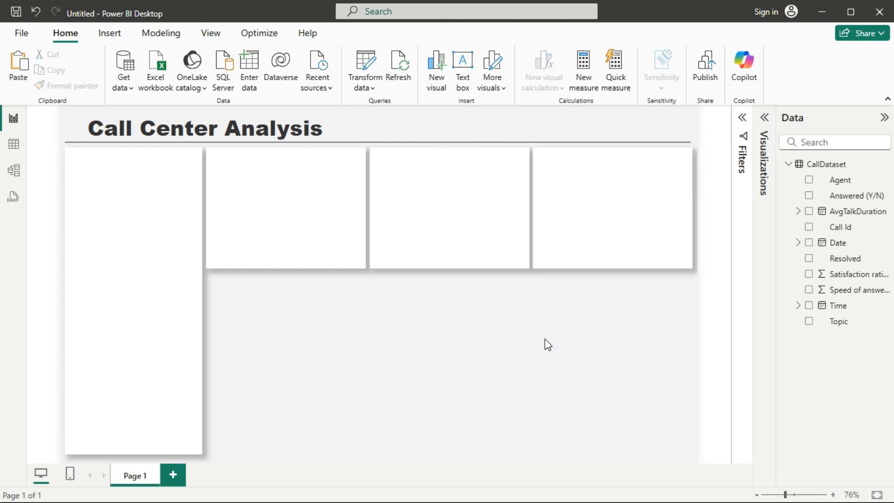
click(609, 226)
click(474, 245)
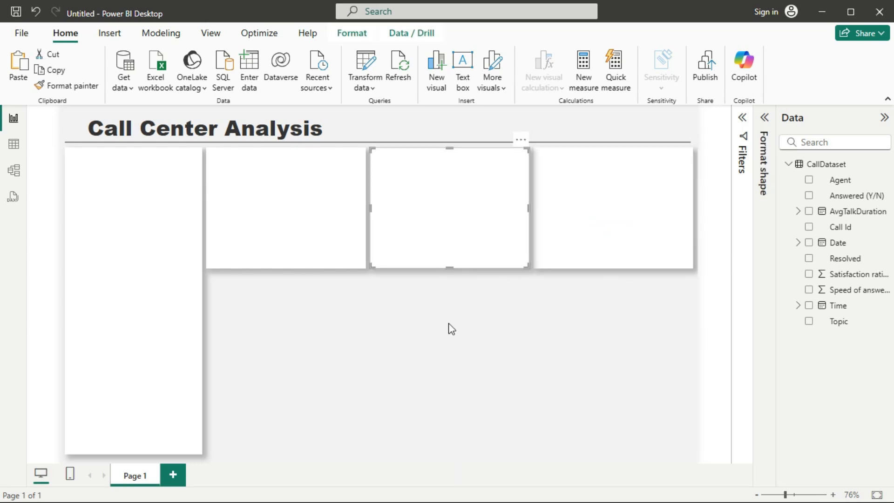
- Duplicate the first short card, place the copy below it, and enlarge it to reach the tall panel's bottom edge
click(322, 228)
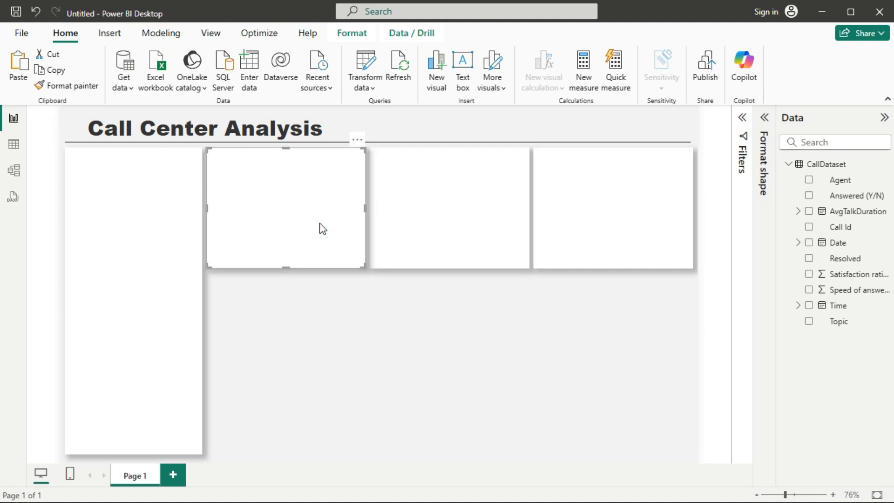
key(ctrl+v)
drag(320, 223, 316, 351)
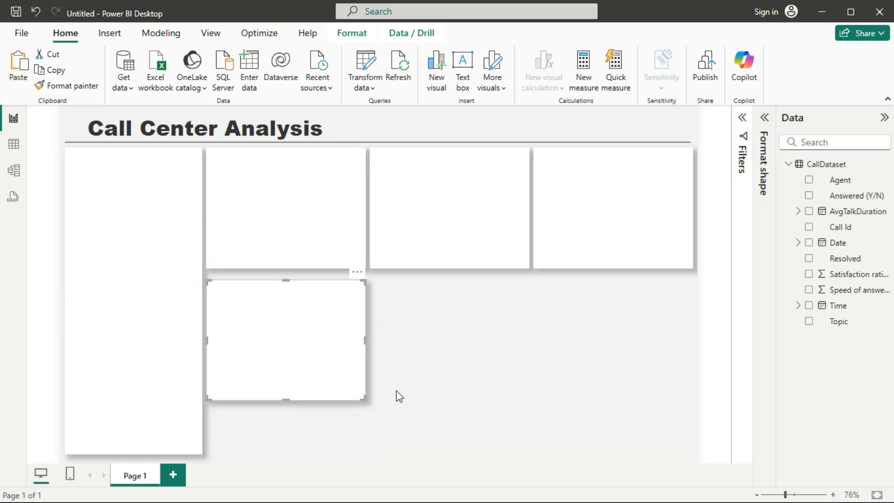
drag(366, 397, 380, 447)
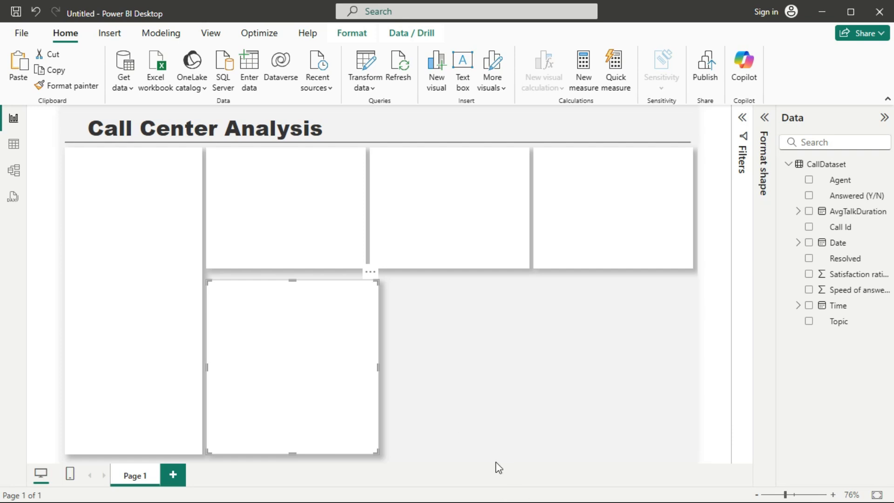
- Review the dashboard objectives in Call Center Objectives.txt in Notepad, and return to Power BI with the visualization options expanded and nothing selected
key(super)
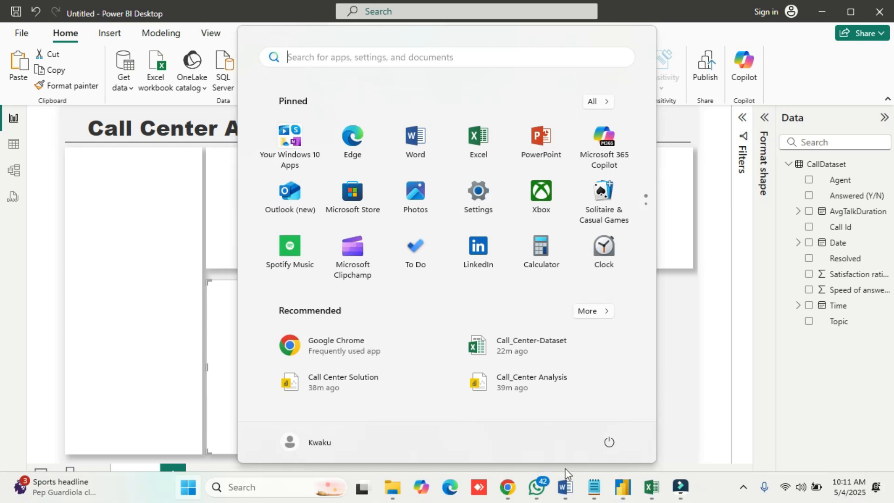
mouse_move(594, 492)
click(635, 406)
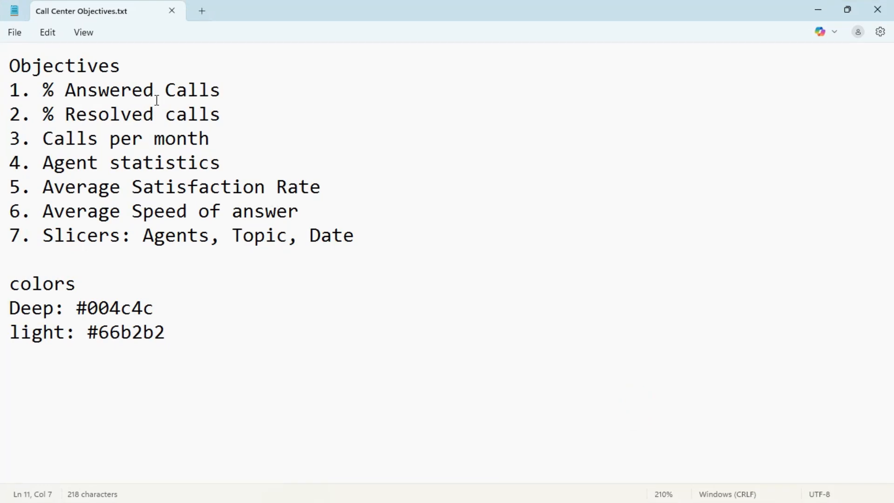
click(822, 11)
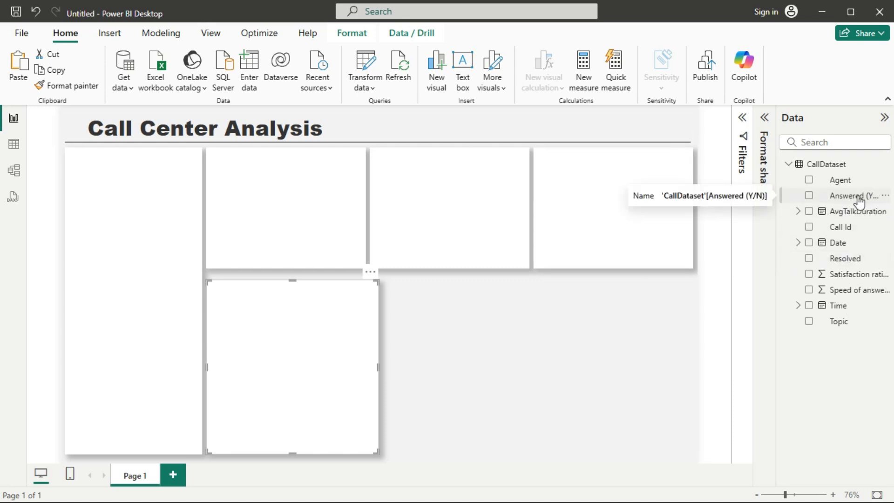
click(764, 122)
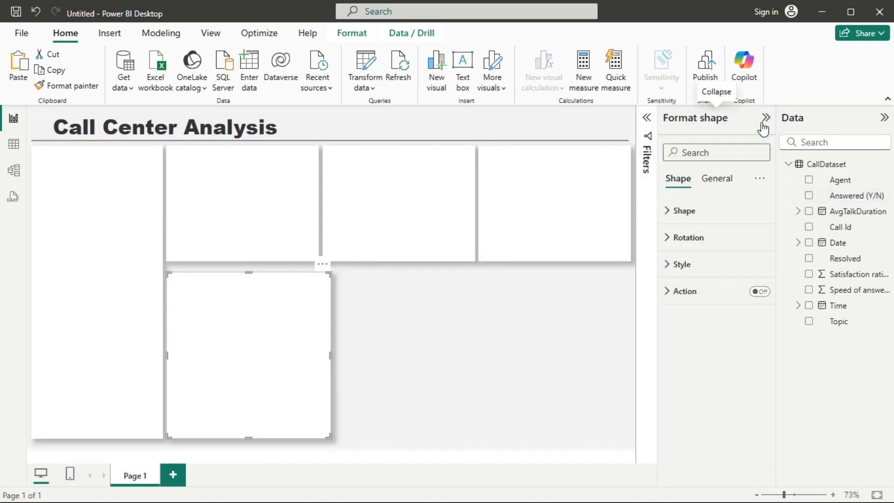
click(492, 332)
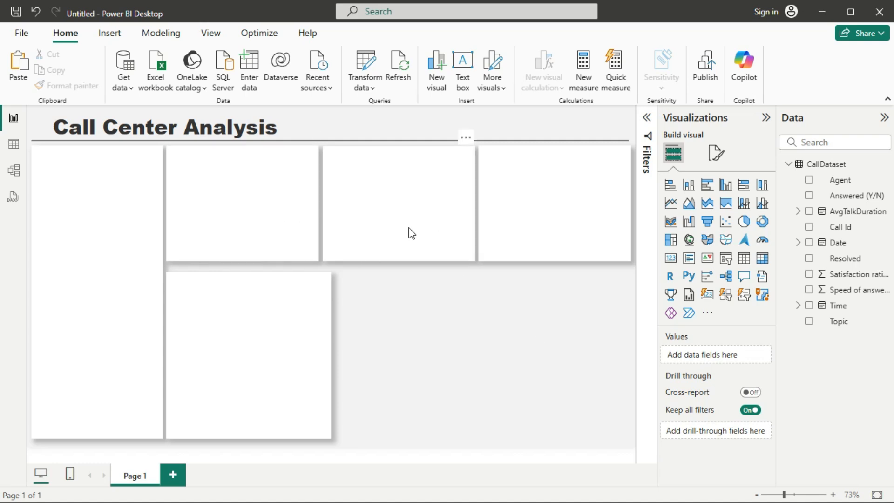
double_click(452, 349)
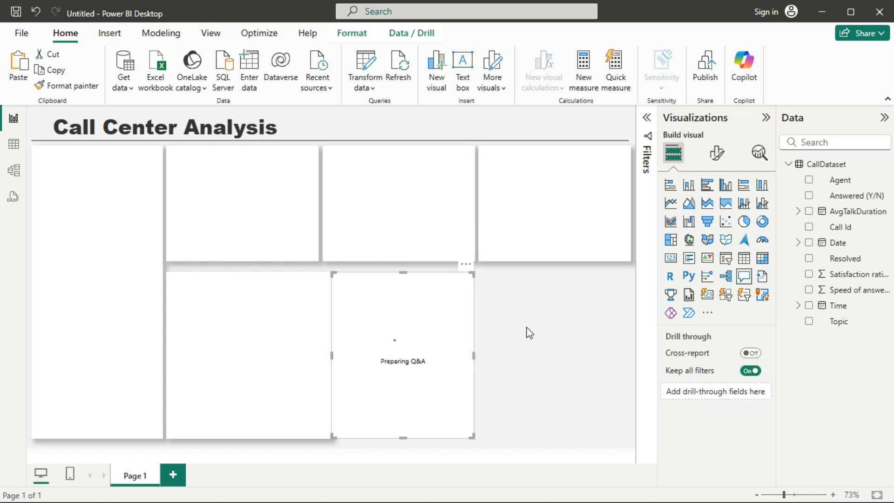
click(446, 346)
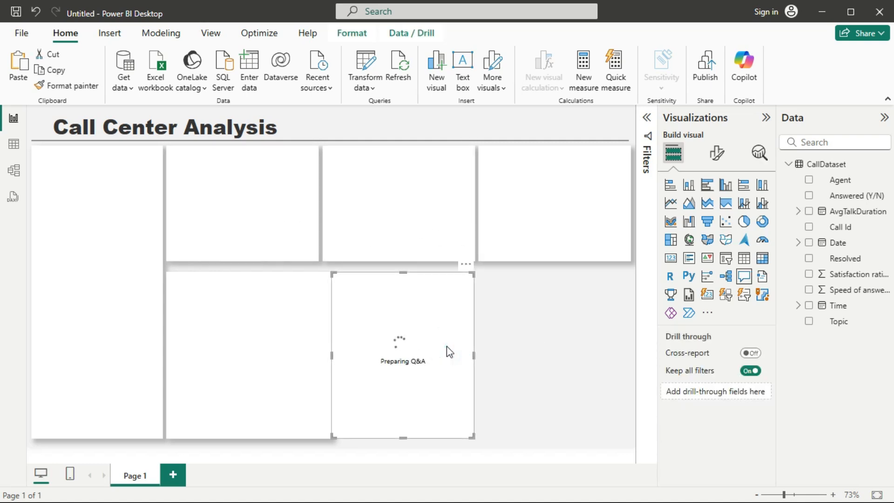
key(Delete)
click(559, 323)
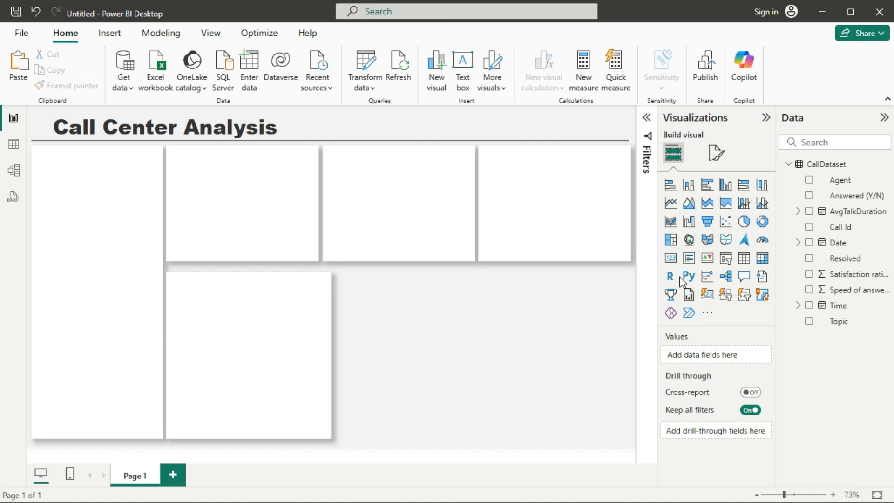
- Insert a donut chart with Answered (Y/N) as the legend and the count of Answered (Y/N) as the values
click(763, 223)
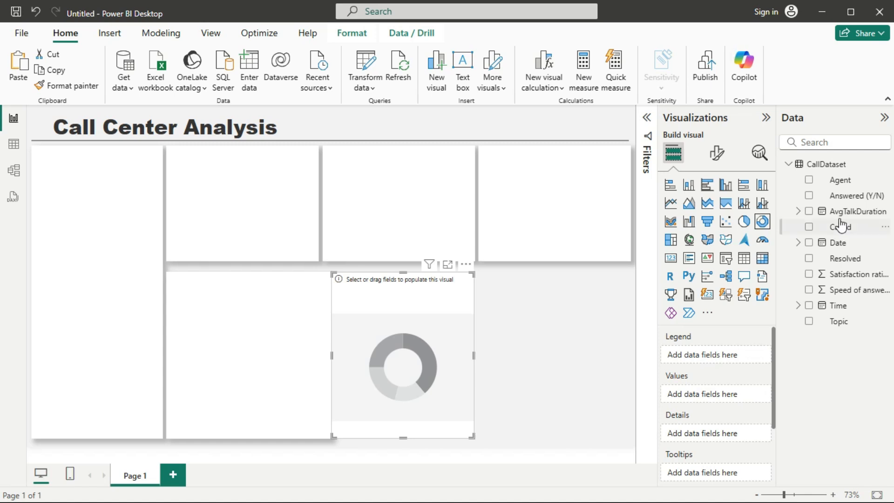
click(809, 197)
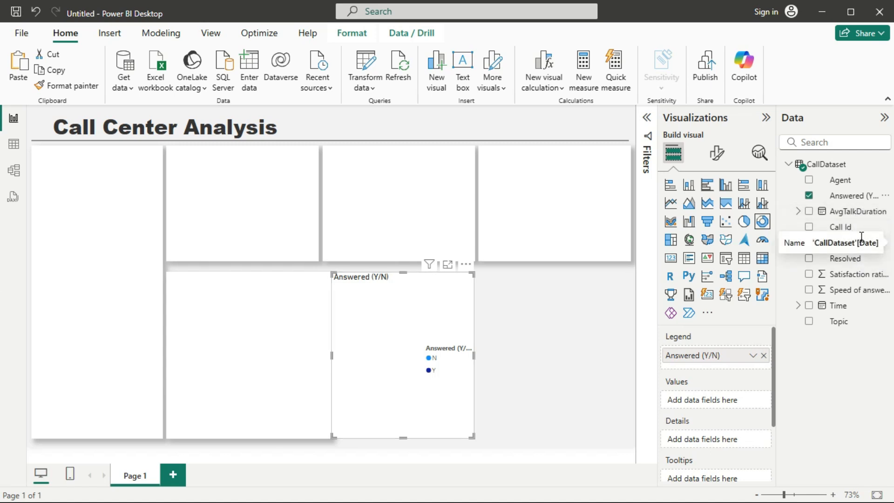
drag(849, 202, 732, 406)
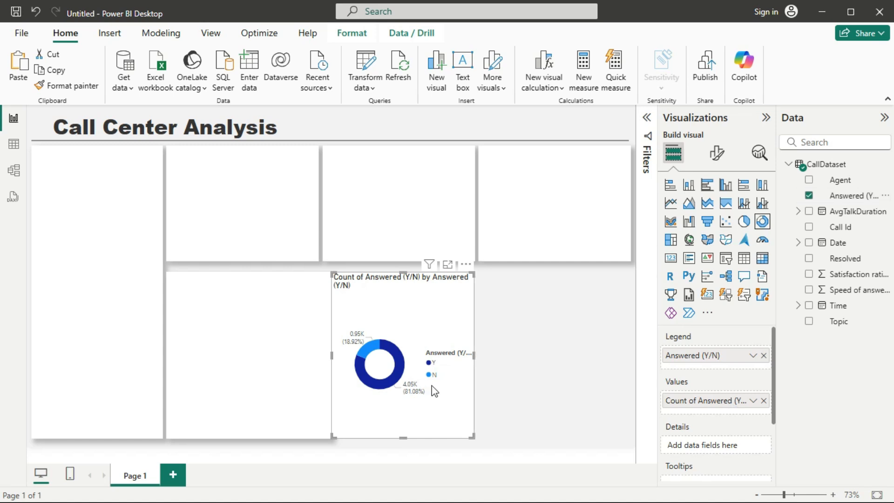
- Show the donut chart's Answered (Y/N) count as percent of grand total and check that the setting is applied
click(753, 402)
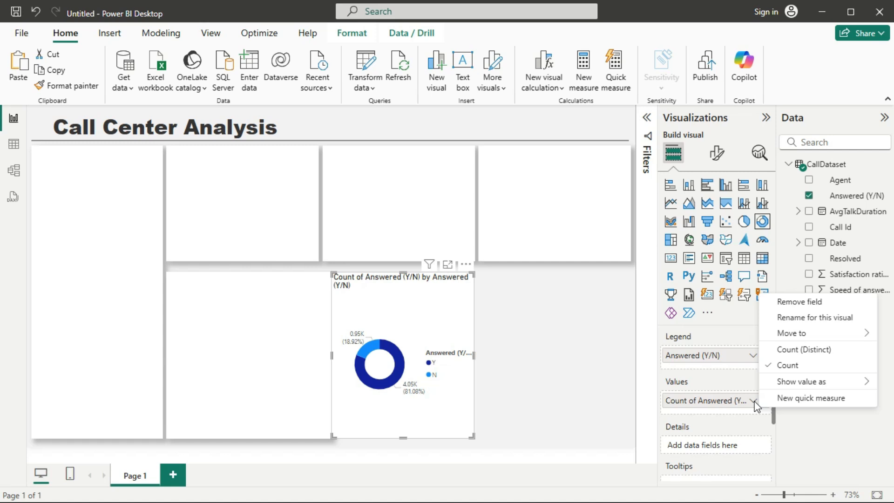
mouse_move(816, 386)
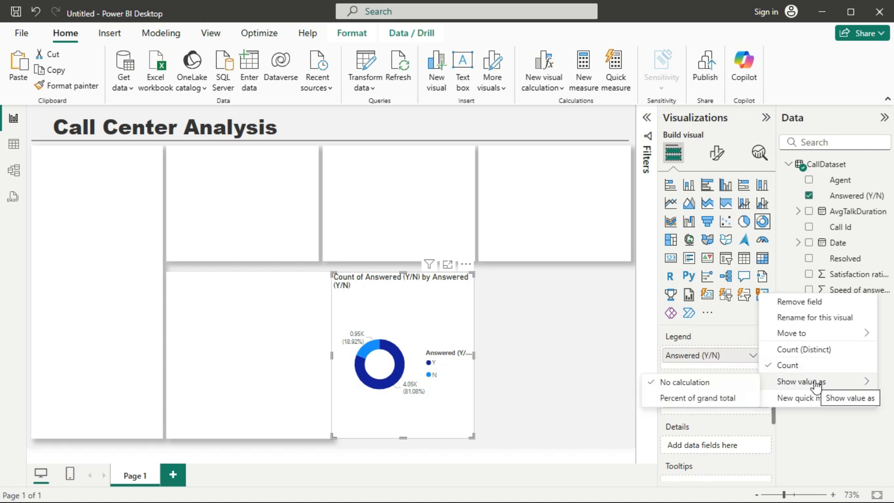
click(732, 400)
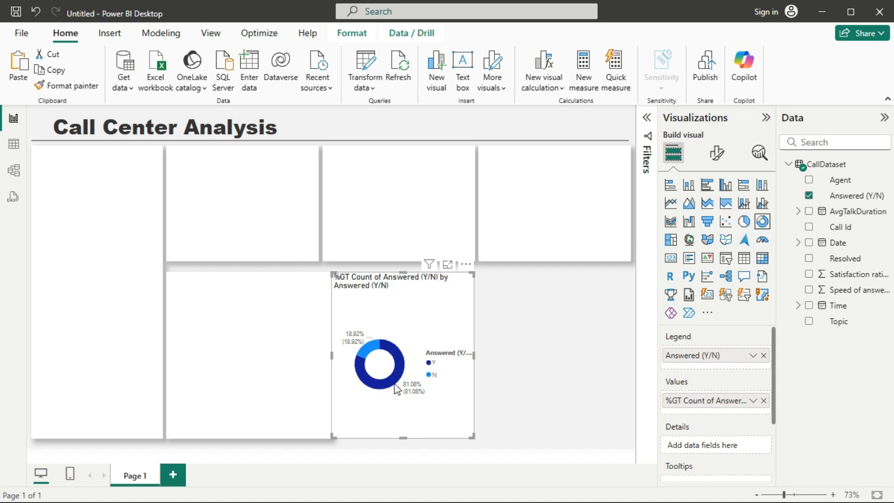
click(752, 401)
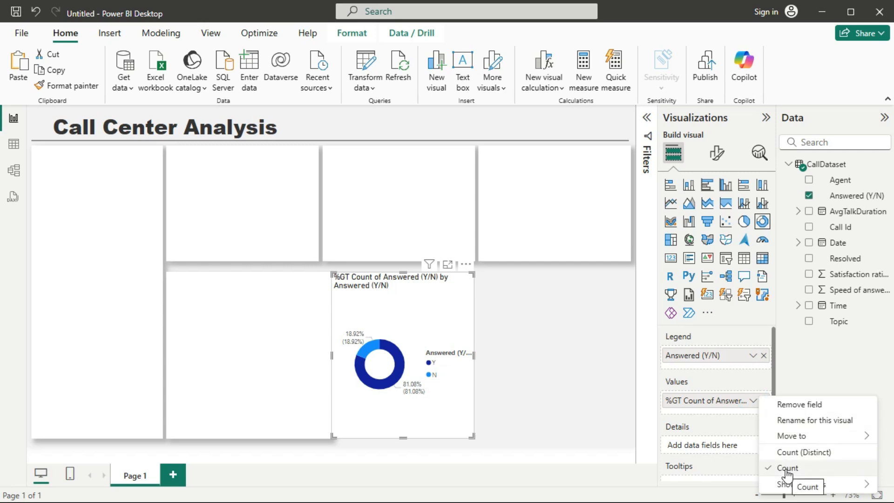
mouse_move(787, 488)
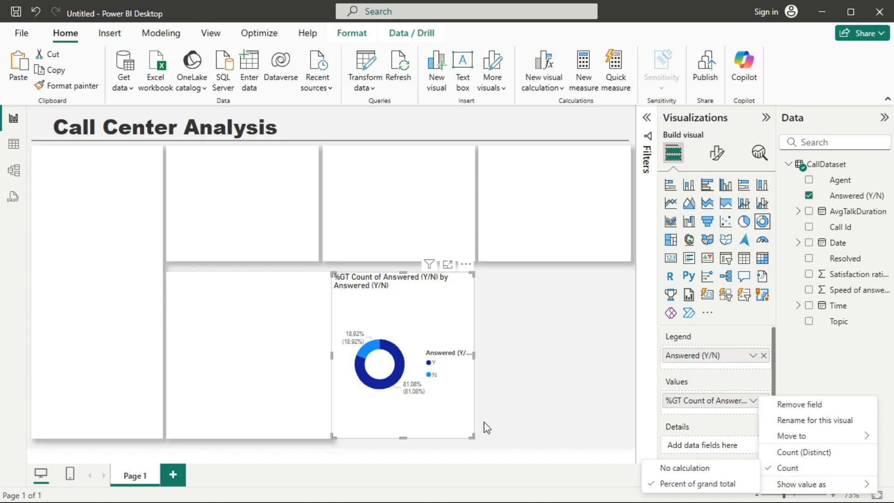
click(456, 396)
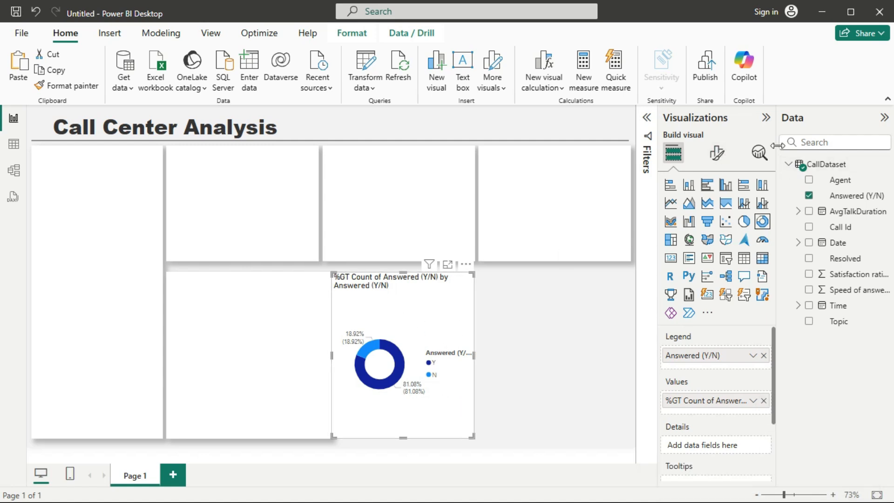
- Position the donut chart's legend at top center and turn off the legend title
click(718, 153)
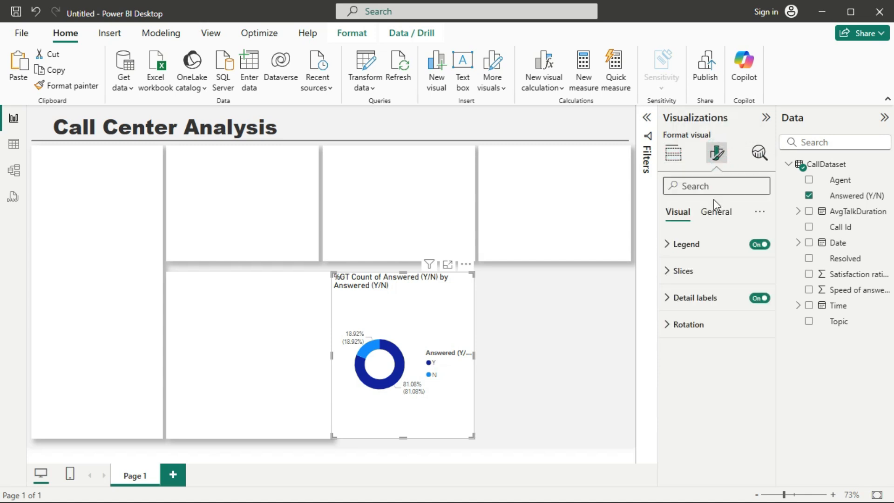
click(697, 247)
click(756, 311)
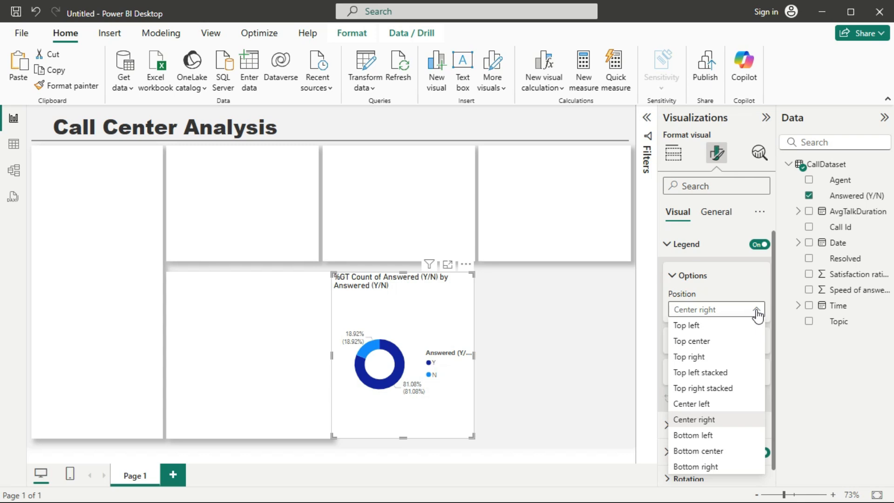
click(705, 342)
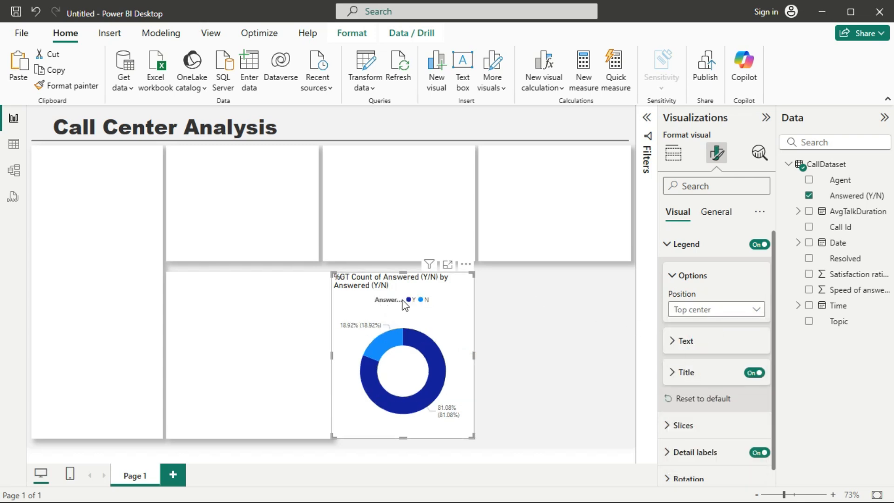
click(755, 373)
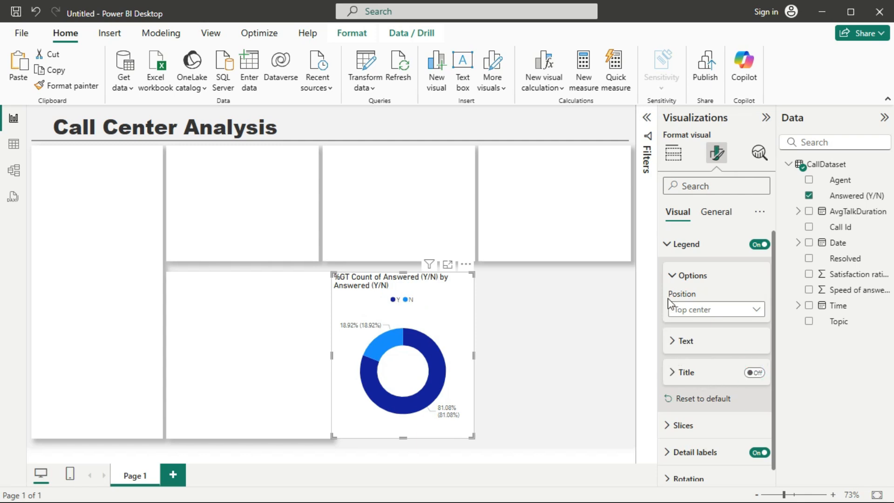
click(673, 275)
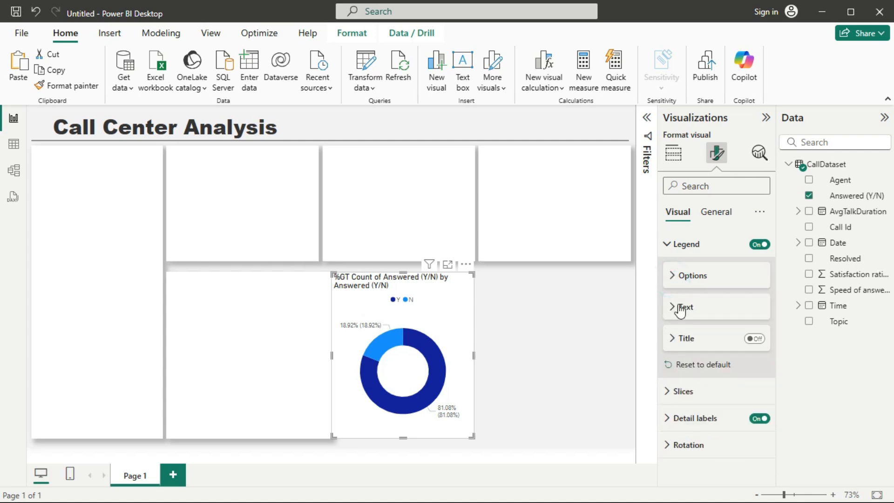
- Set the donut chart's detail label contents to Percent of total
click(669, 247)
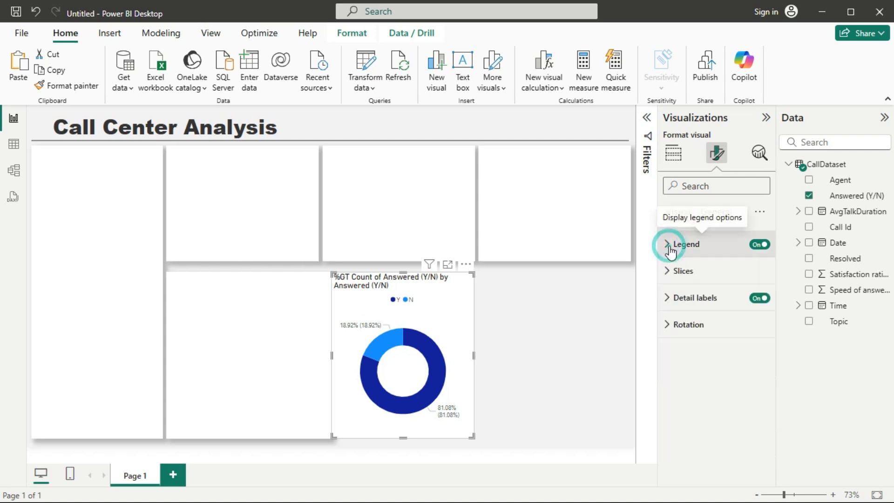
click(672, 301)
scroll(689, 400, down, 1)
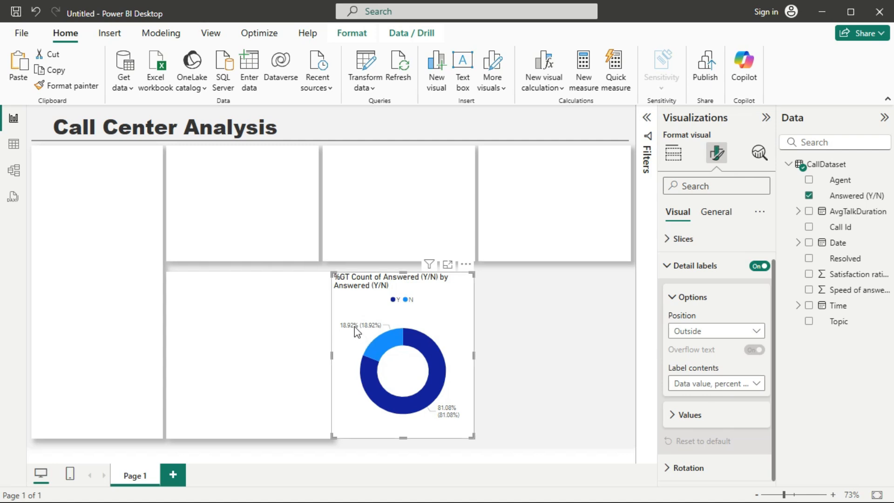
mouse_move(344, 329)
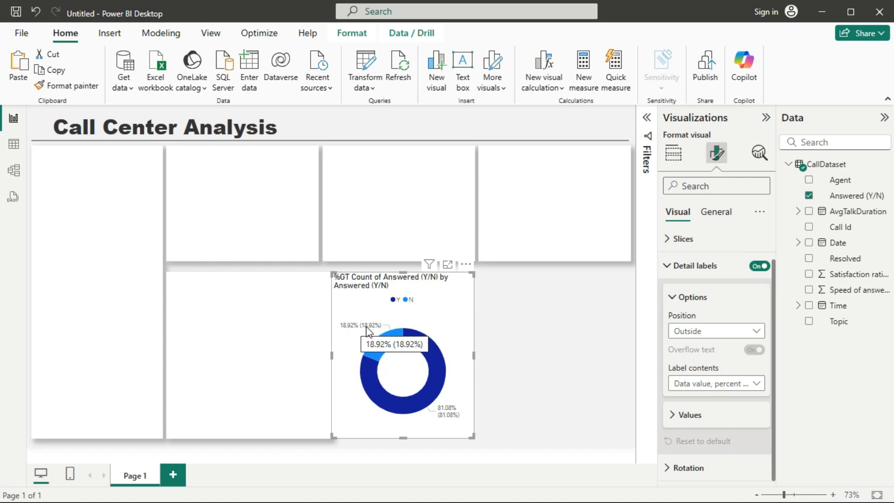
click(752, 385)
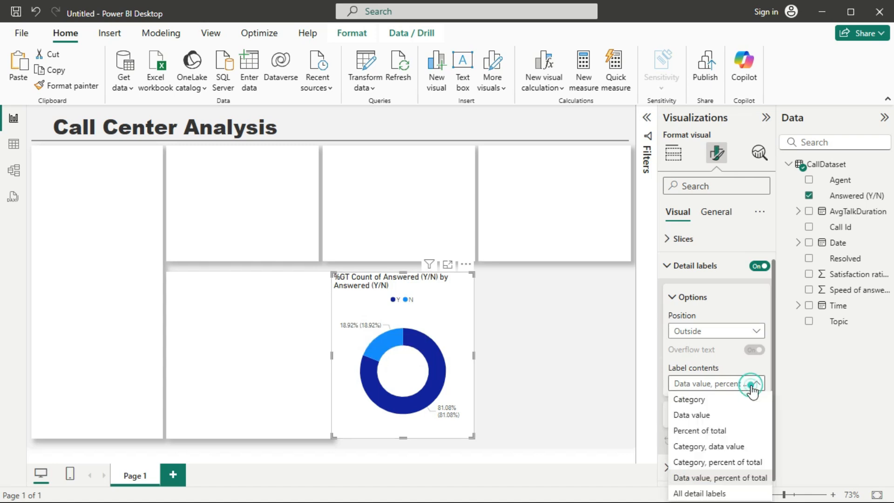
click(703, 431)
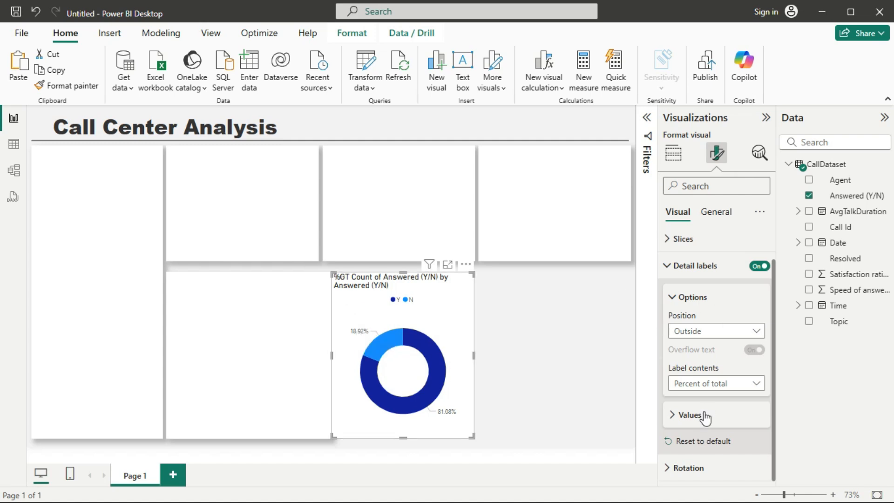
- Set the donut chart's detail label values to font size 14 and make them bold
click(690, 415)
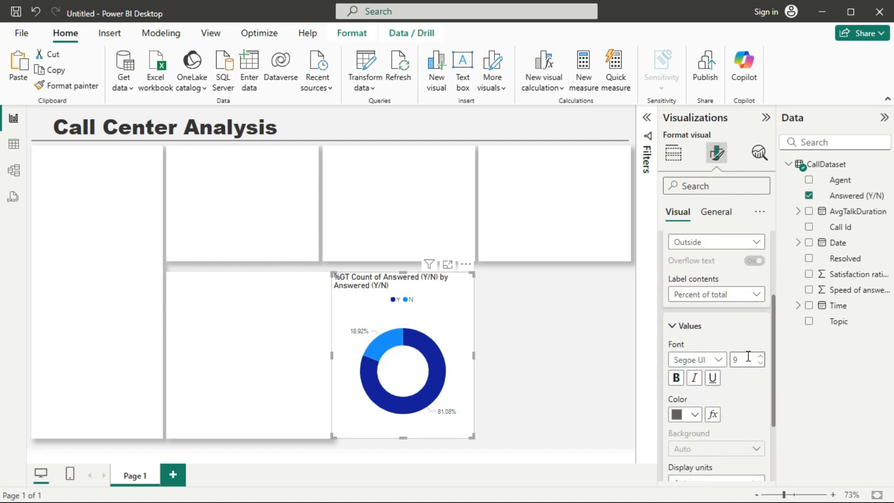
click(761, 358)
click(761, 357)
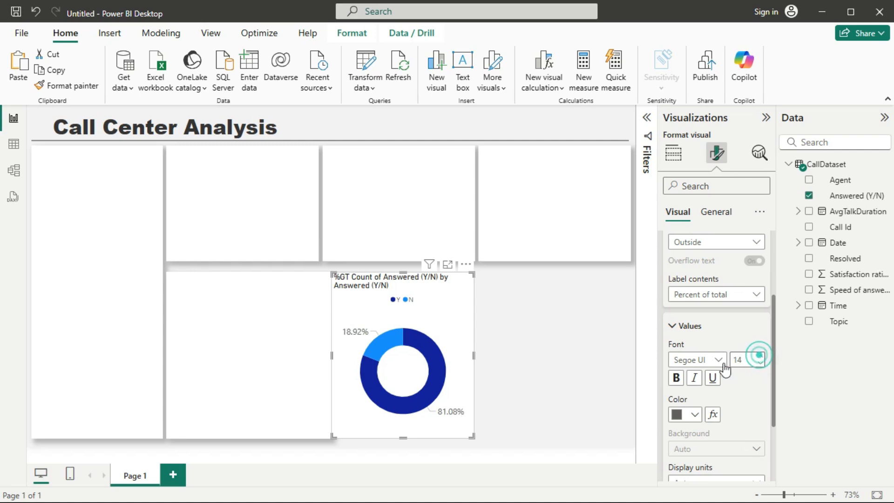
click(677, 378)
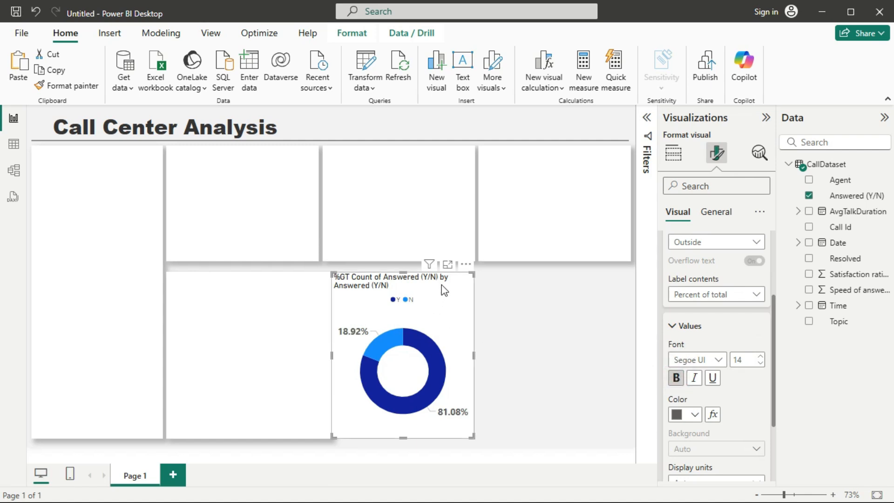
- Change the donut chart's title text to "Answered Calls"
click(715, 213)
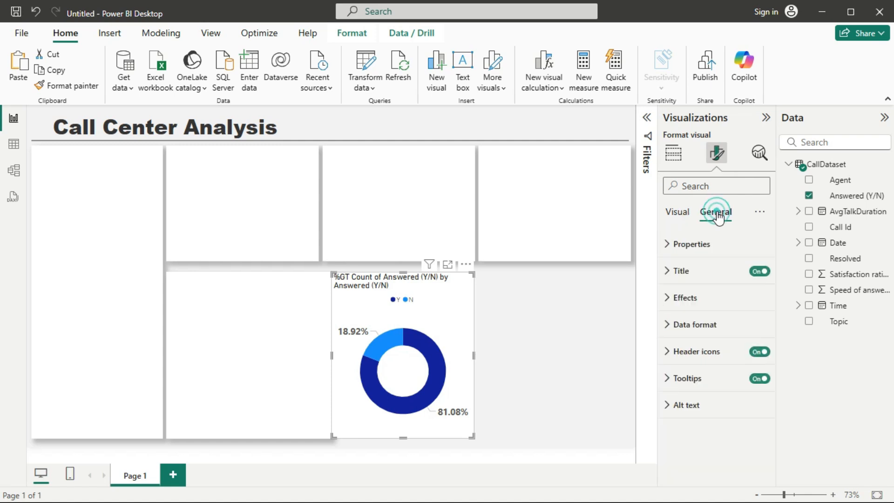
click(686, 270)
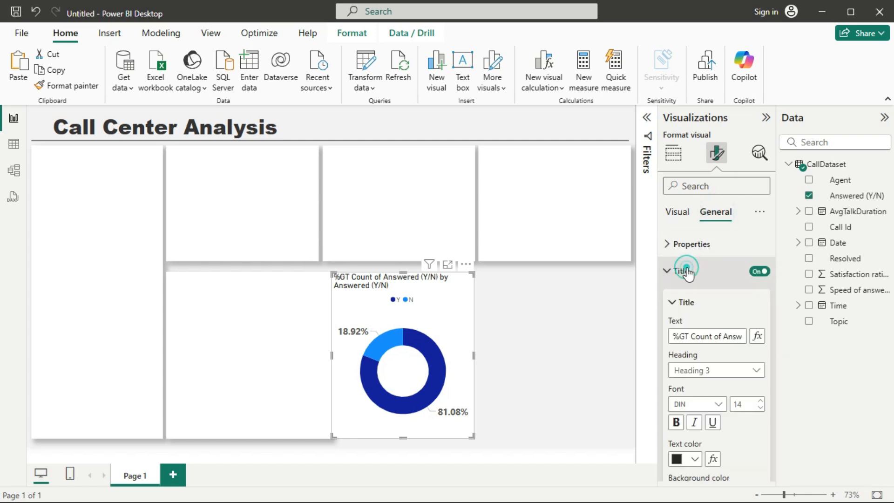
triple_click(710, 336)
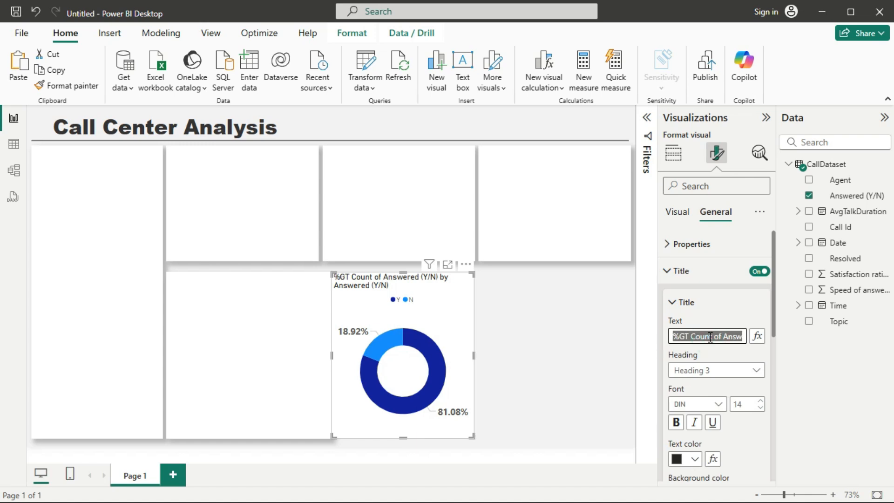
text(Answered Calls)
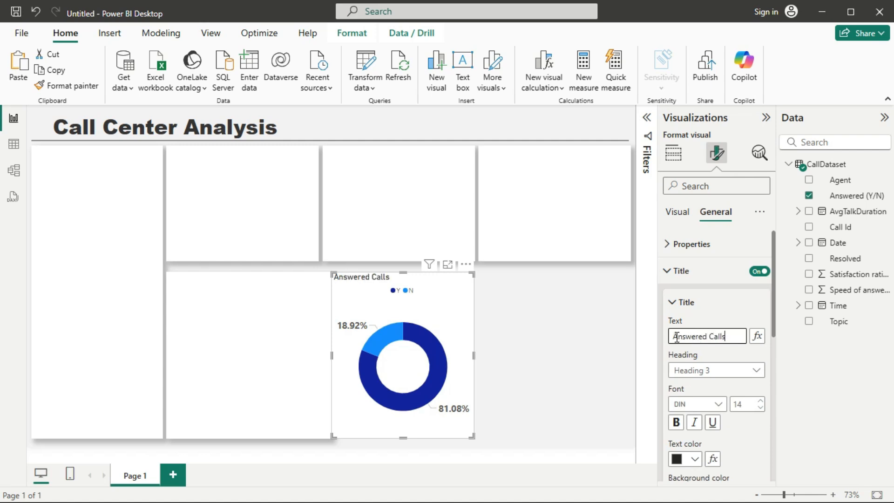
- Set the donut chart's title to Heading 2 and center it horizontally
click(757, 371)
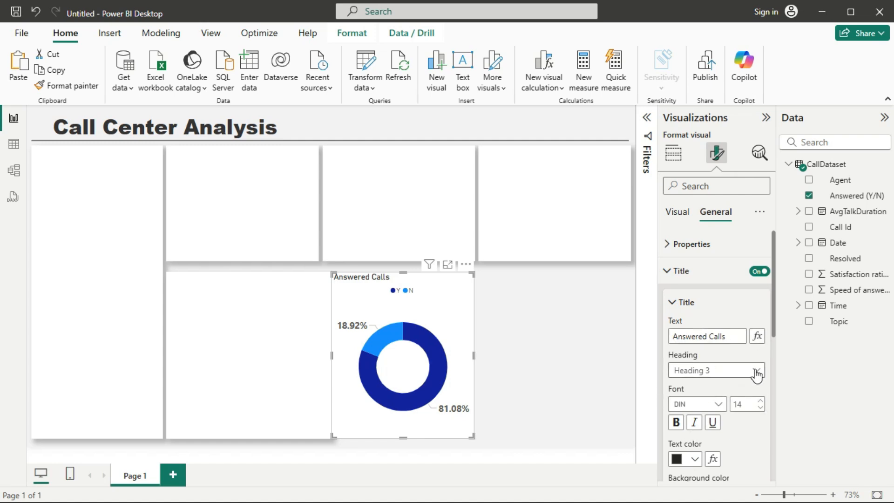
click(704, 404)
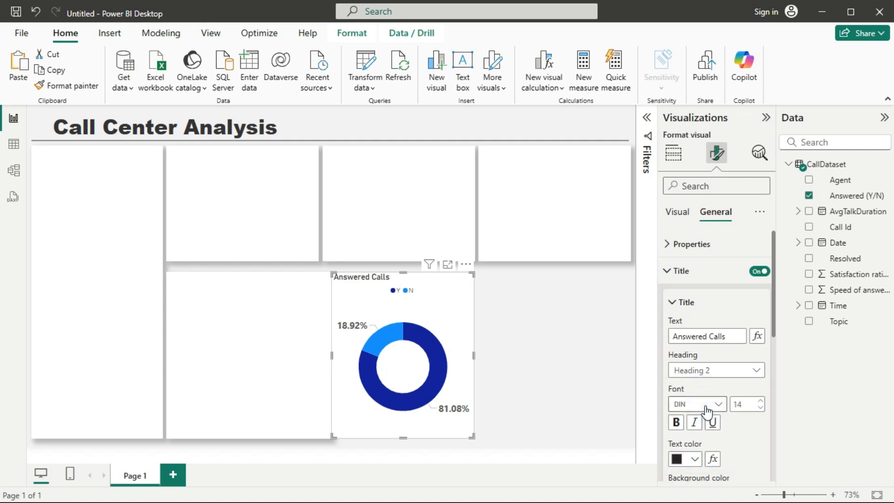
scroll(747, 443, down, 1)
scroll(748, 444, down, 3)
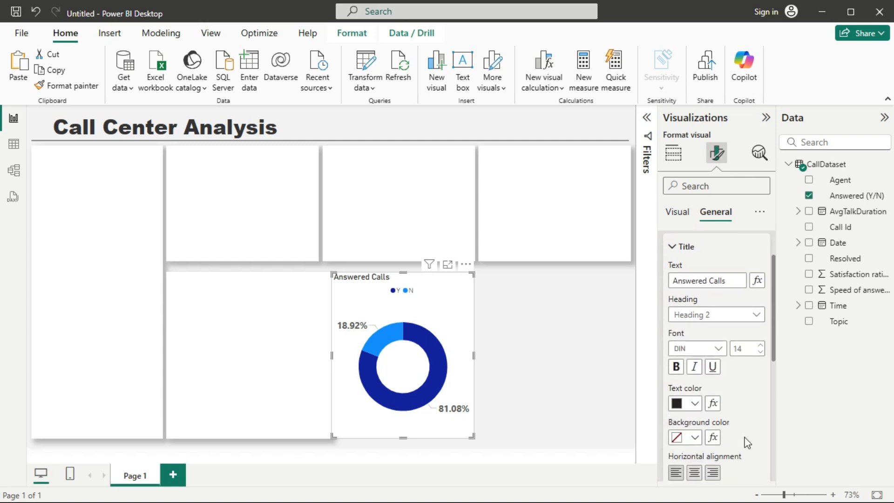
click(695, 450)
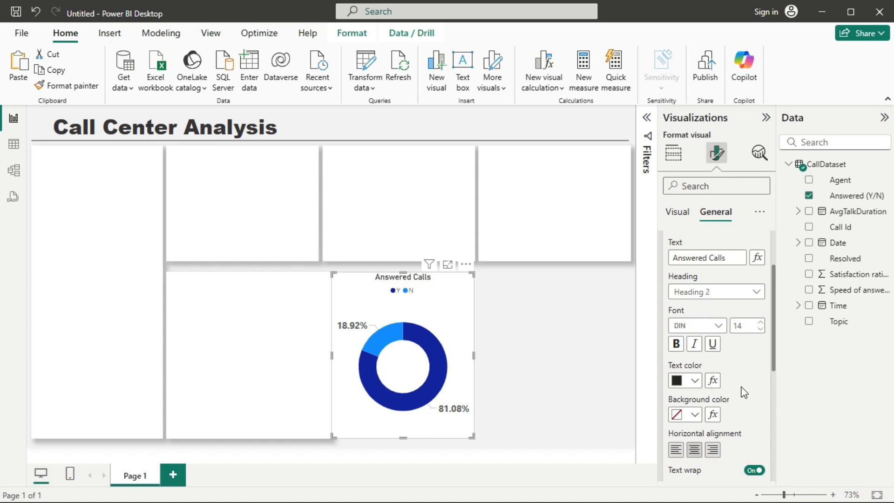
- Color the donut chart's title text white and give the title a near-black background from the recent colors
click(696, 381)
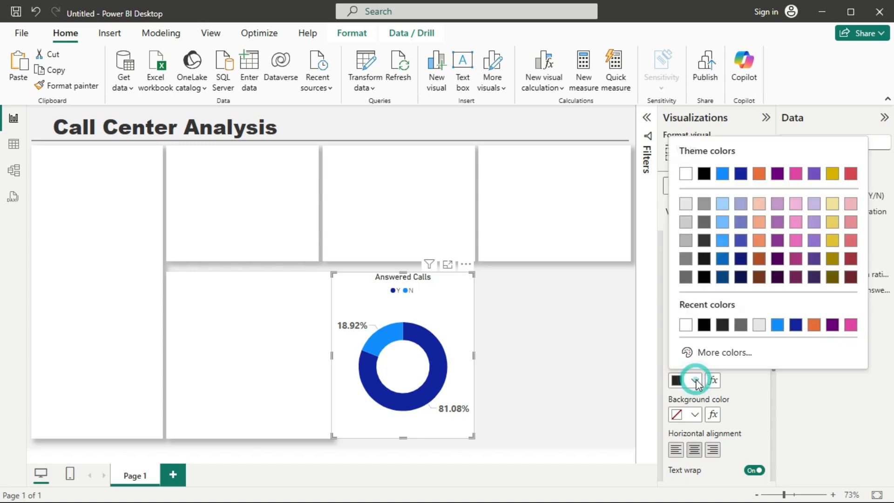
click(687, 324)
scroll(738, 403, down, 4)
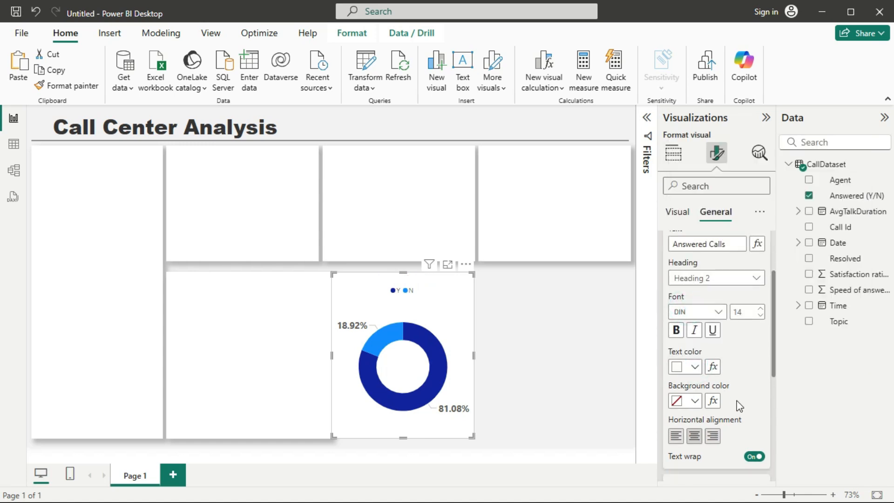
scroll(738, 404, down, 2)
scroll(738, 403, up, 5)
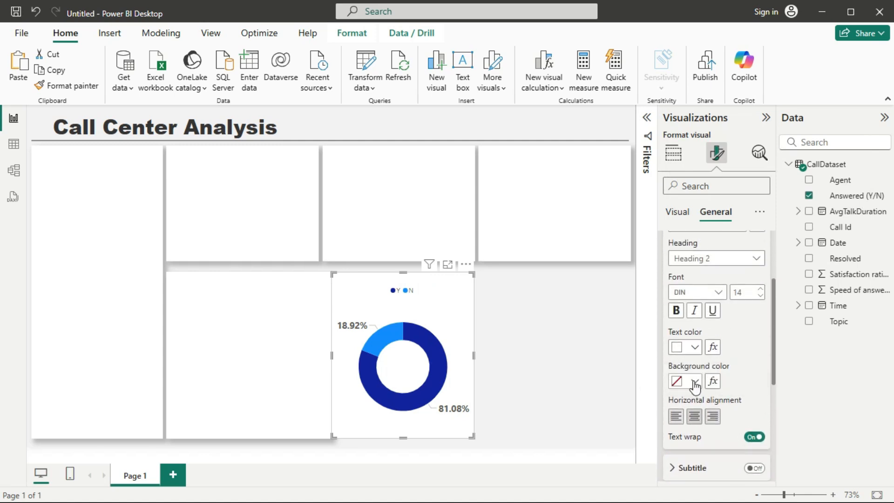
click(694, 382)
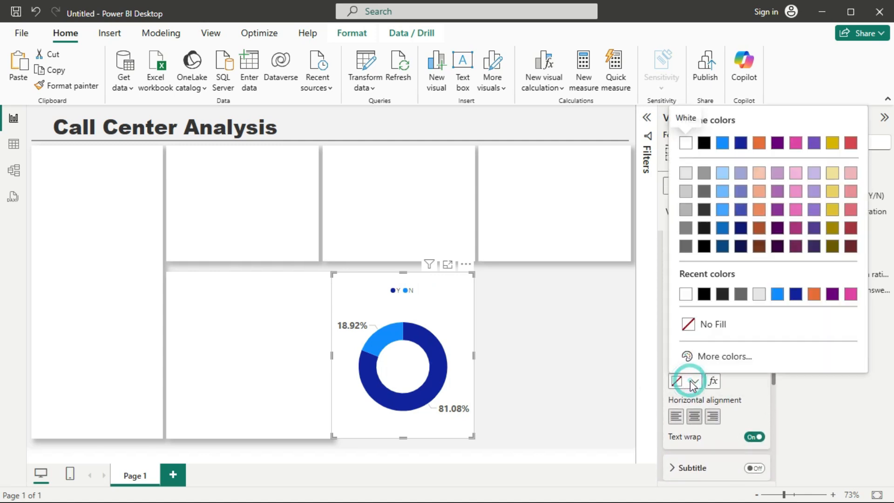
click(721, 294)
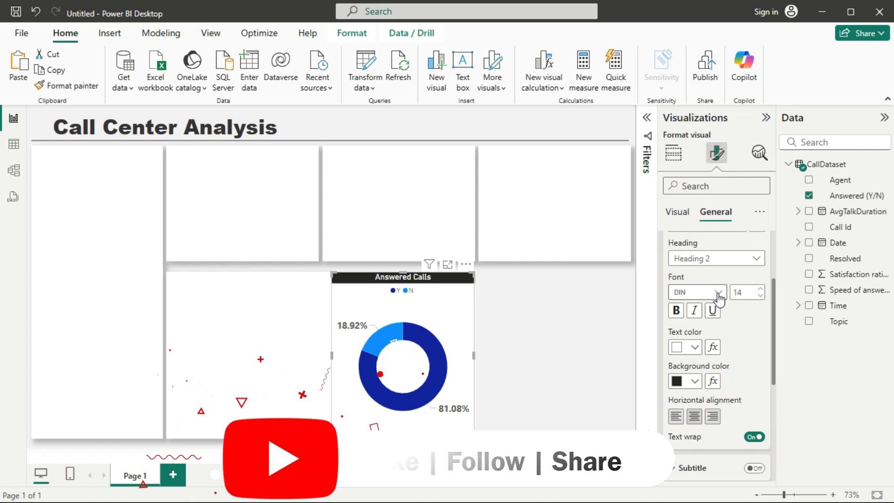
- Collapse the donut chart's detail label settings and expand its slice color settings
click(678, 215)
scroll(717, 326, up, 1)
click(674, 344)
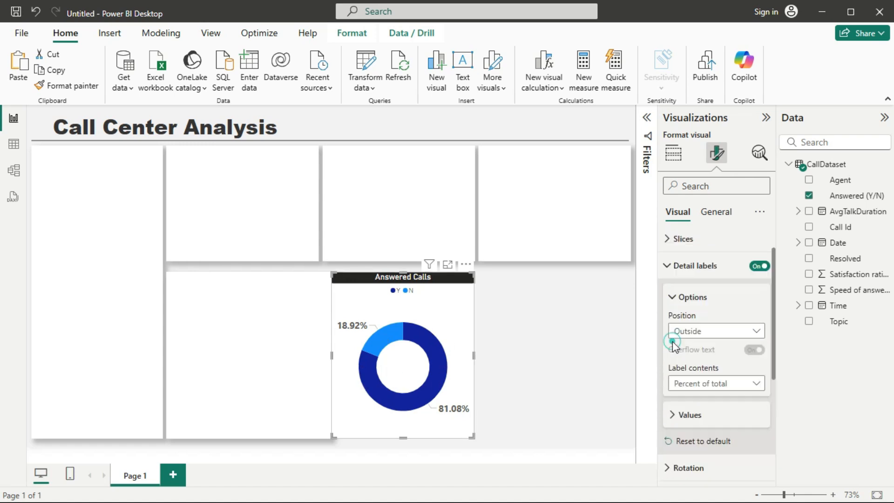
scroll(673, 339, up, 1)
click(672, 303)
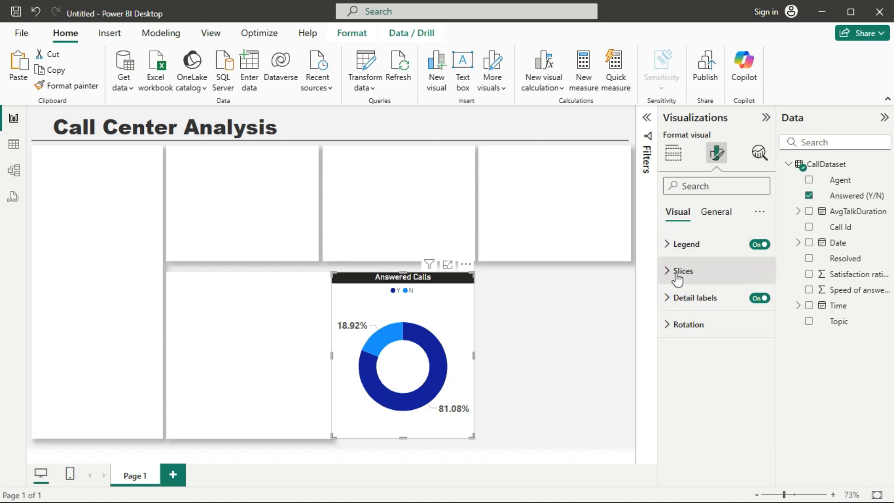
click(677, 272)
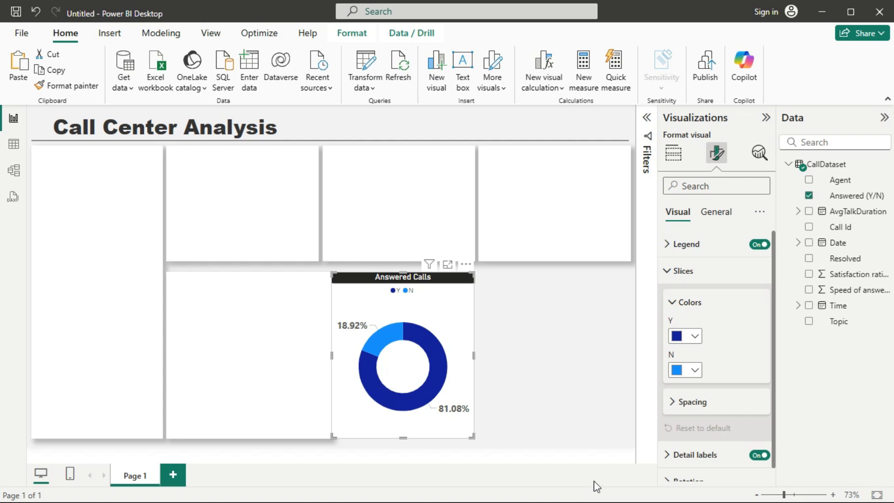
- Copy the deep color code #004c4c from Call Center Objectives.txt in Notepad and return to Power BI
key(super)
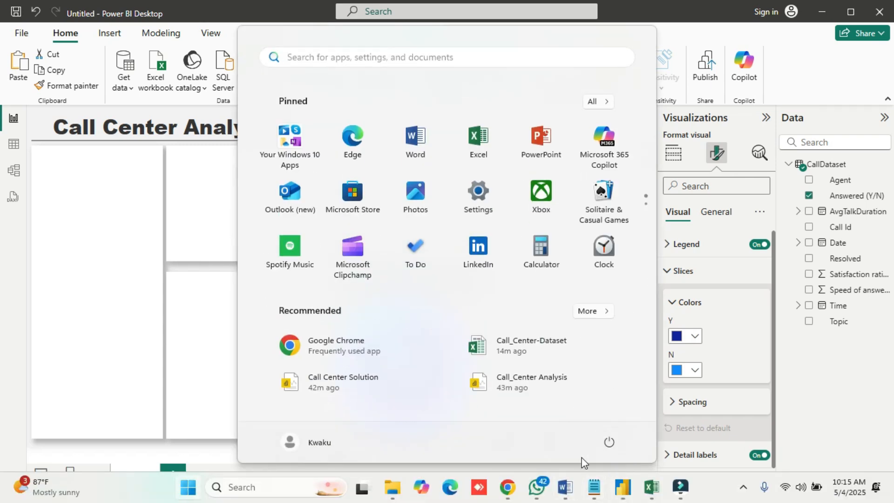
mouse_move(595, 487)
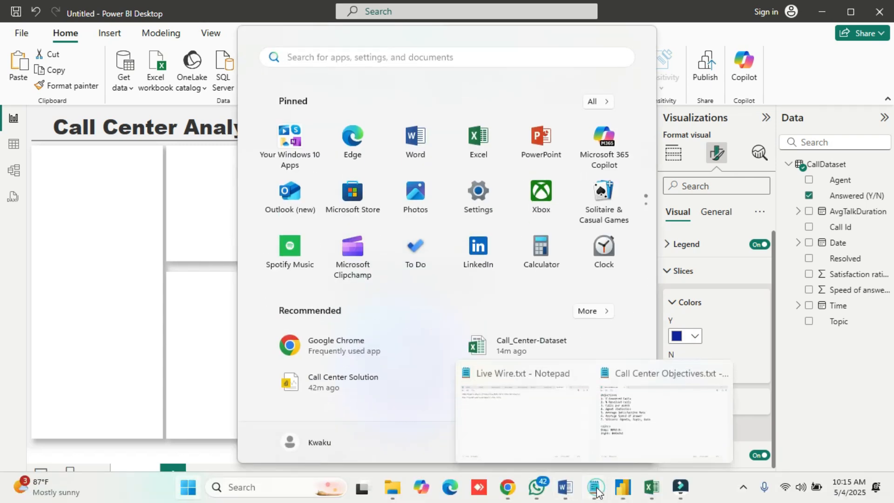
click(660, 415)
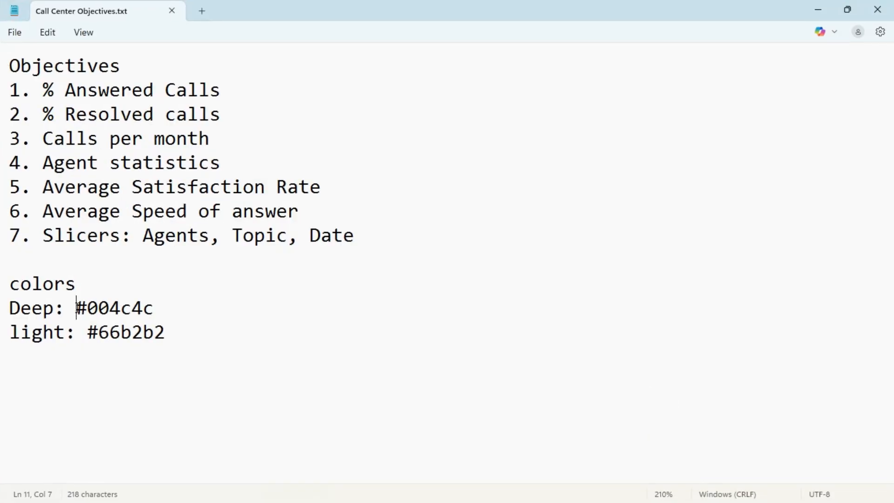
drag(77, 308, 155, 311)
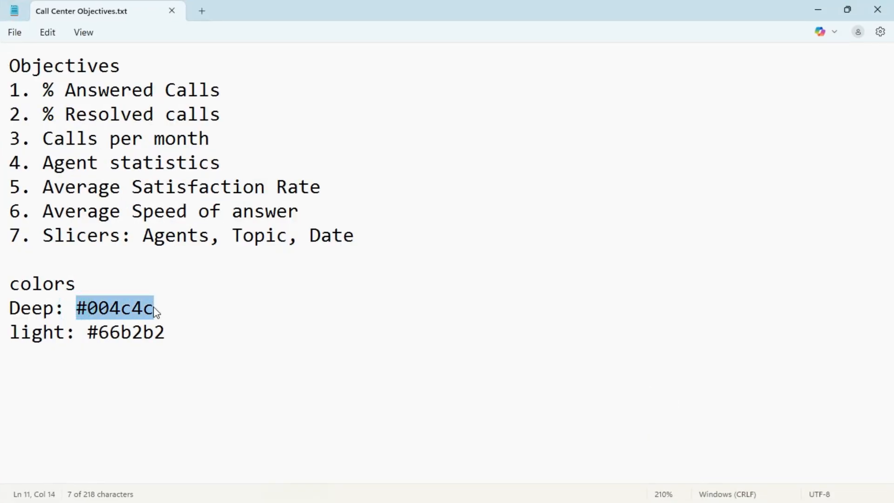
click(821, 11)
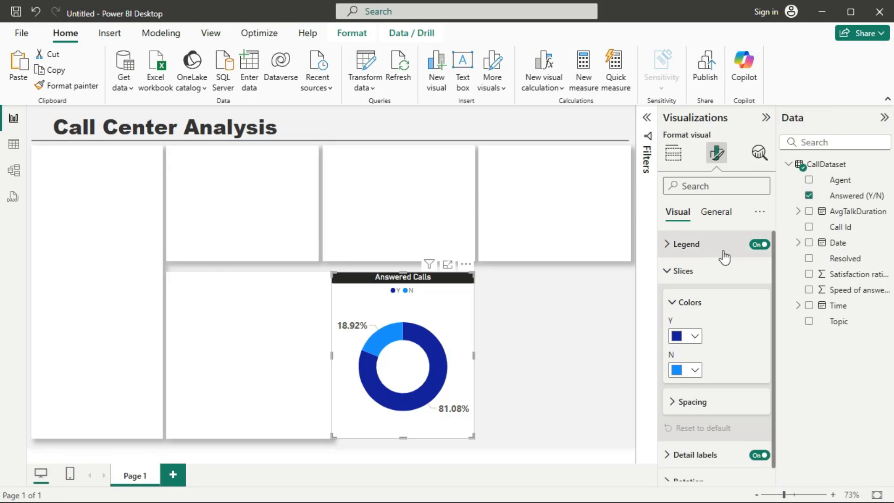
- Set the donut chart's Y slice to the custom color #004C4C
click(696, 342)
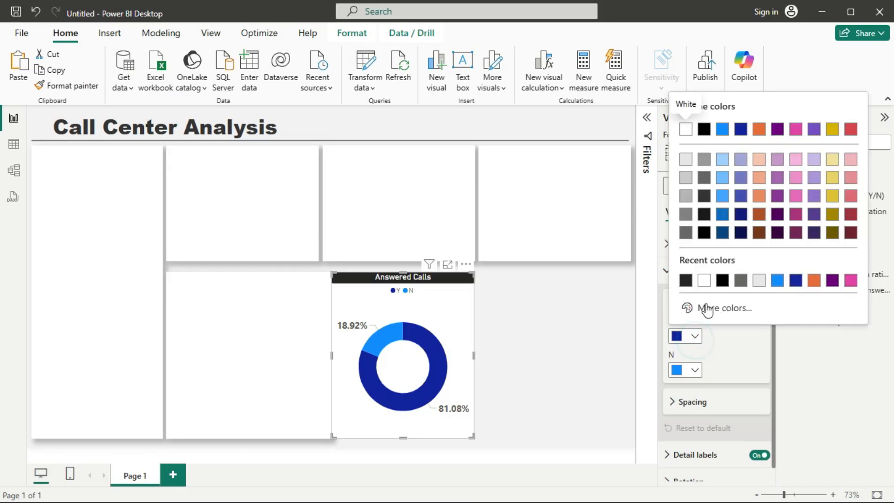
click(725, 345)
click(695, 339)
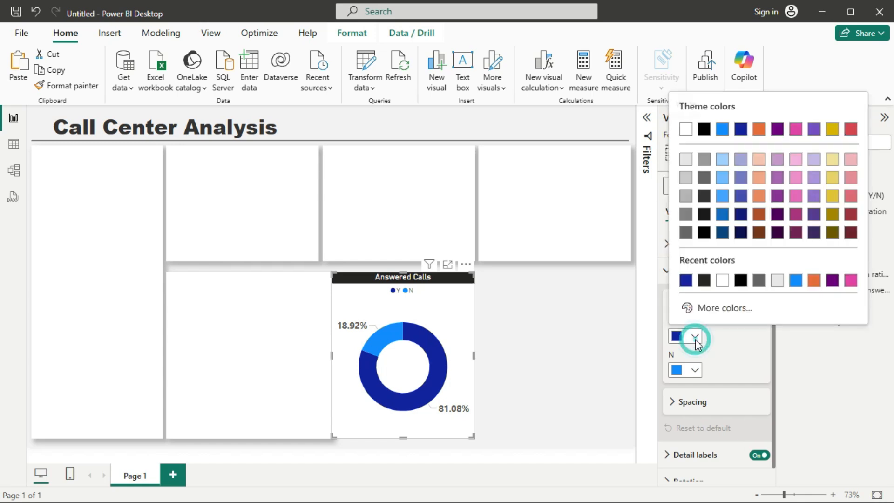
click(699, 308)
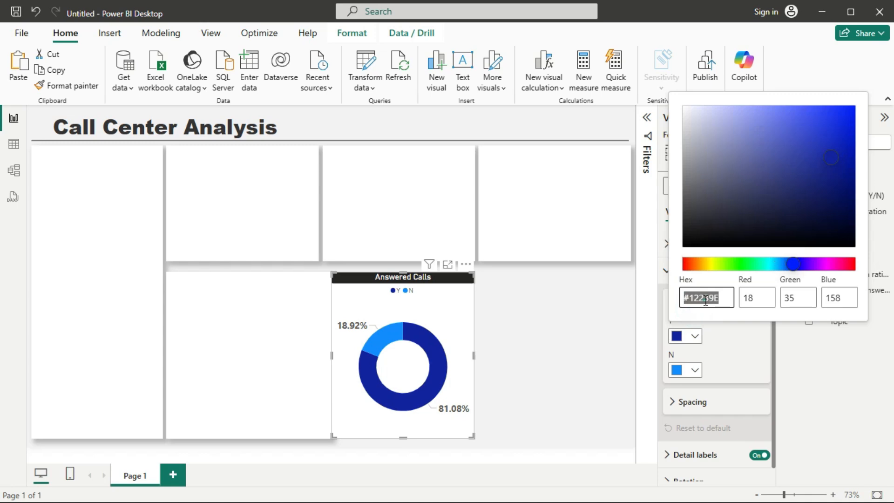
text(#004C4C)
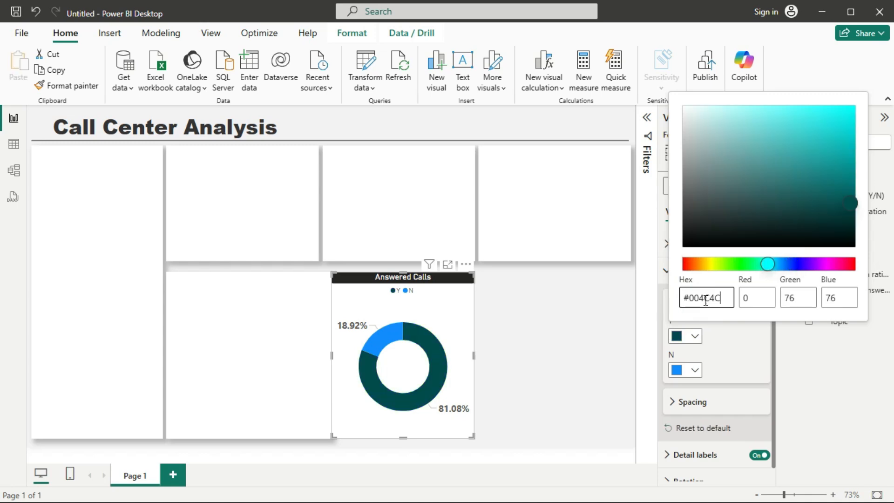
click(746, 349)
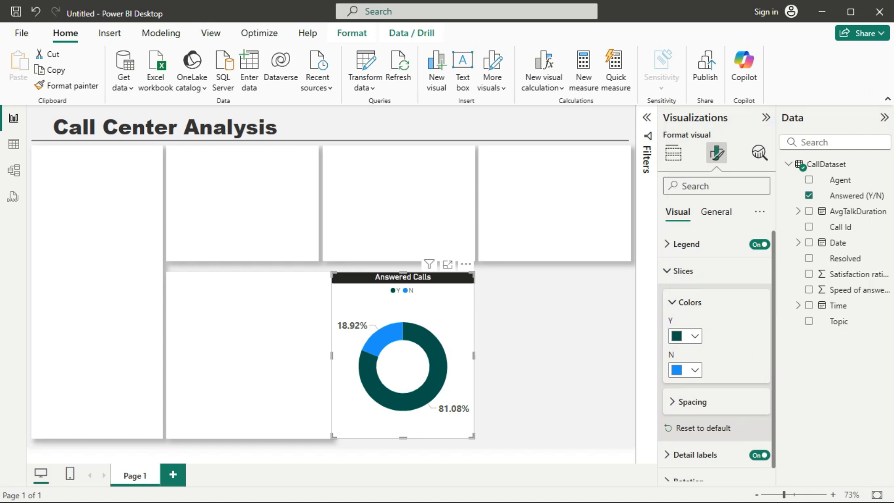
- Copy the light color code #66b2b2 from Call Center Objectives.txt in Notepad and return to Power BI
key(super)
mouse_move(594, 487)
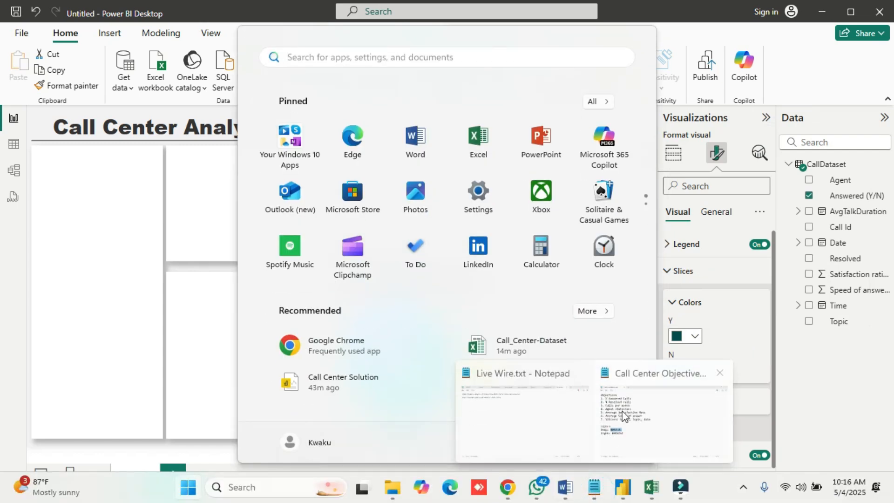
click(643, 417)
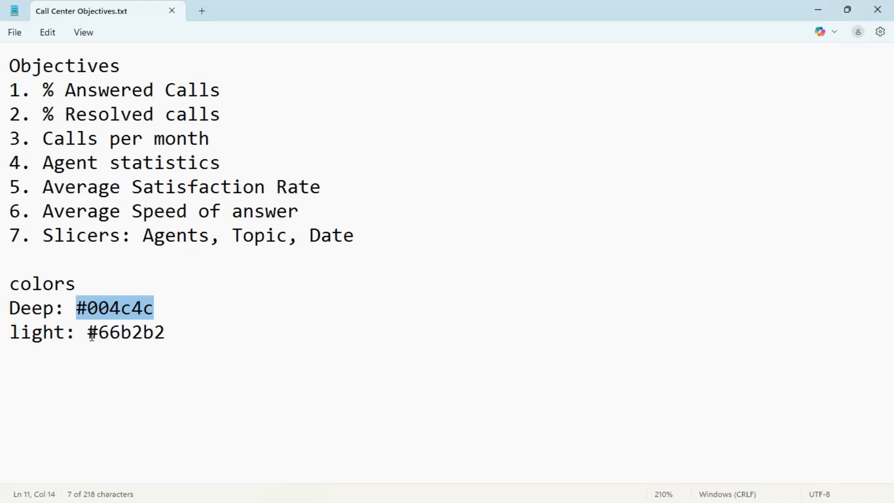
drag(88, 332, 173, 334)
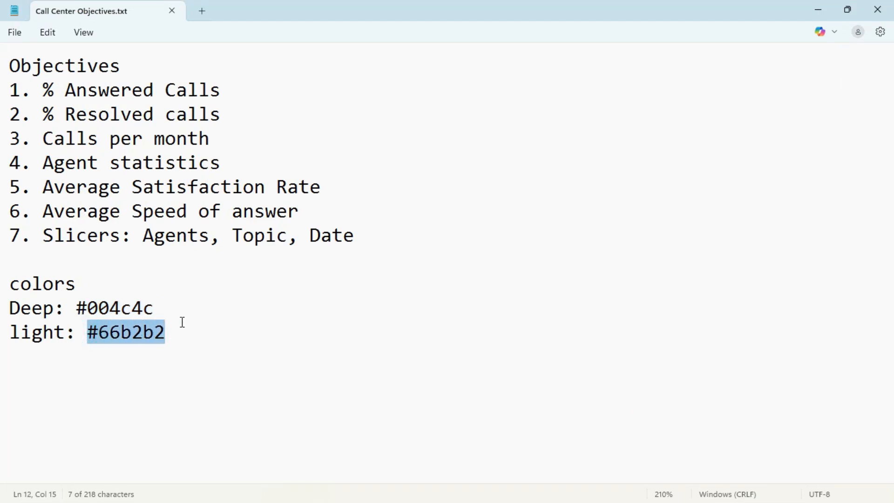
click(816, 14)
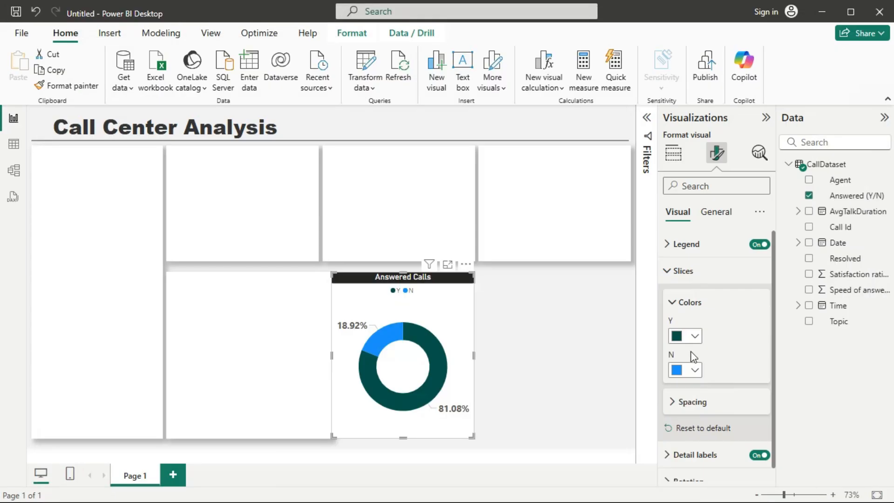
- Set the donut chart's N slice to the custom color #66B2B2 and collapse the slice settings
click(695, 371)
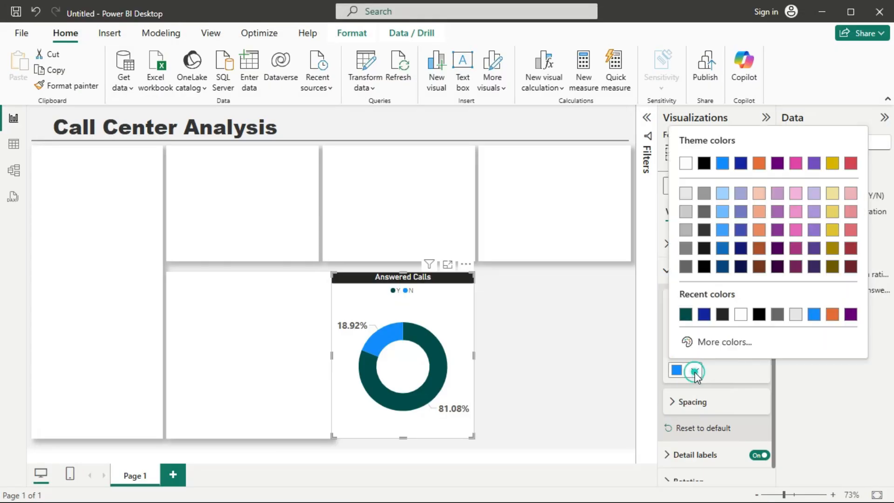
click(688, 342)
text(#66B2B2)
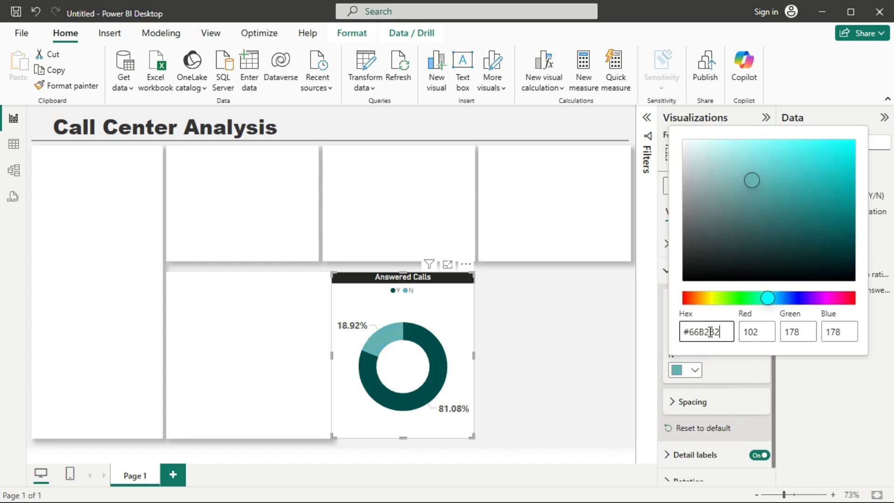
click(514, 364)
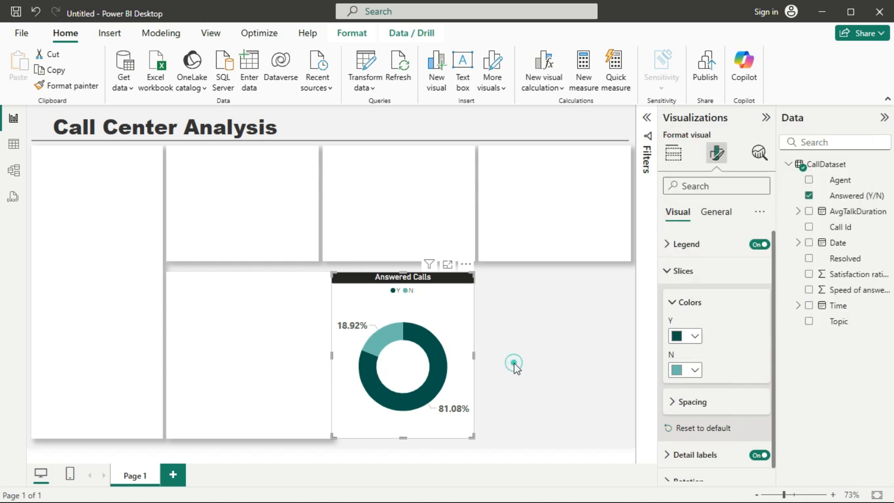
click(673, 273)
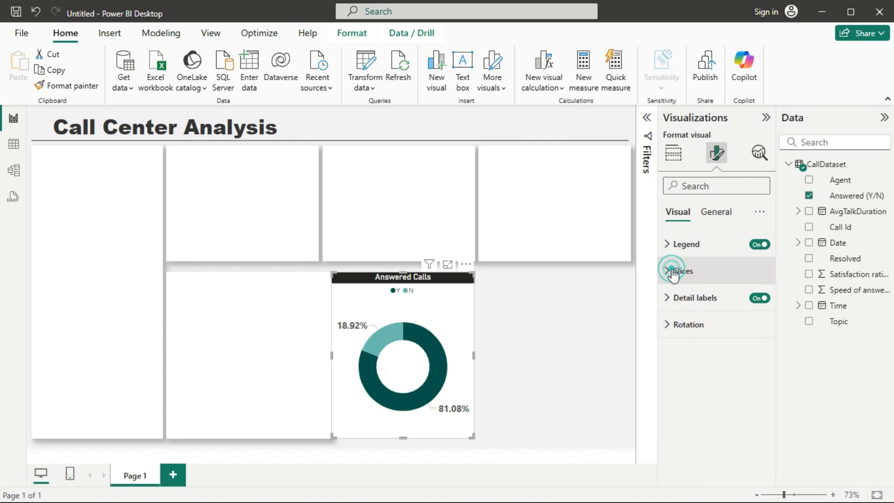
- Make the donut chart's legend text bold at size 12 and collapse the legend settings
click(688, 242)
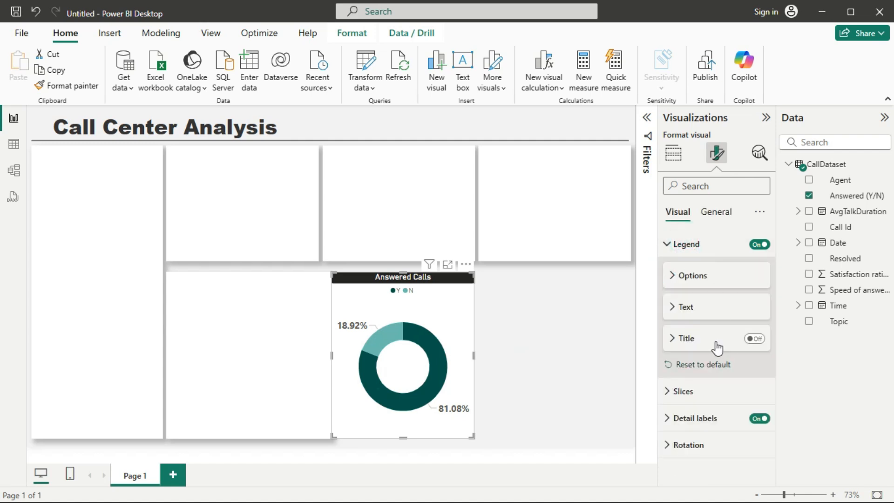
click(693, 314)
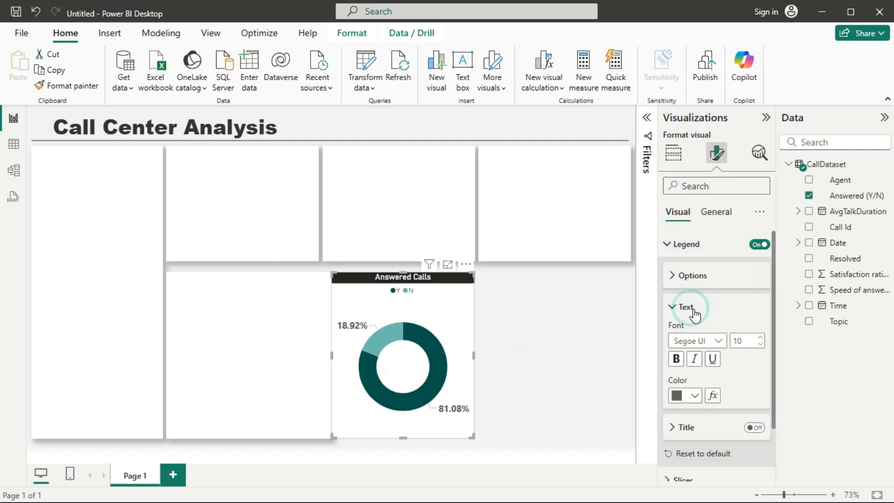
click(761, 338)
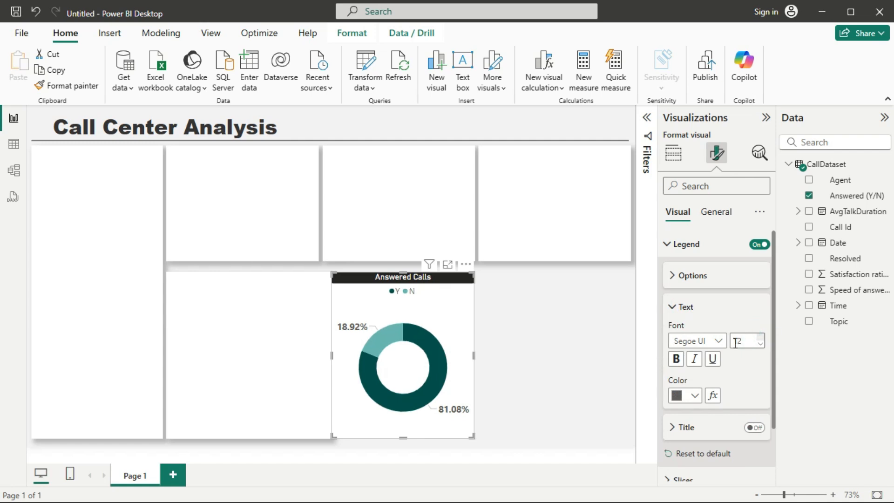
click(677, 359)
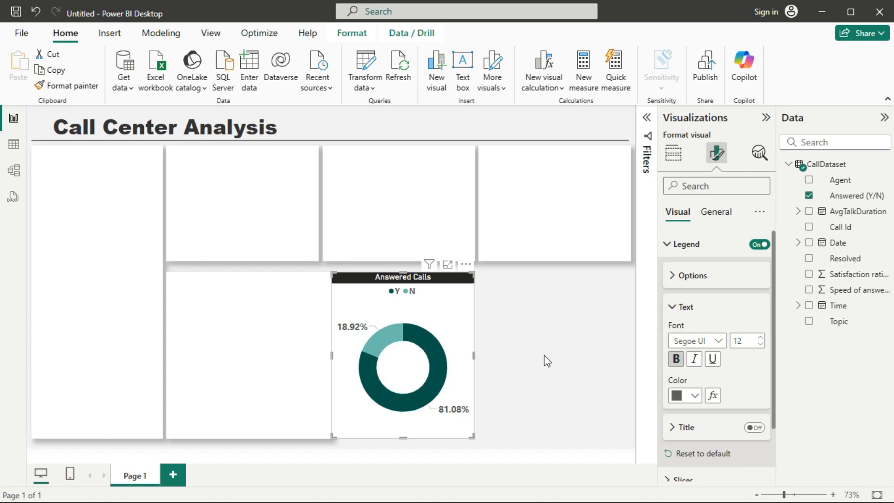
click(666, 245)
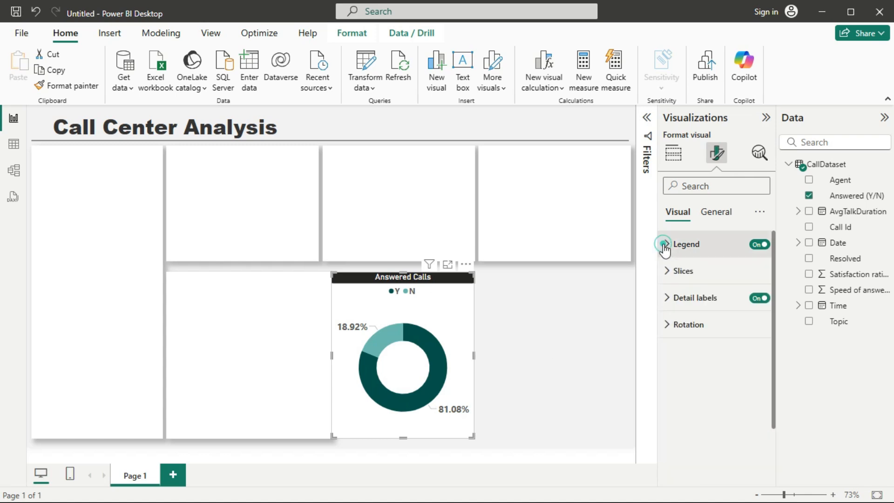
- Turn off the Answered Calls donut chart's background in its effects settings
click(725, 214)
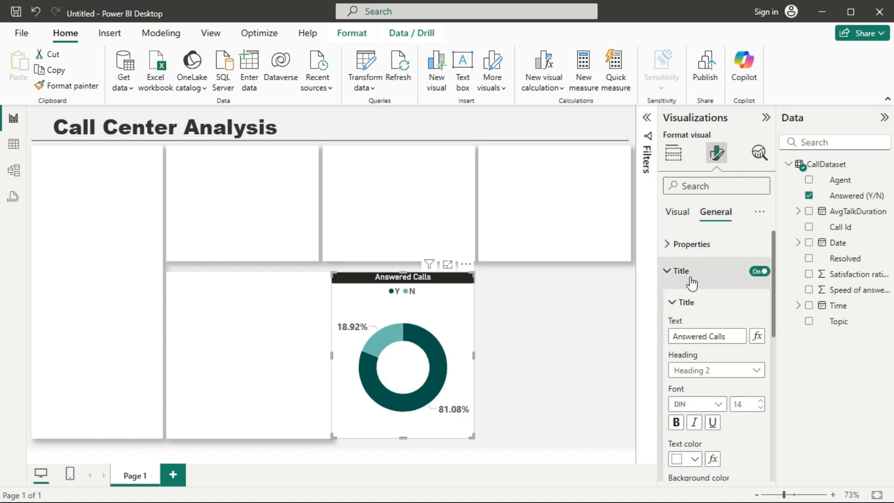
click(671, 270)
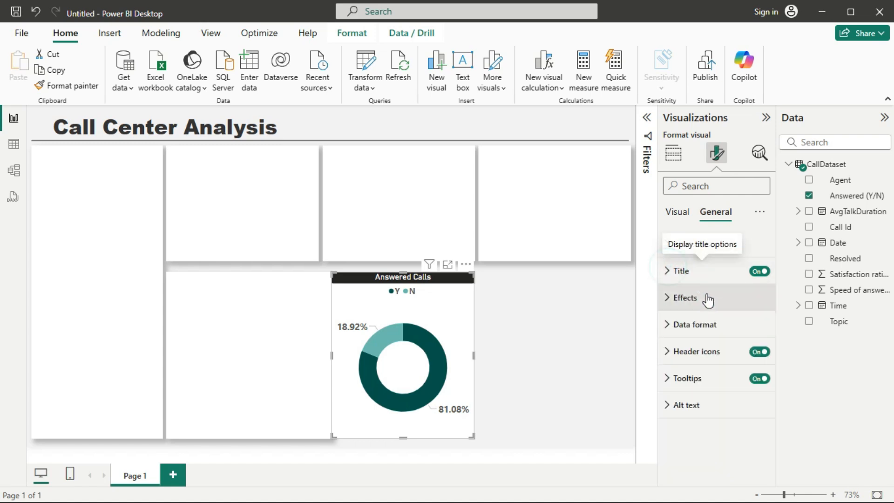
click(685, 306)
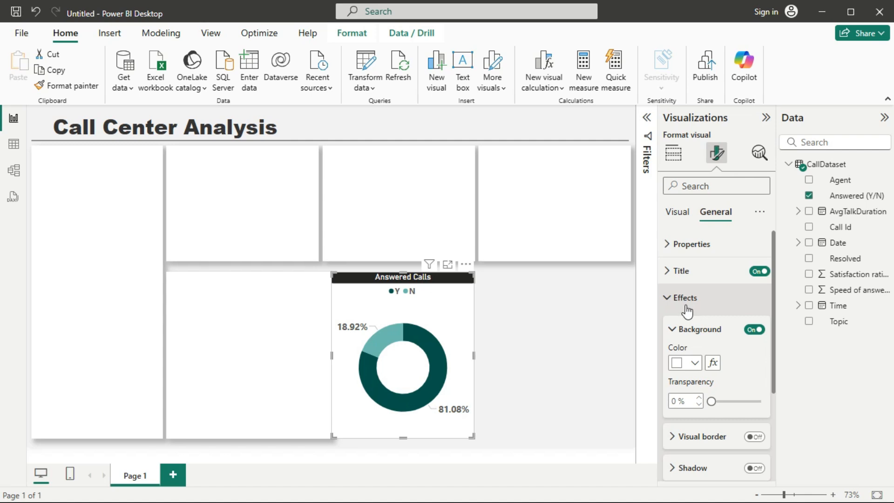
click(755, 331)
- Shrink the Answered Calls donut chart and fit it into the first white card of the report's upper row
drag(471, 435, 480, 376)
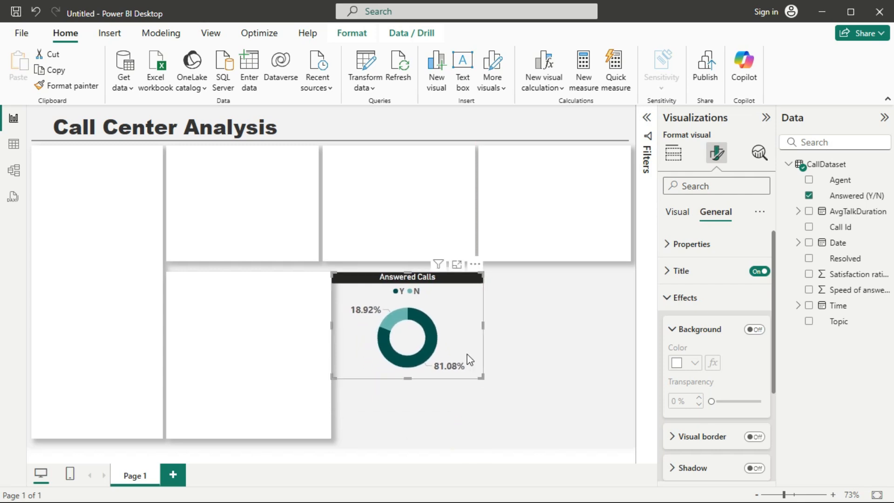
drag(466, 328, 303, 209)
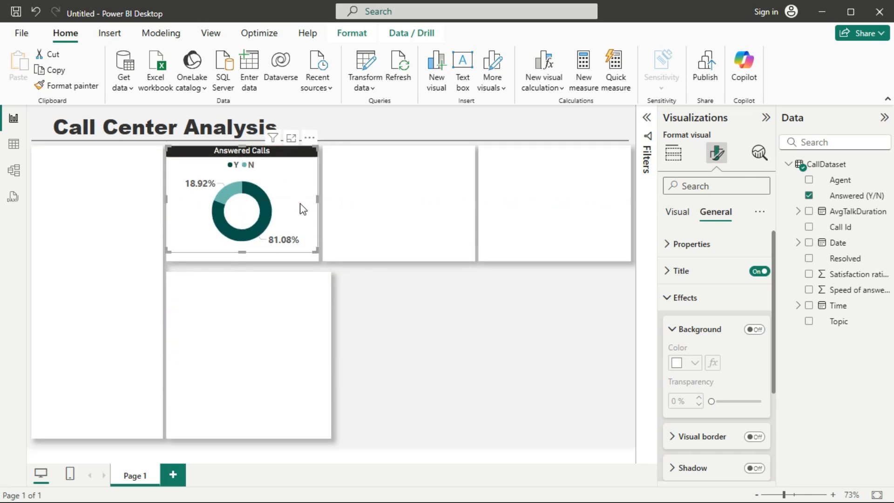
drag(242, 252, 244, 256)
click(441, 337)
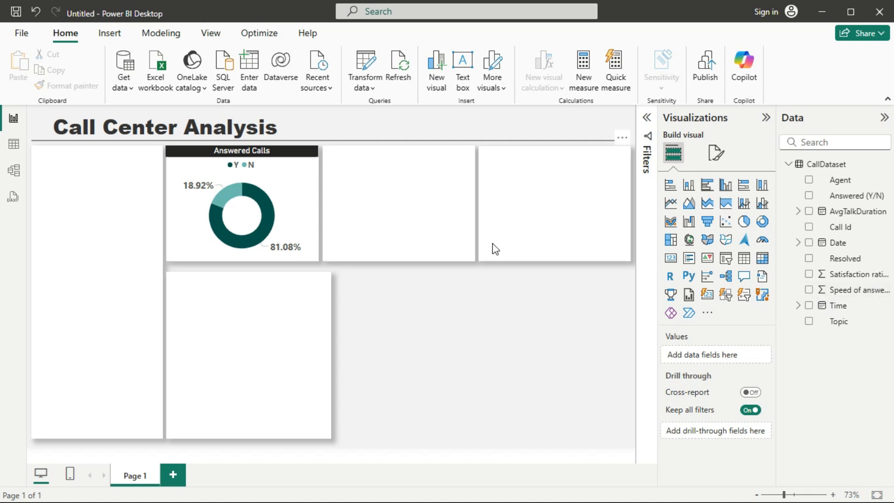
- Duplicate the Answered Calls donut chart and place the copy in the adjacent white card of the upper row
click(292, 196)
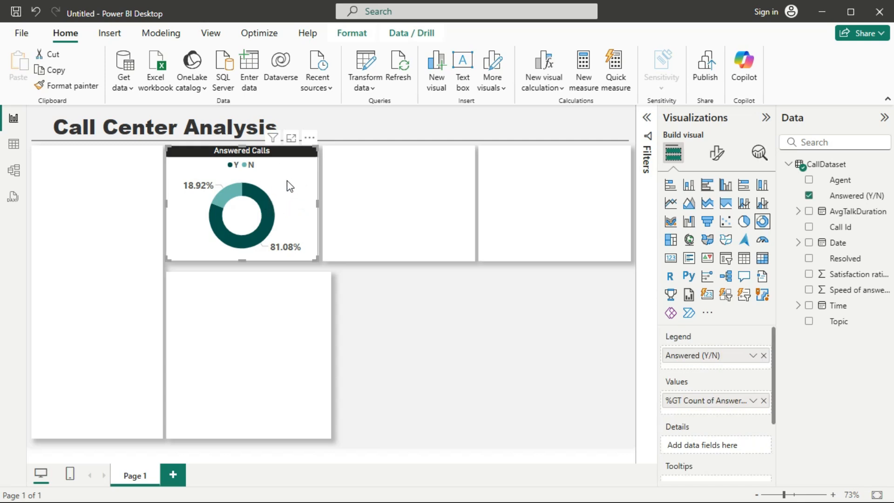
key(ctrl+c)
key(ctrl+v)
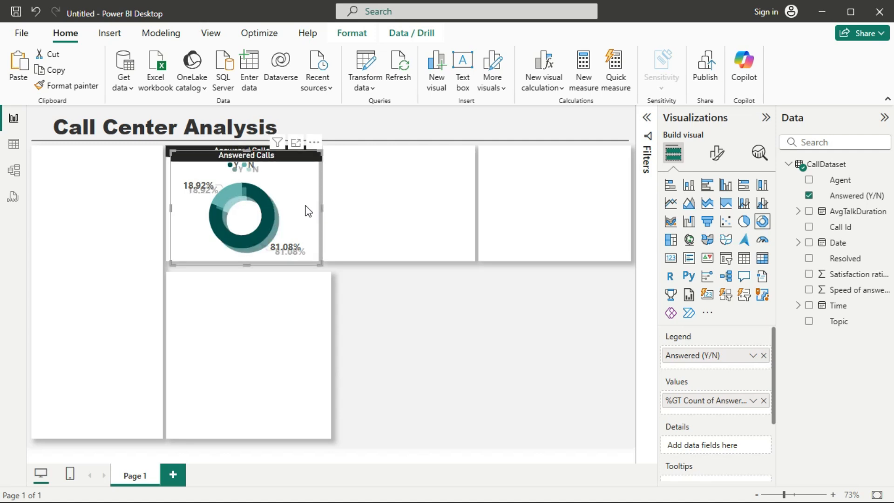
drag(307, 210, 460, 209)
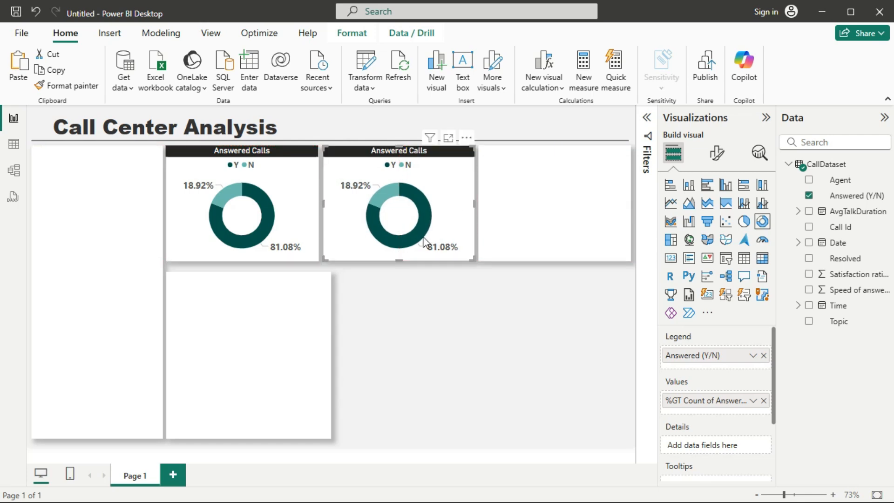
- Replace the duplicated donut chart's legend and values fields with Resolved and open the count's show-value-as options
mouse_move(391, 190)
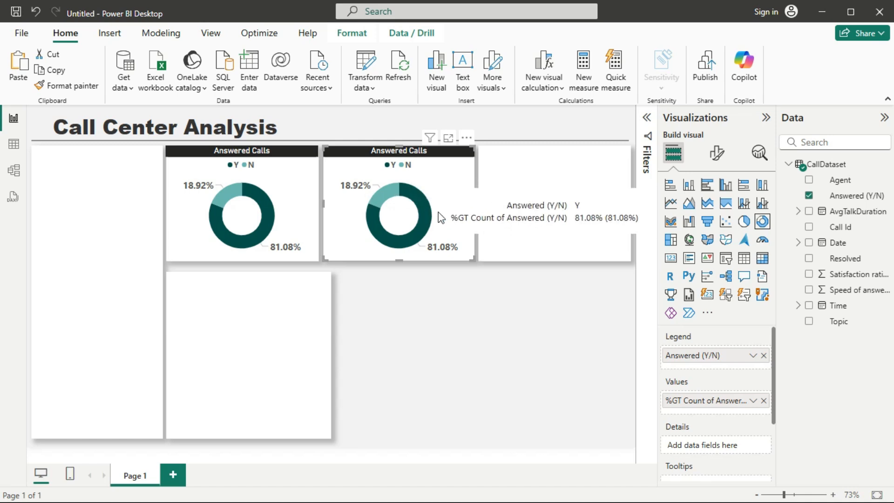
click(764, 356)
drag(841, 258, 719, 355)
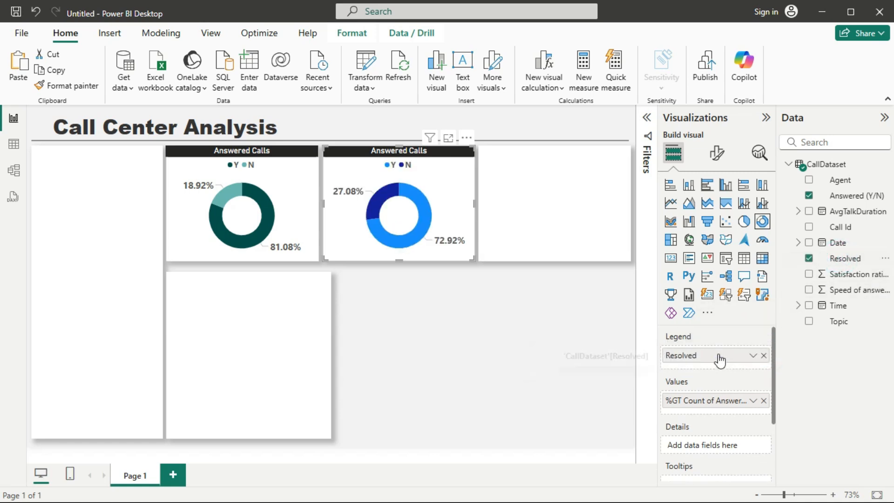
click(764, 401)
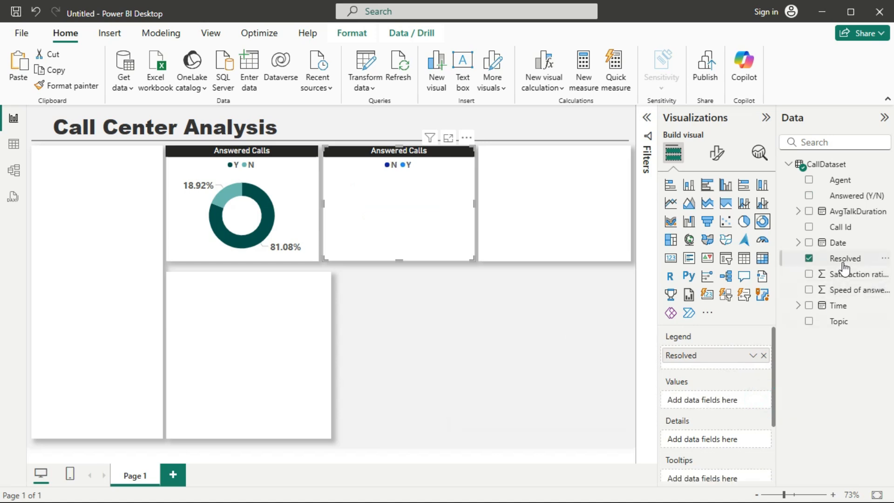
drag(848, 262, 727, 402)
click(753, 401)
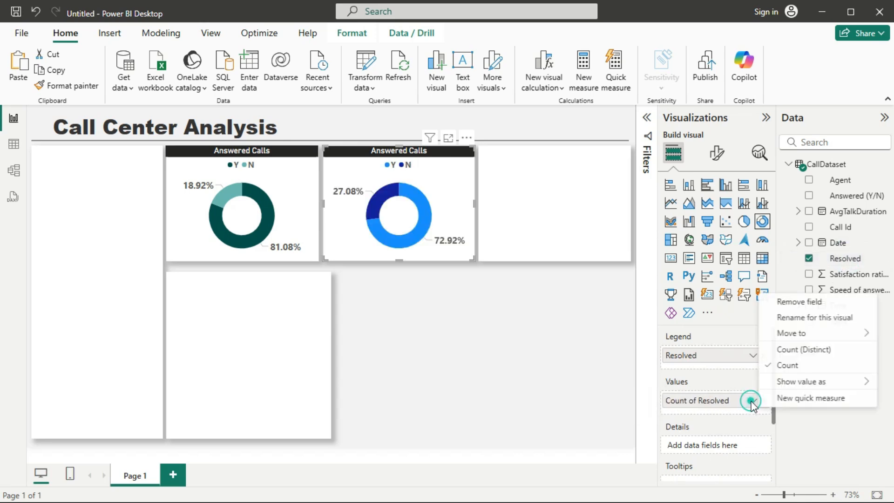
mouse_move(810, 387)
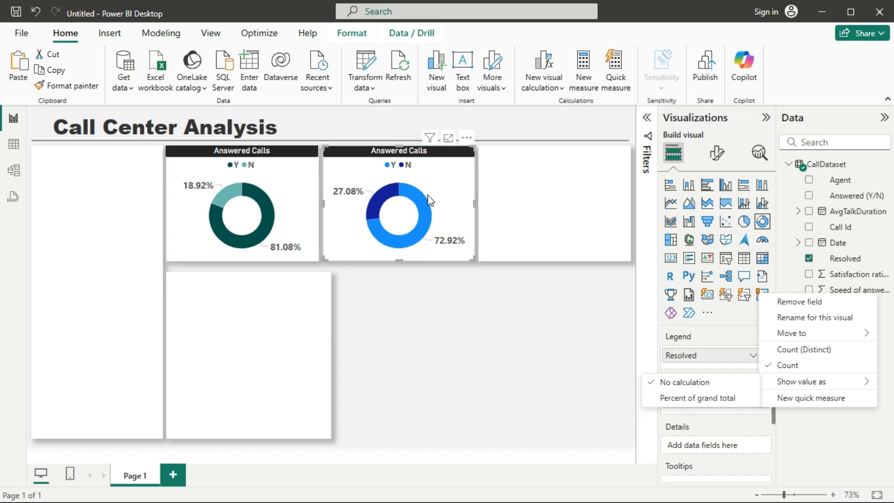
- Try to copy the Answered Calls donut chart's formatting onto the duplicated donut chart with Format painter
click(285, 202)
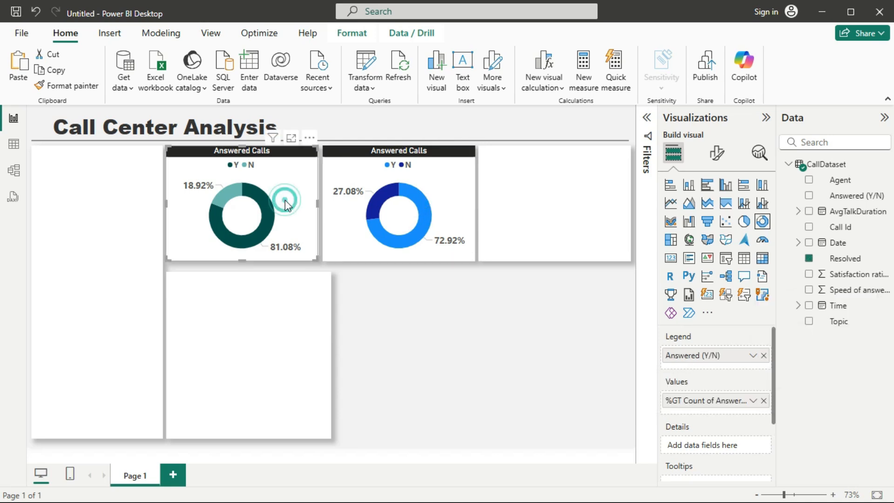
click(76, 87)
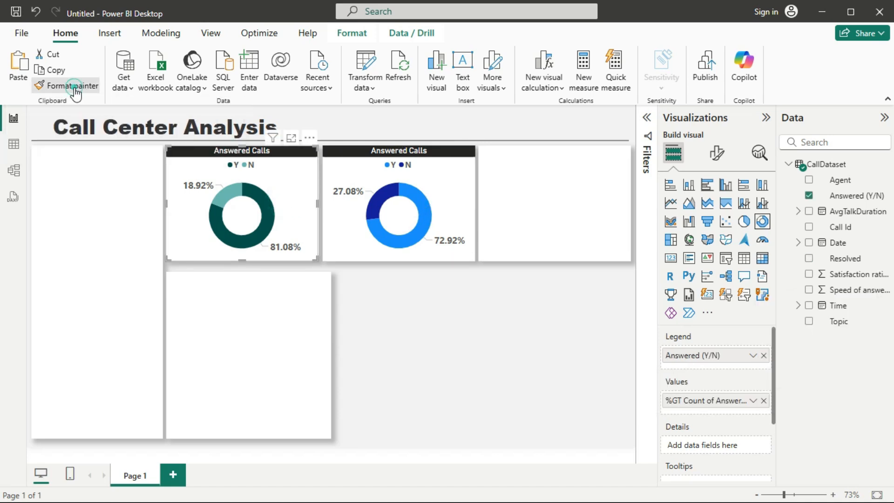
click(448, 194)
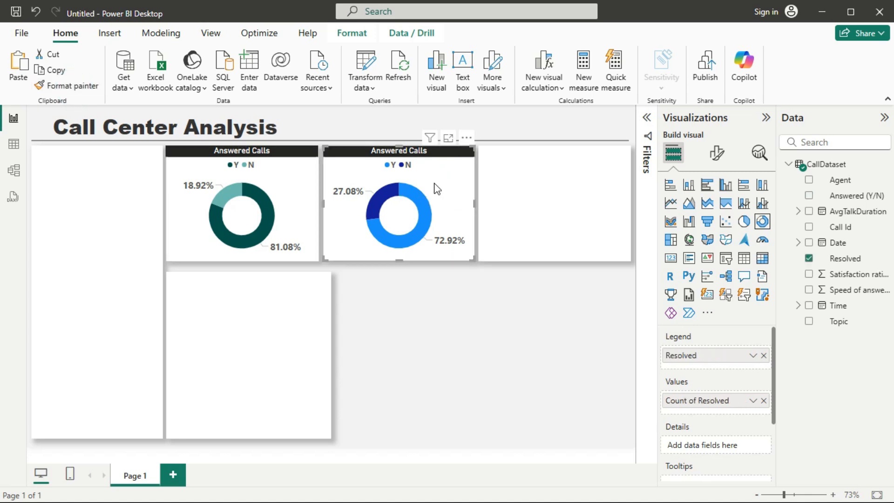
- Change the duplicated donut chart's title to Resolved Calls and return to its visual-specific format settings
click(432, 188)
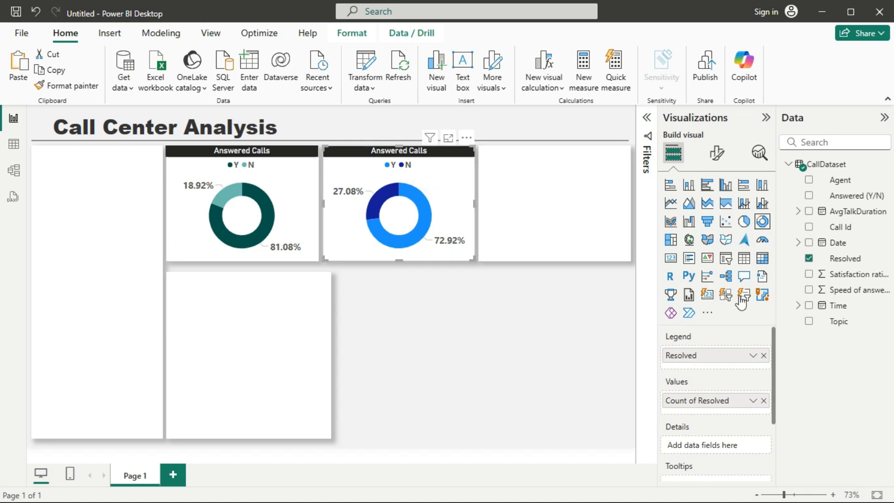
click(717, 154)
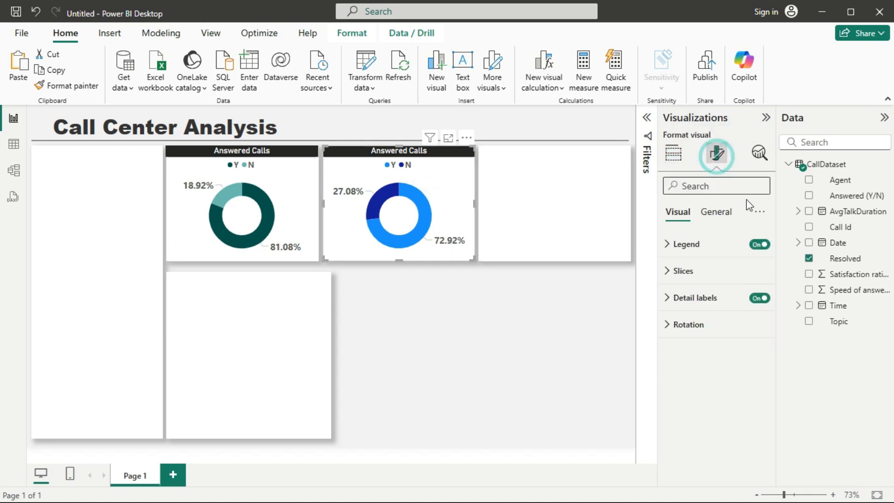
click(718, 212)
click(682, 271)
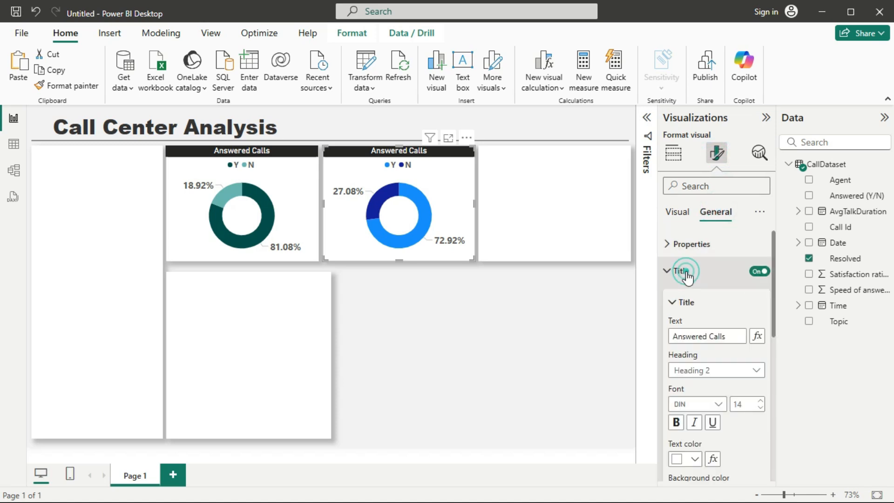
double_click(696, 335)
text(Resolved)
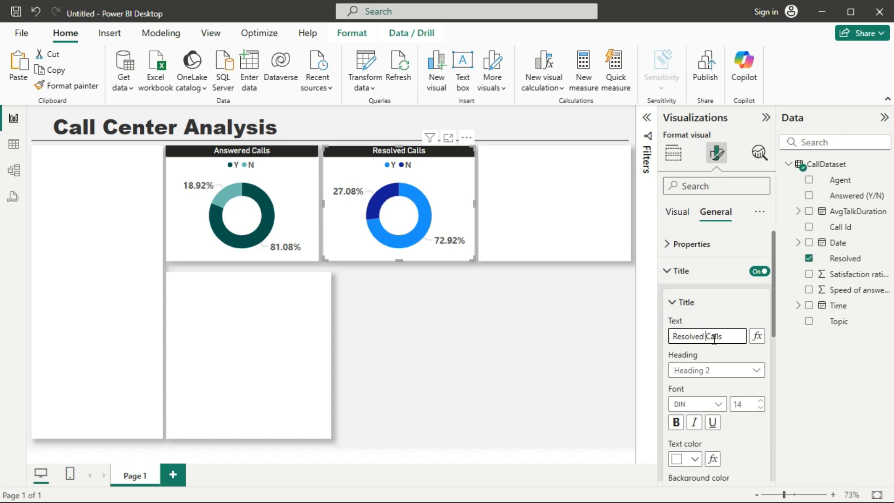
click(682, 213)
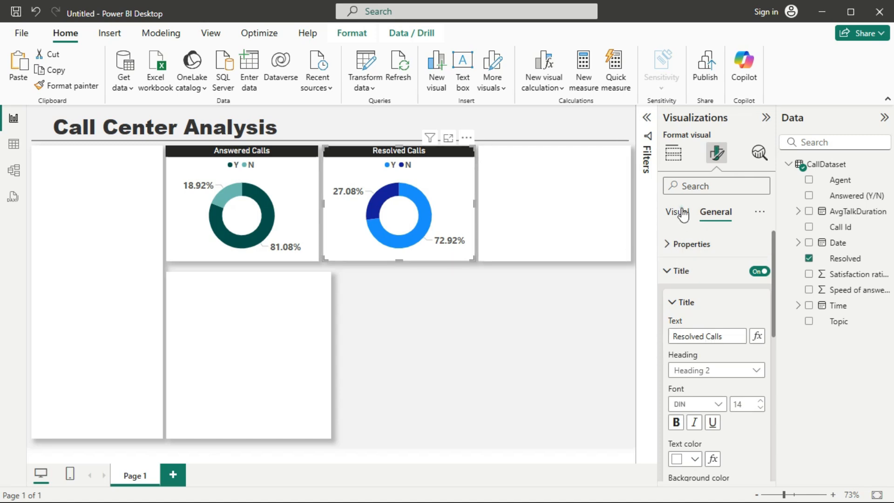
- Color the Resolved Calls donut chart's slices dark teal for Y and light teal for N
click(683, 214)
click(692, 272)
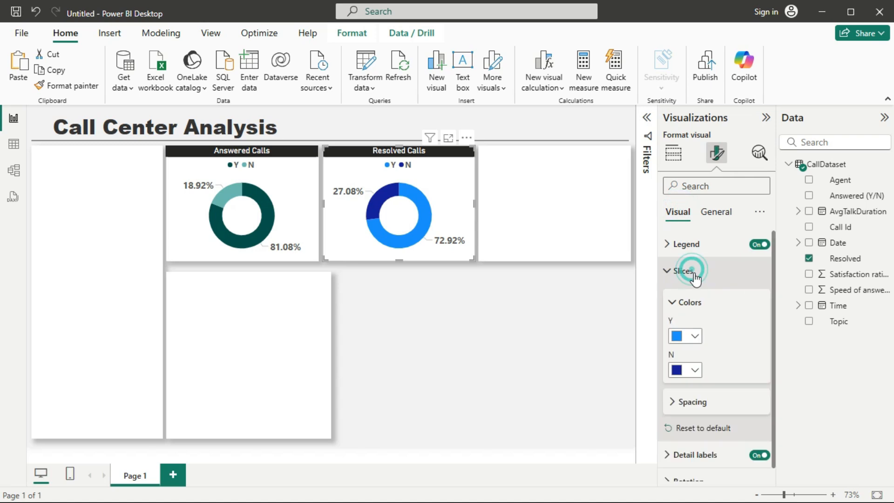
click(694, 337)
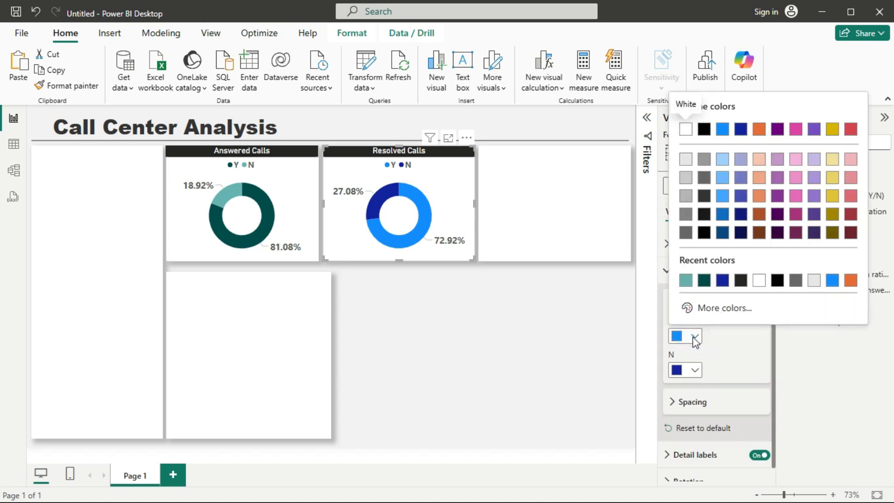
click(705, 281)
click(696, 371)
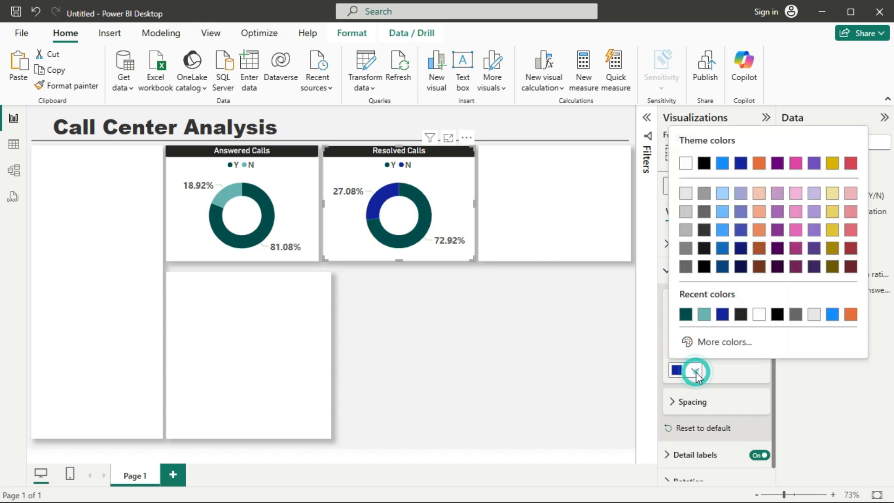
click(706, 318)
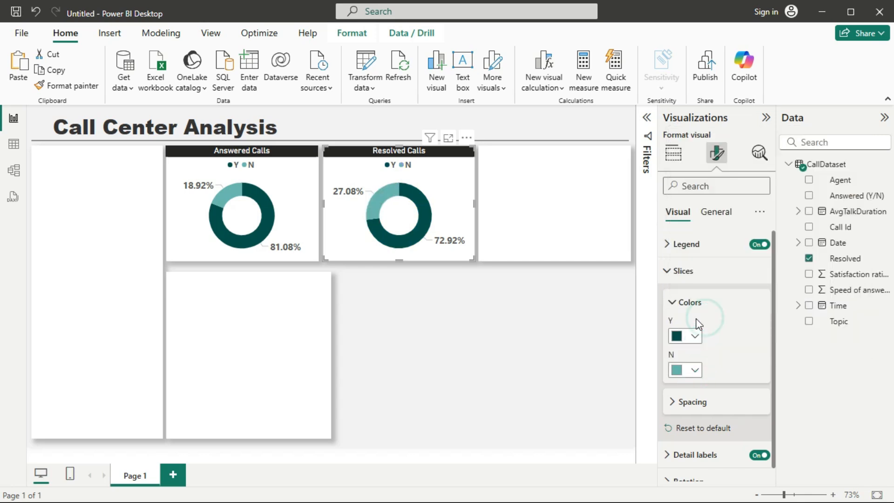
click(456, 342)
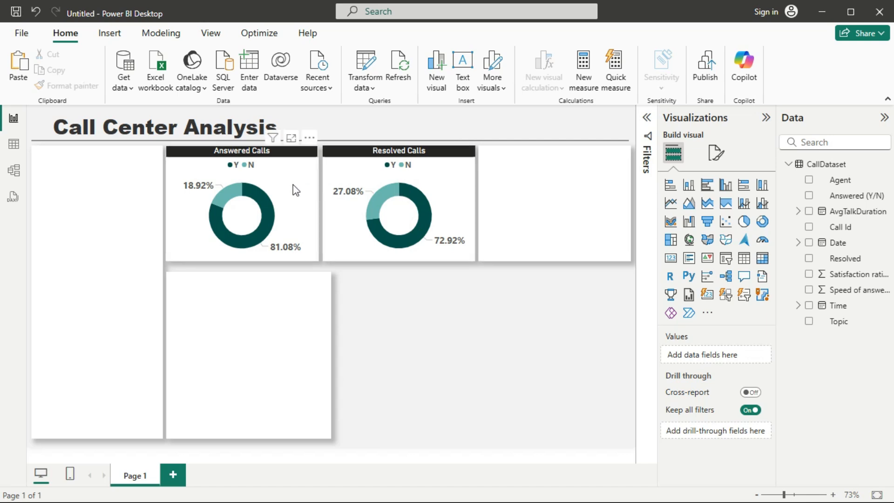
- Check the next objective in the Call Center Objectives.txt notes in Notepad, then return to the Power BI report
mouse_move(419, 201)
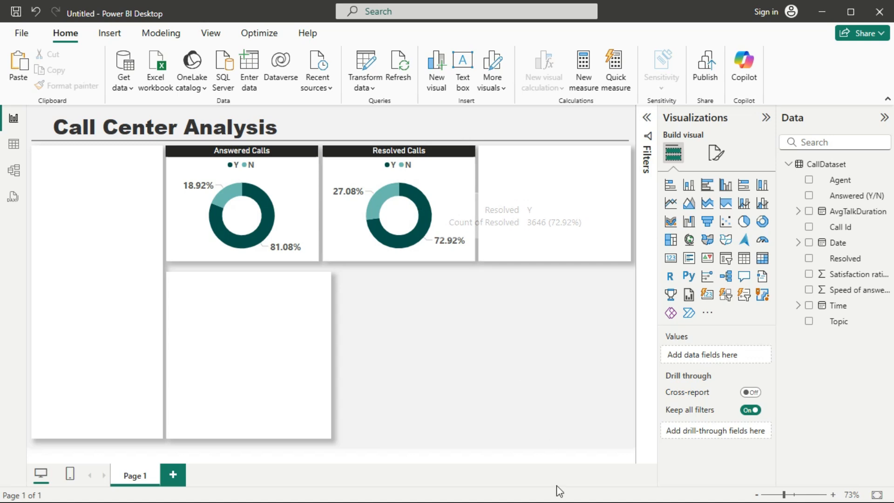
key(super)
mouse_move(588, 486)
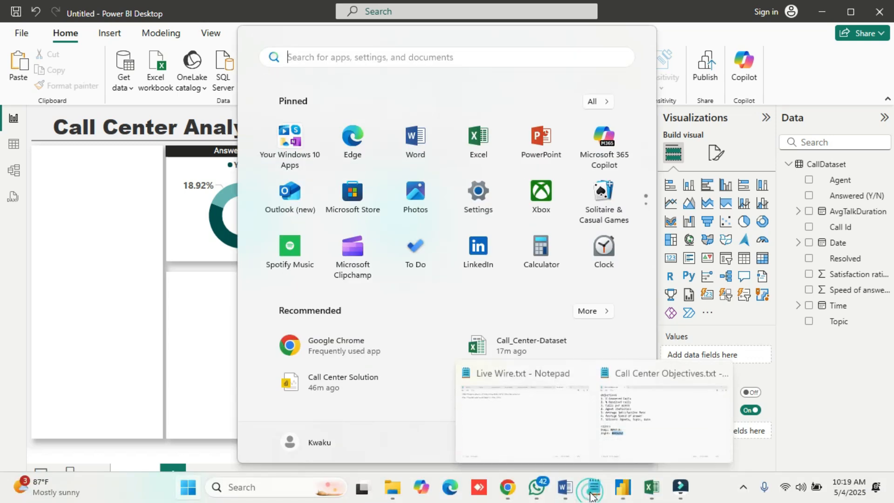
click(655, 407)
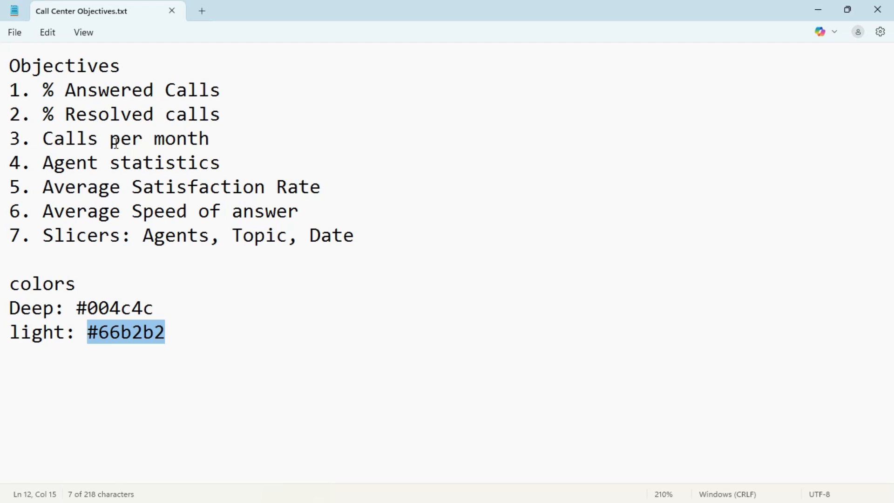
click(820, 11)
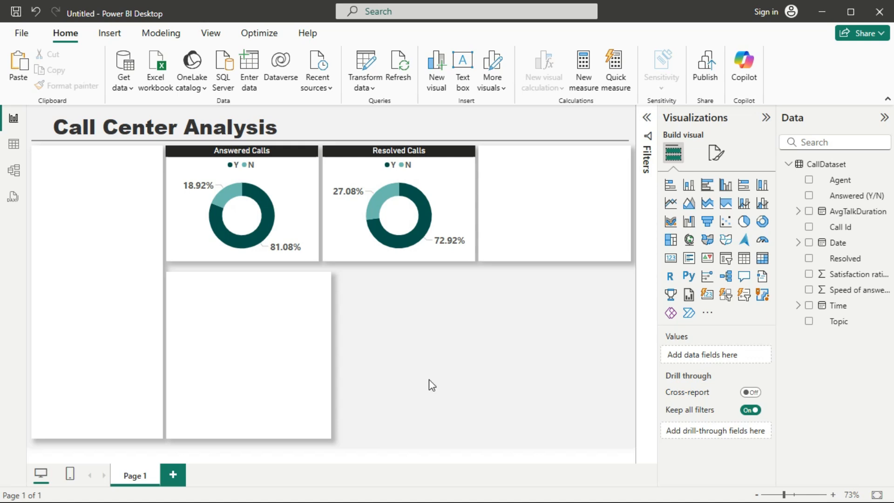
- Insert a stacked column chart with the count of Call Id on the Y-axis and expand the Date field's hierarchy levels
click(510, 344)
click(690, 187)
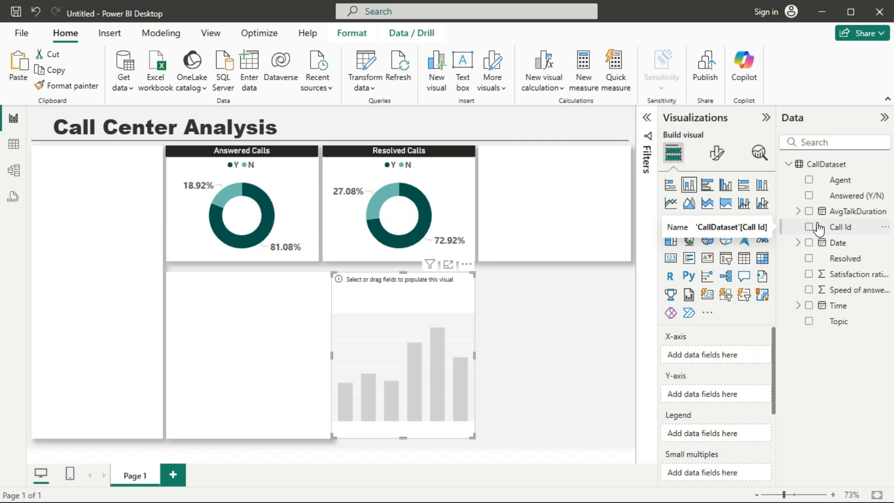
drag(835, 230, 707, 394)
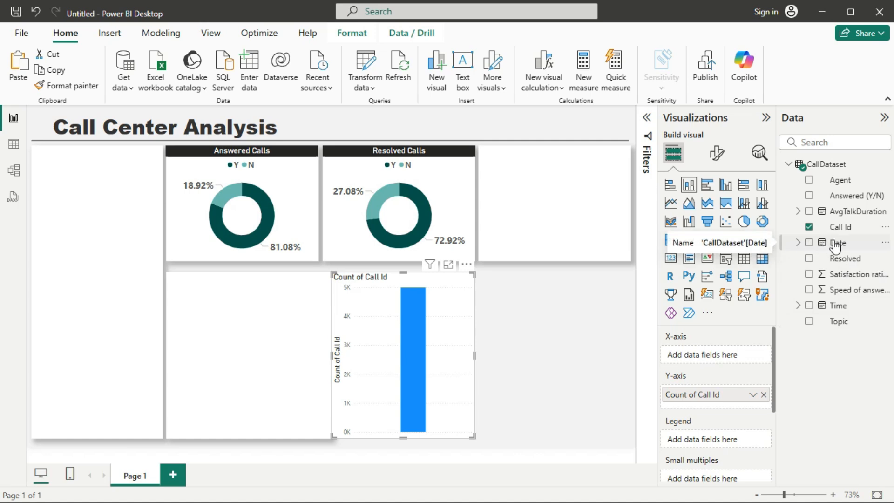
click(798, 243)
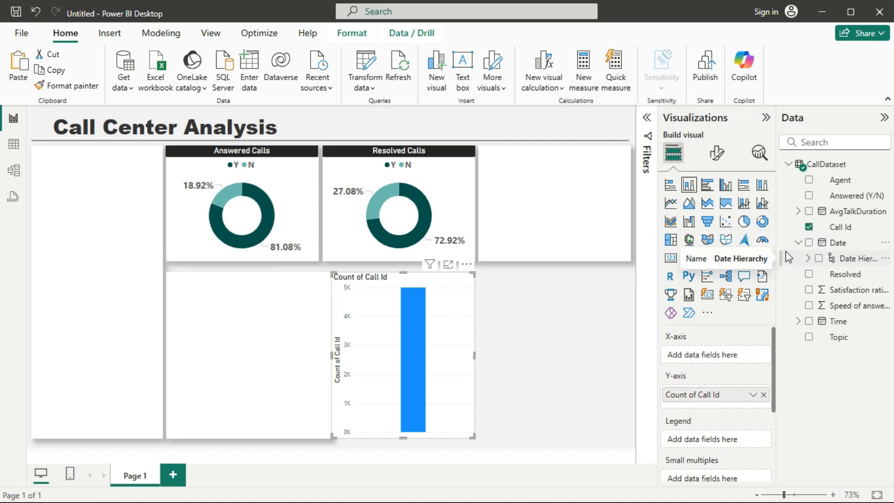
drag(771, 242, 756, 243)
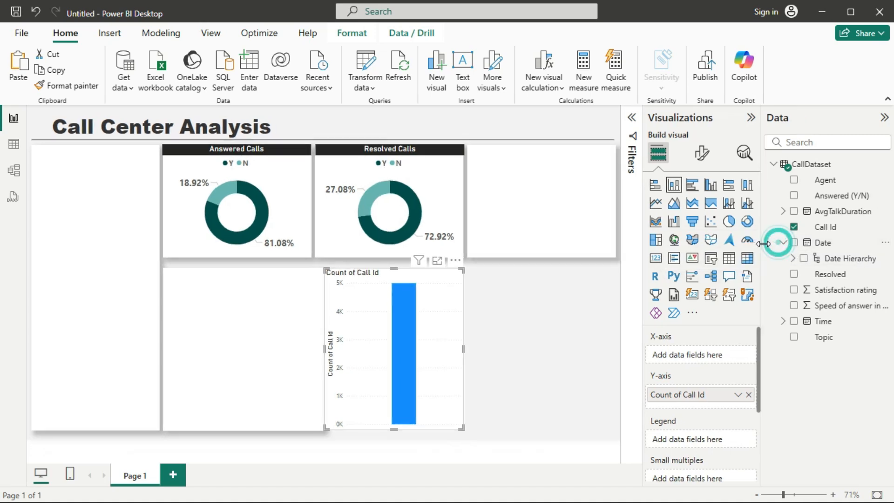
click(793, 260)
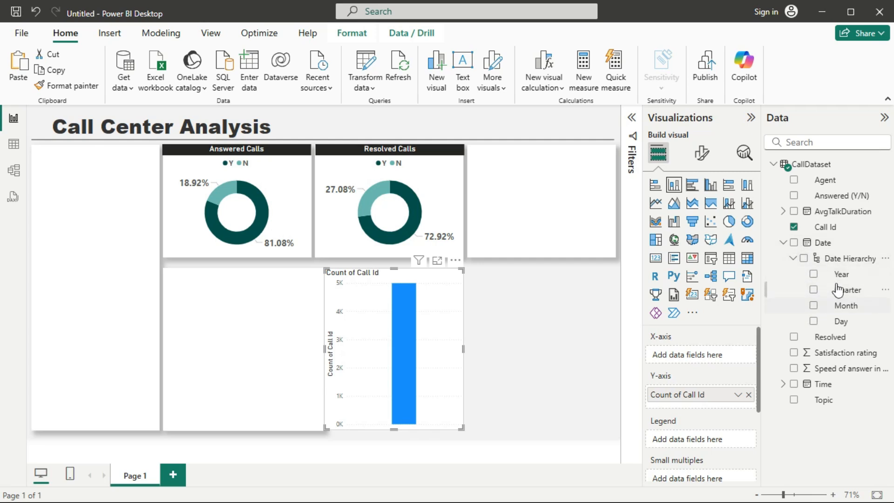
- Try Year and Quarter as the column chart's X-axis level, removing each again
click(814, 276)
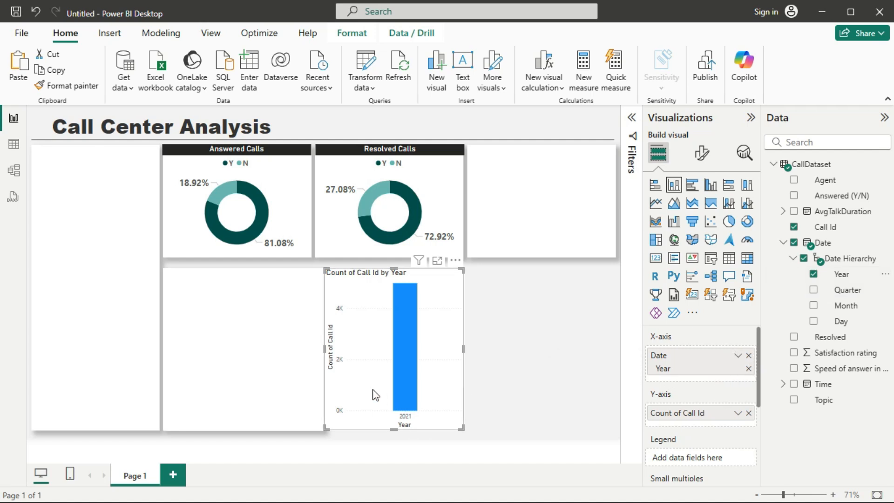
click(747, 370)
drag(846, 290, 716, 358)
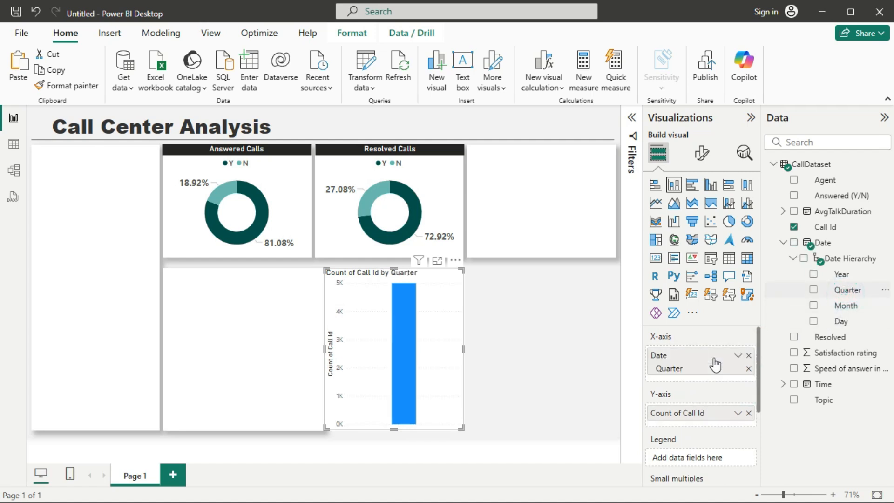
click(749, 369)
- Put the Month level of Date on the column chart's X-axis and widen the chart slightly
drag(851, 312, 717, 356)
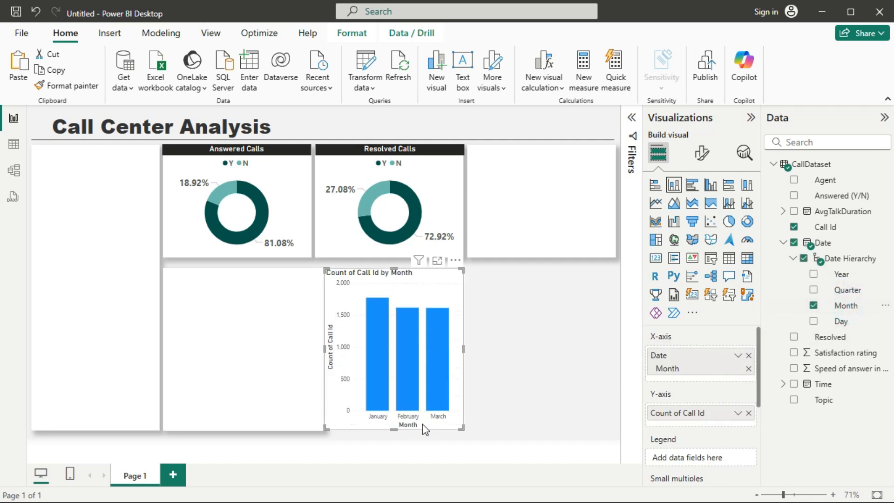
drag(460, 429, 482, 434)
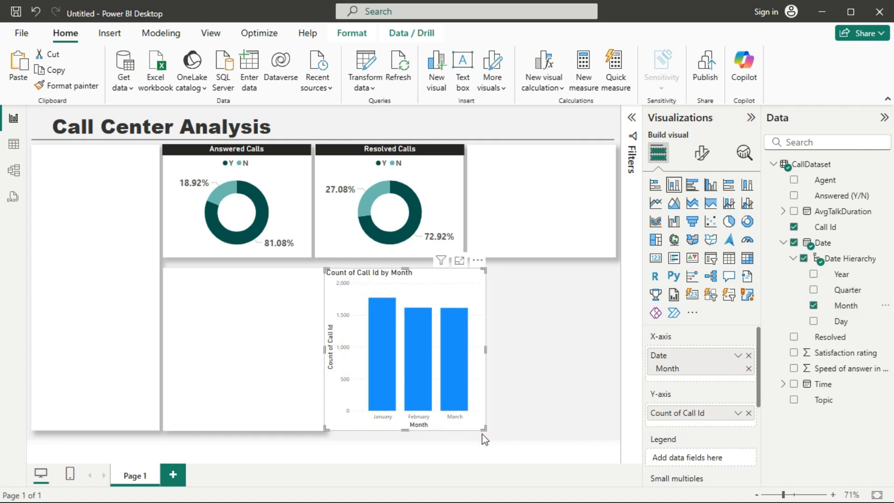
- Copy the Answered Calls donut chart's formatting onto the monthly column chart with Format painter and widen the column chart further
click(294, 210)
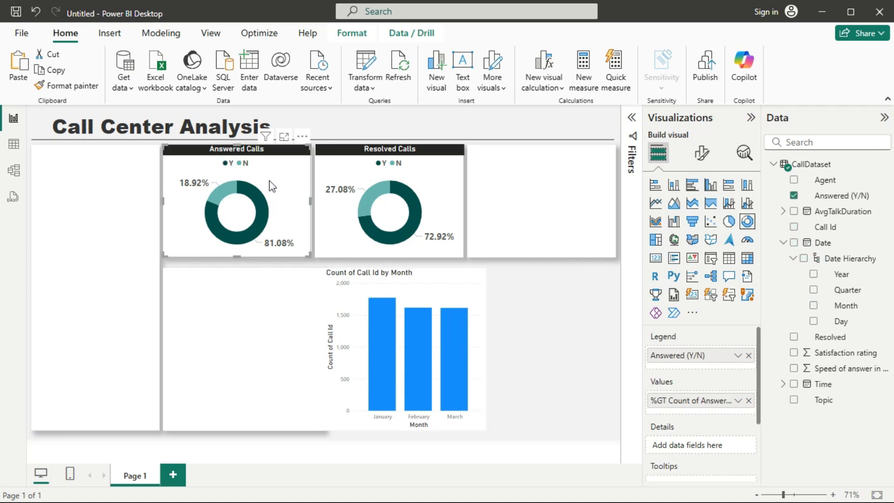
click(70, 85)
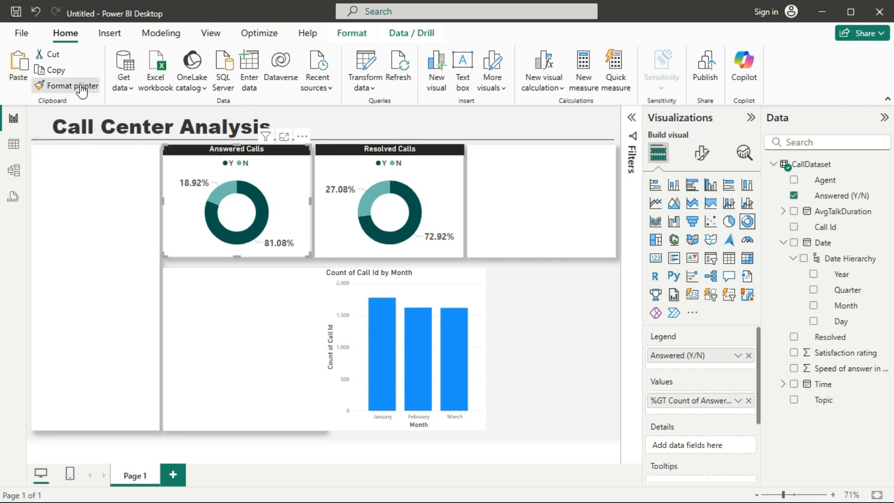
click(474, 316)
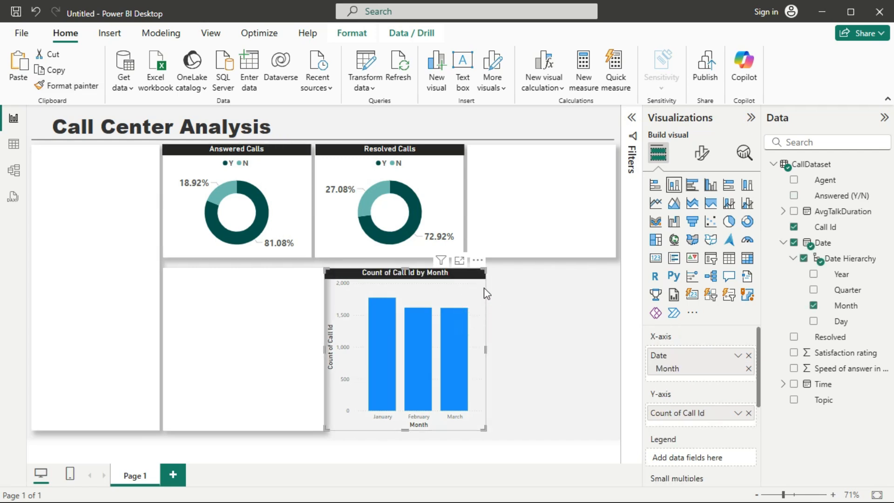
drag(484, 429, 505, 426)
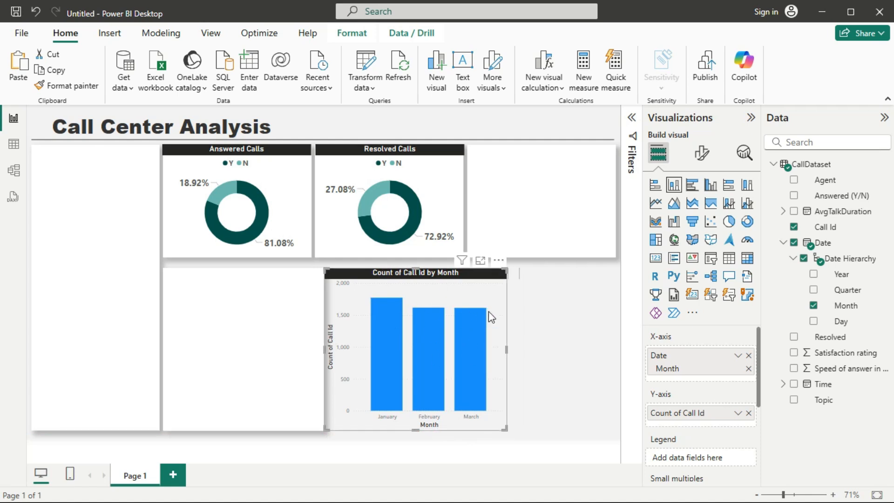
- Split the monthly columns by call outcome using Answered (Y/N) as the chart's legend
mouse_move(466, 343)
scroll(691, 426, down, 2)
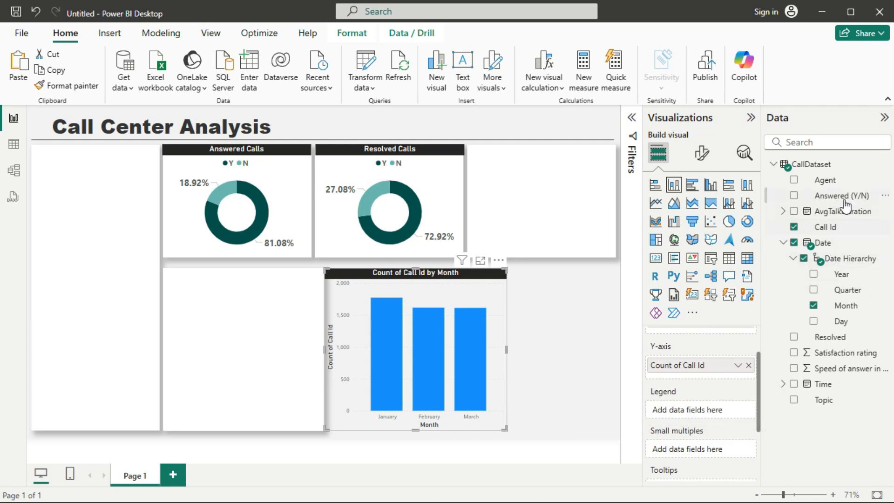
drag(843, 201, 714, 411)
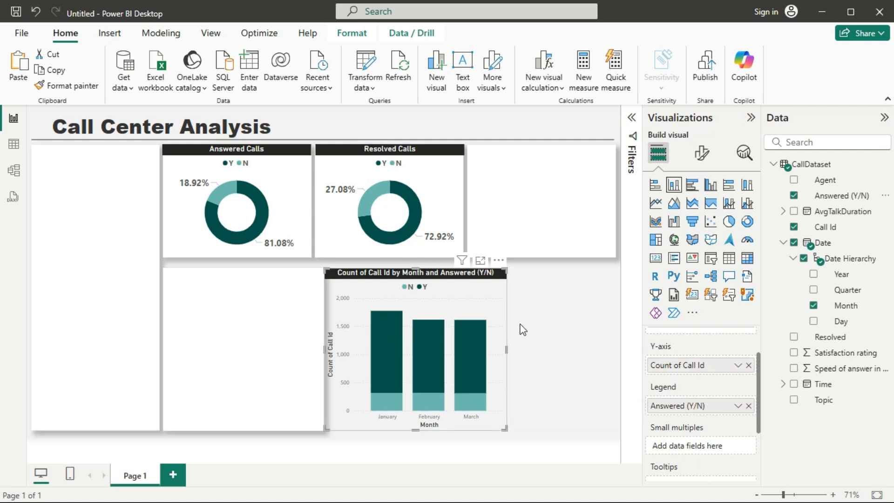
- Turn off the column chart's Y-axis title and Y-axis values
click(701, 153)
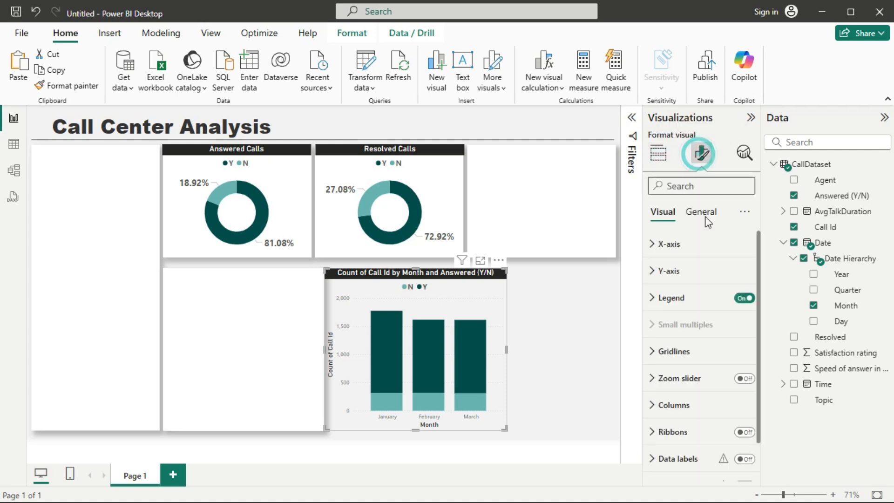
click(686, 279)
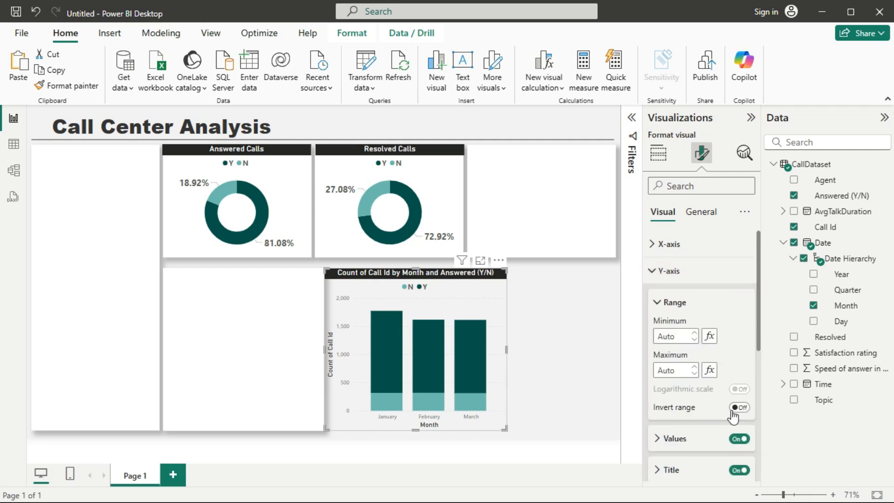
click(740, 471)
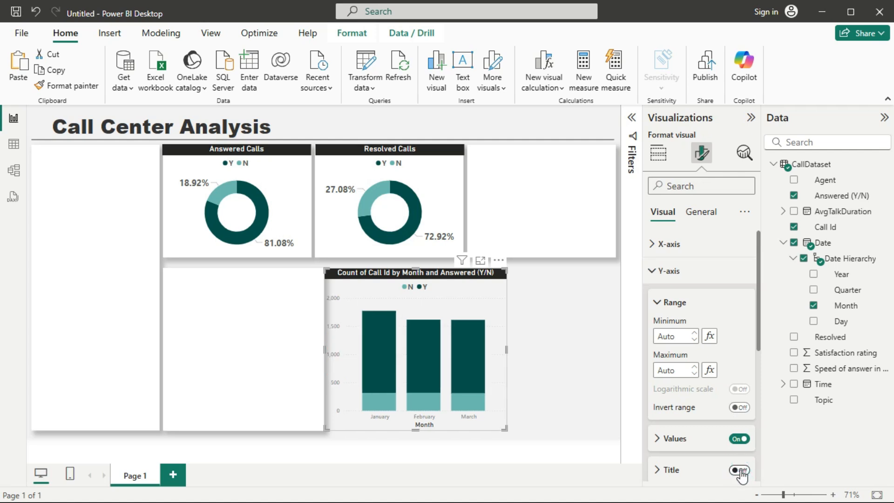
click(744, 440)
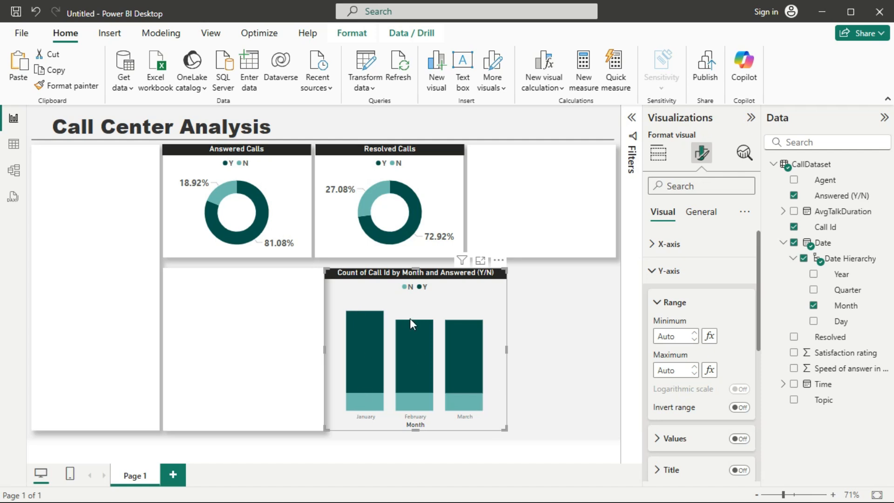
click(652, 271)
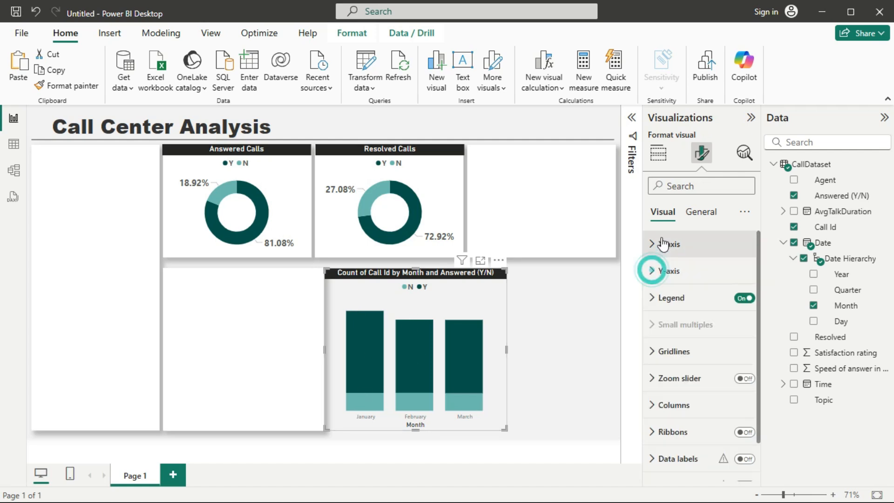
- Turn off the column chart's X-axis title and make the month labels bold at font size 13
click(662, 244)
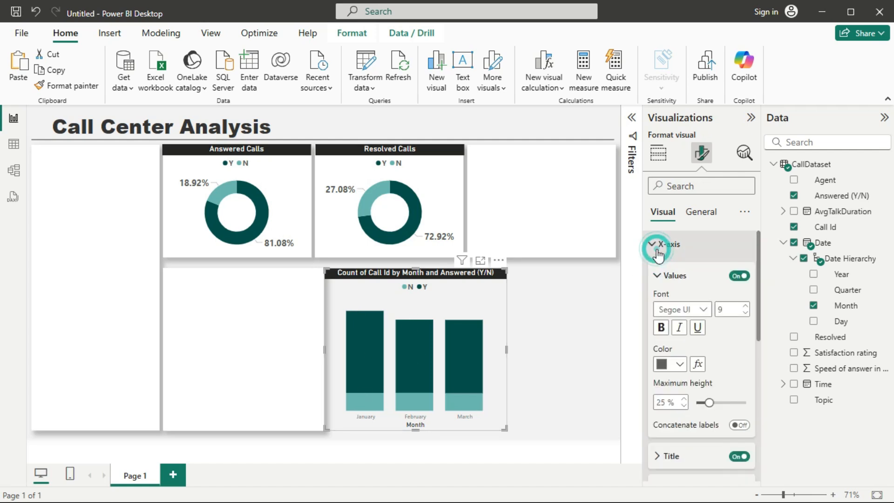
click(738, 457)
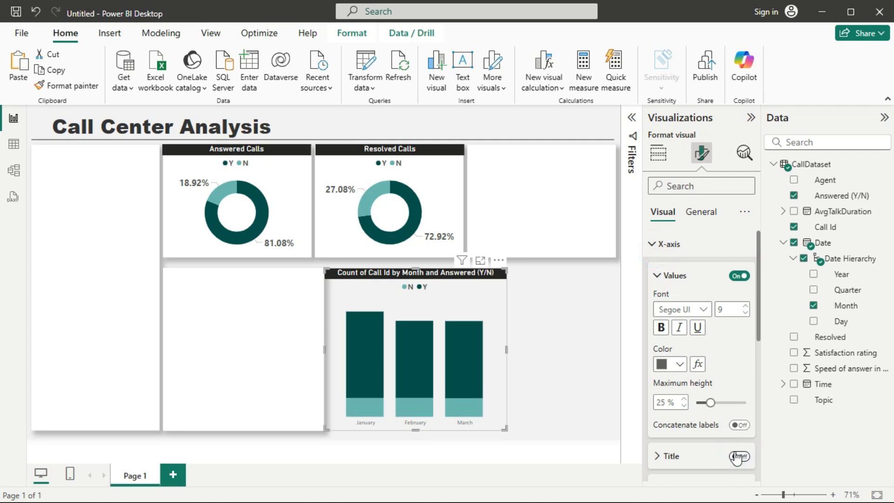
click(747, 306)
click(747, 306)
click(747, 306)
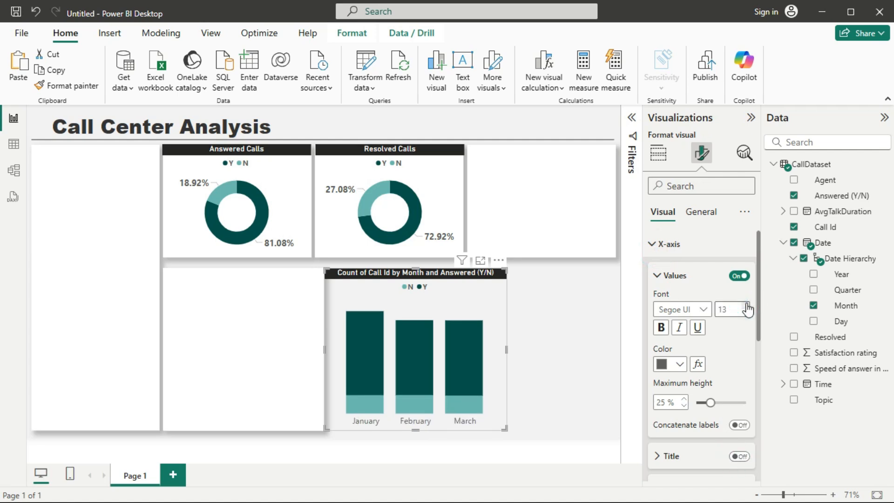
click(662, 328)
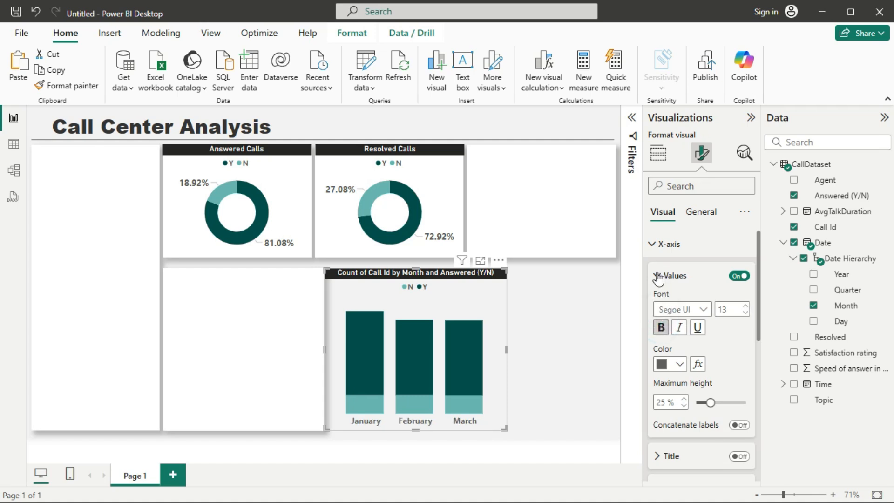
click(658, 277)
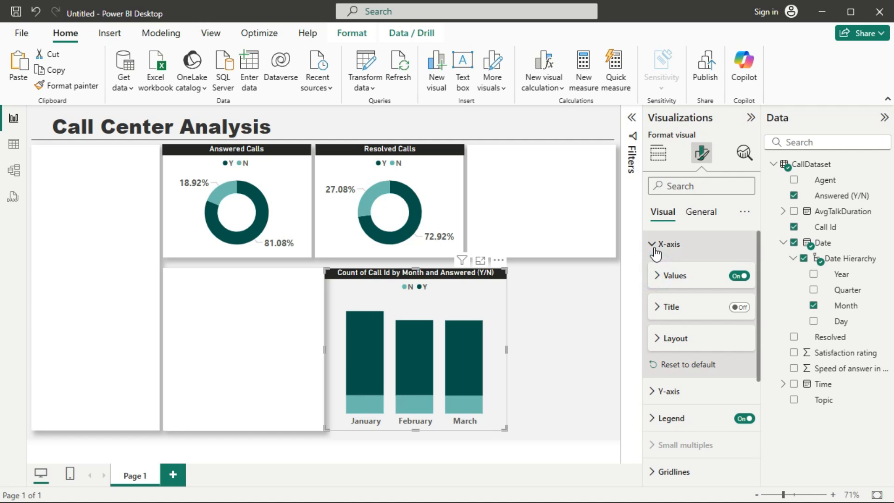
click(657, 254)
scroll(696, 440, down, 1)
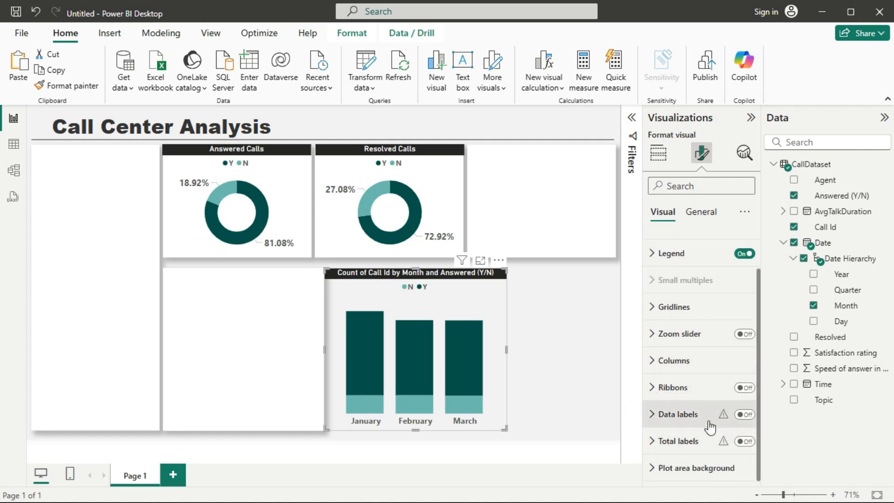
- Turn on the monthly column chart's data labels and change its title to "Number of calls per Month"
click(746, 415)
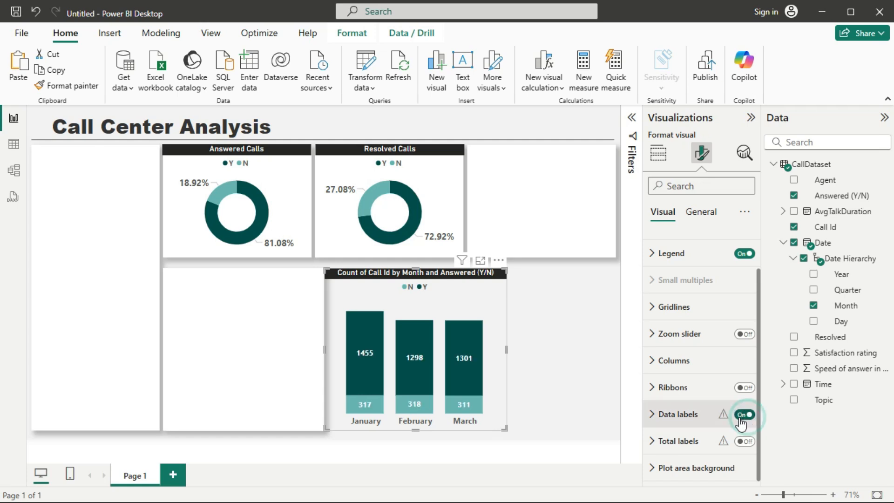
mouse_move(452, 366)
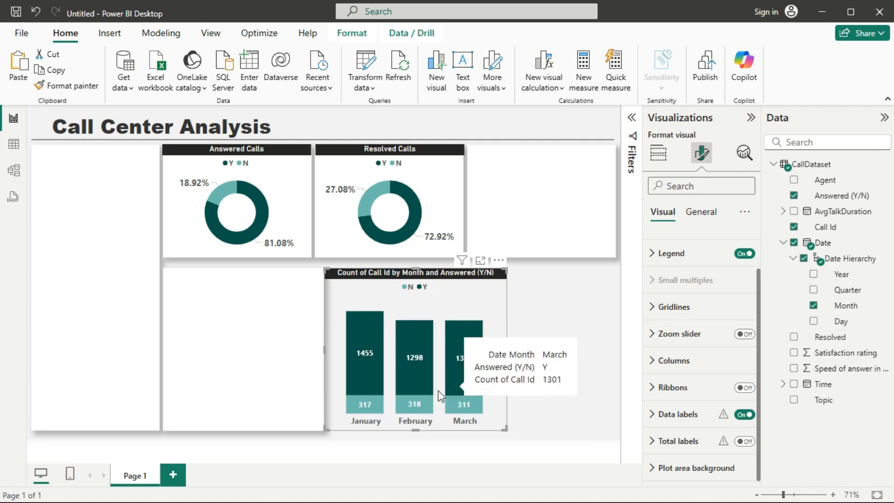
click(707, 212)
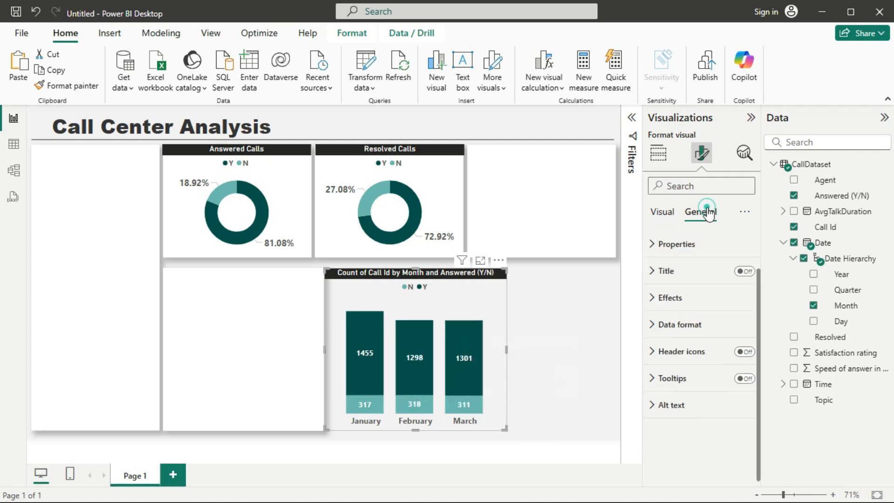
click(686, 278)
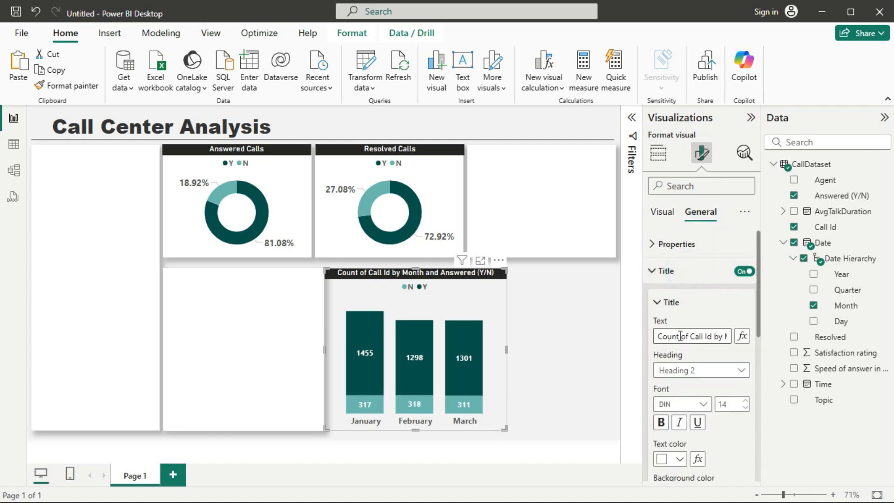
click(691, 337)
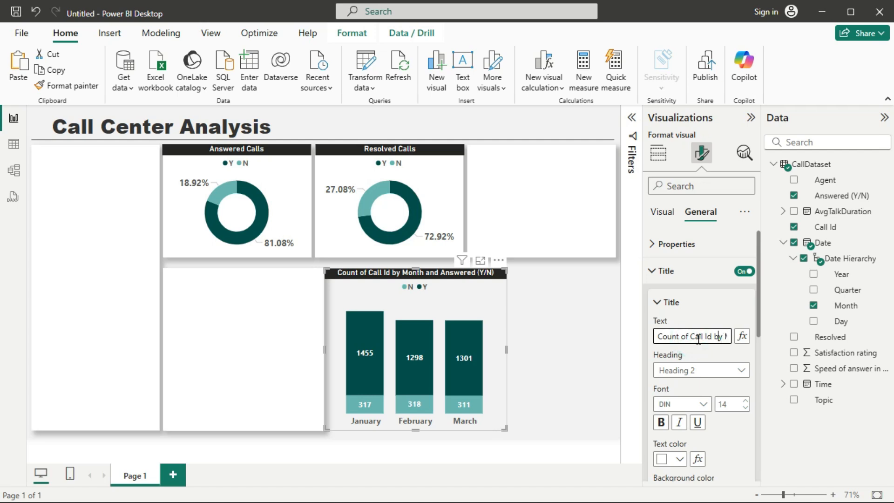
key(ctrl+a)
text(Number)
key(Delete)
text(Of )
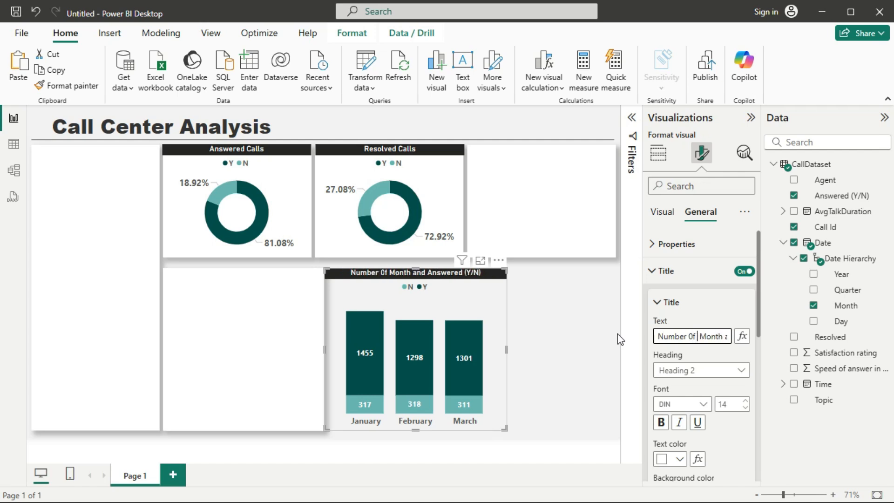
text(calls)
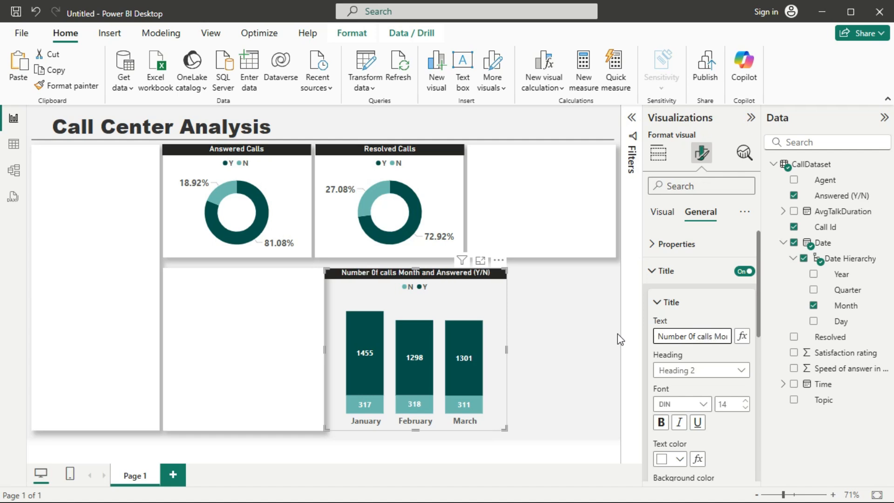
text( pe)
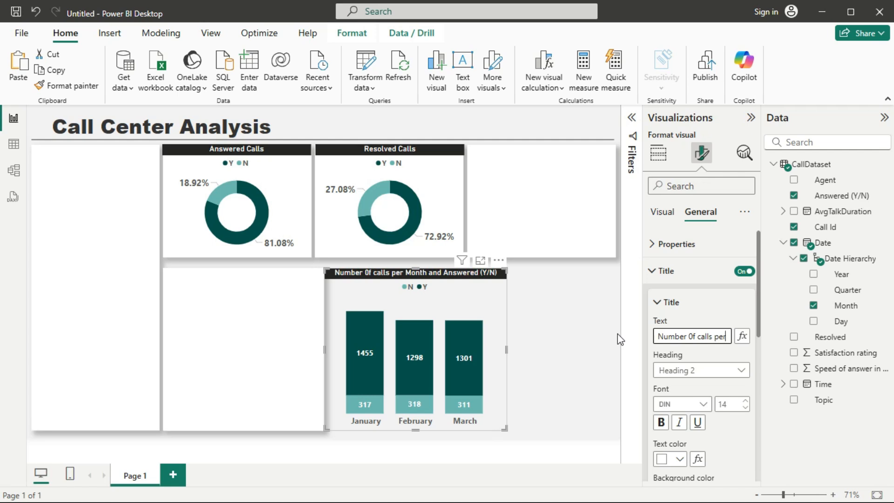
key(Left)
key(Left)
key(Left)
key(BackSpace)
text(o)
key(Right)
key(Right)
key(Right)
key(Right)
key(Right)
key(Right)
key(Right)
key(Right)
key(Right)
key(Right)
key(Right)
key(Right)
key(Right)
key(Right)
key(Right)
key(Right)
key(Right)
key(Right)
key(Right)
key(Right)
key(Right)
key(Right)
key(Right)
key(Right)
key(Delete)
key(Left)
key(Left)
key(Left)
key(Left)
key(Left)
key(Left)
key(Left)
key(Left)
key(Left)
key(Left)
key(Left)
key(Left)
key(Left)
key(Left)
key(Left)
key(Left)
key(Left)
key(Left)
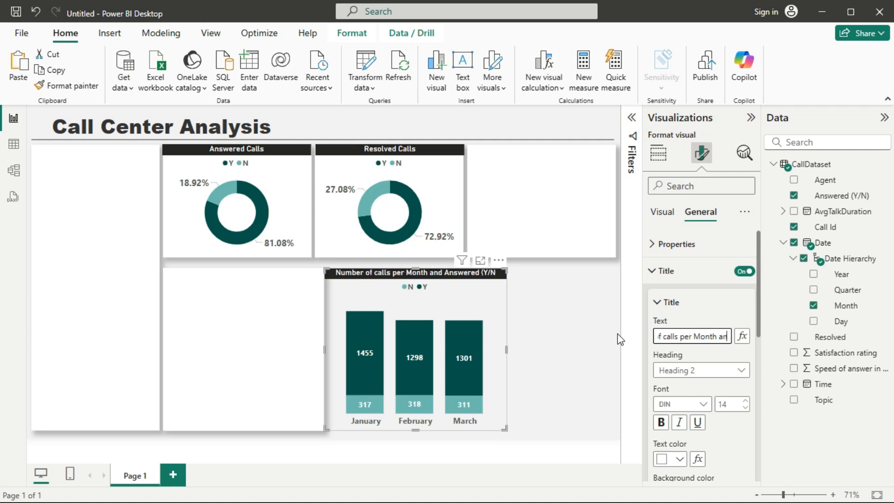
key(shift+End)
key(Delete)
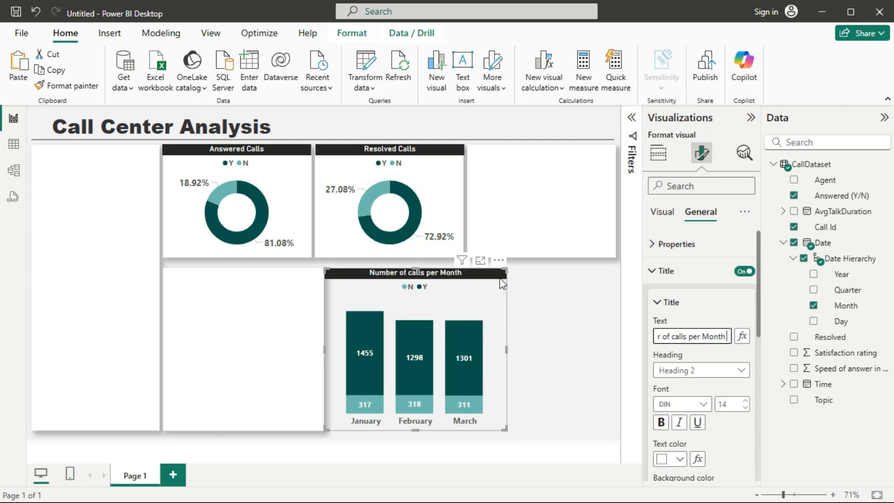
- Move the monthly column chart onto the blank panel below the Answered Calls donut and resize it to fit
drag(506, 269, 329, 294)
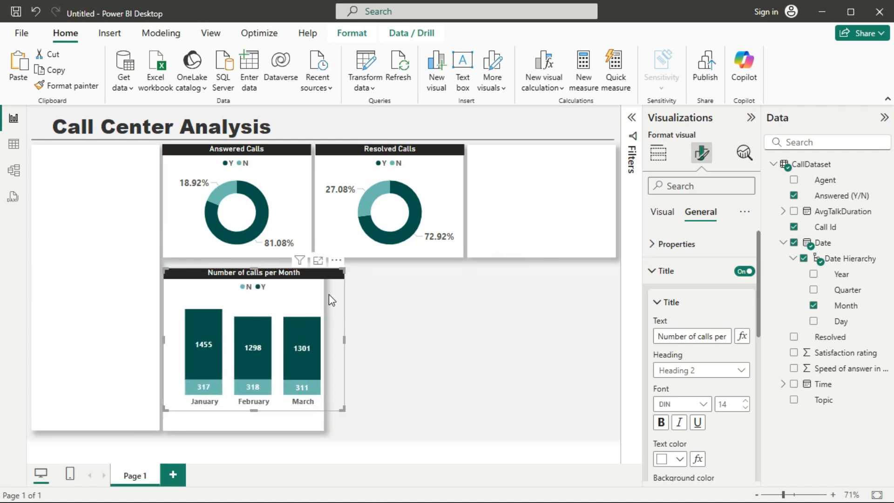
drag(343, 411, 319, 430)
click(412, 407)
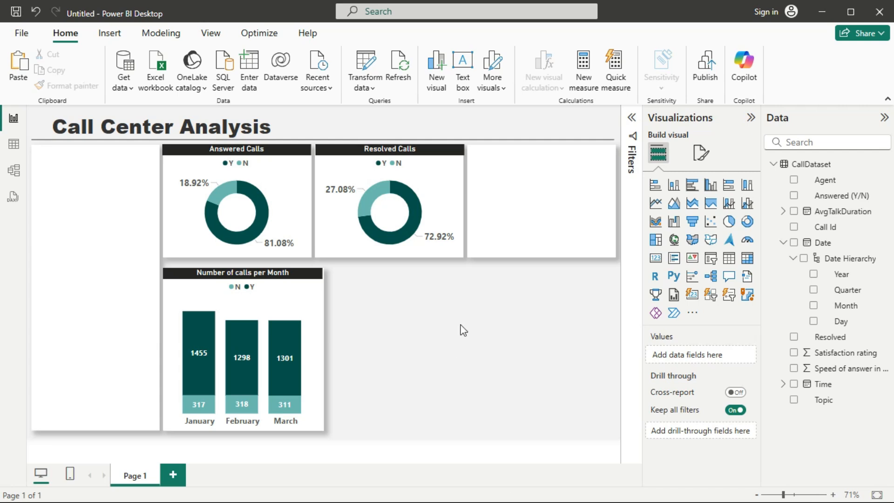
- Switch to Call Center Objectives.txt in Notepad, review the first three objectives against the remaining ones, and return to Power BI
key(super)
mouse_move(594, 486)
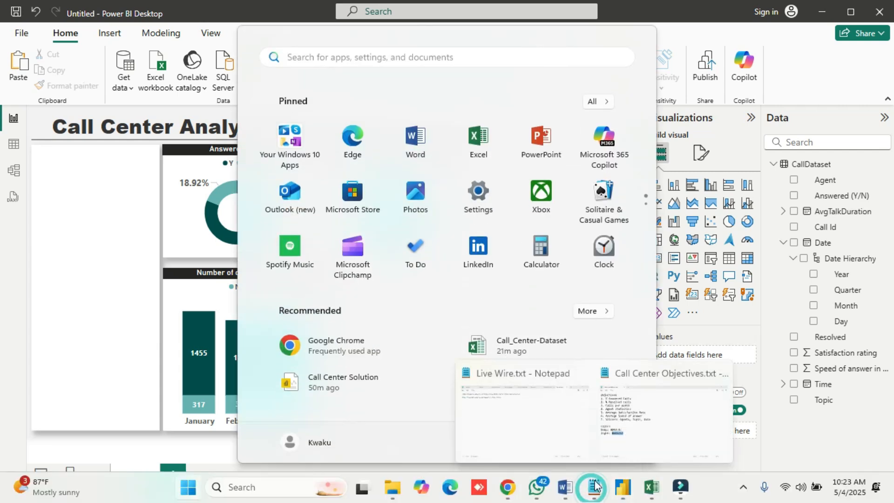
click(634, 415)
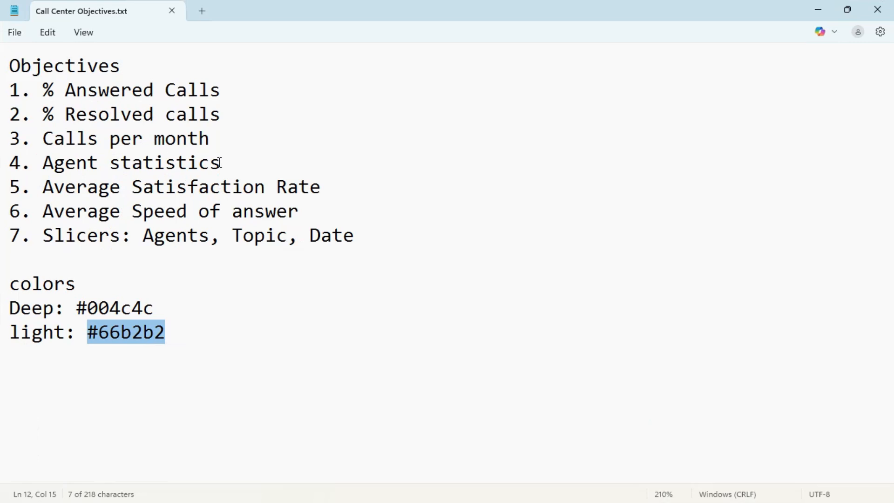
click(219, 142)
drag(218, 142, 14, 92)
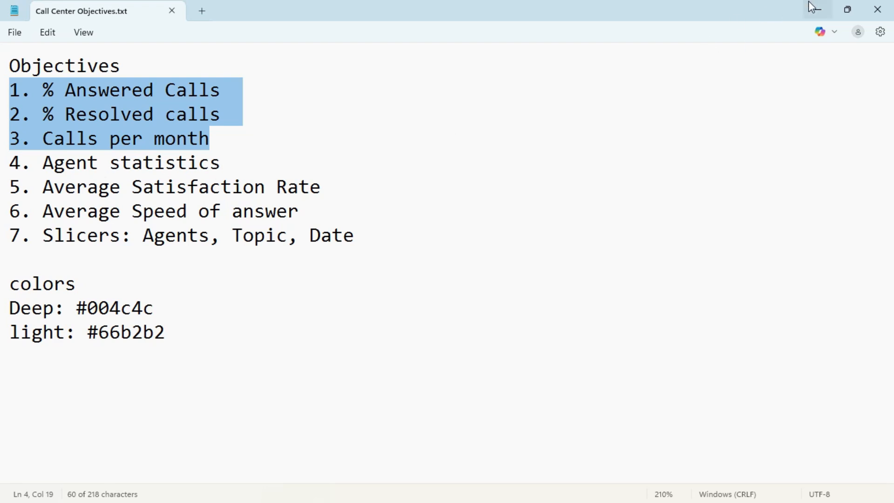
click(818, 12)
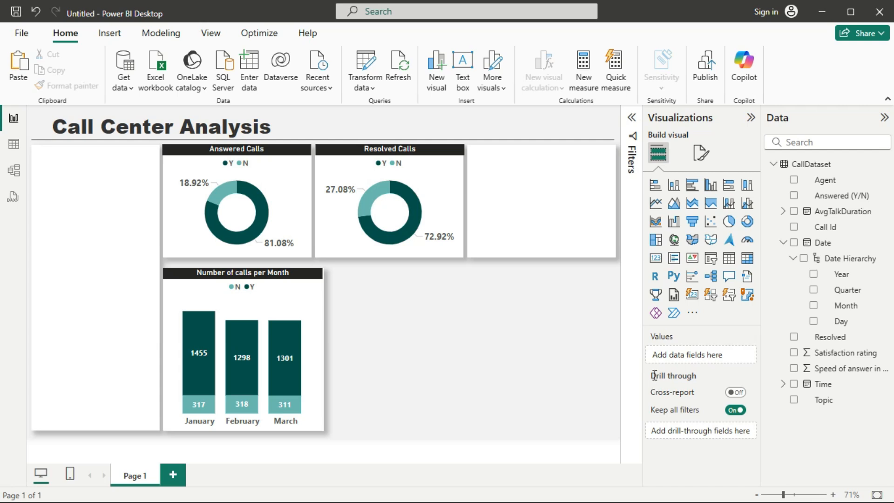
- Create a new calculated table in Table view, trying Measures as its definition
click(774, 166)
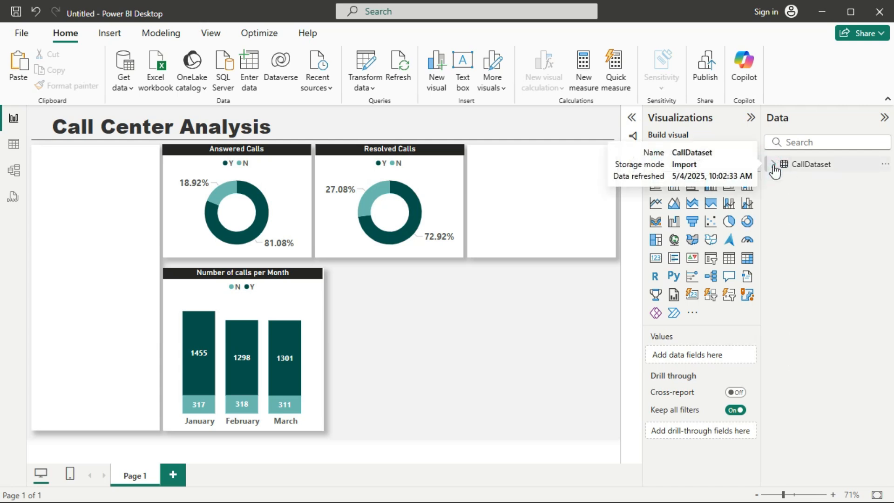
click(15, 147)
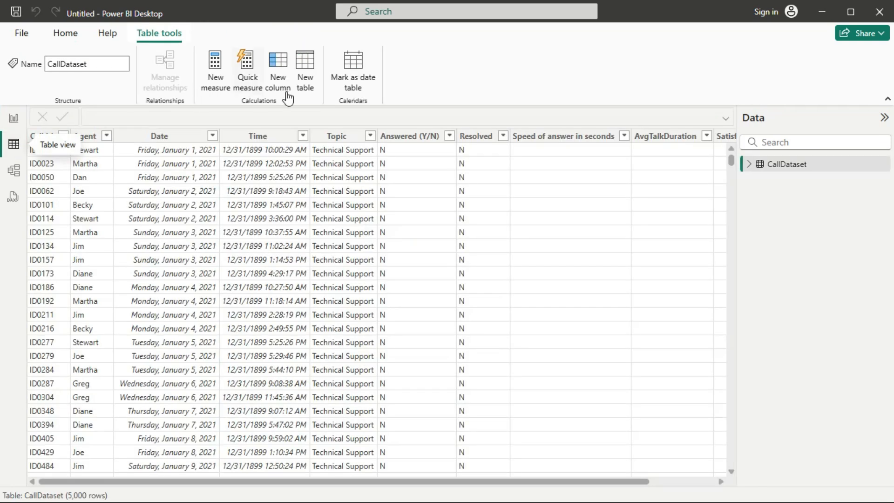
click(310, 70)
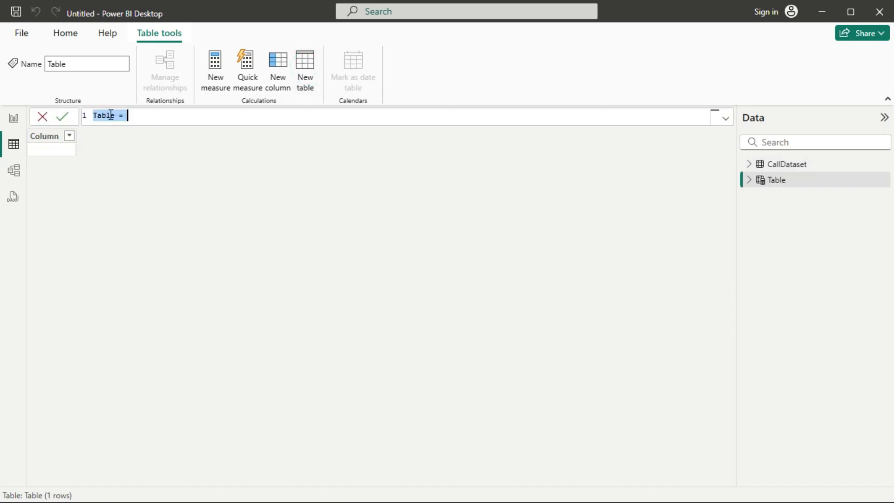
text(Meas)
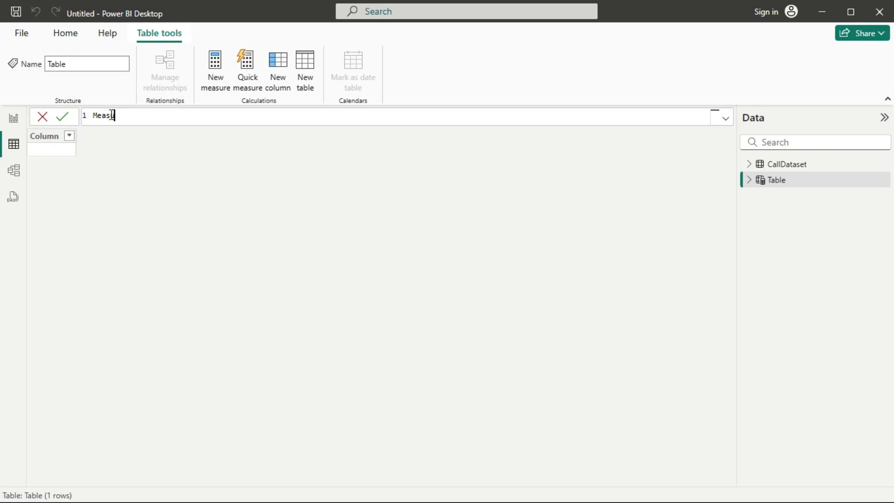
text(ures)
click(168, 172)
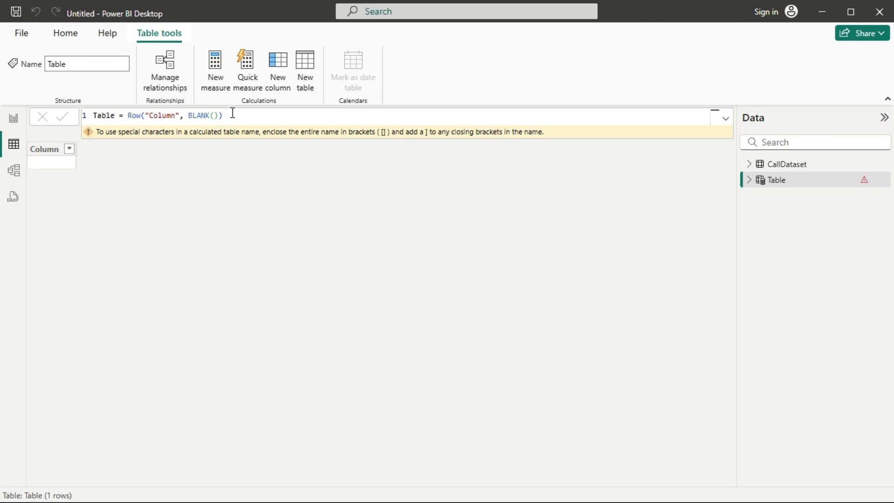
- Remove the default Row expression from the new table's formula, leaving only "Table ="
click(232, 208)
click(239, 116)
drag(240, 116, 131, 116)
key(BackSpace)
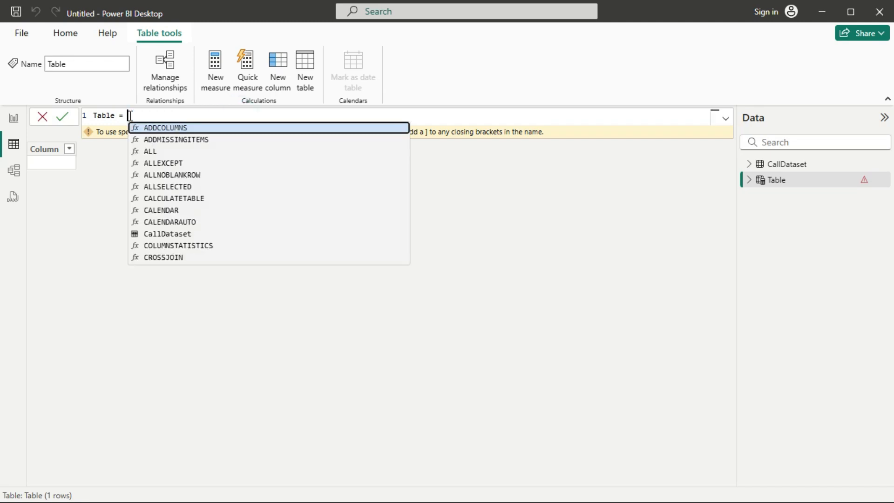
click(121, 251)
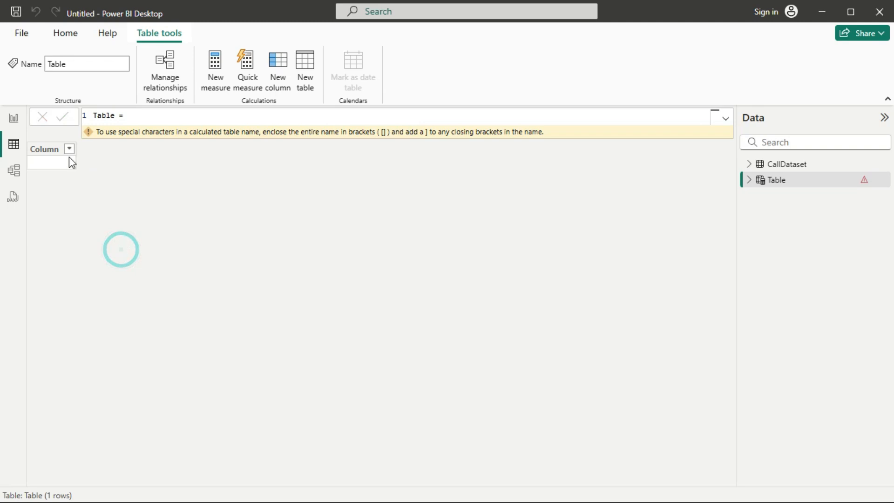
click(51, 150)
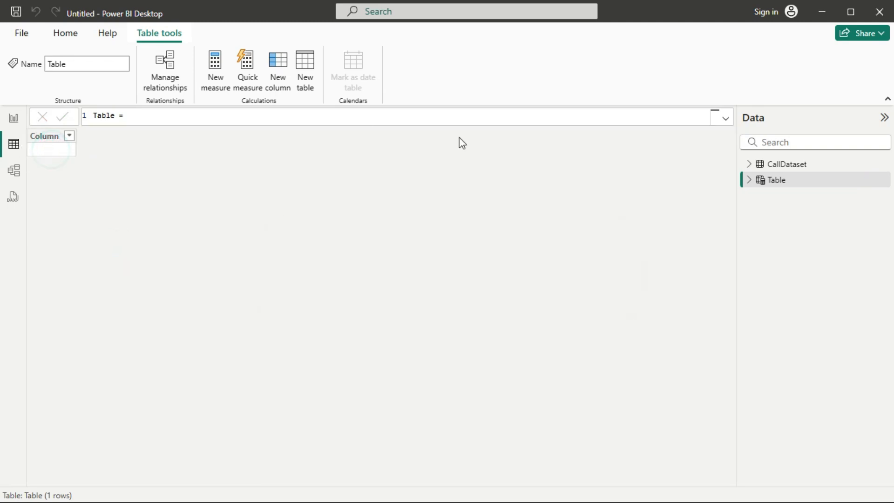
click(749, 181)
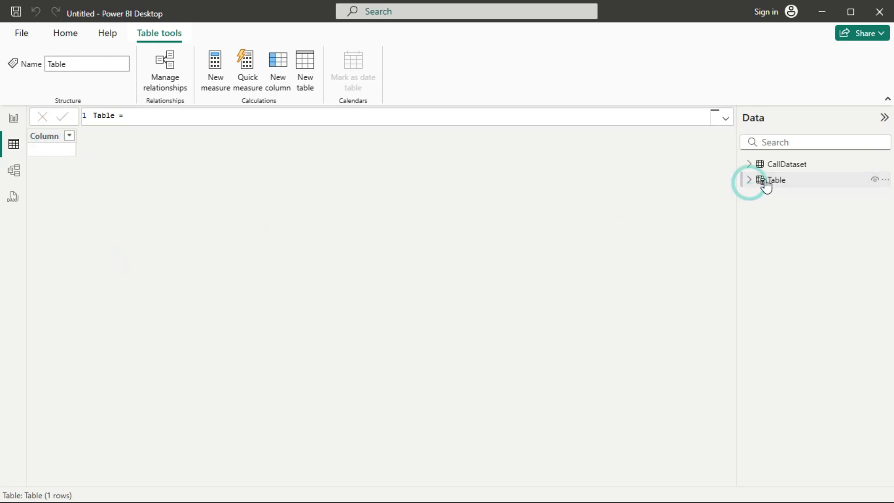
- Return to the report and try to rename the new table as Measures
click(16, 121)
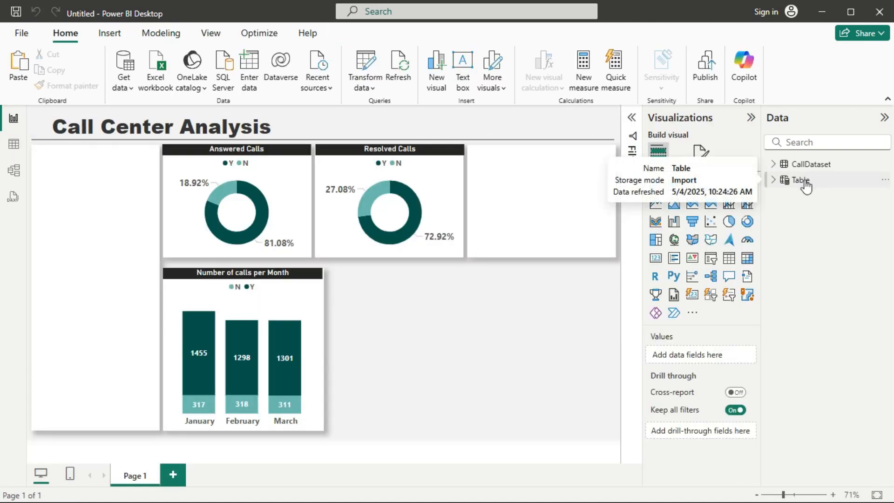
right_click(806, 184)
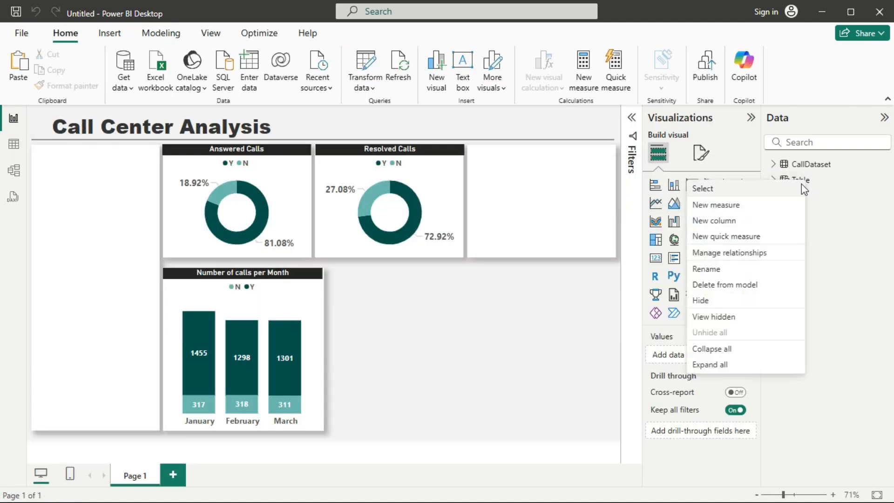
click(725, 275)
text(Measures)
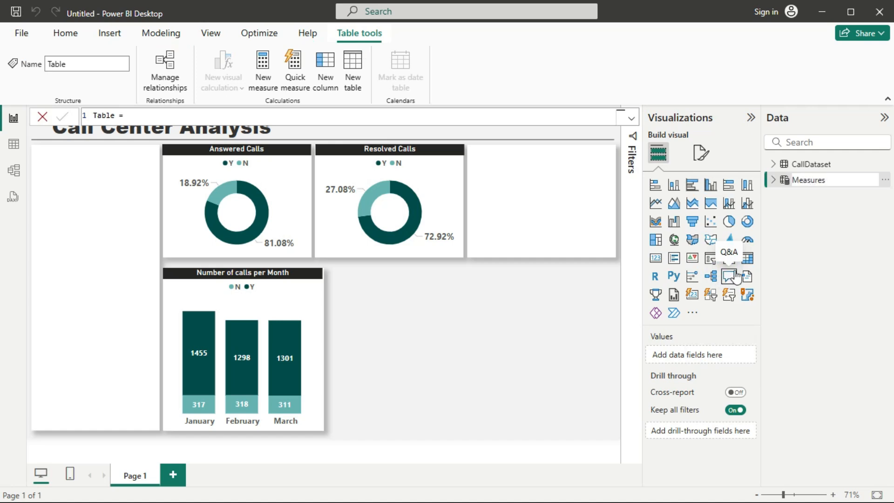
click(836, 265)
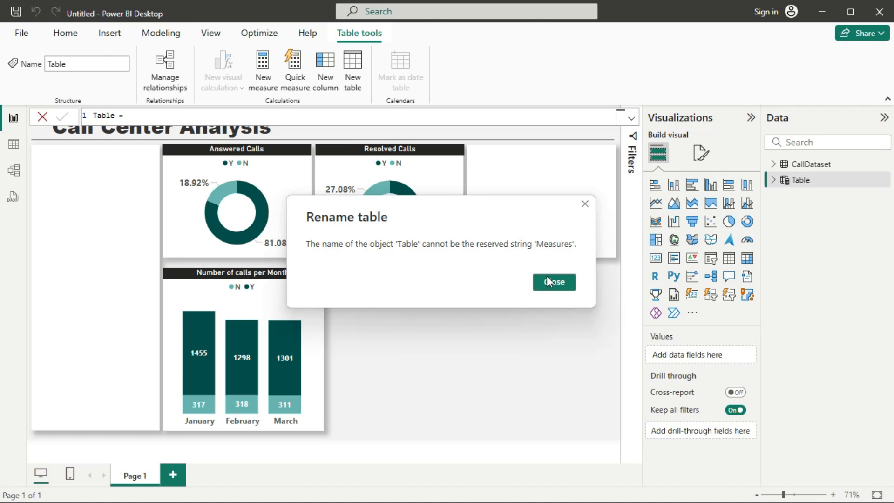
click(554, 289)
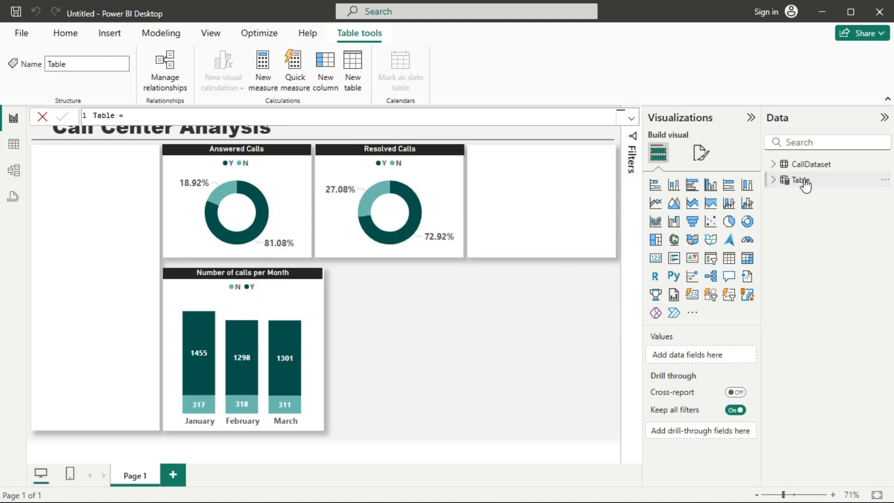
- Rename the new table as Measure and expand it to show its fields
right_click(807, 181)
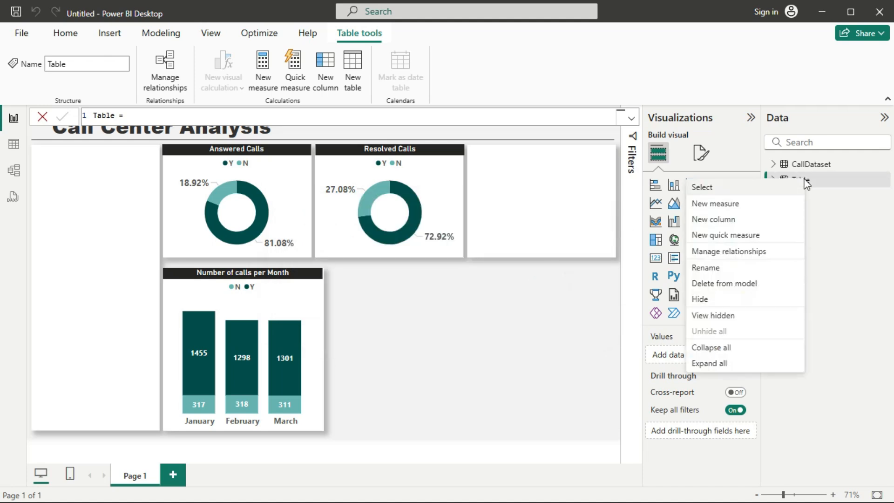
click(719, 268)
text(Me)
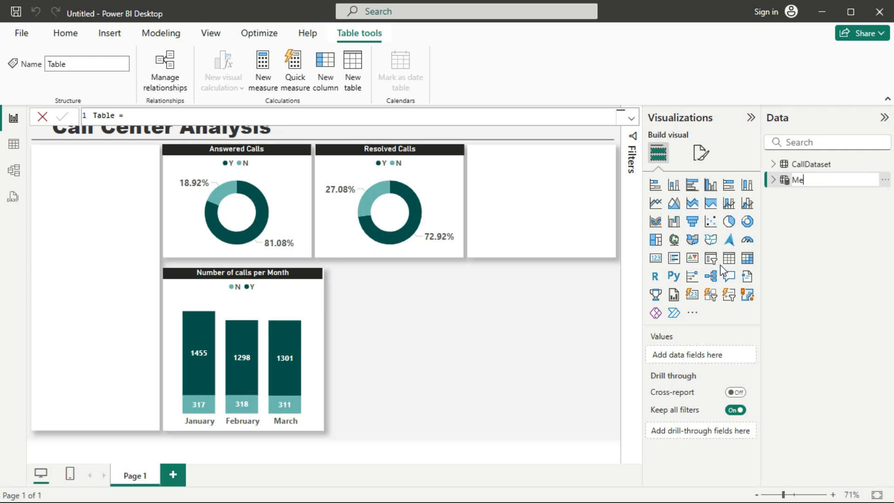
text(asure)
click(825, 231)
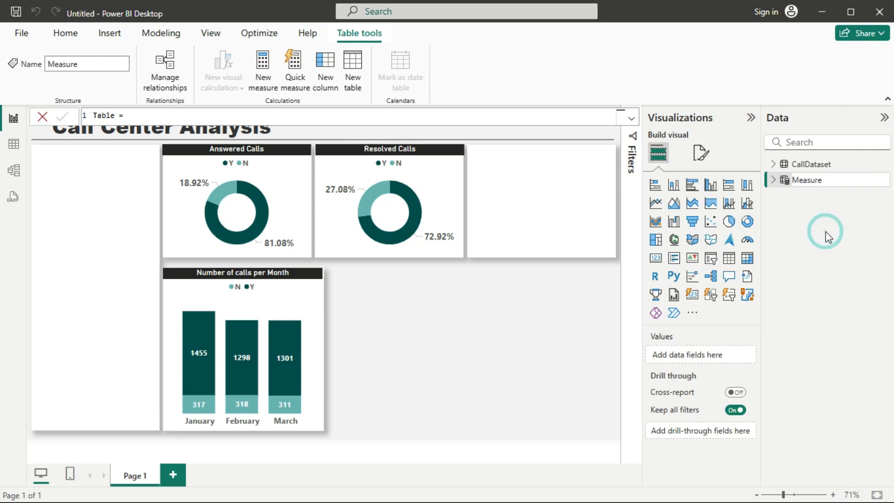
click(775, 181)
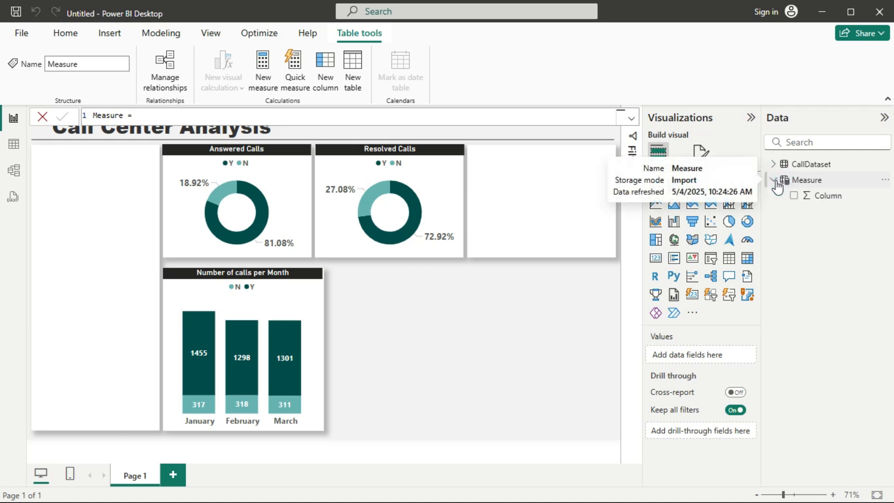
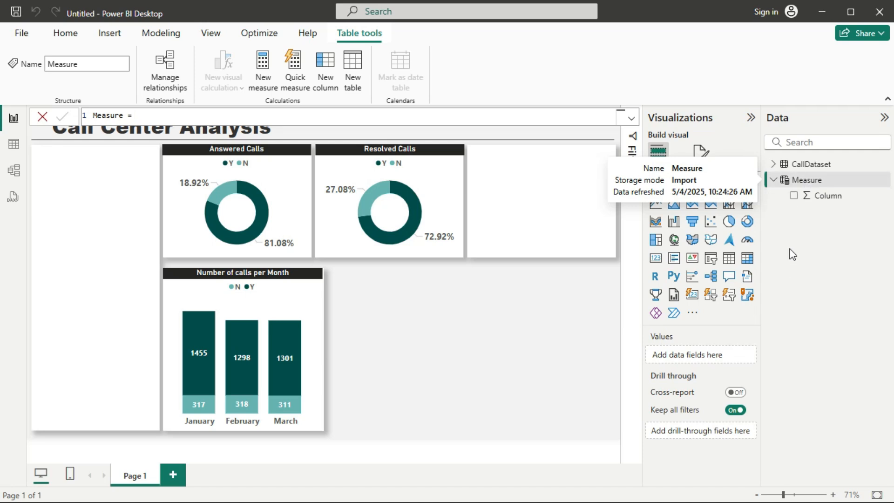
- Create a new measure in the Measure table and name it % Answered in its formula
right_click(809, 185)
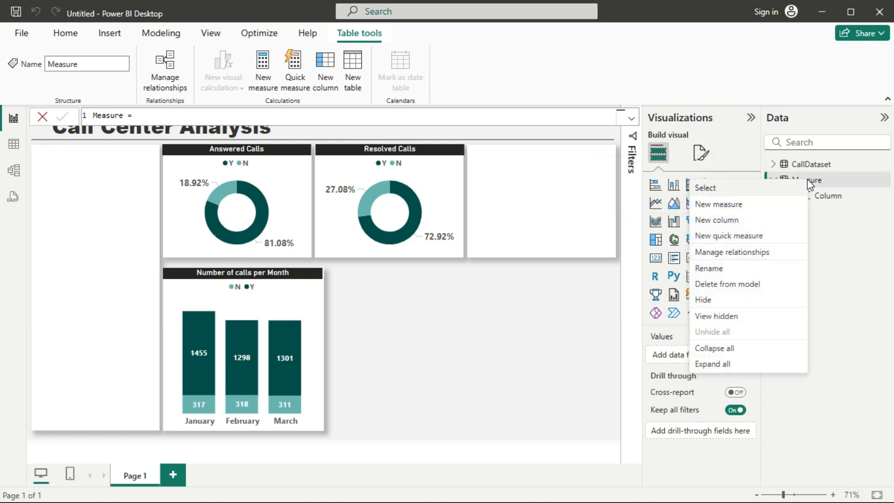
click(733, 206)
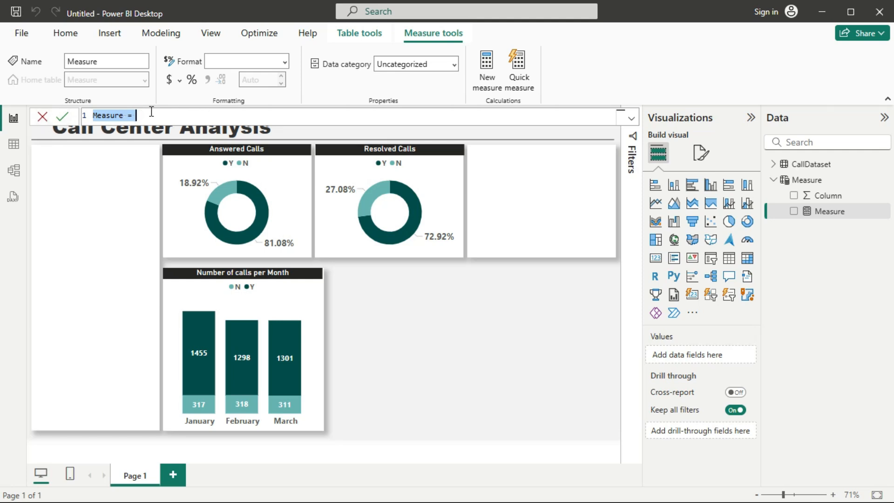
double_click(111, 116)
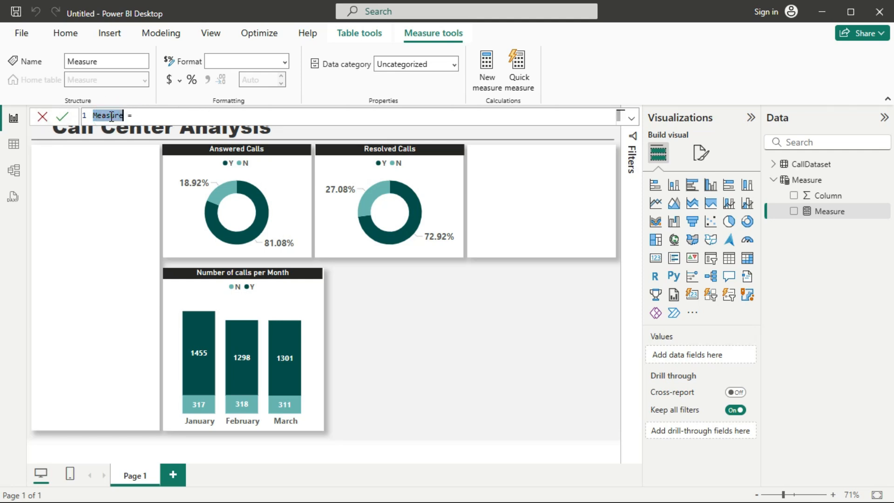
text(% Answered)
click(157, 113)
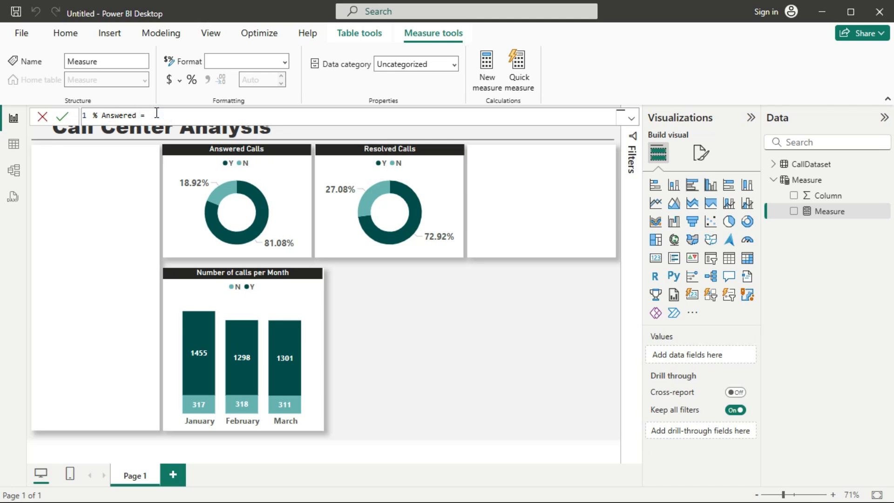
- Begin the % Answered formula with CALCULATE(DISTINCTCOUNT(CallDataset[Call Id]), to count distinct calls
text(C)
key(Tab)
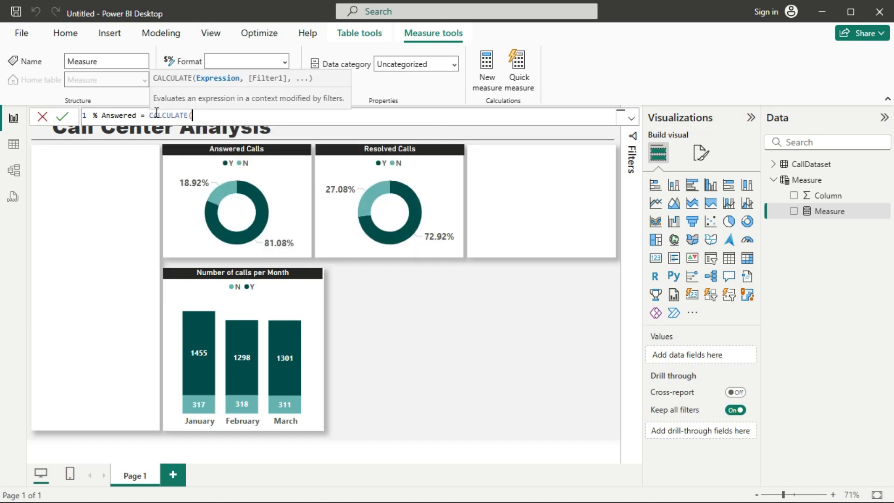
text(dist)
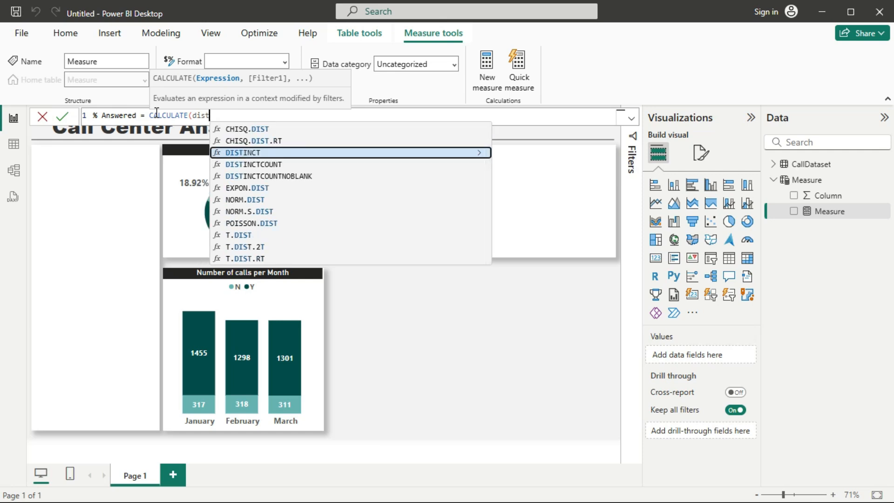
key(Down)
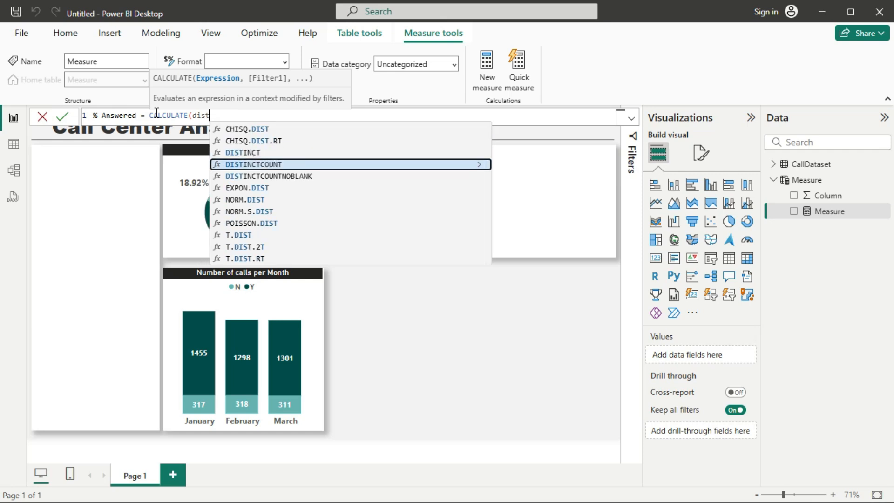
key(Tab)
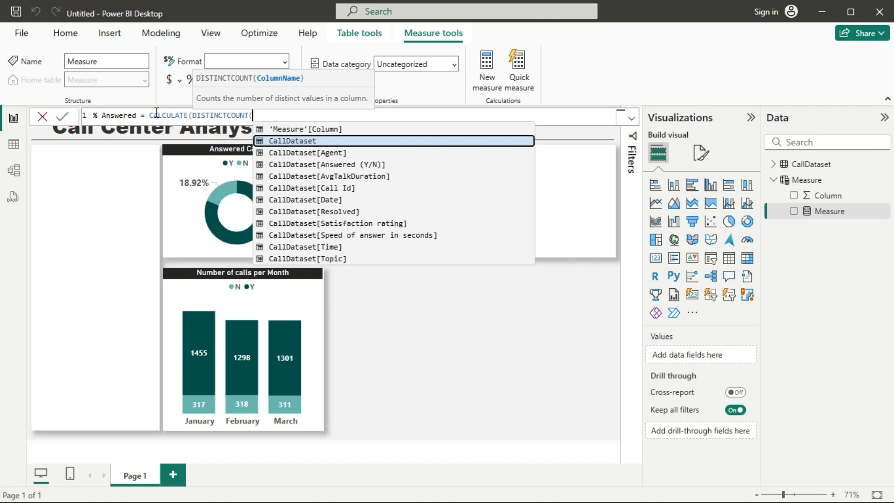
key(Tab)
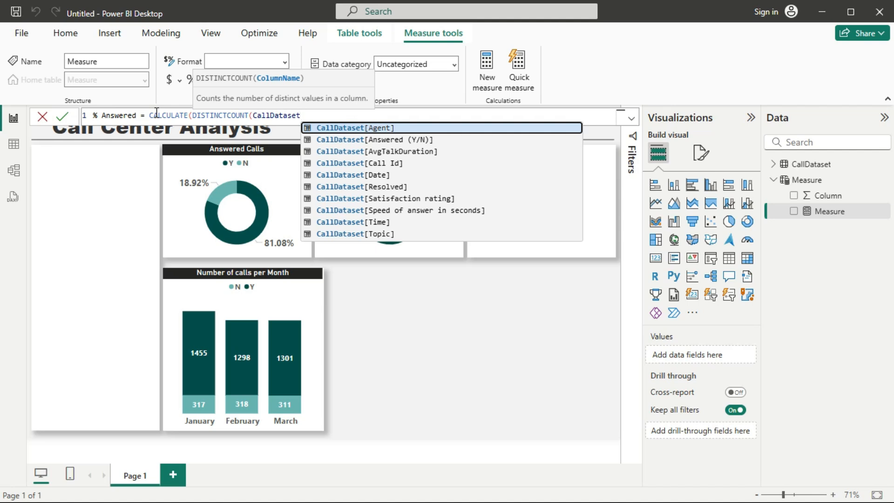
text([)
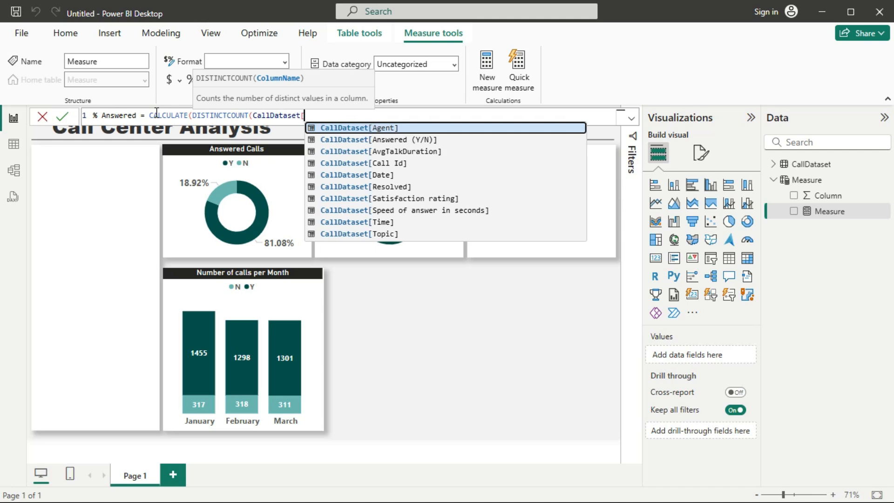
key(Down)
key(Down)
key(Down)
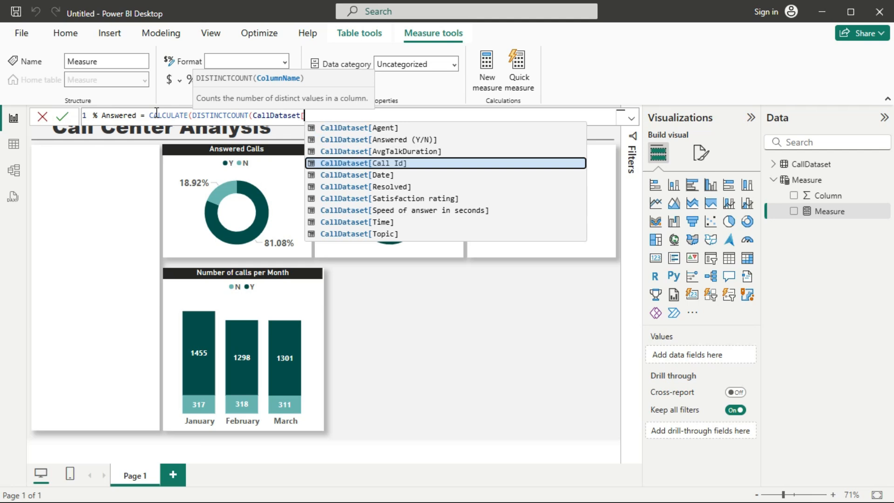
text(C)
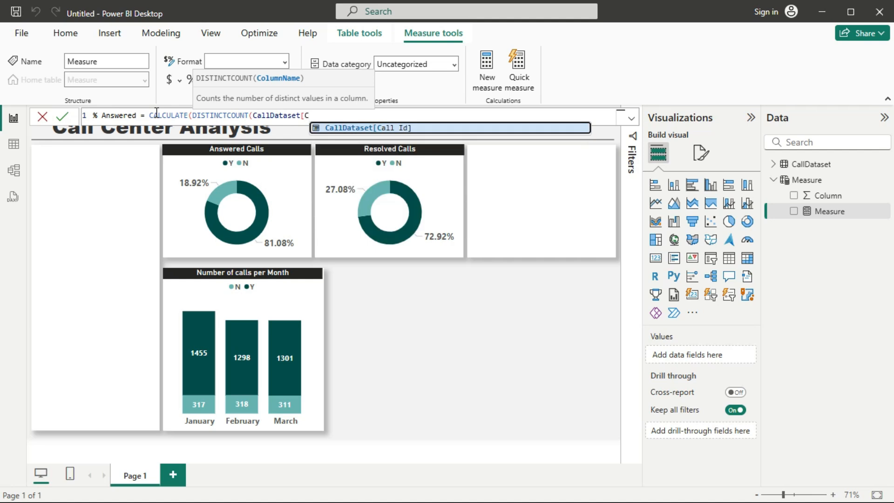
key(Tab)
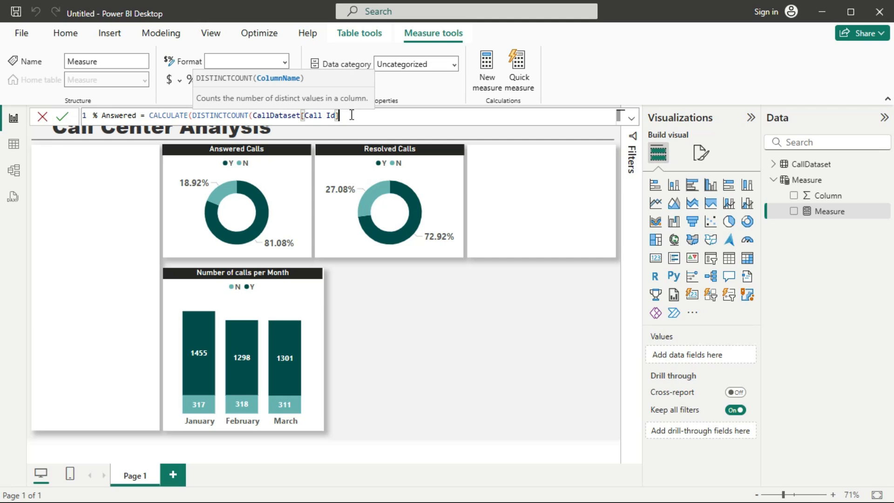
text(),)
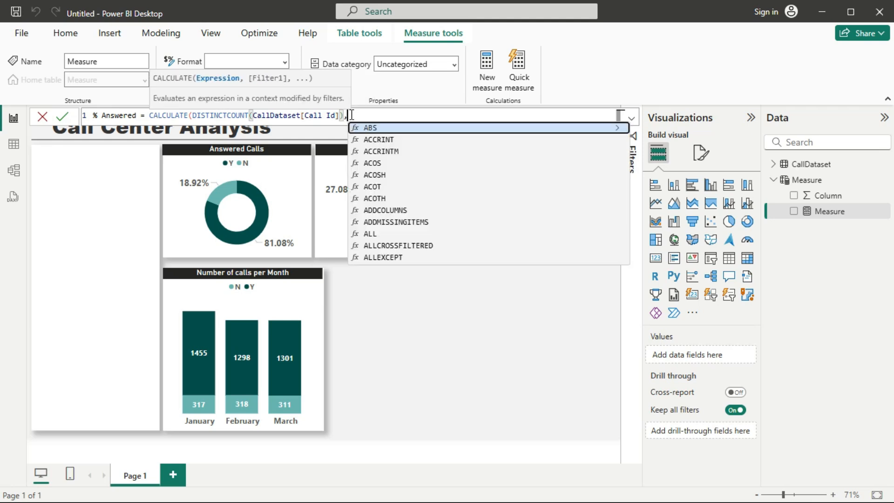
- Complete the formula with FILTER('CallDataset','CallDataset'[Answered (Y/N)]="Y")) and commit the measure
text(FIl)
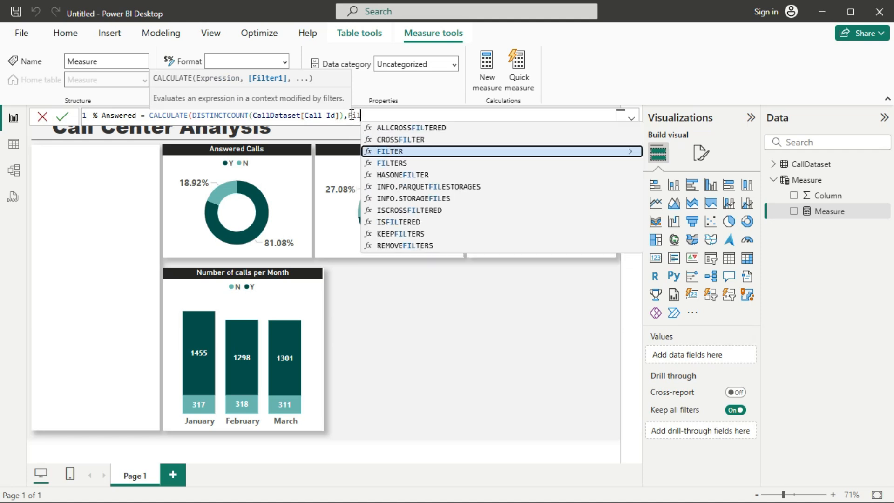
key(Tab)
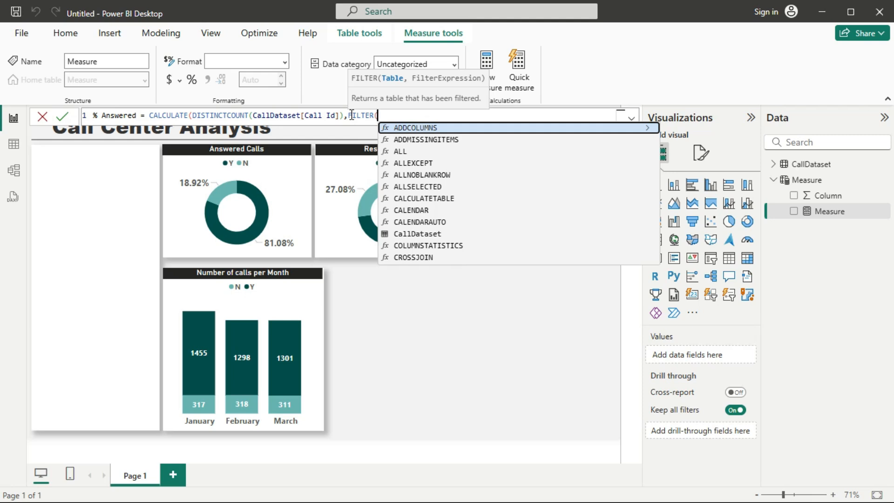
text(')
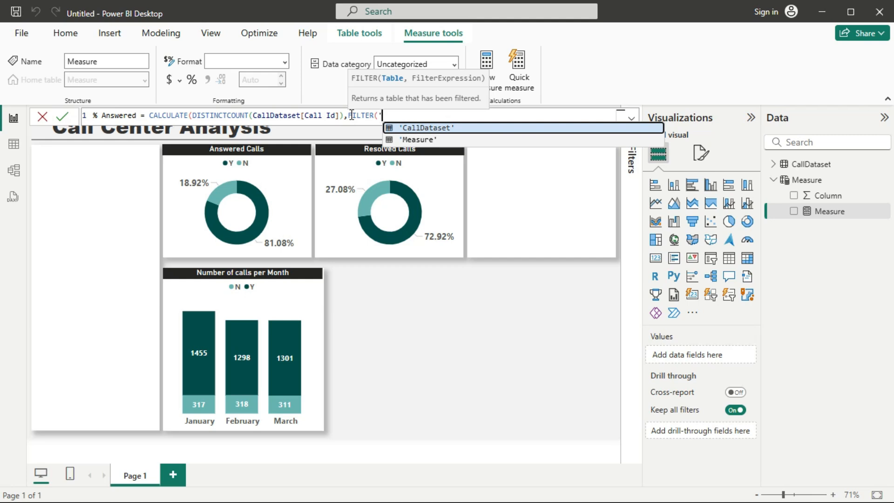
key(Tab)
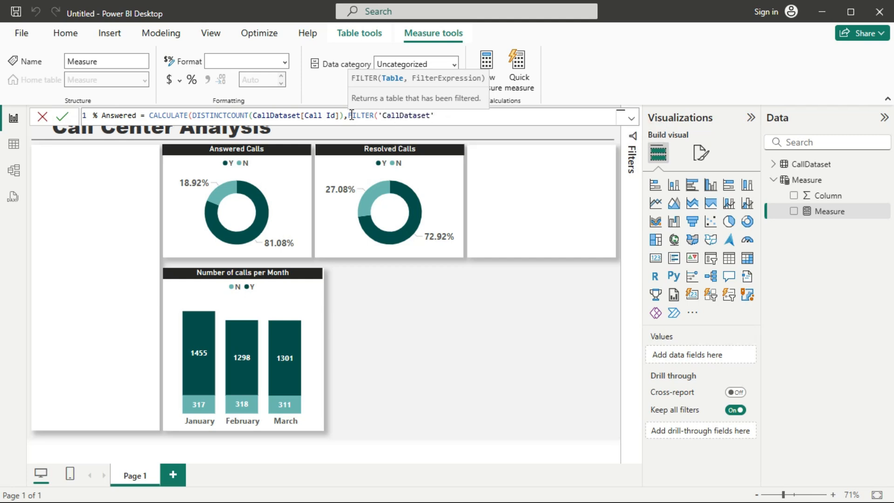
text(,)
text('CallDataset')
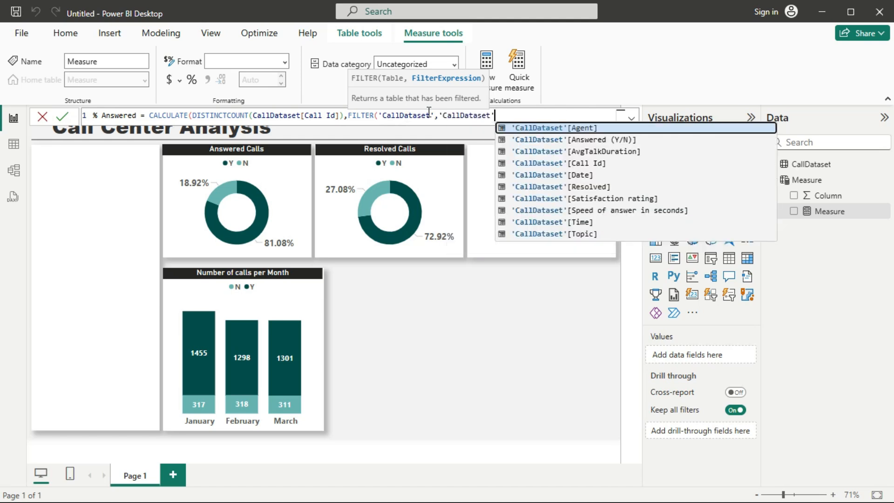
click(561, 140)
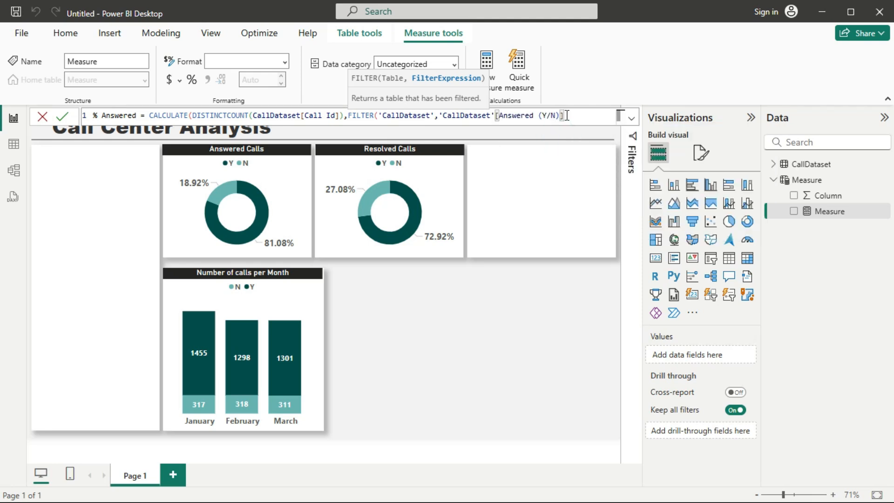
text(="Y")))
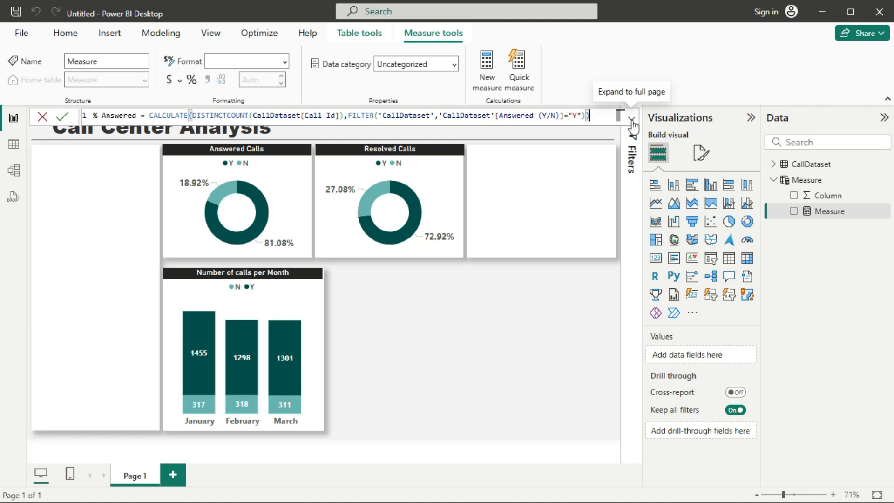
click(632, 121)
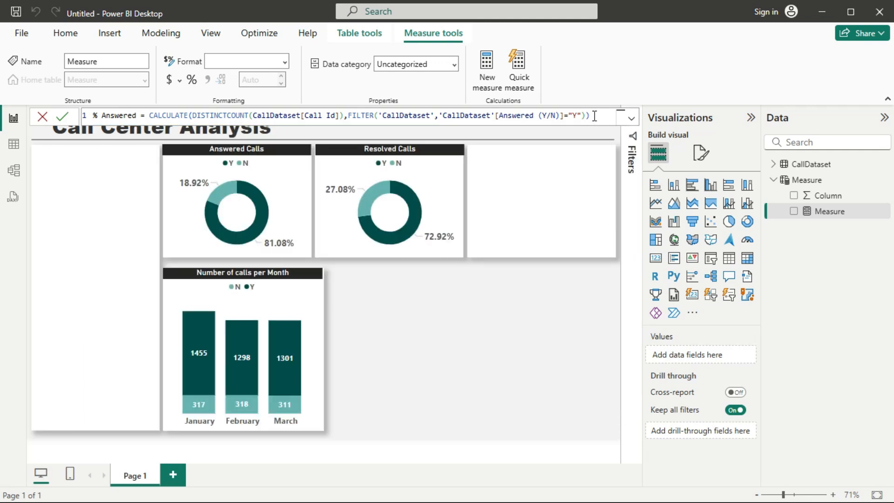
click(594, 116)
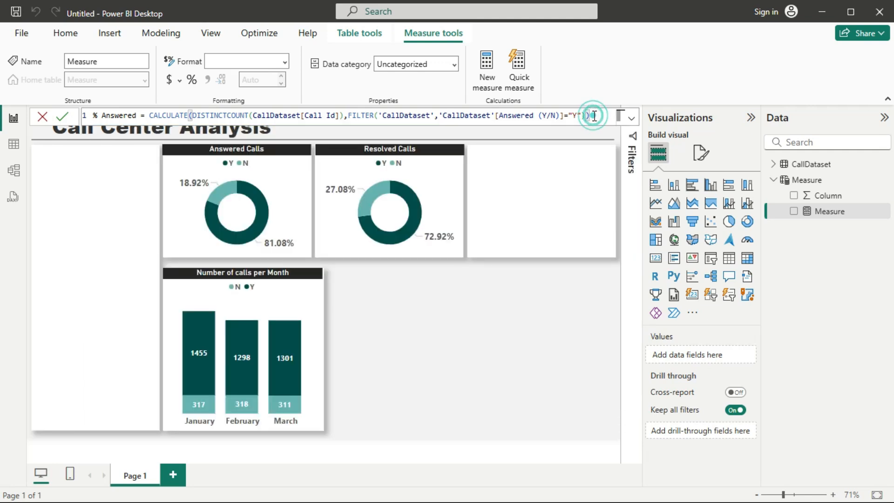
click(63, 118)
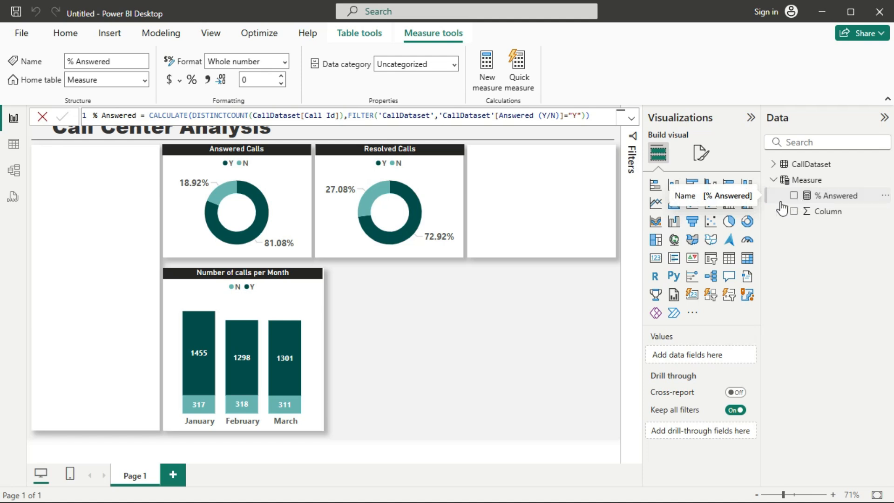
- Add a card visual to the report page showing the % Answered measure
click(465, 332)
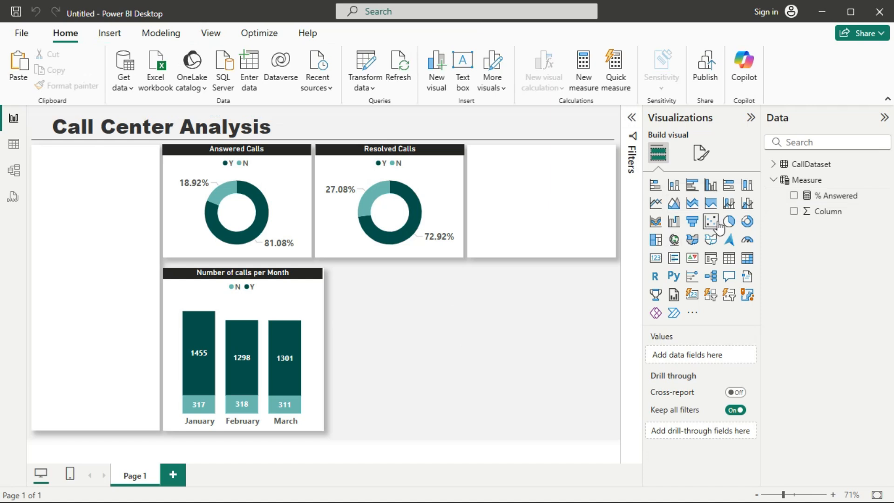
click(657, 261)
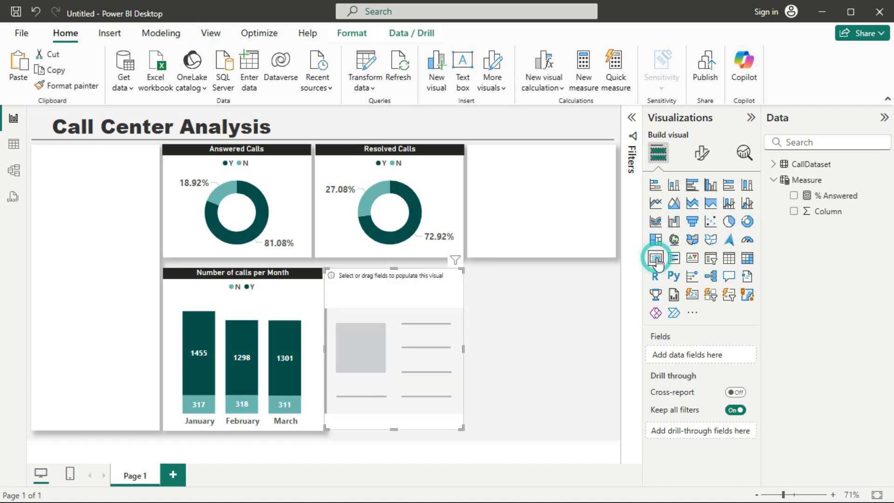
click(794, 196)
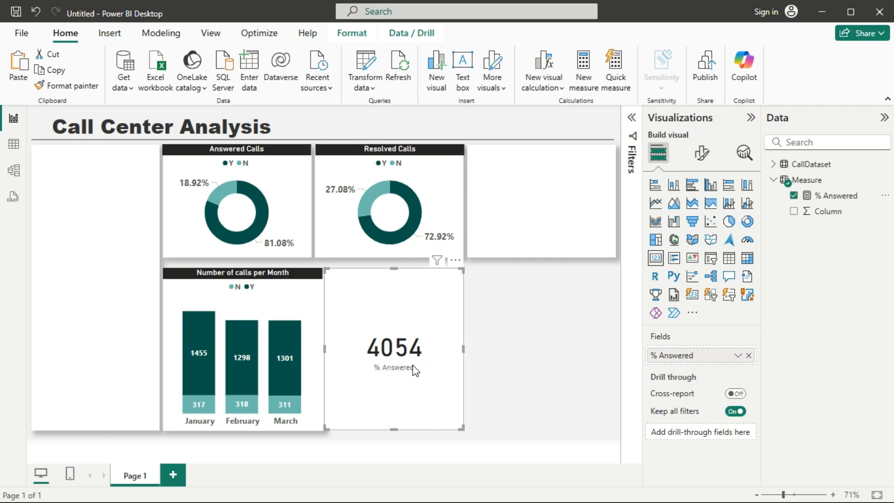
- Set the label contents of the Answered Calls donut chart's detail labels to Data value
click(297, 221)
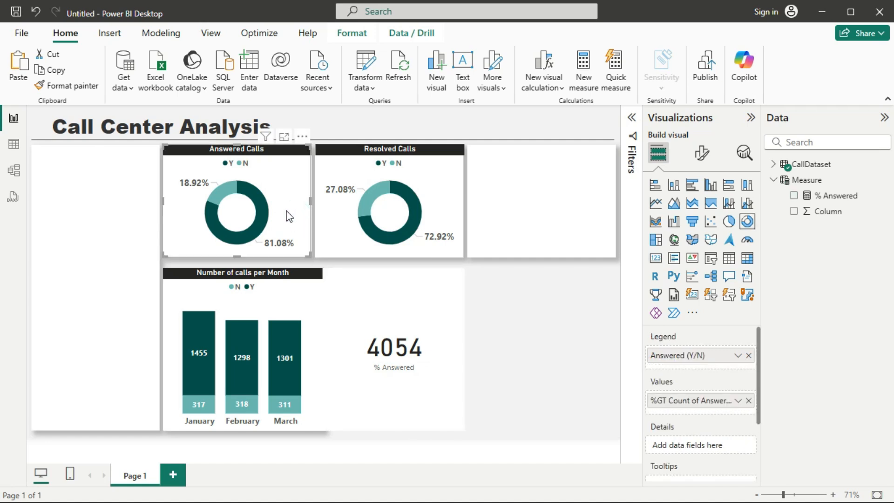
click(702, 152)
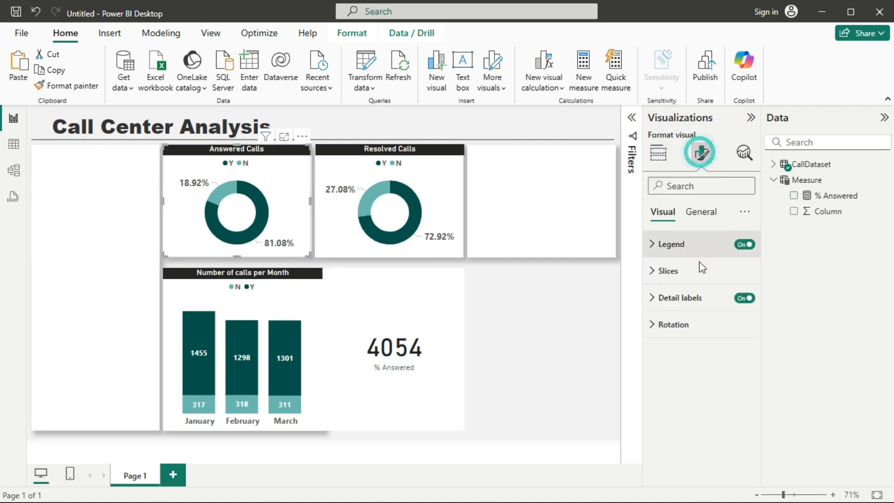
click(684, 297)
click(710, 418)
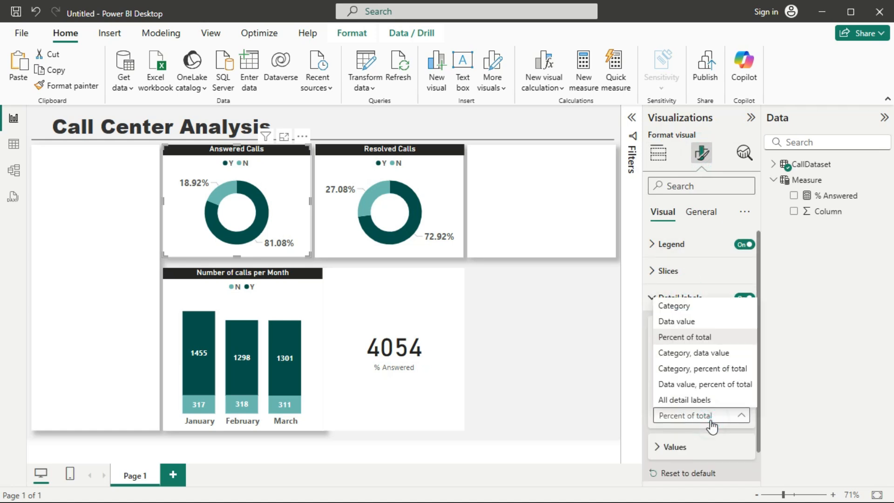
click(697, 322)
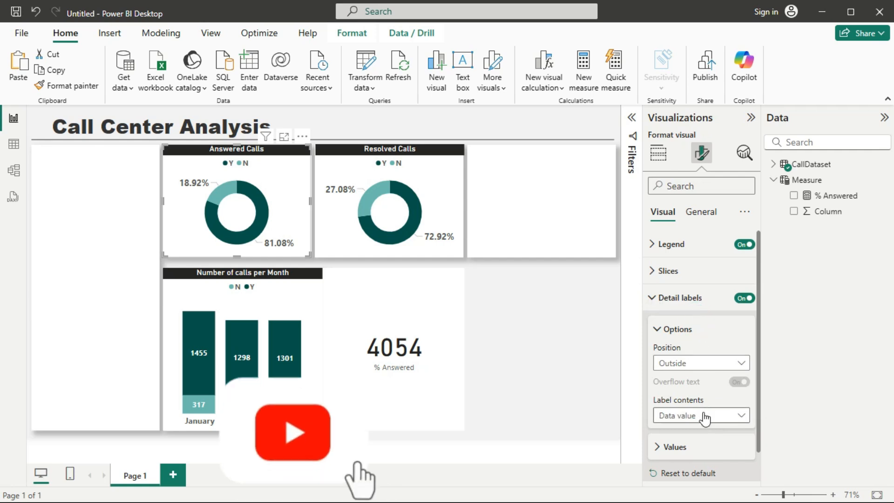
scroll(707, 417, down, 1)
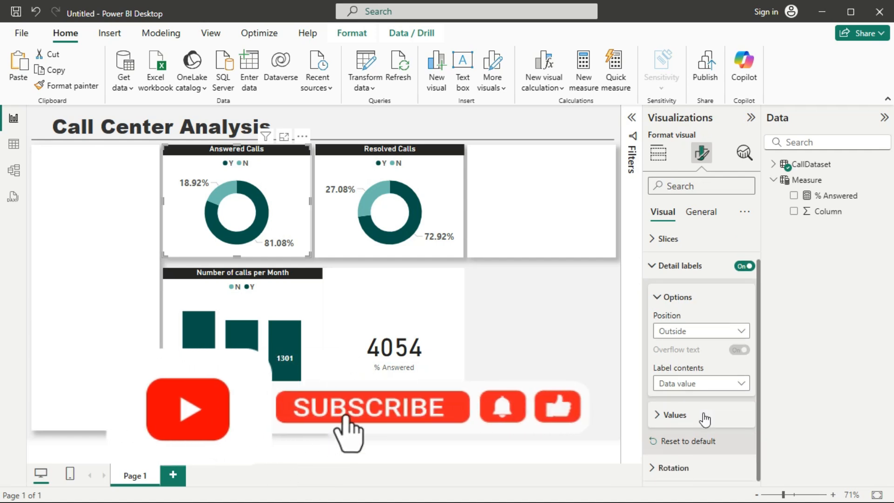
click(657, 266)
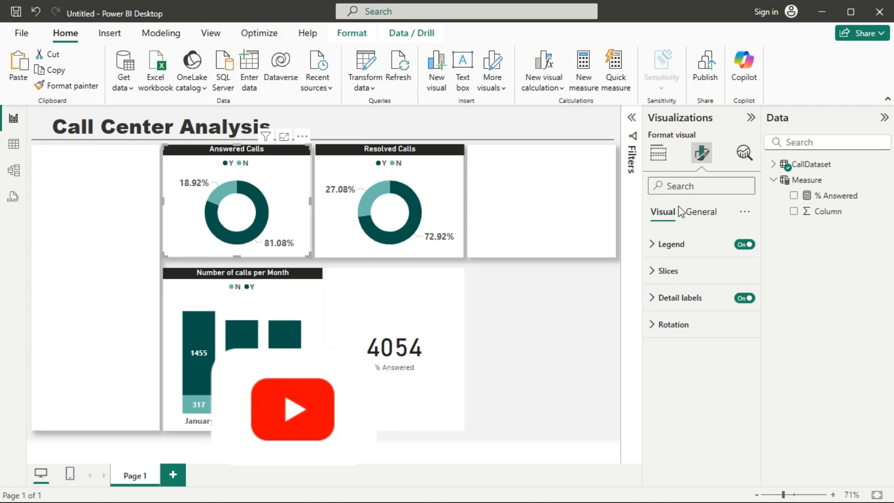
- Show the Answered (Y/N) count in the Answered Calls donut chart with No calculation
click(658, 152)
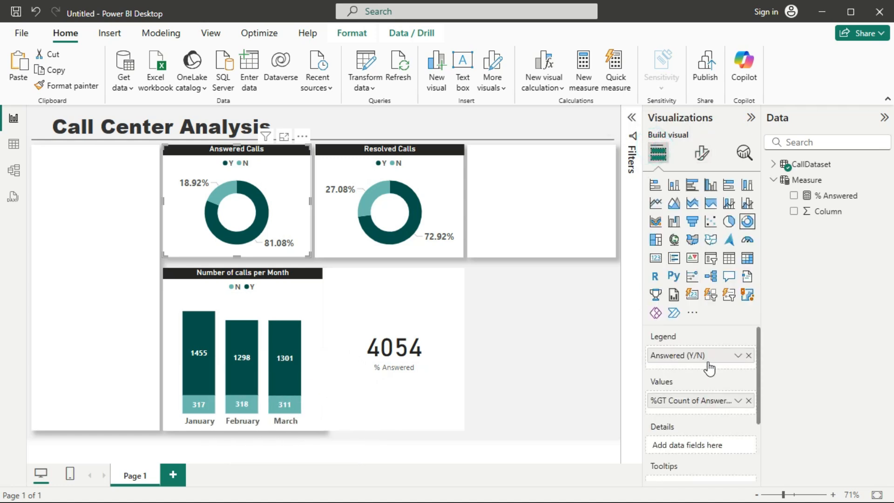
click(738, 401)
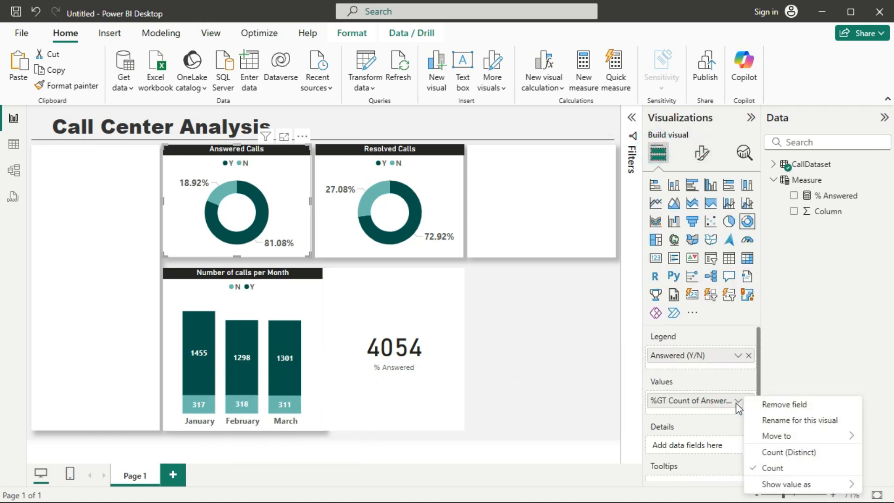
mouse_move(773, 484)
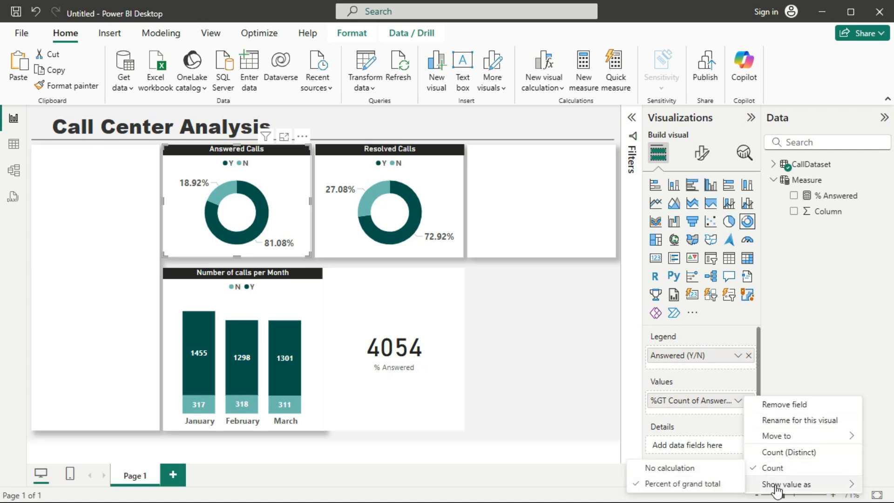
click(709, 466)
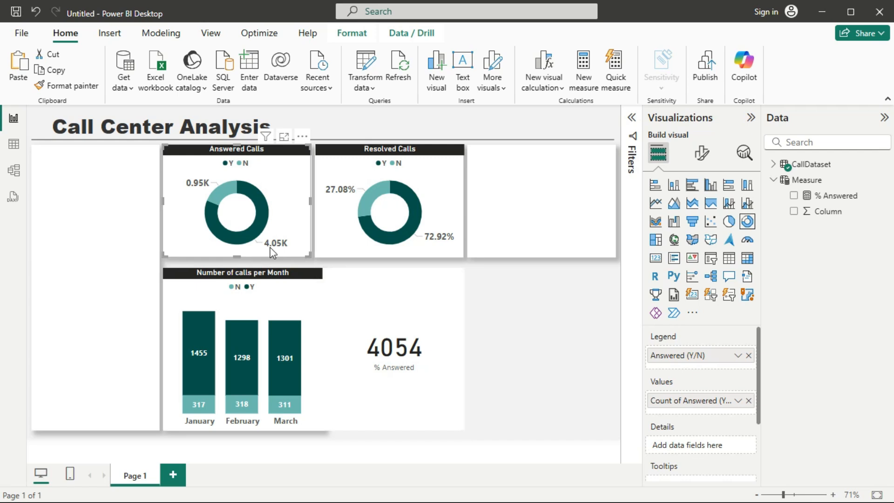
mouse_move(285, 250)
- Show the Answered Calls donut chart's count value as Percent of grand total
click(742, 405)
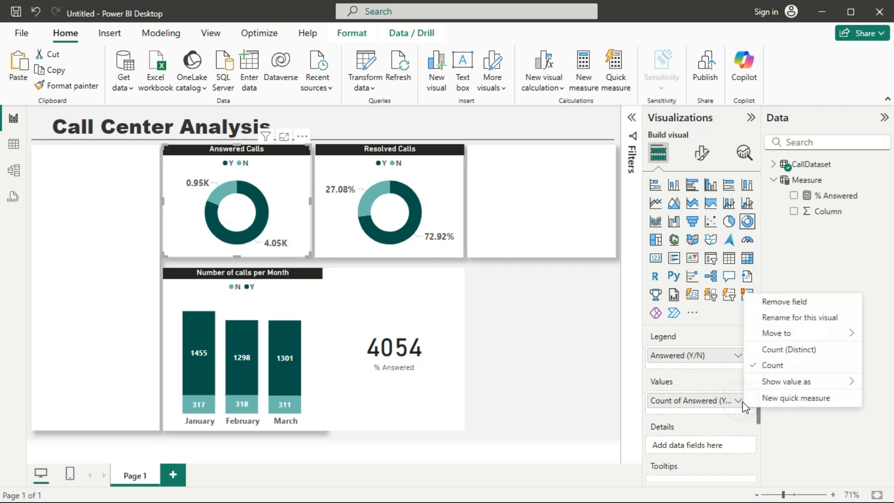
mouse_move(770, 386)
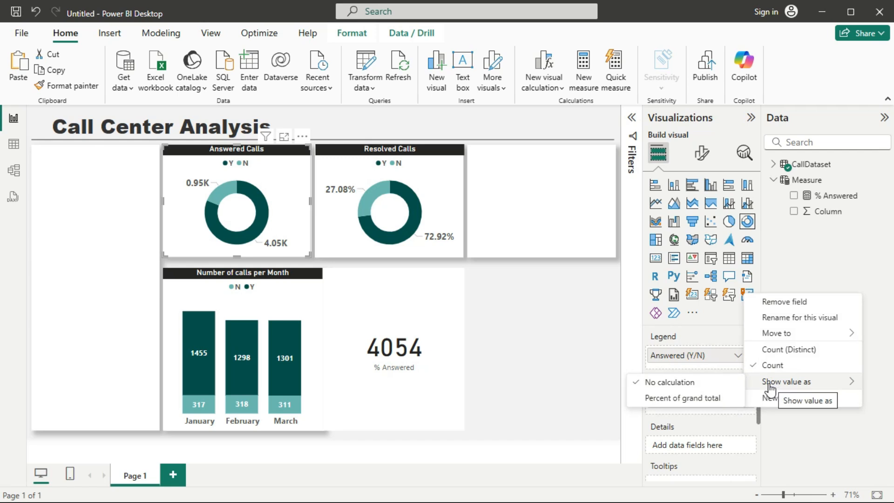
click(687, 399)
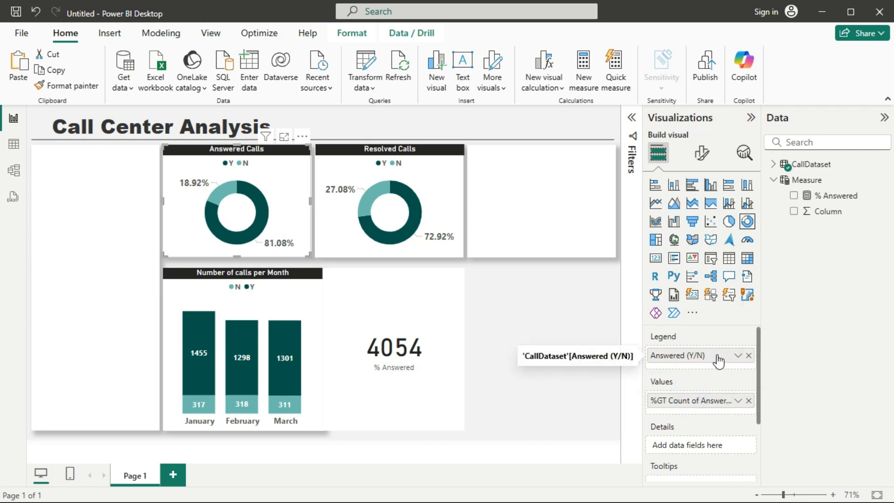
- Set the label contents of the Answered Calls donut chart's detail labels to Percent of total
click(702, 152)
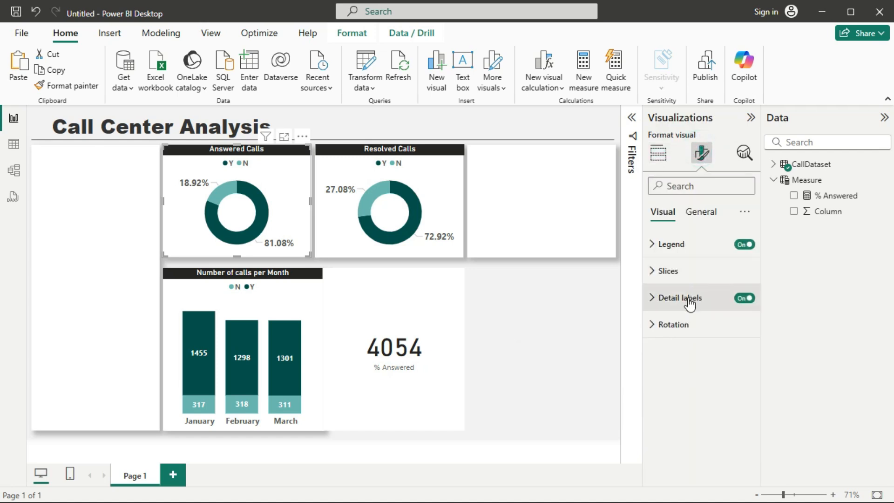
click(690, 301)
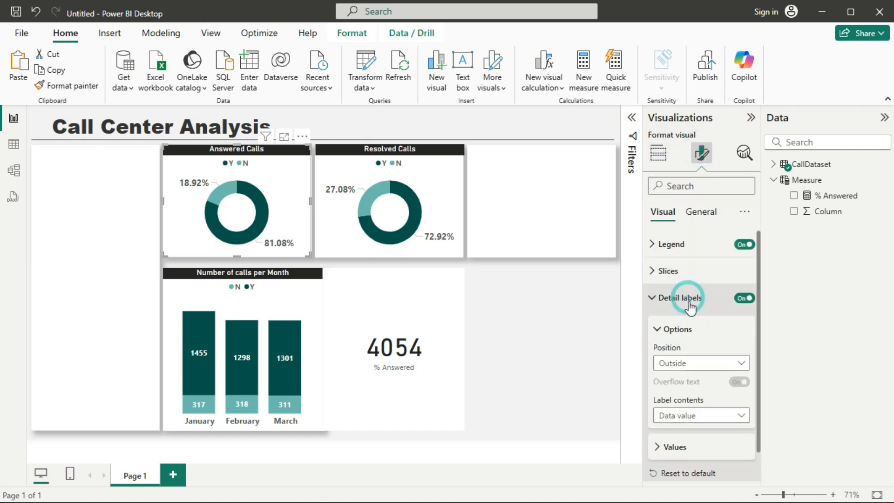
click(699, 416)
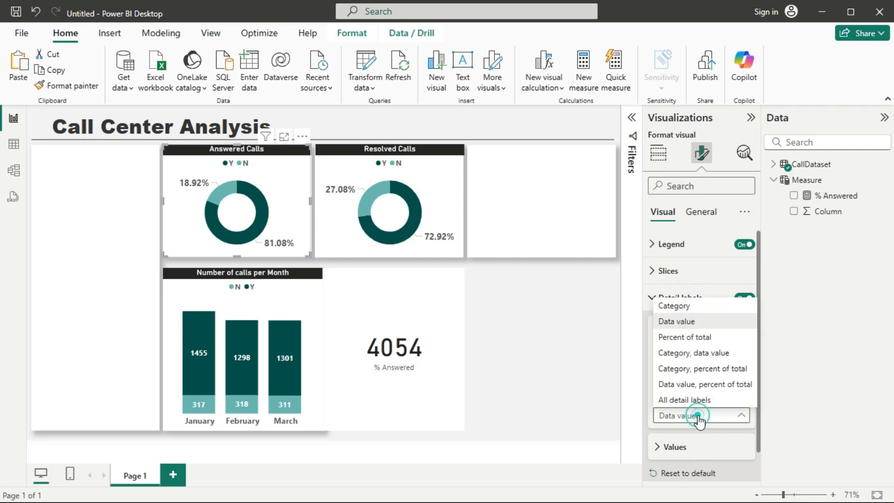
click(697, 337)
- Delete the % Answered card visual from the report page
click(550, 324)
click(436, 328)
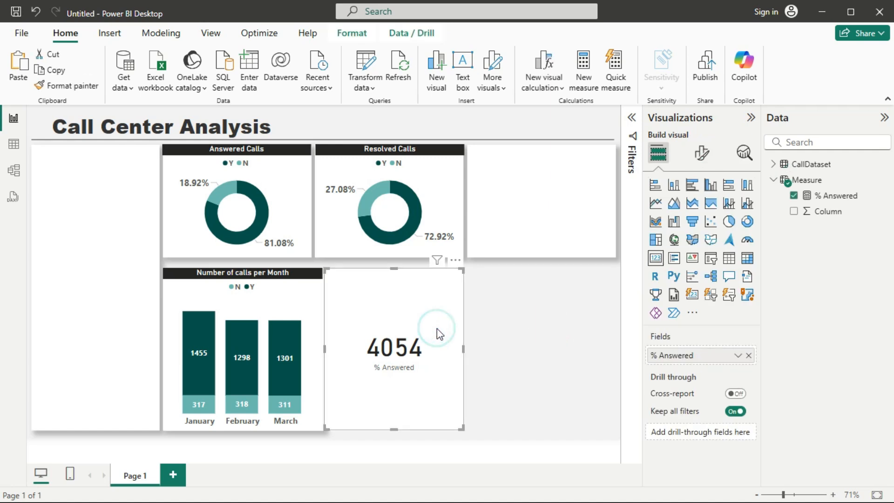
key(Delete)
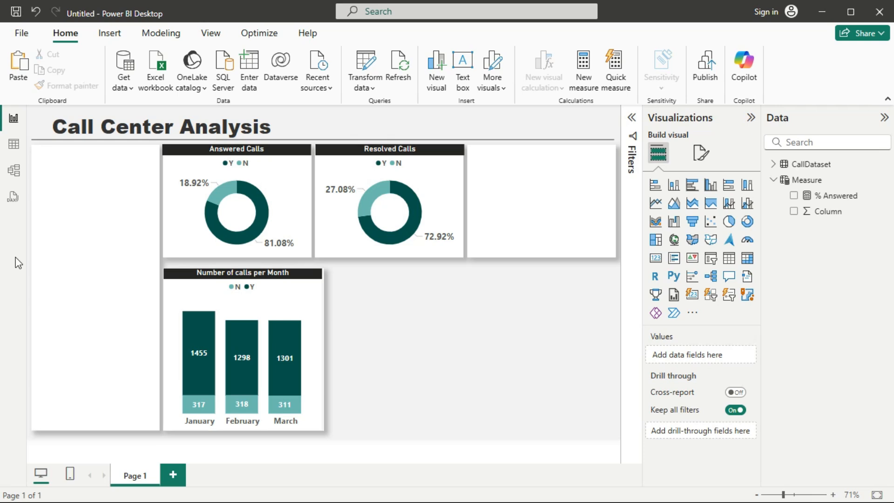
- Check the distinct values of the Resolved column in the CallDataset table and return to the report page
click(14, 145)
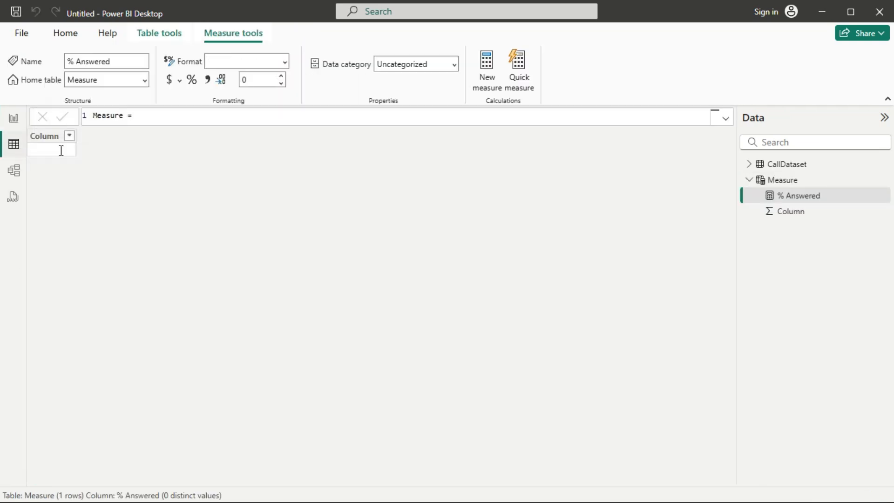
click(785, 165)
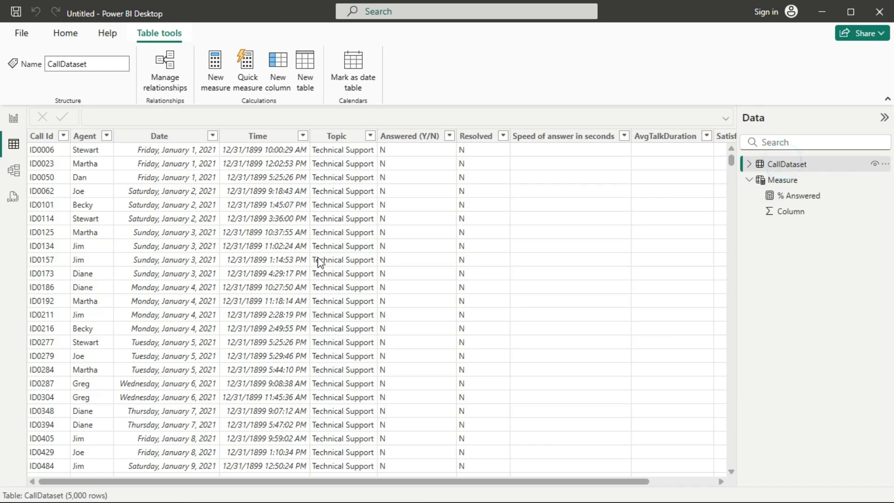
click(504, 136)
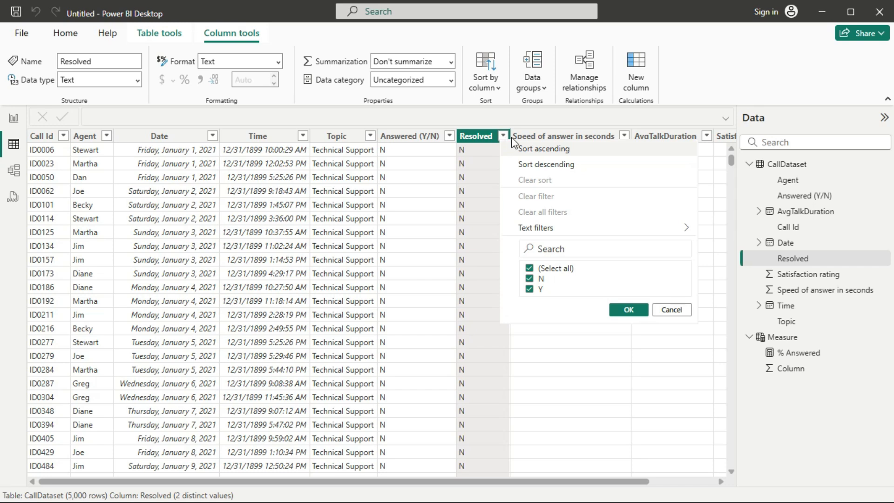
click(13, 119)
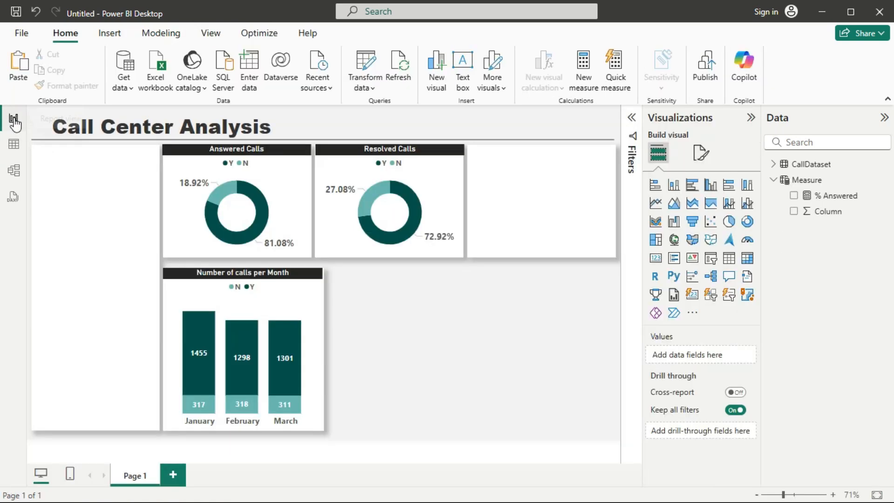
- Copy the full DAX formula of the % Answered measure
click(846, 203)
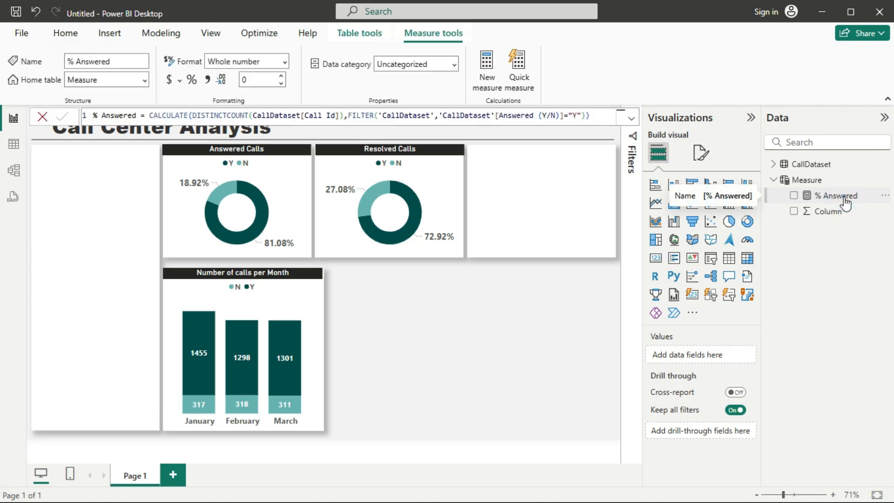
click(596, 115)
key(ctrl+a)
key(ctrl+c)
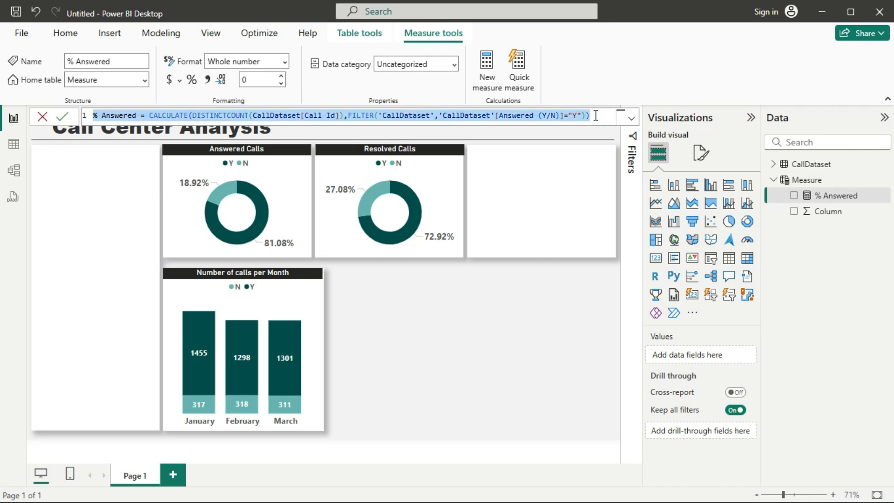
click(822, 249)
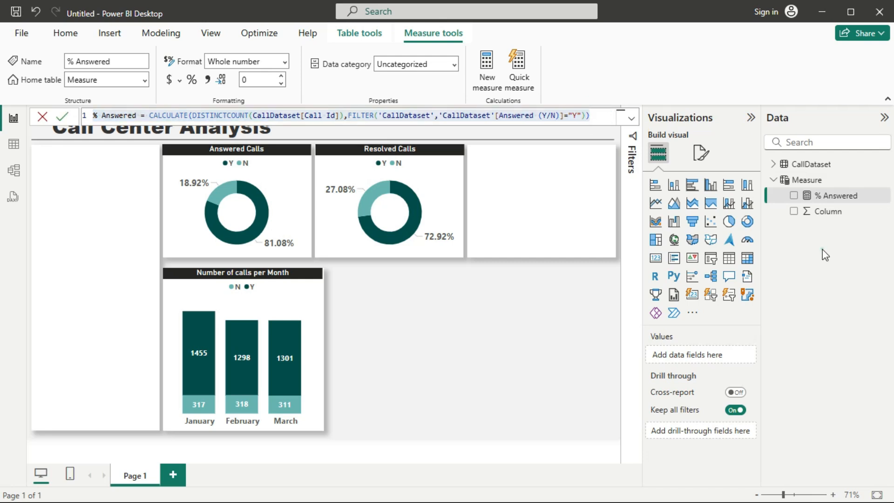
- Create a new measure in the Measure table from the copied formula and select the word Answered in its name
right_click(807, 183)
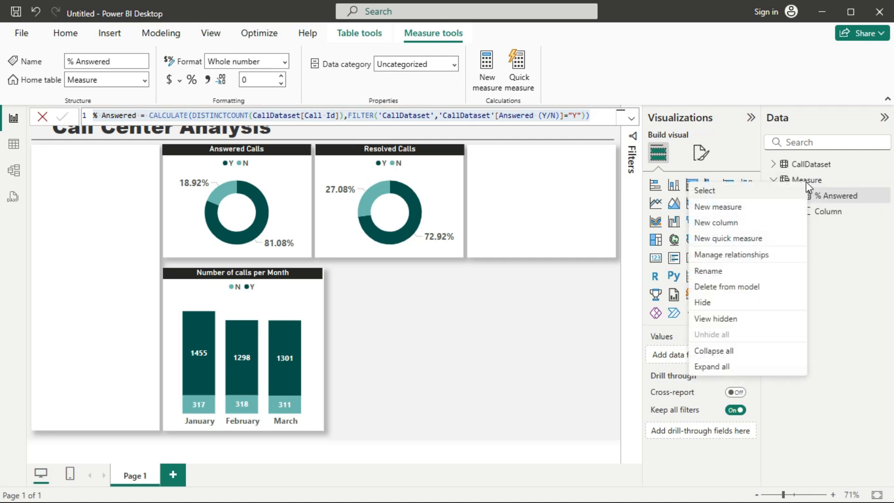
click(745, 213)
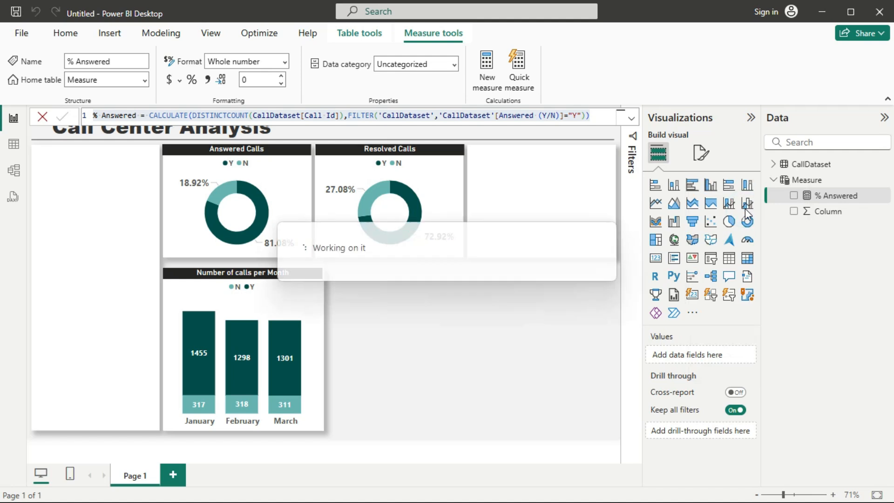
key(ctrl+v)
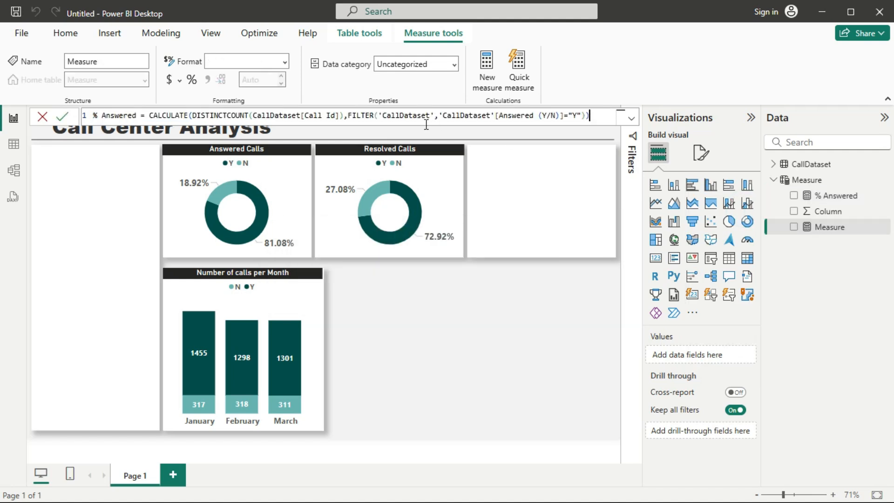
double_click(121, 116)
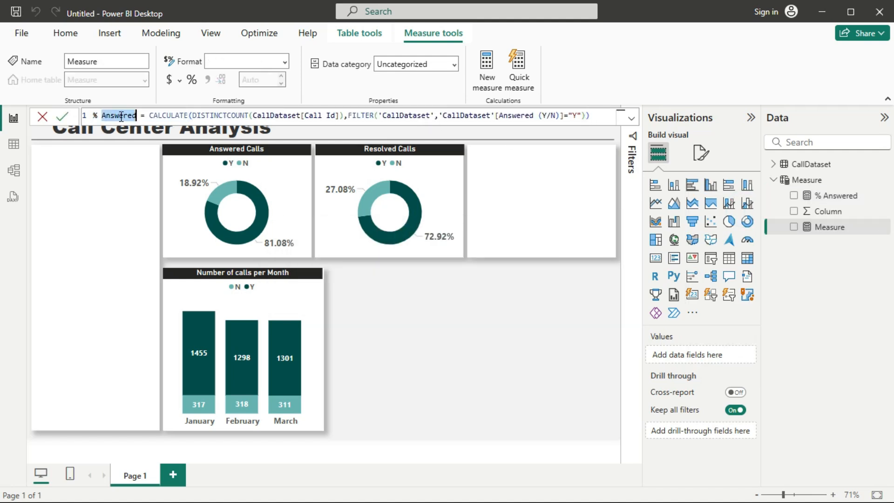
- Name the new measure % Resolved and make its formula filter CallDataset on [Resolved]="Y" instead of the Answered column
text(Reso)
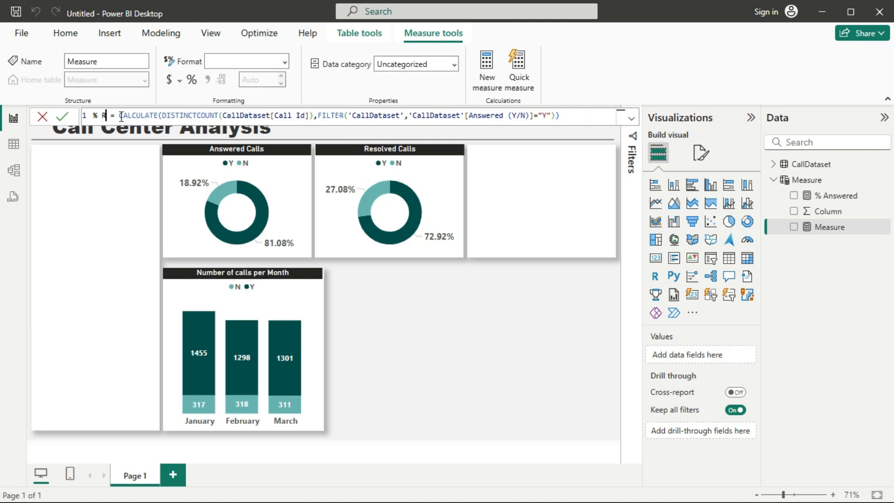
text(lved)
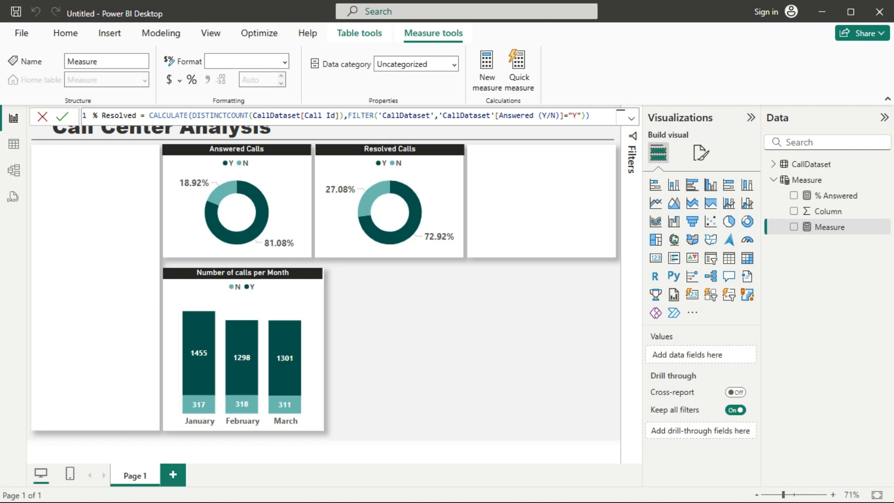
click(557, 114)
key(BackSpace)
key(BackSpace)
key(BackSpace)
key(BackSpace)
key(BackSpace)
key(BackSpace)
key(BackSpace)
key(BackSpace)
key(BackSpace)
key(BackSpace)
key(BackSpace)
key(BackSpace)
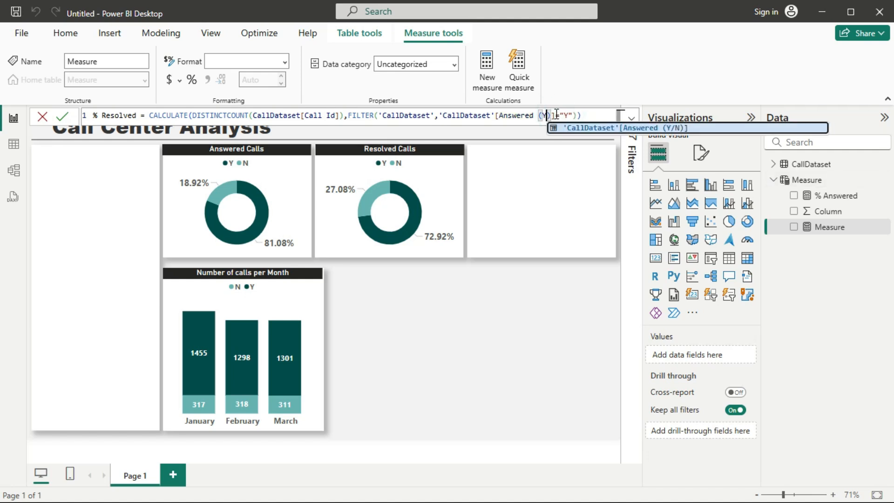
key(BackSpace)
key(BackSpace)
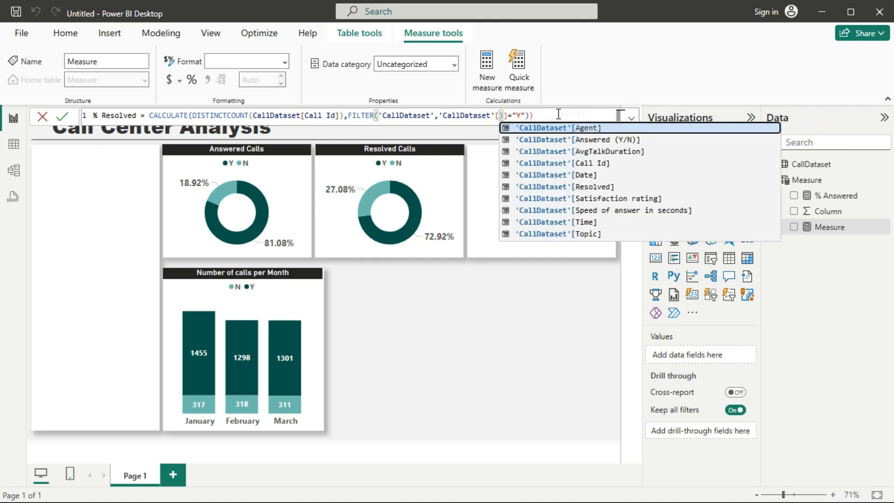
click(592, 188)
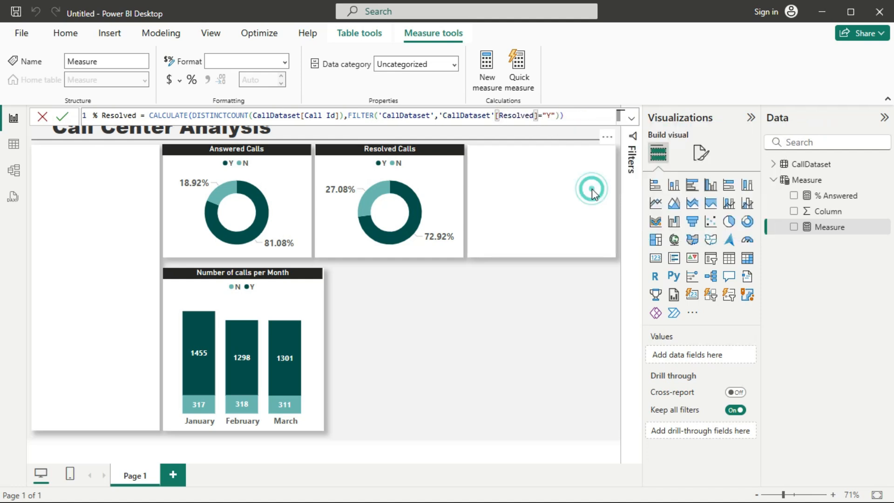
click(580, 115)
key(Return)
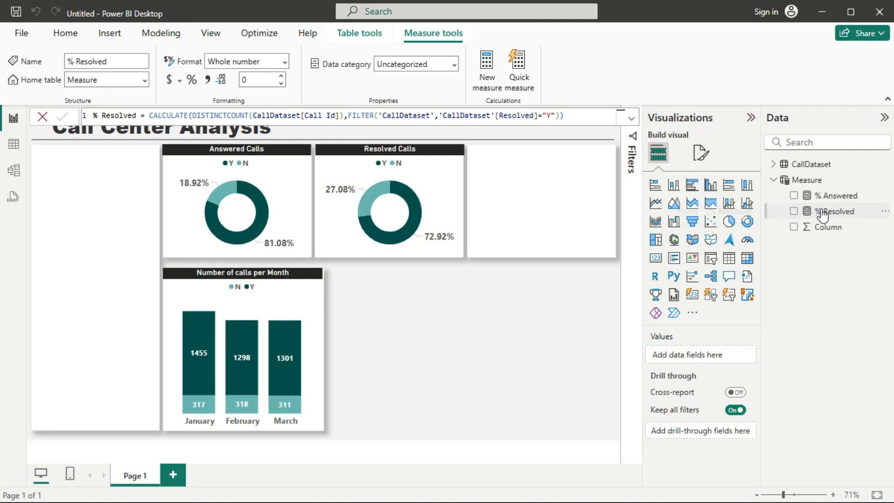
- Insert a table visual beside the Number of calls per Month chart and add the CallDataset Agent field to it
click(432, 315)
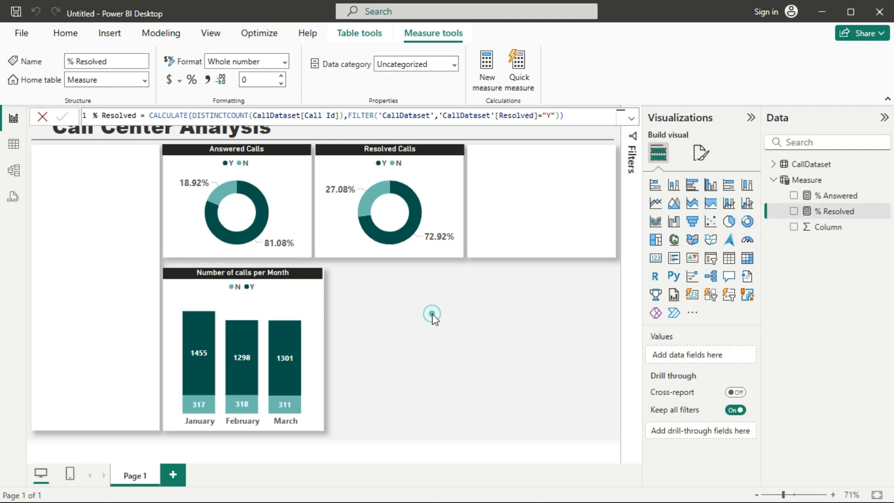
click(729, 259)
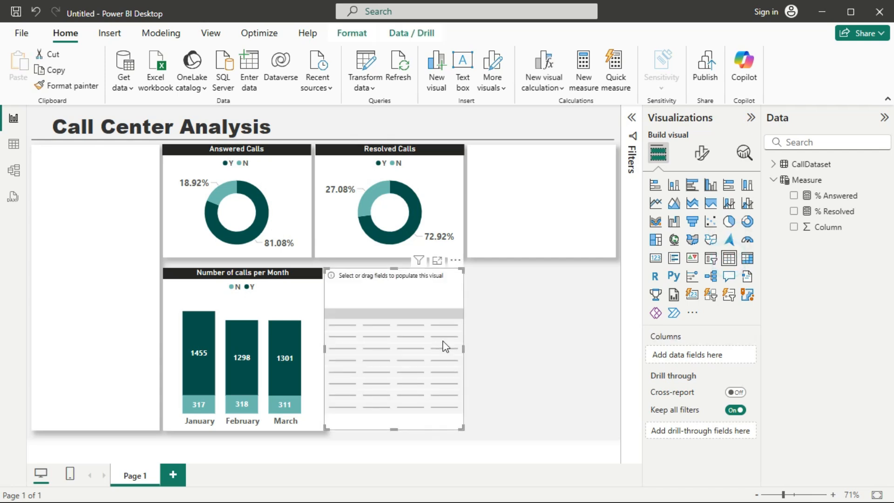
click(776, 180)
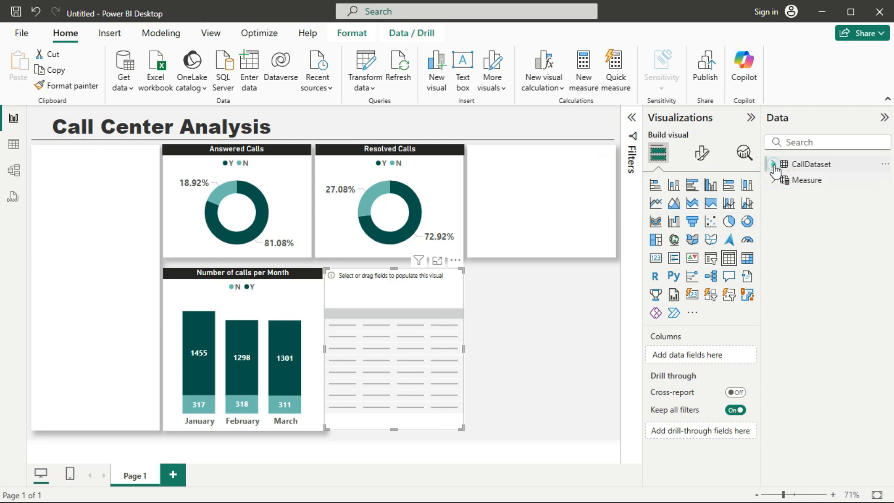
click(774, 164)
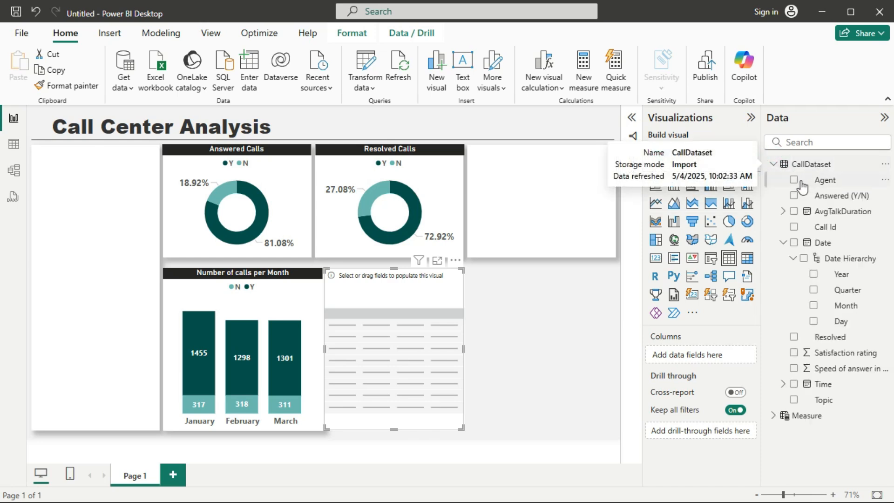
click(794, 180)
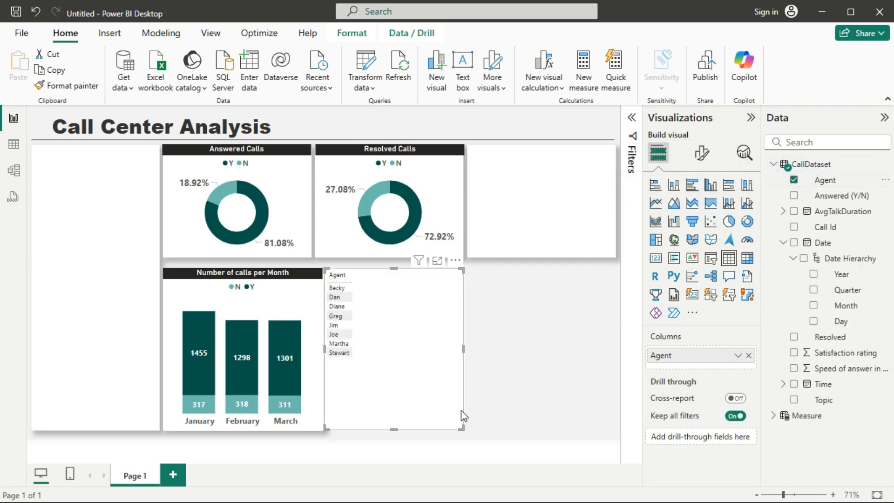
- Resize the agent table to be shorter and wider, extending beneath the empty card beside Resolved Calls
drag(460, 429, 460, 370)
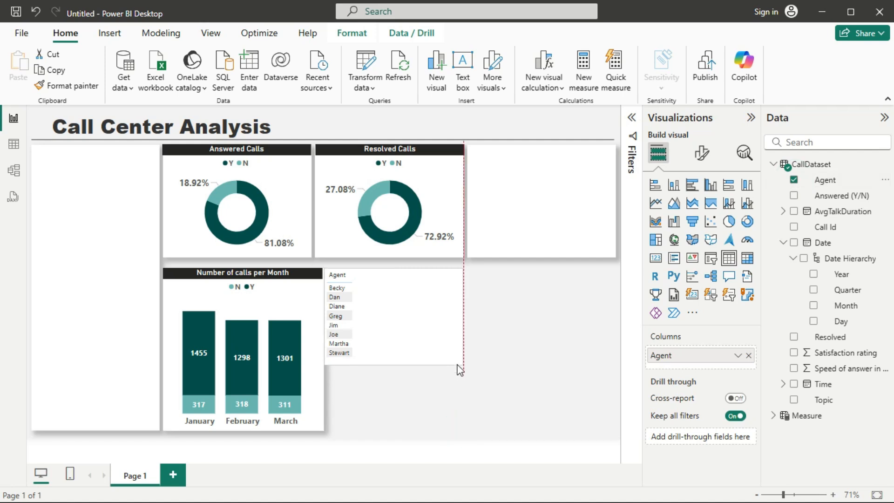
drag(460, 370, 460, 368)
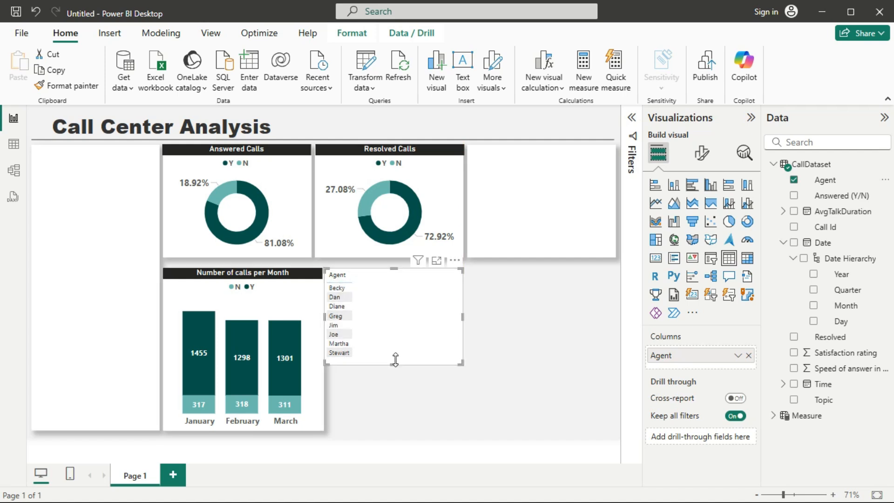
drag(392, 361, 393, 383)
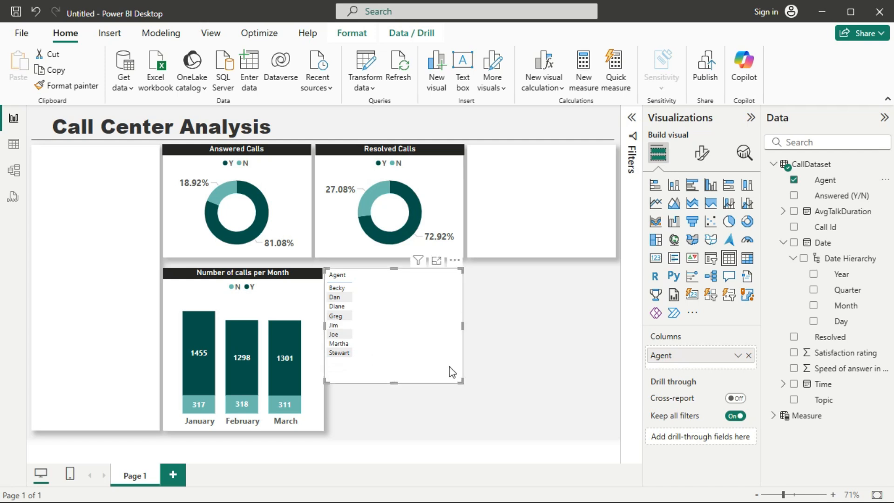
drag(461, 381, 548, 374)
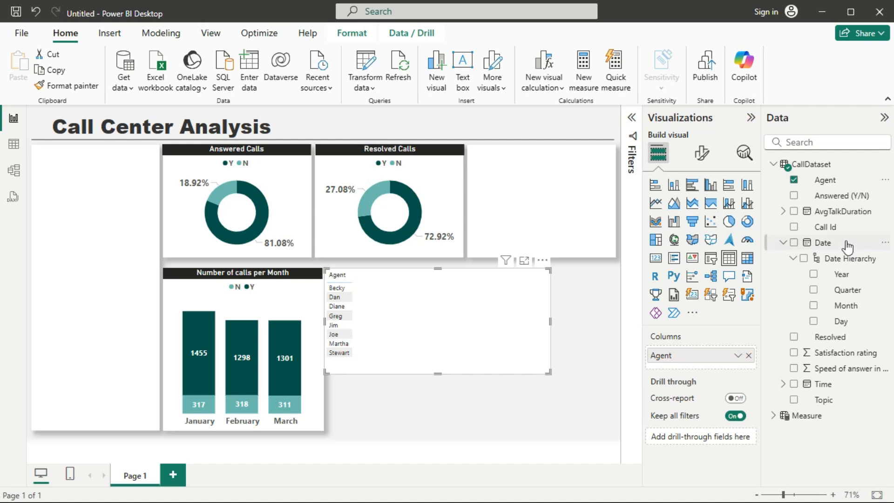
- Add the % Answered and % Resolved measures as columns of the agent table
click(774, 165)
click(775, 181)
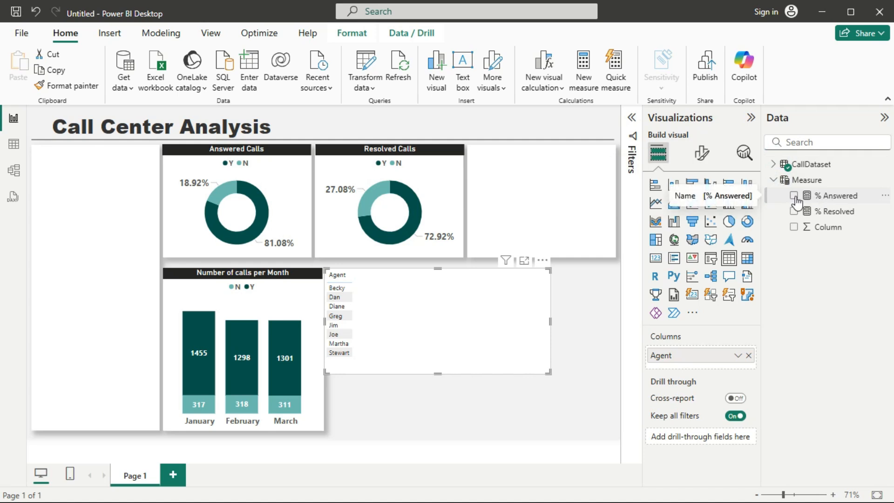
click(795, 196)
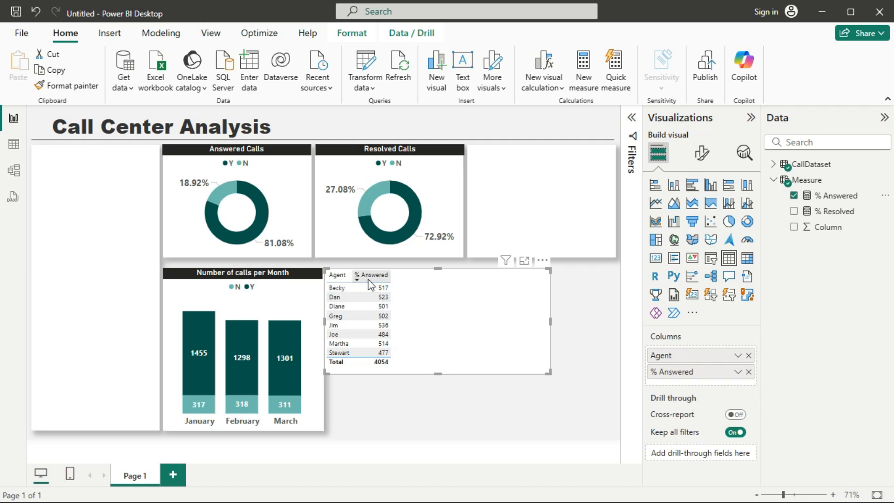
click(794, 212)
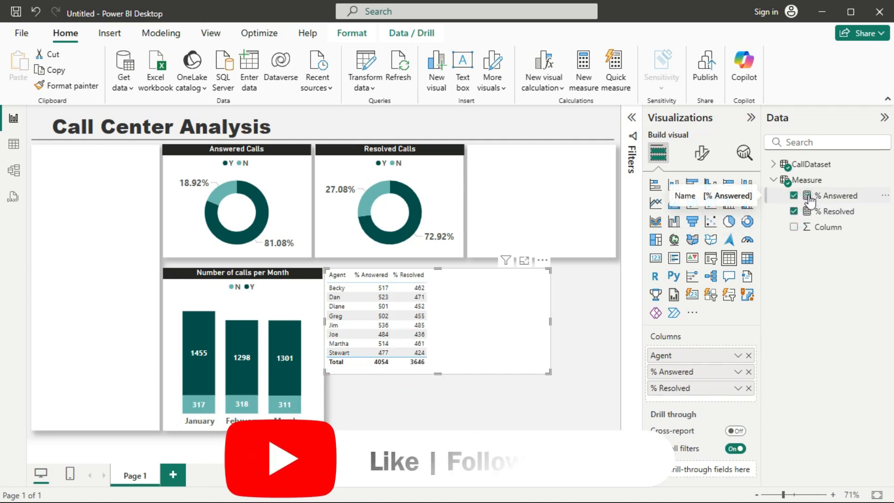
- Rename the % Answered measure to No. Answered in its formula
click(810, 197)
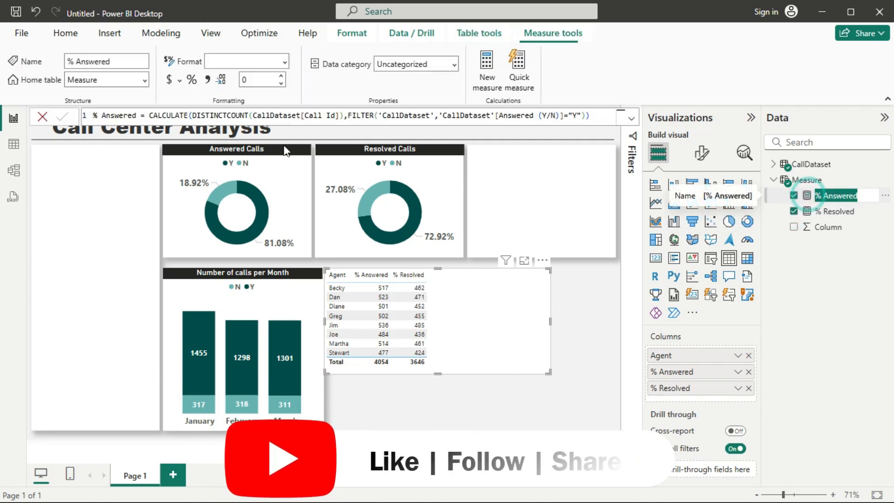
click(97, 115)
key(BackSpace)
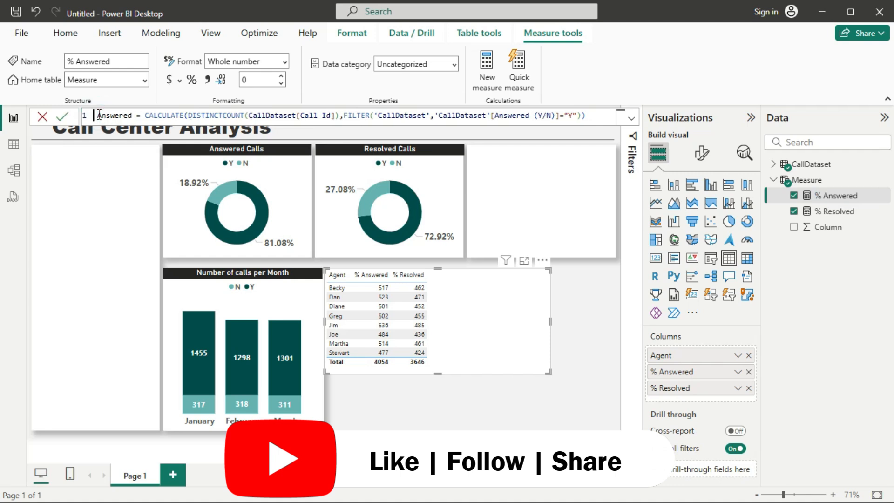
text(No )
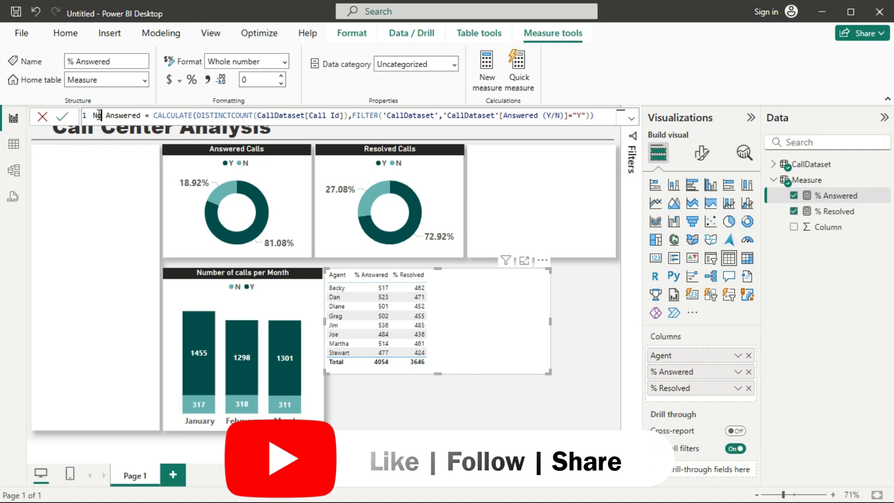
text(.)
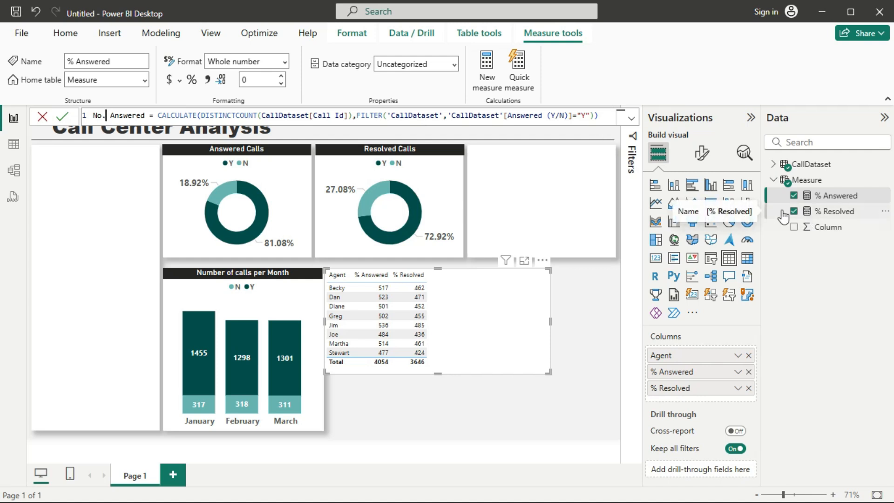
click(63, 116)
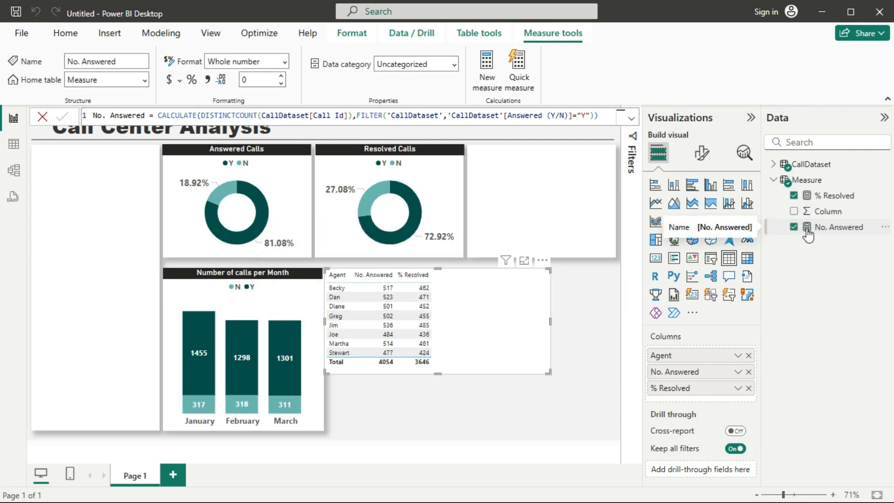
- Rename the % Resolved measure to No. Resolved in its formula
double_click(807, 229)
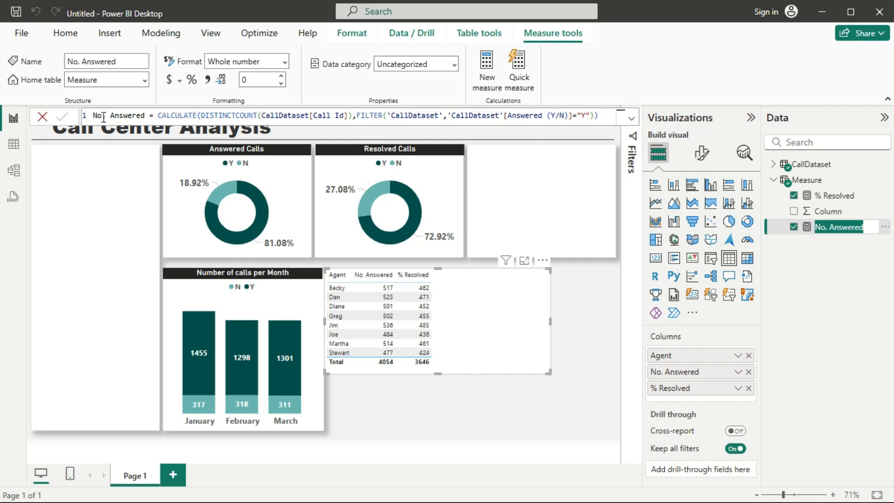
double_click(807, 196)
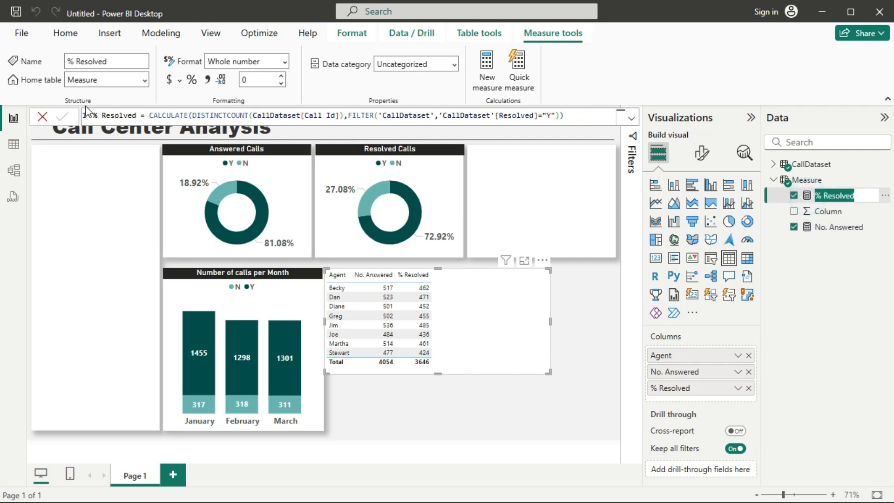
click(100, 118)
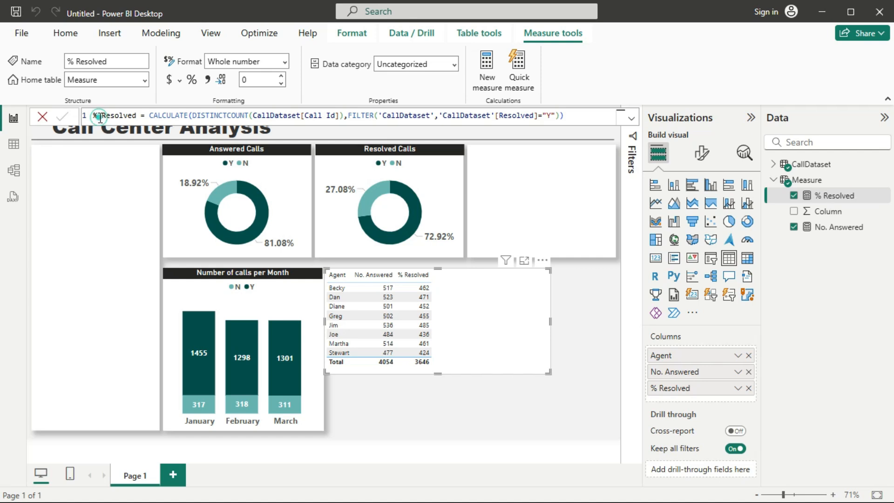
click(97, 116)
key(BackSpace)
text(No.)
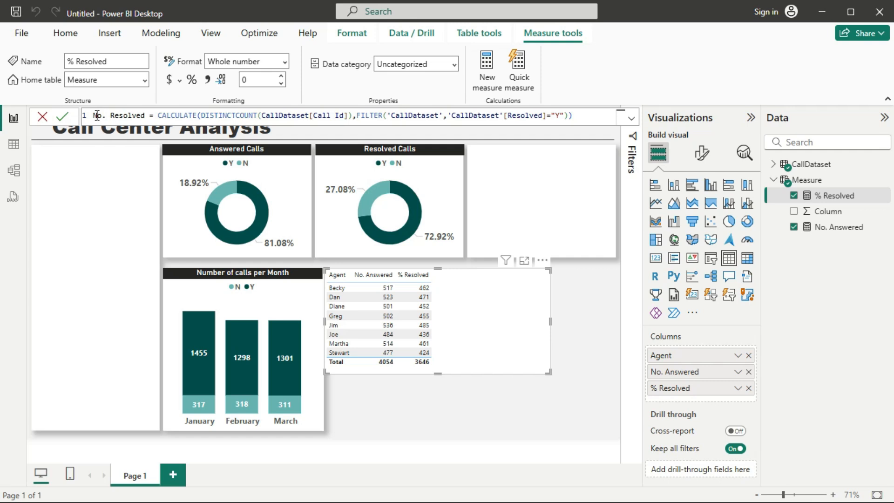
click(466, 166)
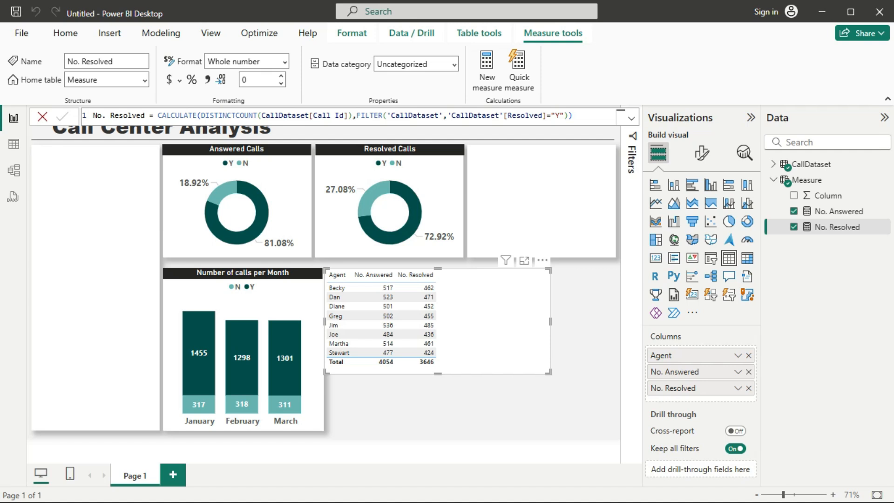
- Add the CallDataset Satisfaction rating field to the agent table and summarize it as Average
click(794, 211)
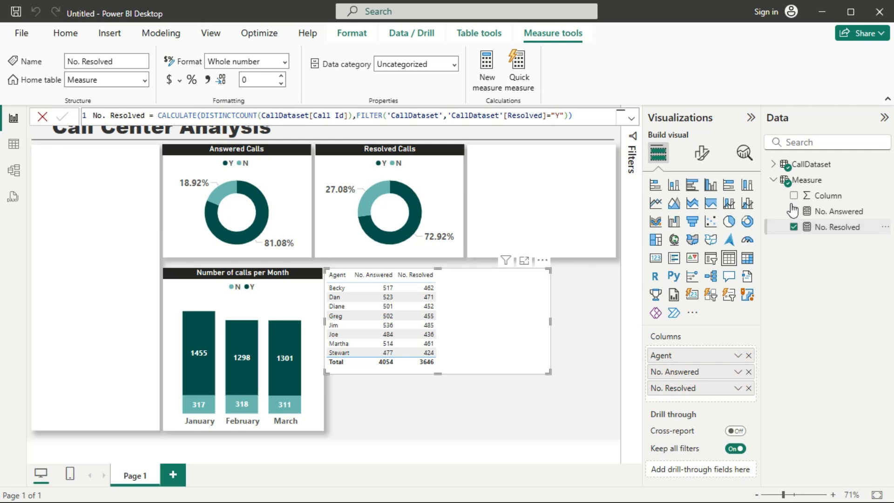
click(773, 179)
click(774, 164)
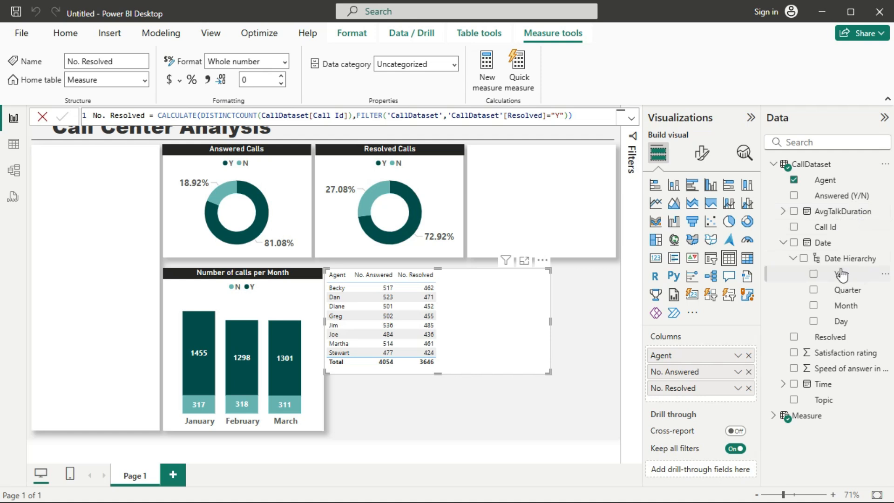
click(783, 242)
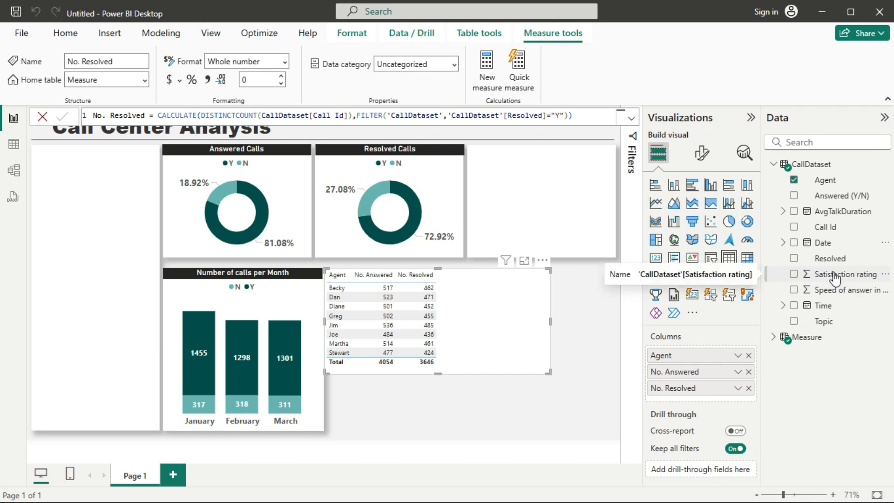
drag(835, 279, 713, 395)
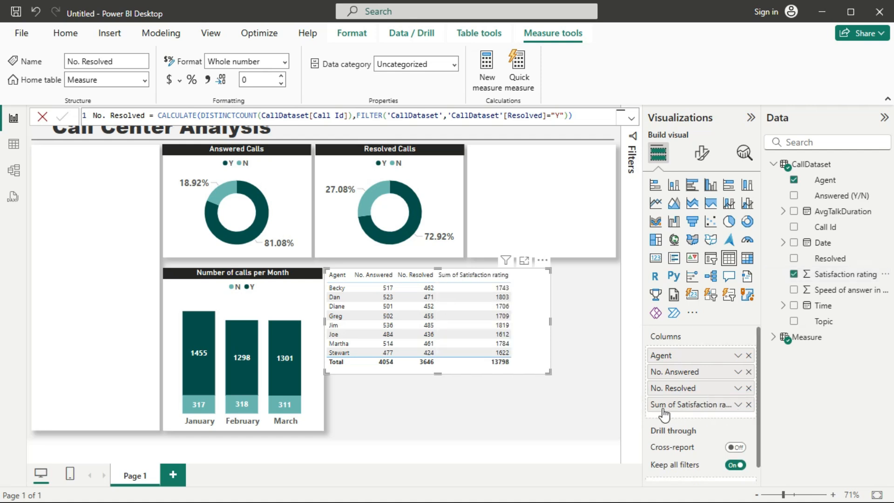
click(738, 406)
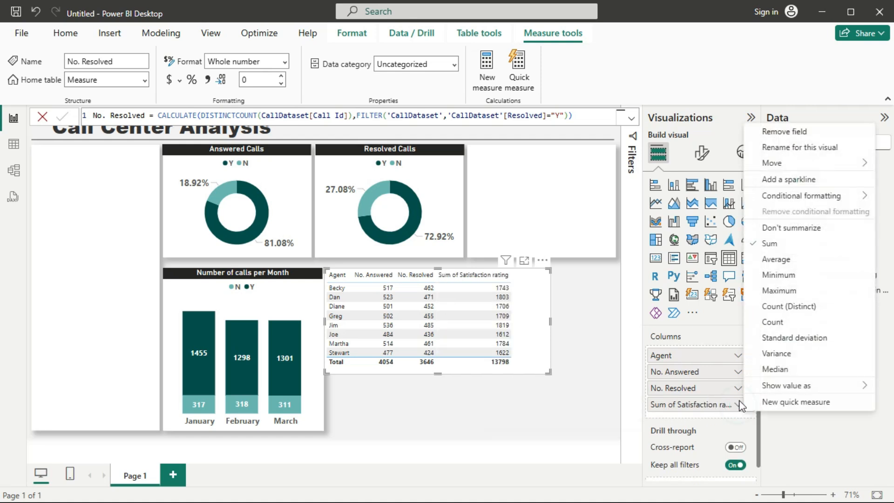
click(774, 259)
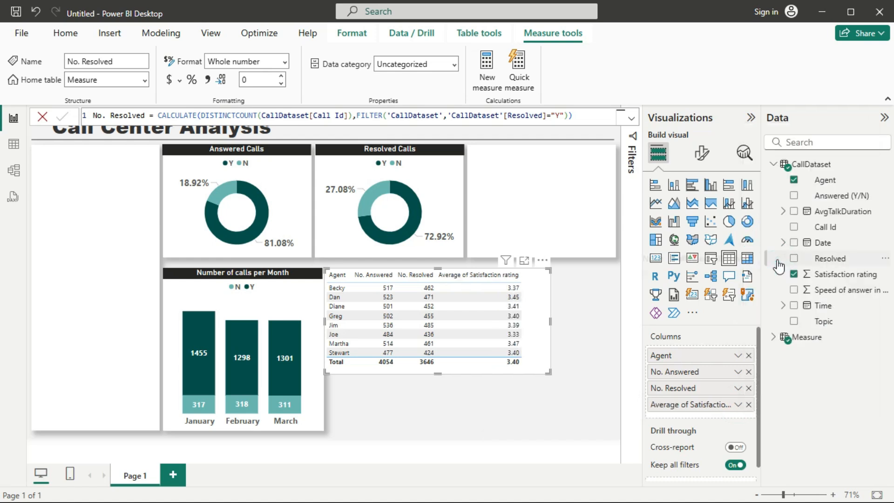
- Add the CallDataset Speed of answer in seconds field to the agent table and summarize it as Average
drag(842, 298, 712, 418)
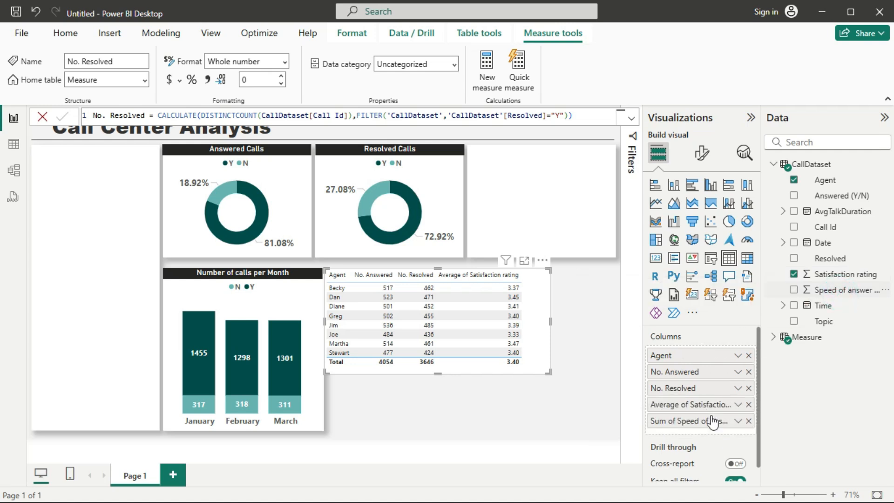
click(738, 421)
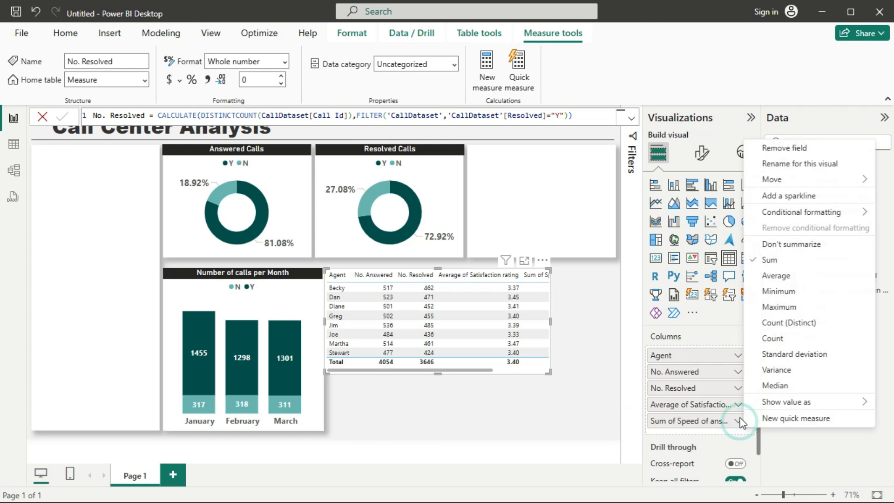
click(772, 276)
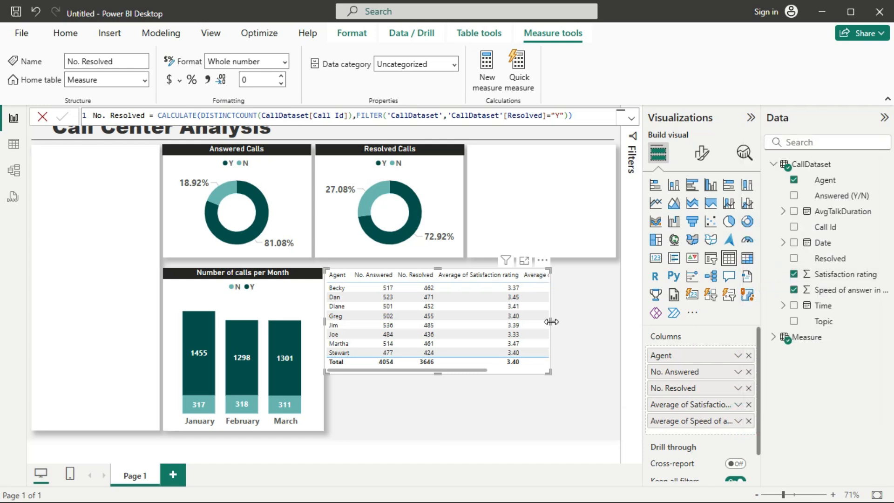
- Enlarge the agent table so it fills the empty area beside the monthly calls chart
drag(551, 321, 612, 325)
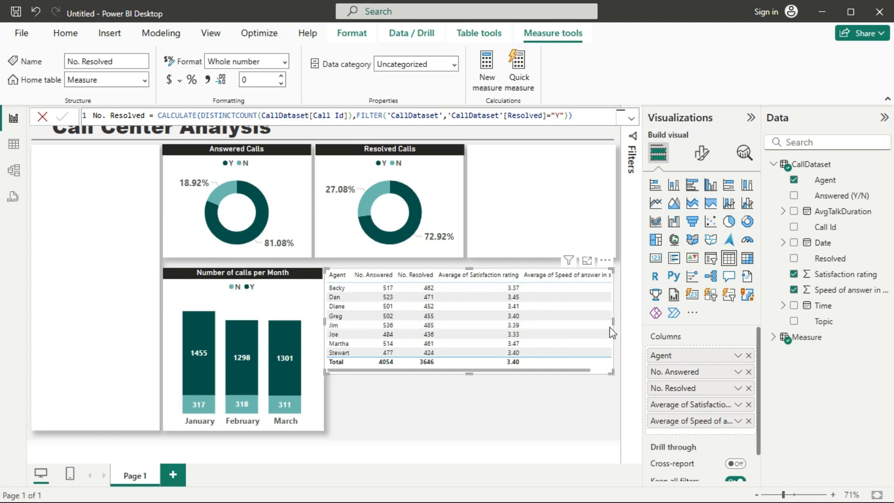
drag(469, 373, 473, 429)
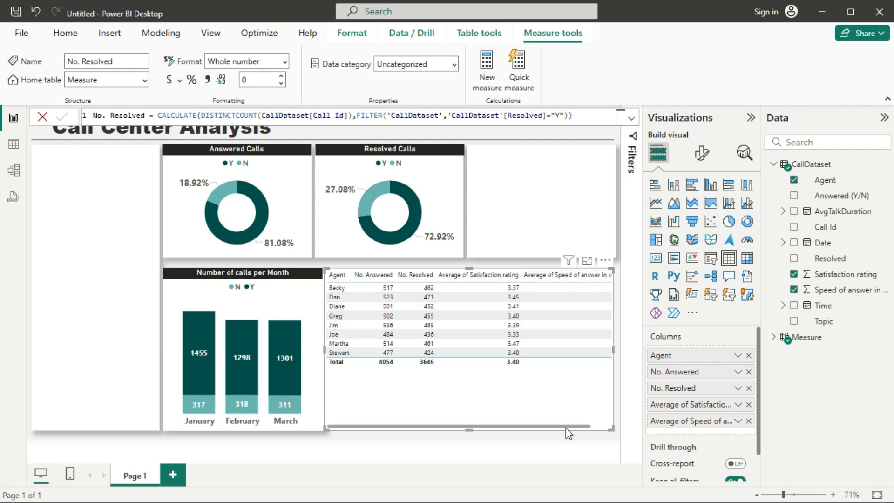
drag(566, 429, 511, 435)
- Narrow the Number of calls per Month chart and the white background shape behind it
click(319, 358)
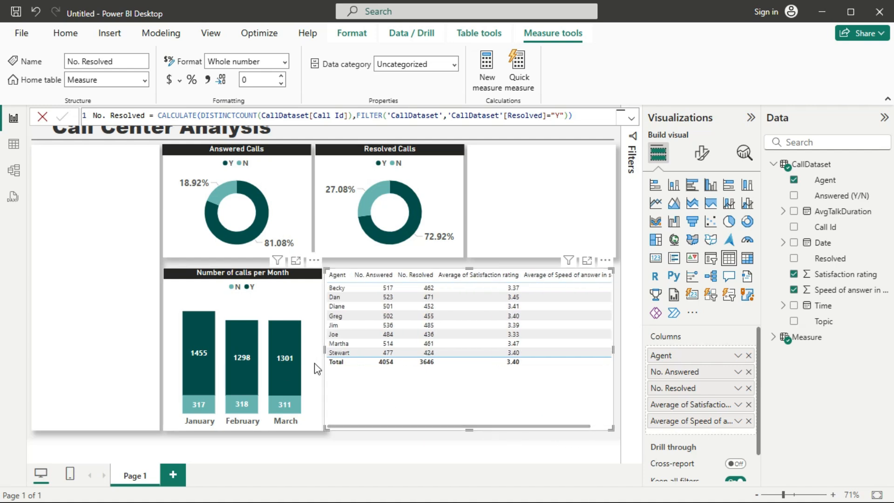
drag(319, 361, 299, 353)
click(311, 346)
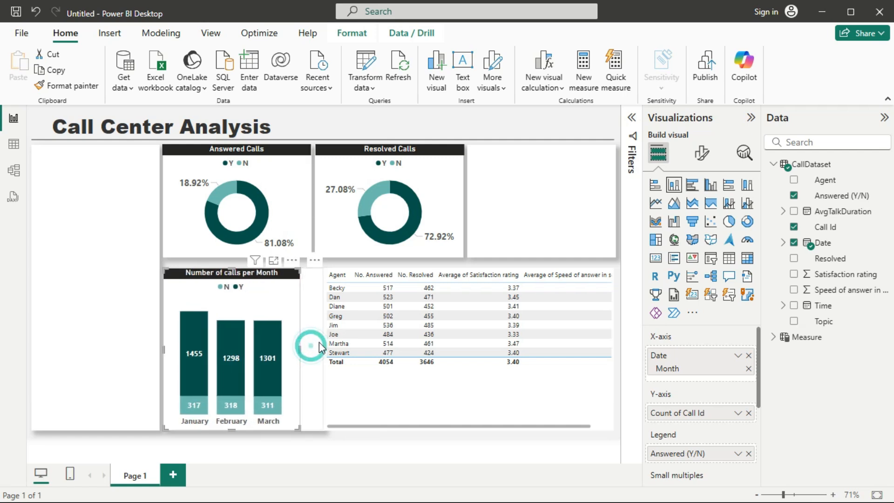
drag(322, 350, 309, 355)
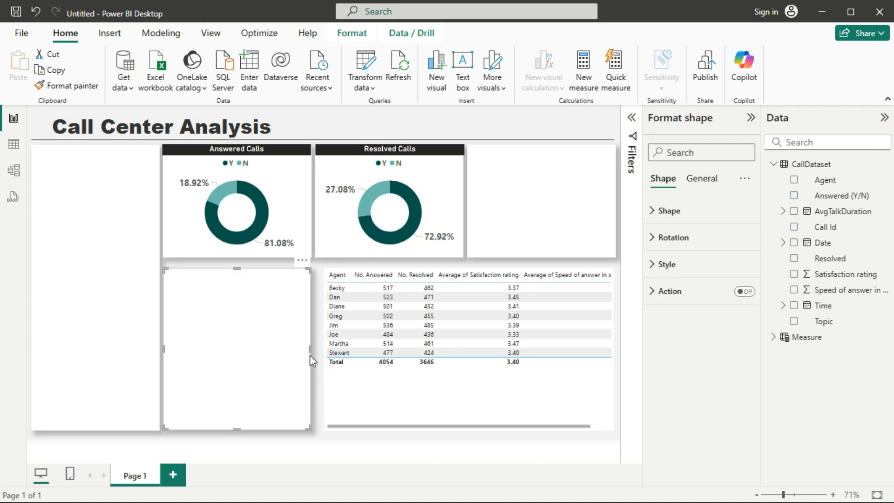
- Move the agent table closer to the monthly calls chart and widen it to fit the speed of answer column
click(336, 395)
drag(336, 395, 325, 391)
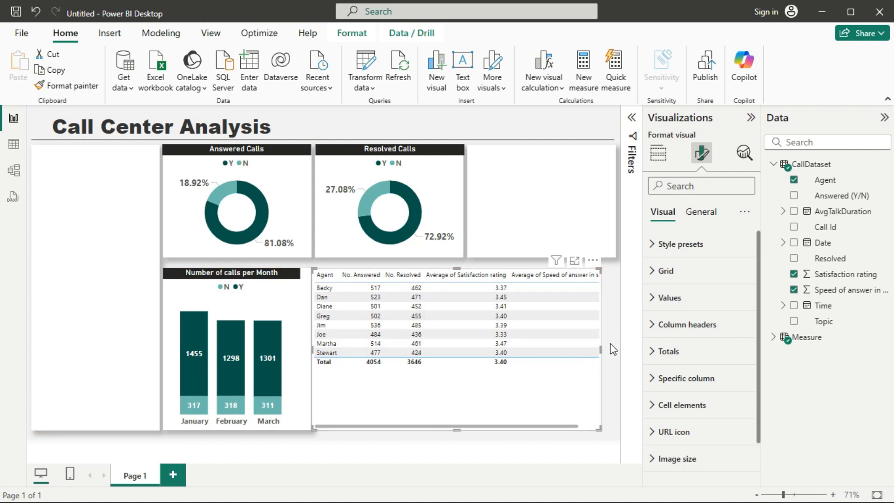
drag(600, 349, 618, 350)
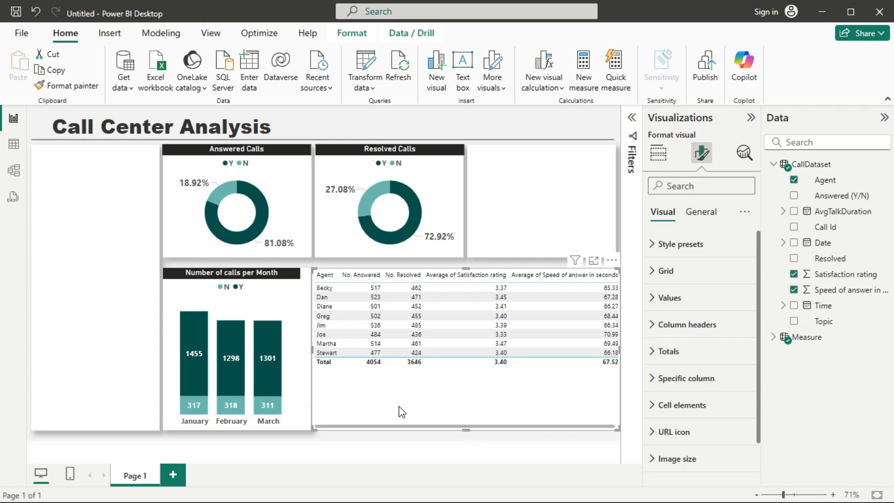
- Narrow the background shape to the monthly chart's width, then shift the agent table beside it and widen the table slightly
click(302, 327)
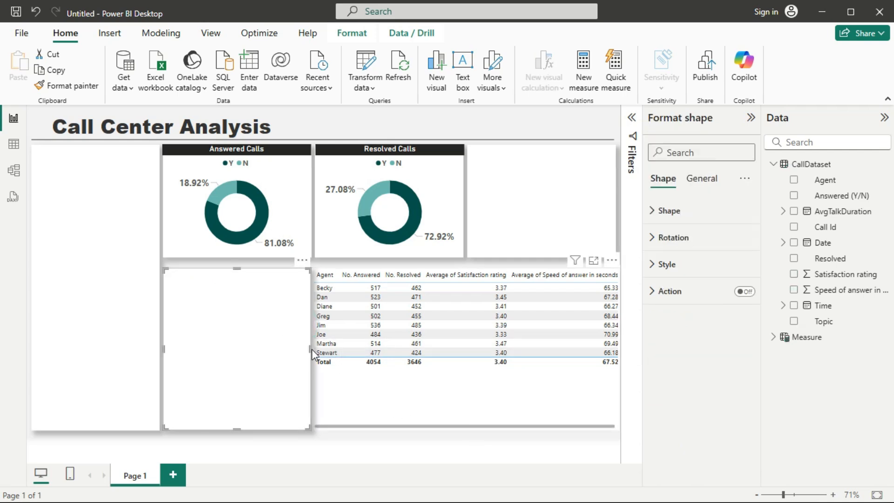
drag(312, 349, 300, 350)
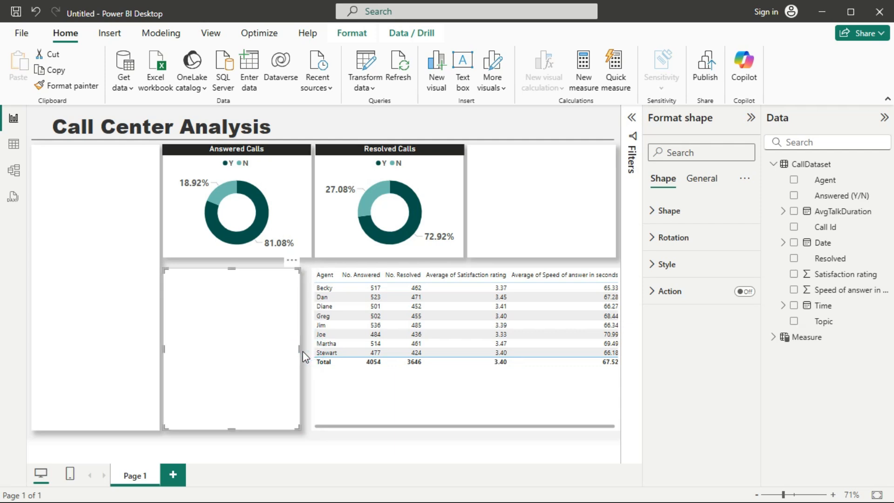
click(320, 390)
drag(320, 390, 316, 395)
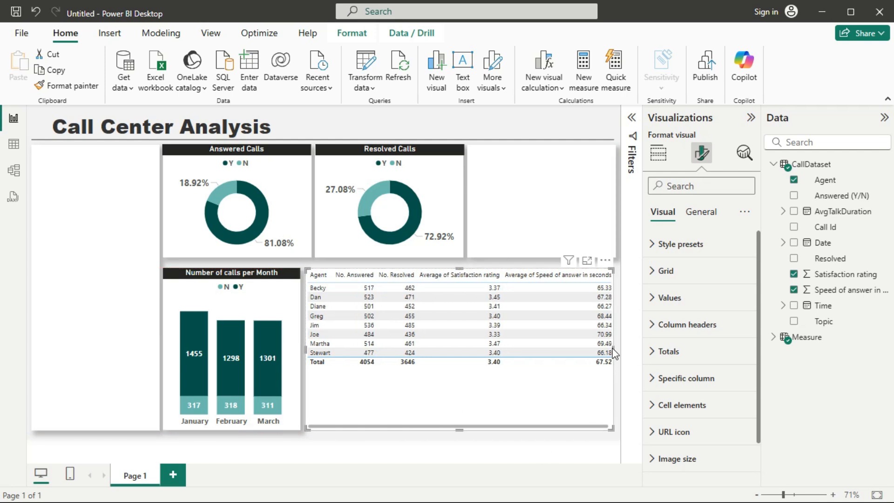
drag(614, 353, 619, 353)
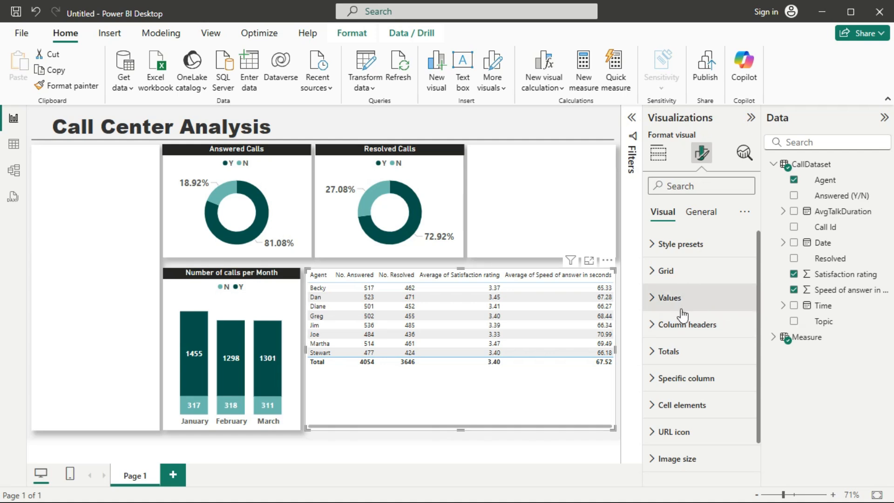
- Turn off the totals row of the agent table
click(652, 353)
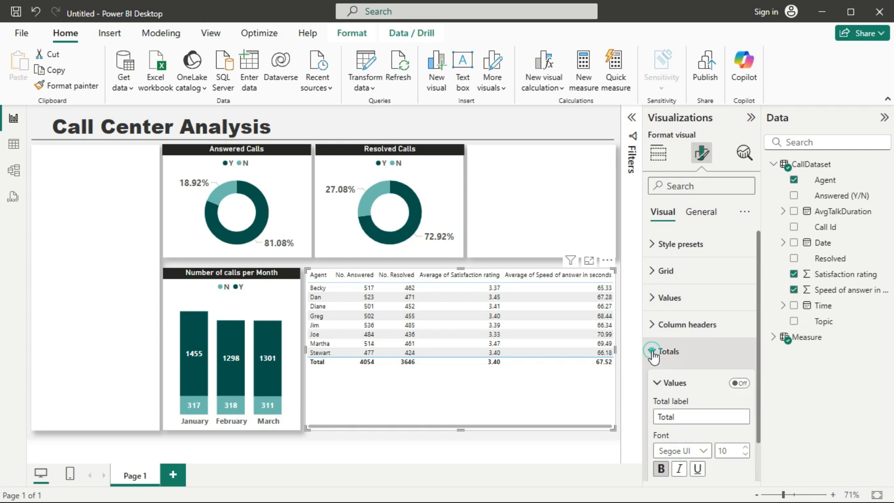
click(740, 383)
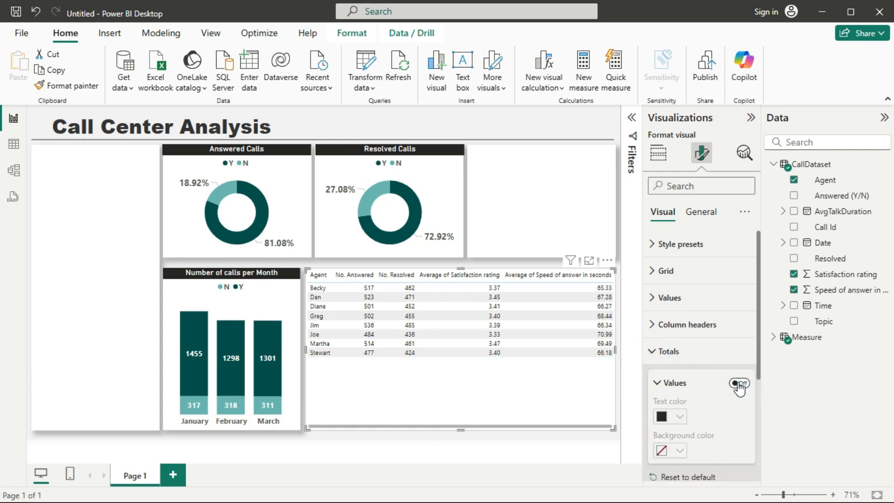
click(662, 356)
- Make the agent table's column headers bold with font size 9
click(657, 324)
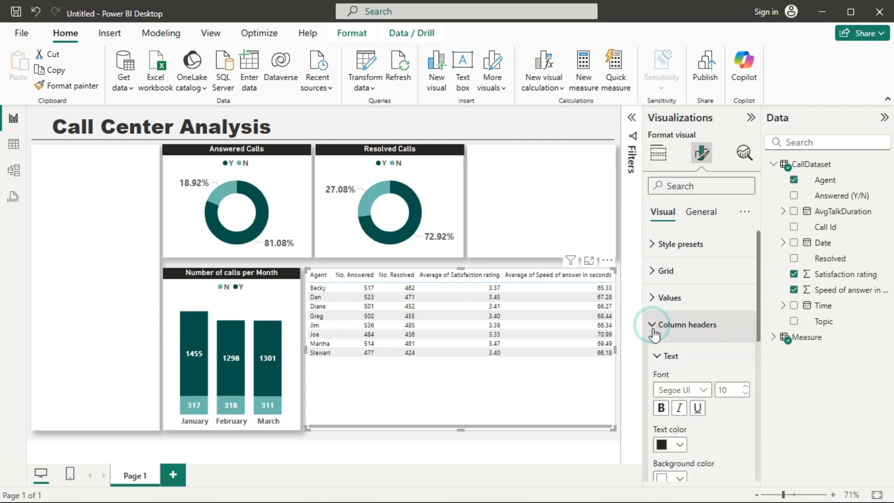
click(662, 409)
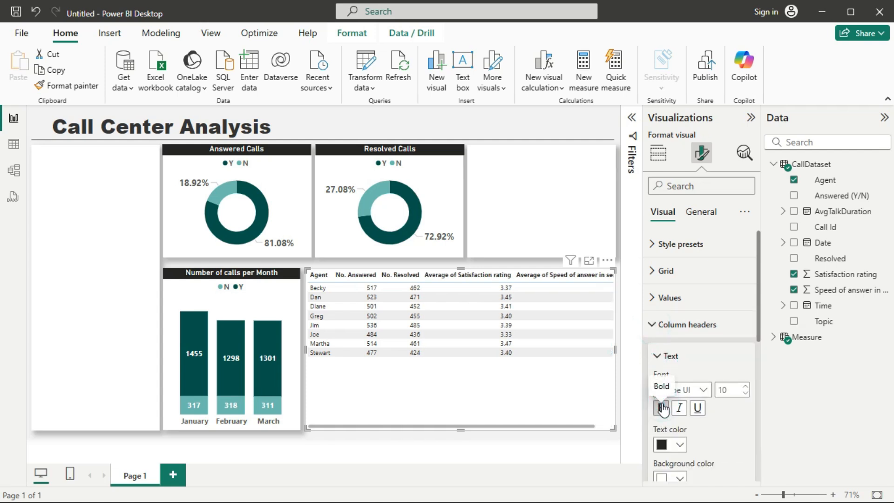
click(745, 387)
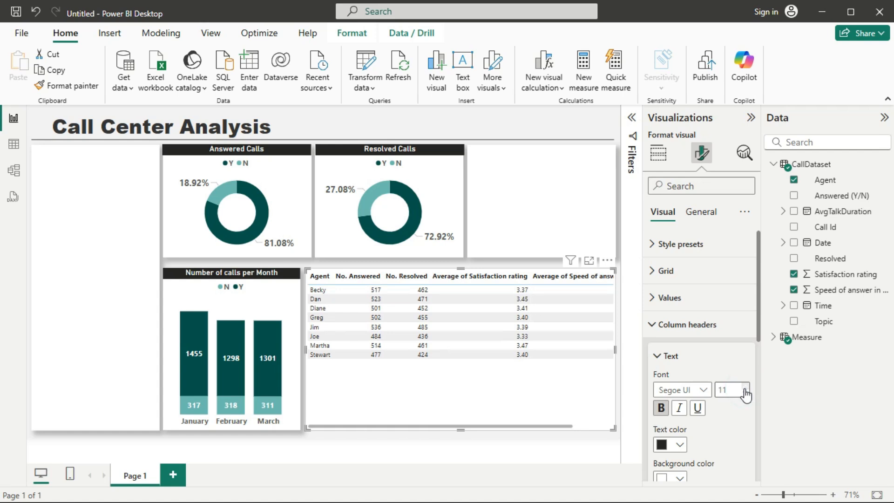
click(745, 395)
click(744, 394)
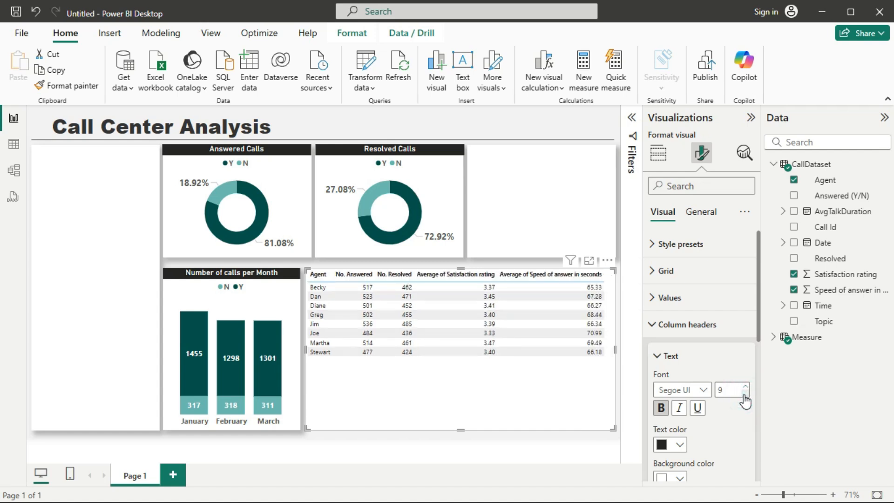
- Set the agent table's column header text to white and the header background to the recently used dark teal
scroll(721, 437, down, 3)
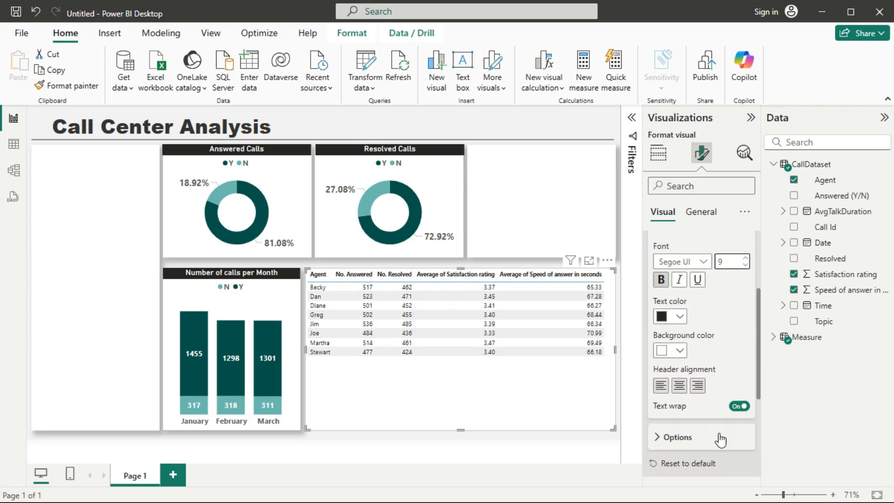
click(680, 317)
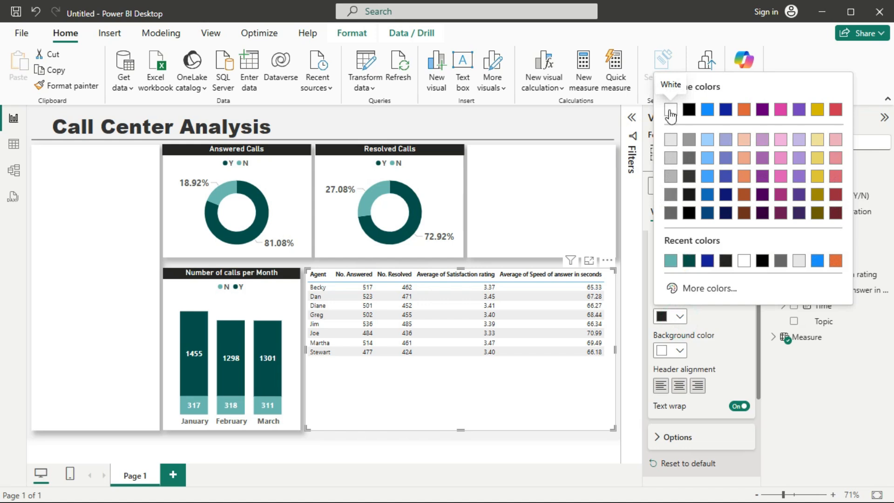
click(671, 112)
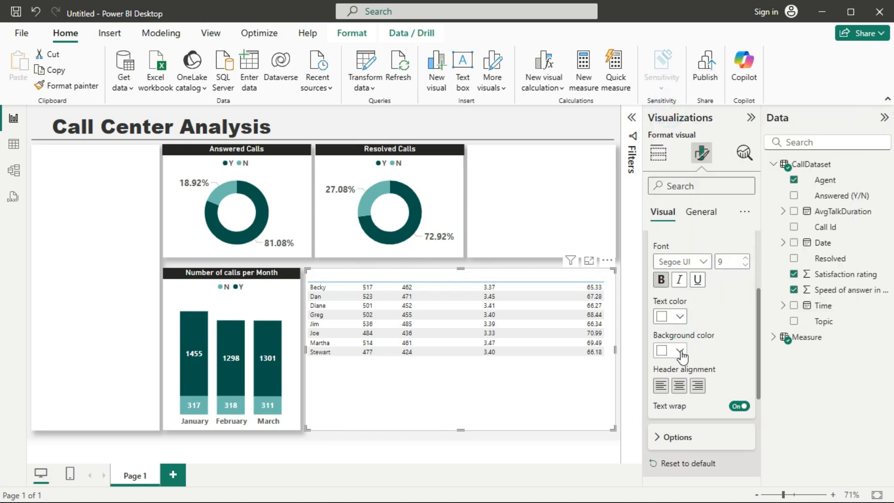
click(680, 351)
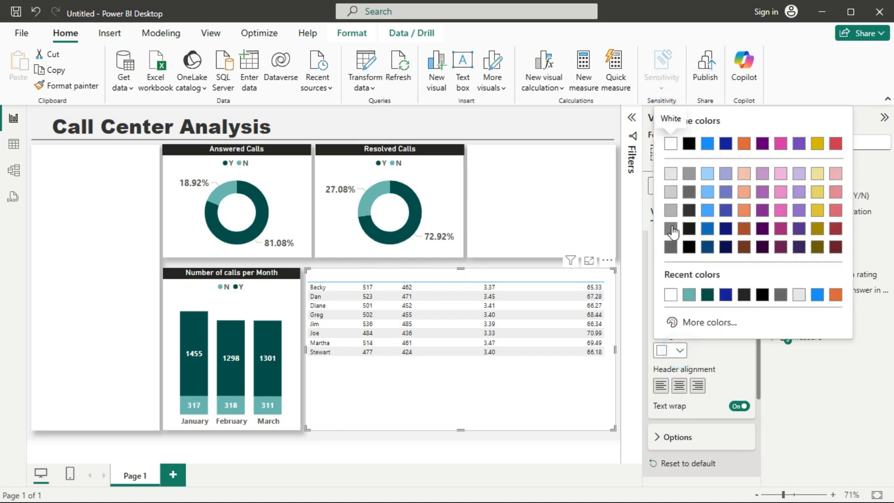
click(672, 245)
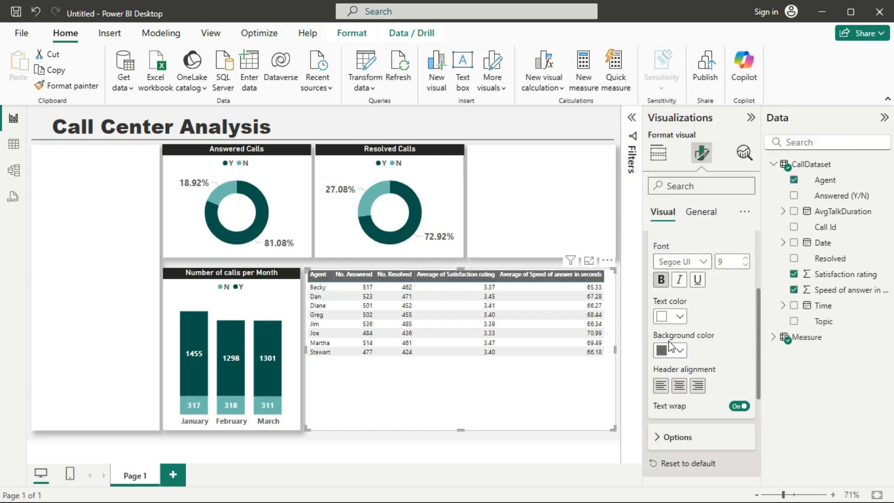
click(681, 352)
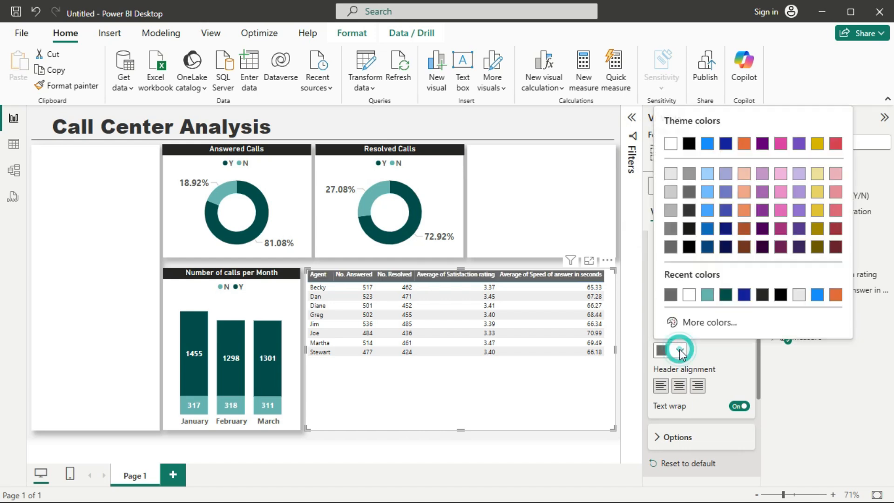
click(725, 295)
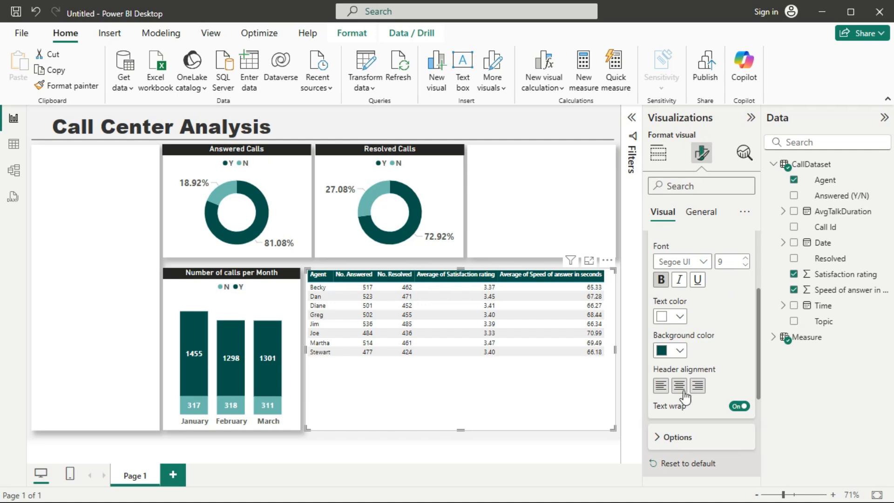
click(664, 435)
scroll(665, 440, down, 3)
scroll(666, 441, down, 2)
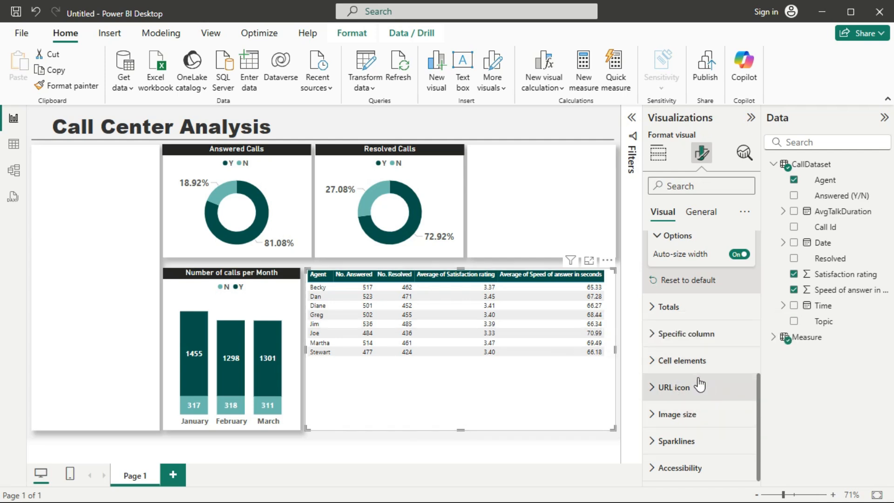
scroll(696, 379, up, 2)
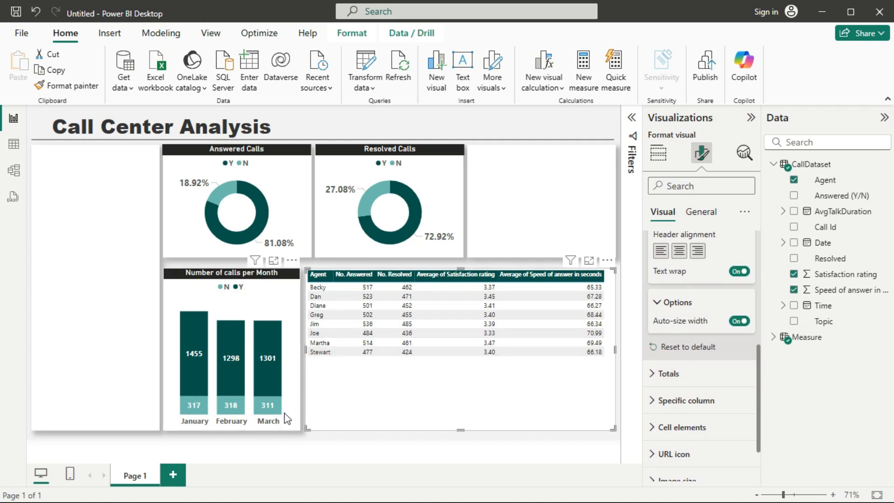
- Change the title background of the Number of calls per Month chart to the recently used dark teal
click(284, 303)
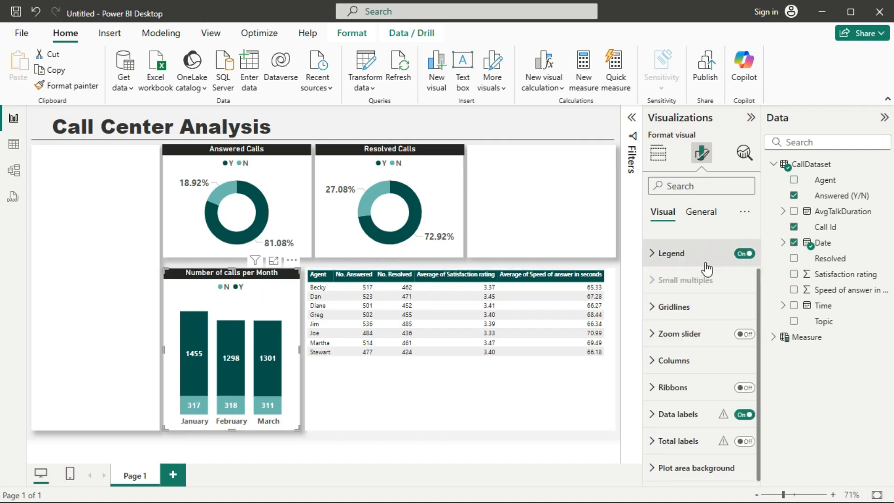
click(700, 217)
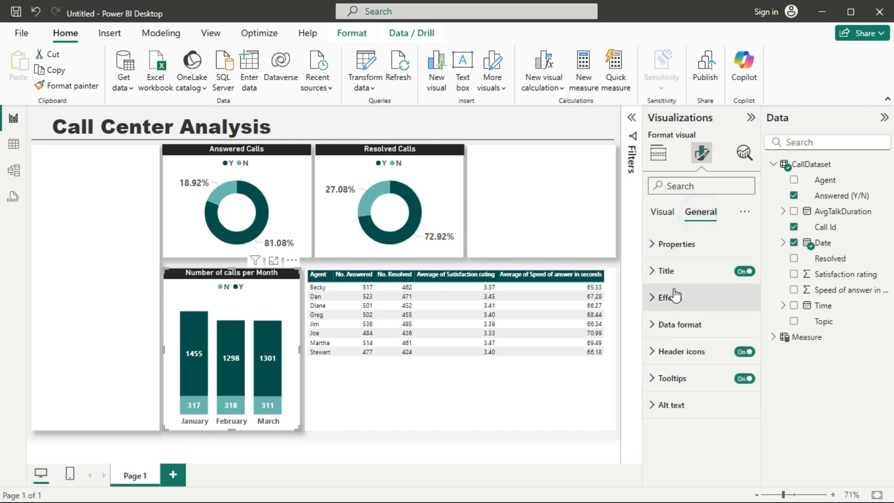
click(680, 274)
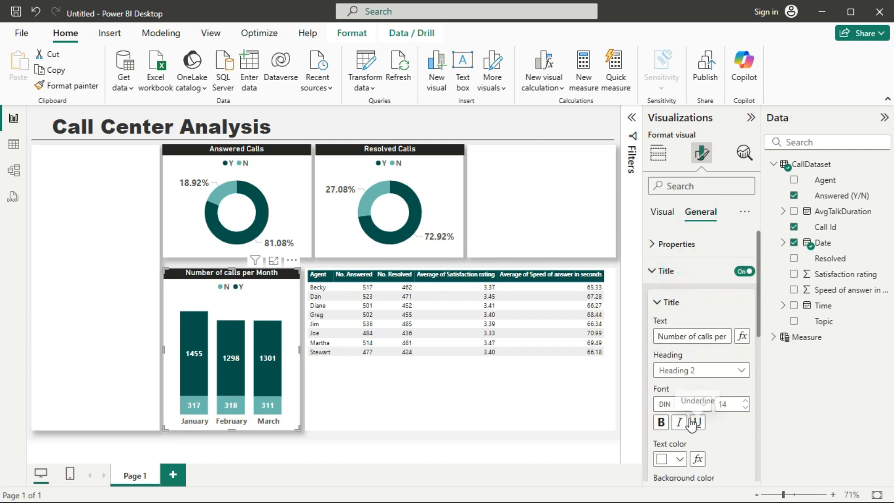
scroll(685, 395, down, 3)
click(680, 365)
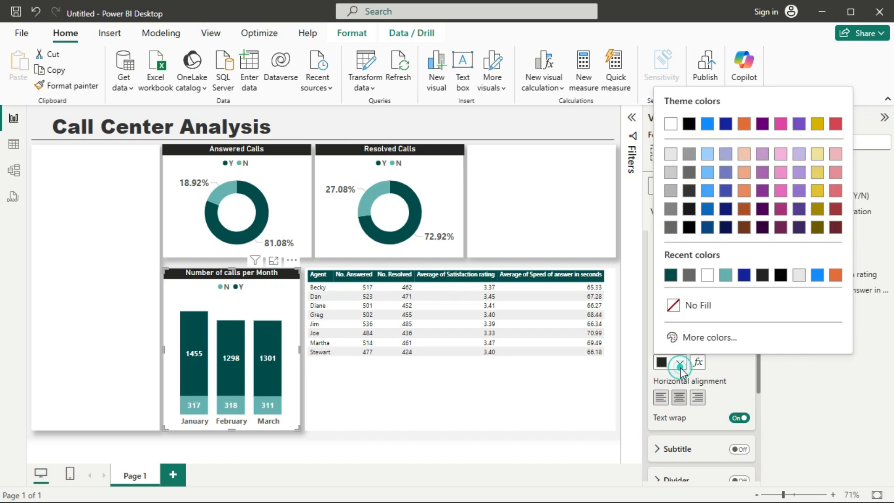
click(671, 276)
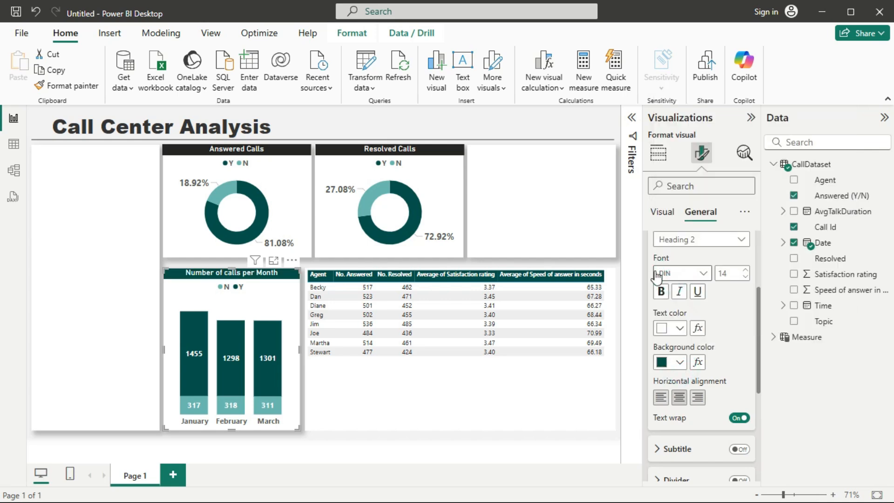
- Set the title background of the Answered Calls chart to the recently used dark teal #004C4C
click(304, 182)
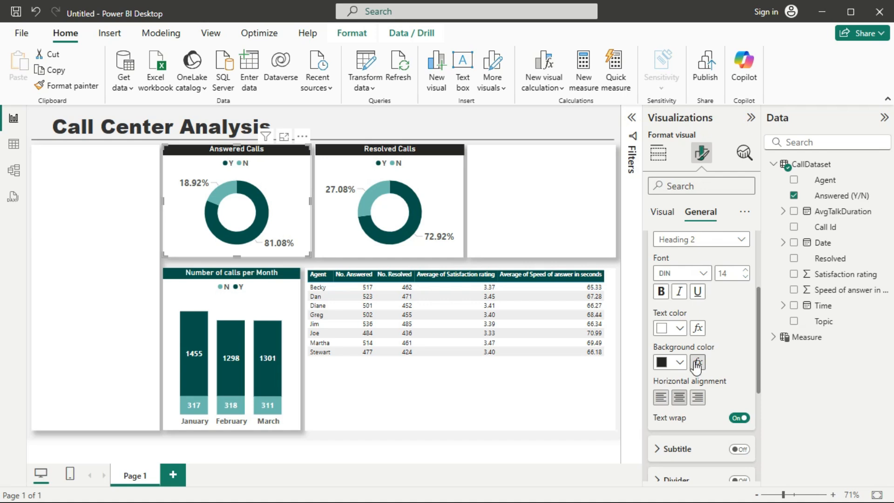
click(681, 364)
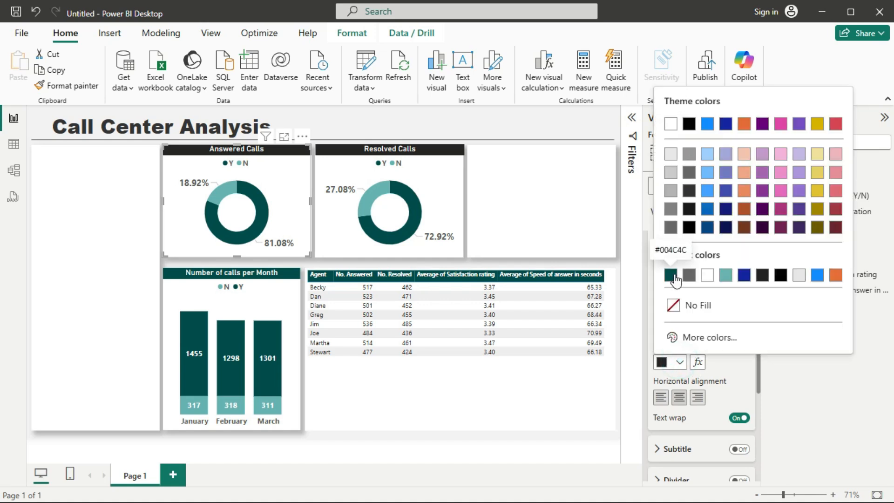
click(672, 273)
- Try to copy the Answered Calls chart's formatting onto the Resolved Calls chart with Format painter, and undo it
click(65, 86)
click(450, 184)
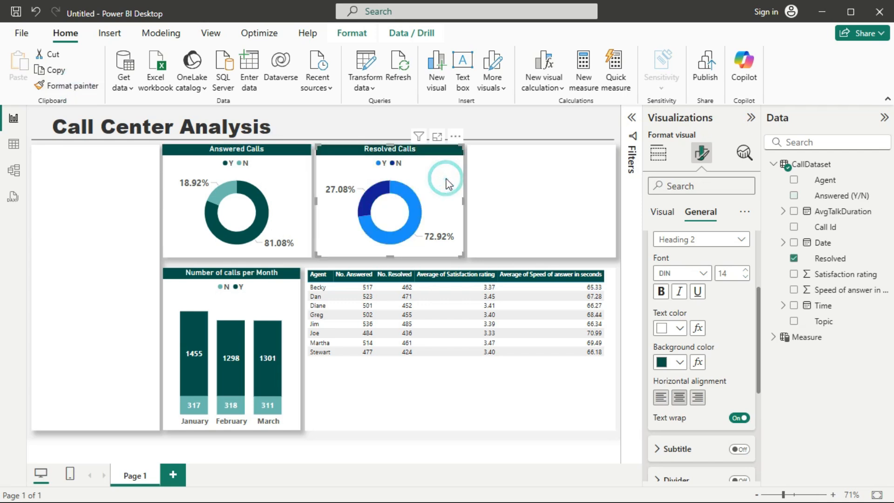
key(ctrl+z)
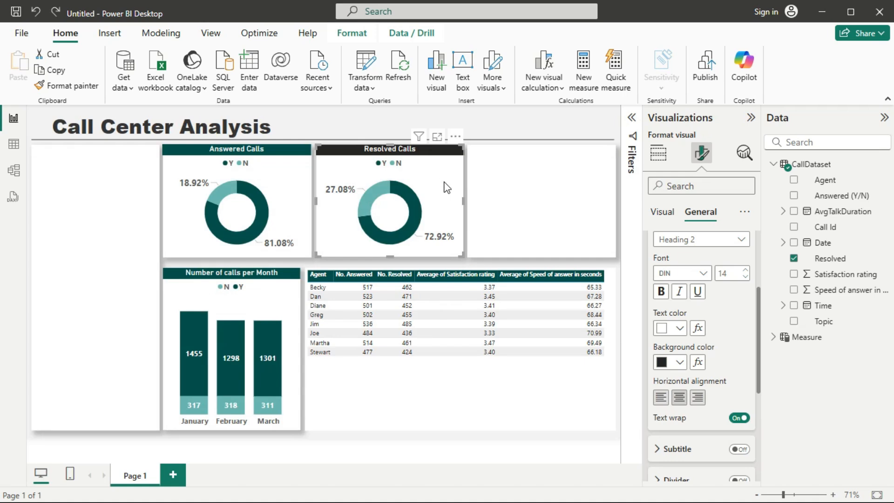
- Change the title background of the Resolved Calls chart to the recently used dark teal
click(680, 362)
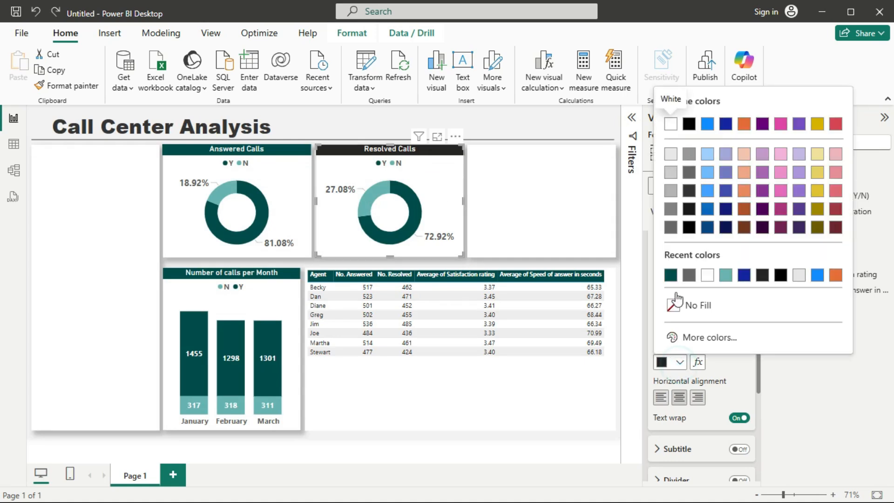
click(671, 275)
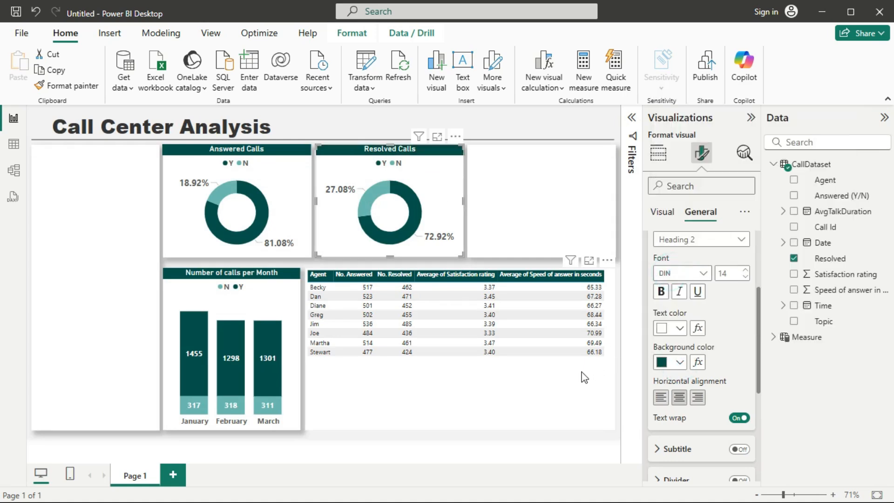
- Toggle the agent table's horizontal gridlines off and back on, and turn on its vertical gridlines
click(581, 386)
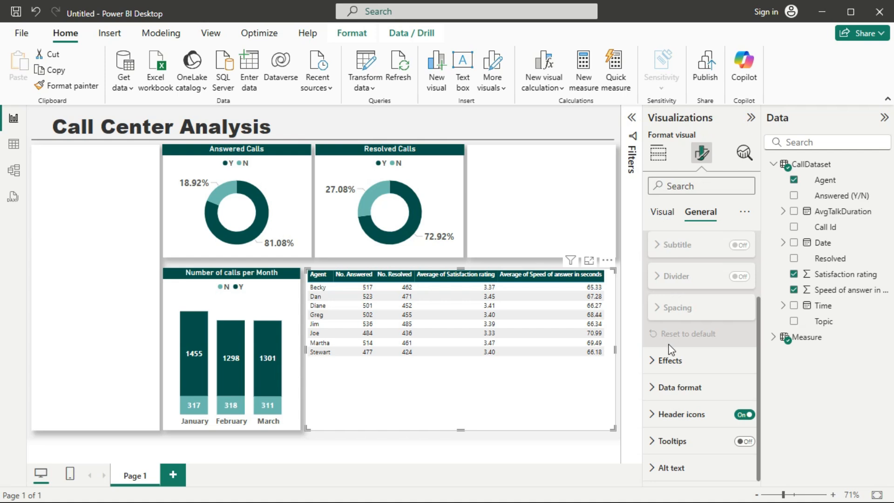
scroll(675, 305, up, 3)
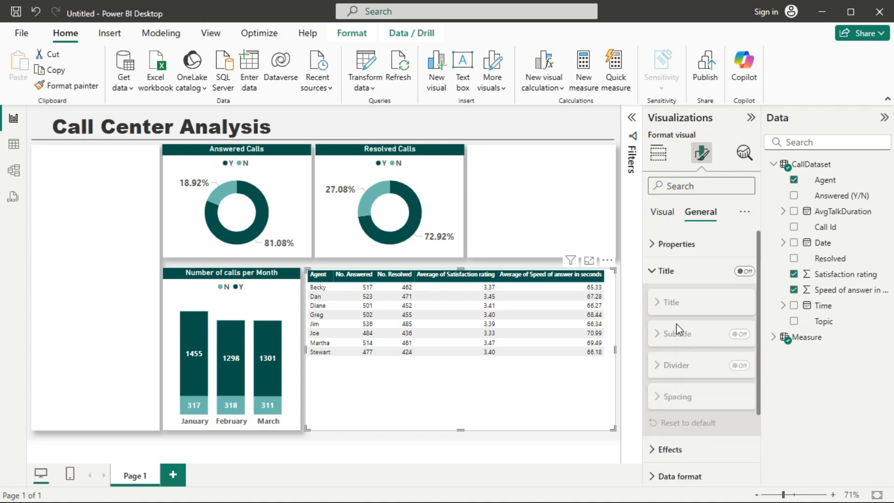
click(654, 273)
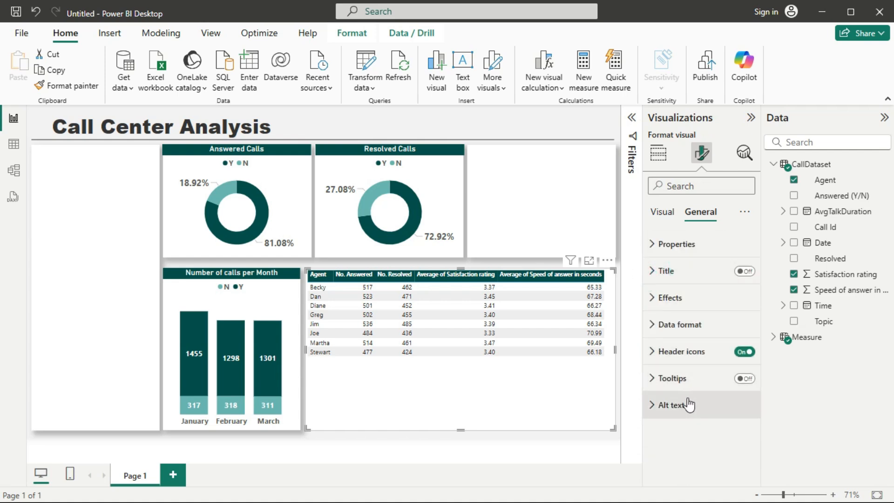
click(662, 218)
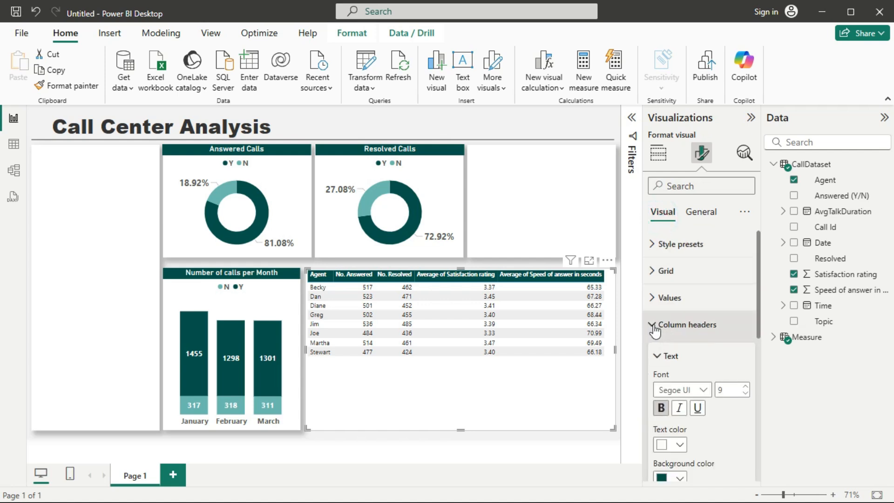
click(654, 326)
click(656, 272)
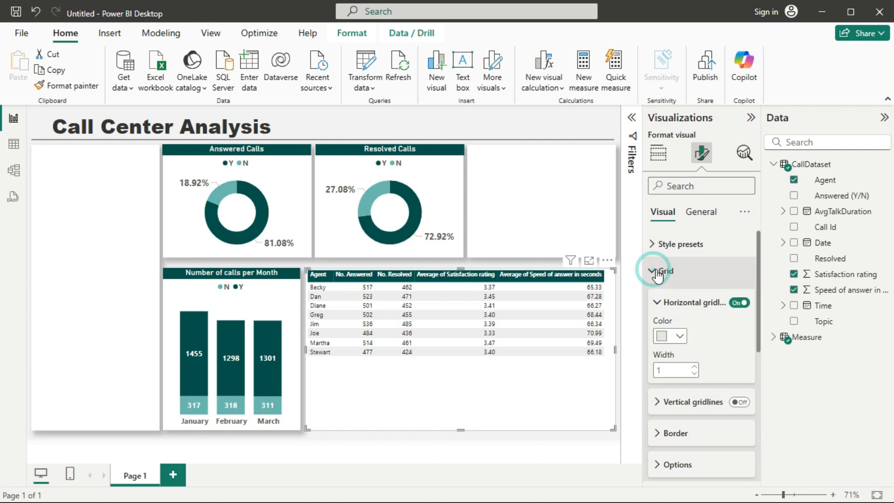
click(737, 304)
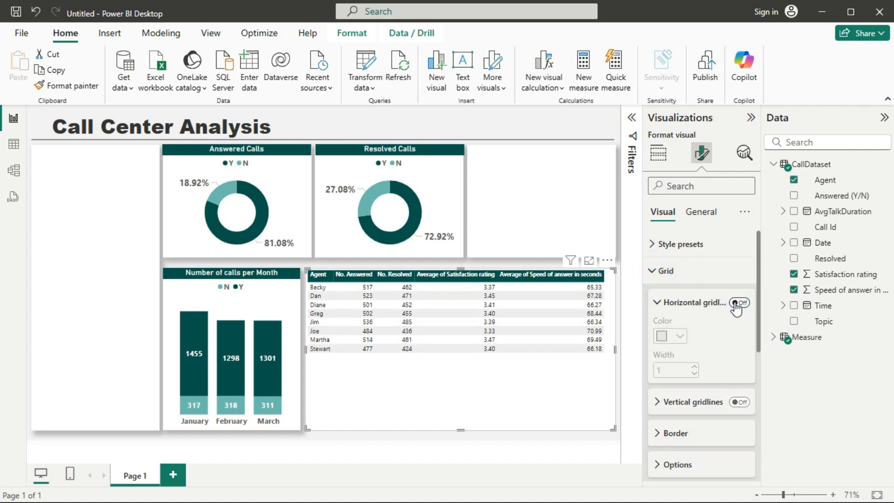
click(741, 303)
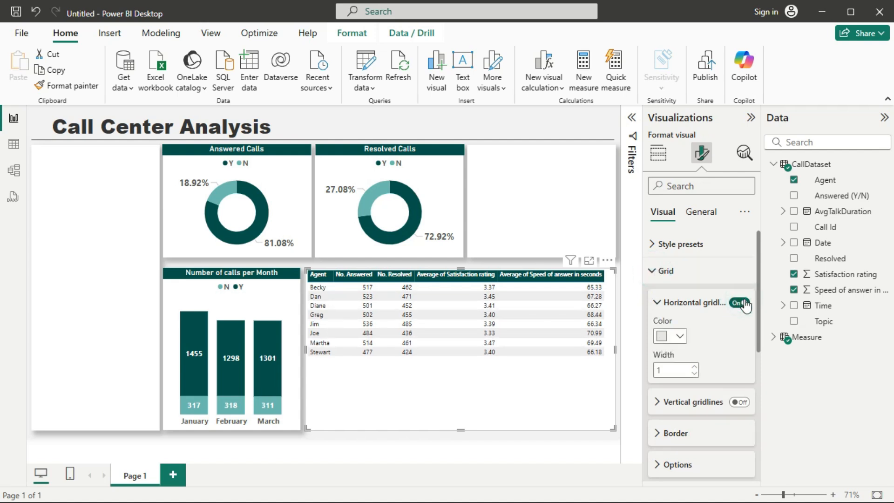
scroll(726, 350, down, 3)
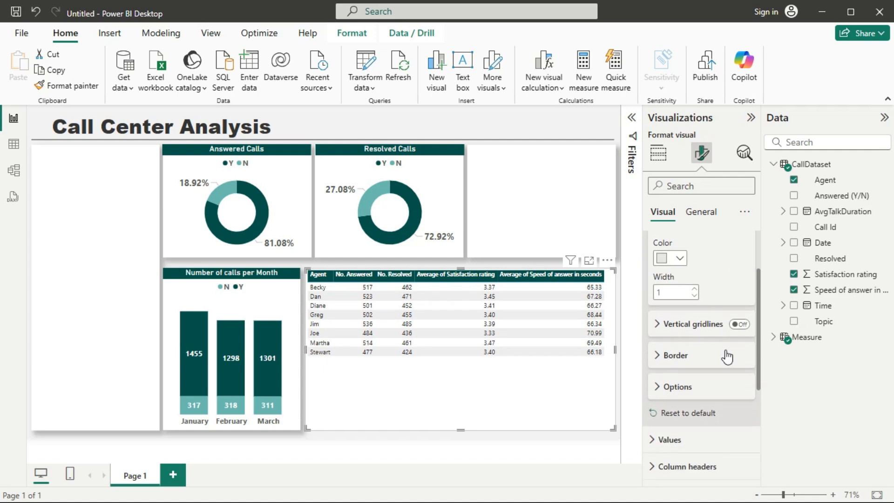
click(741, 329)
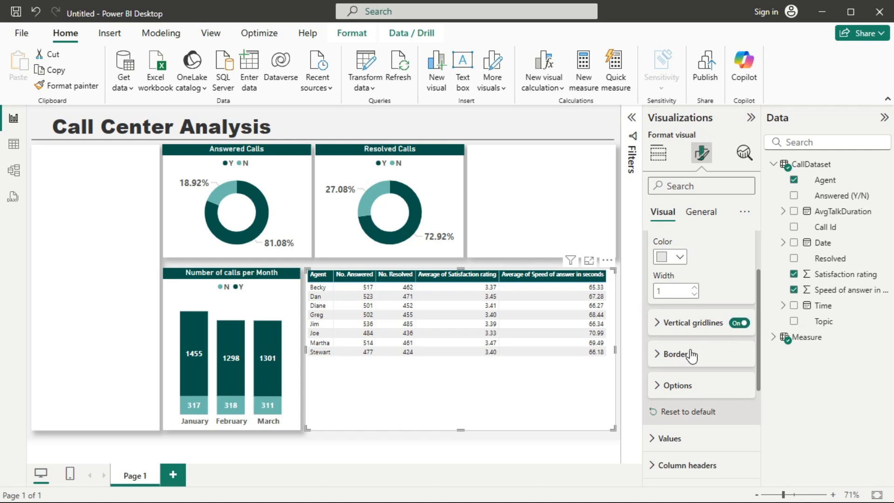
click(673, 359)
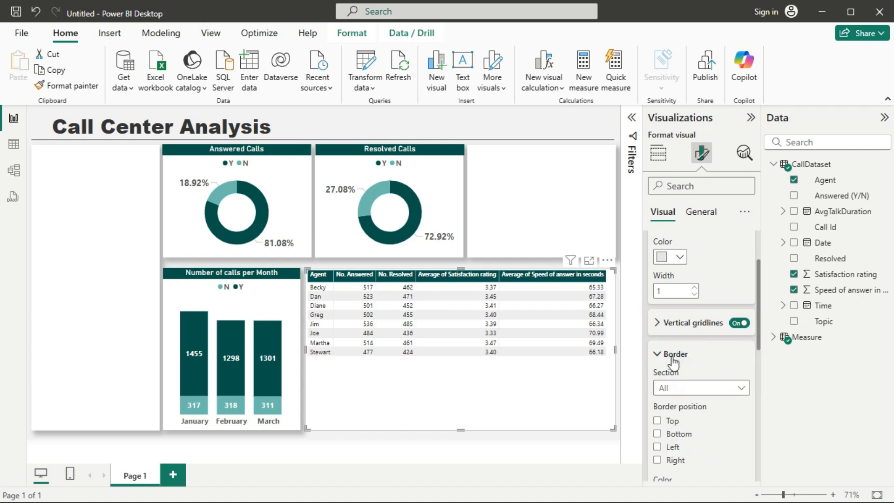
click(673, 359)
click(675, 388)
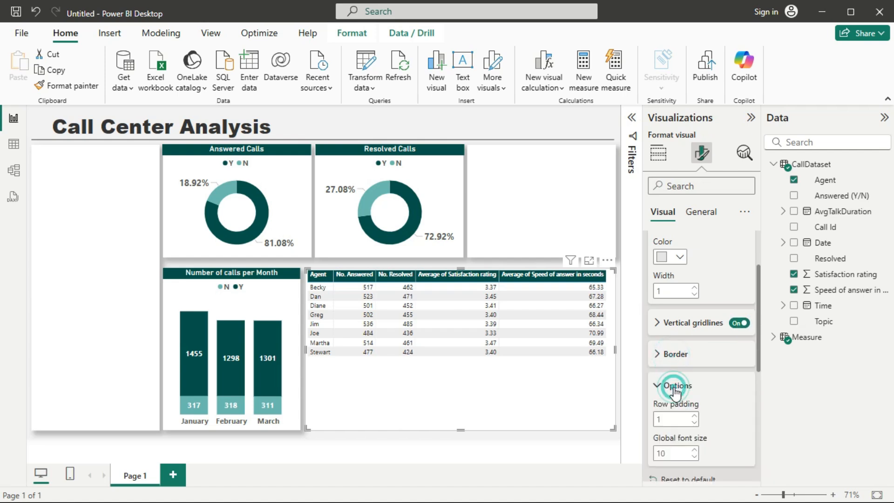
click(675, 388)
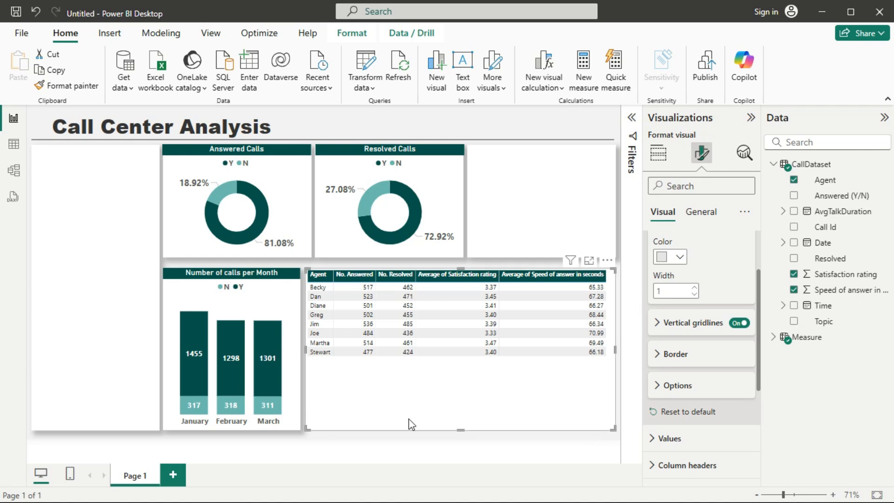
- Narrow the tall blank panel beside the charts by pulling its right edge inward
click(146, 356)
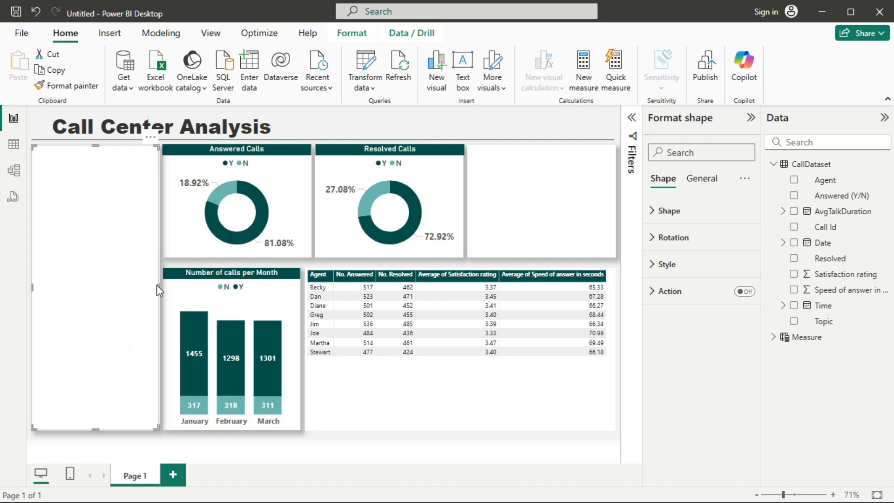
drag(157, 285, 145, 284)
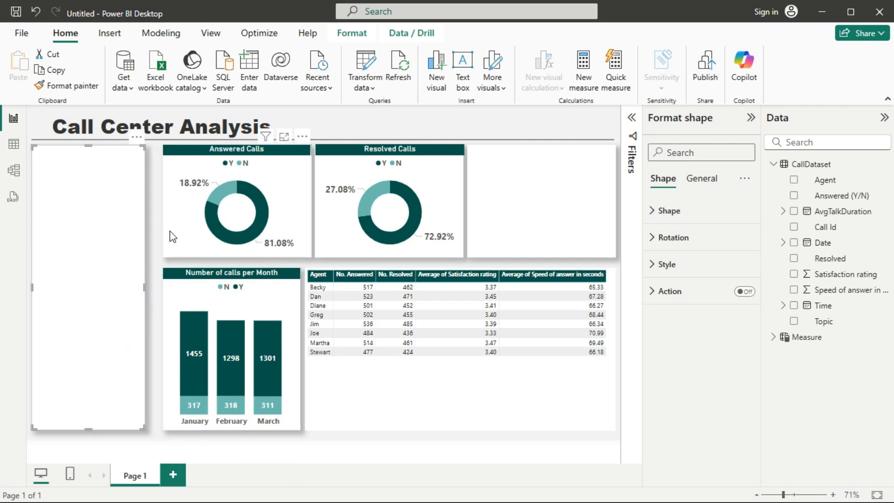
- Move the Answered Calls chart together with its background card left, close to the narrowed blank panel
click(188, 221)
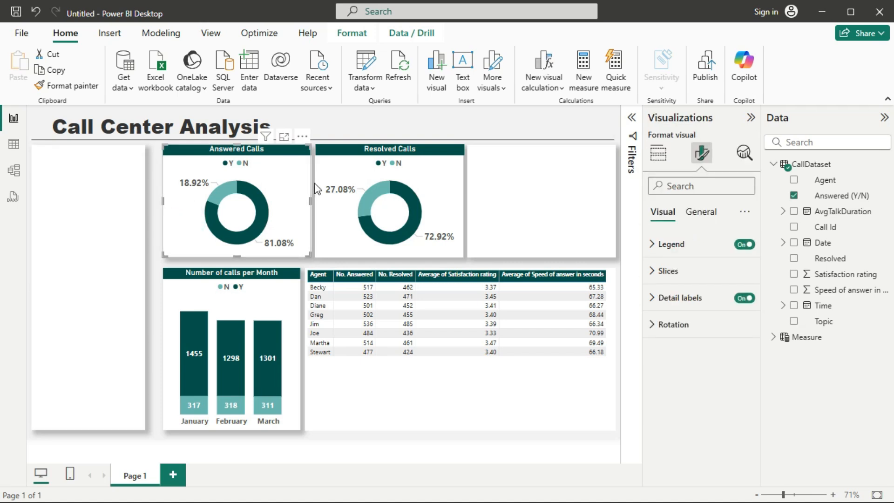
click(312, 242)
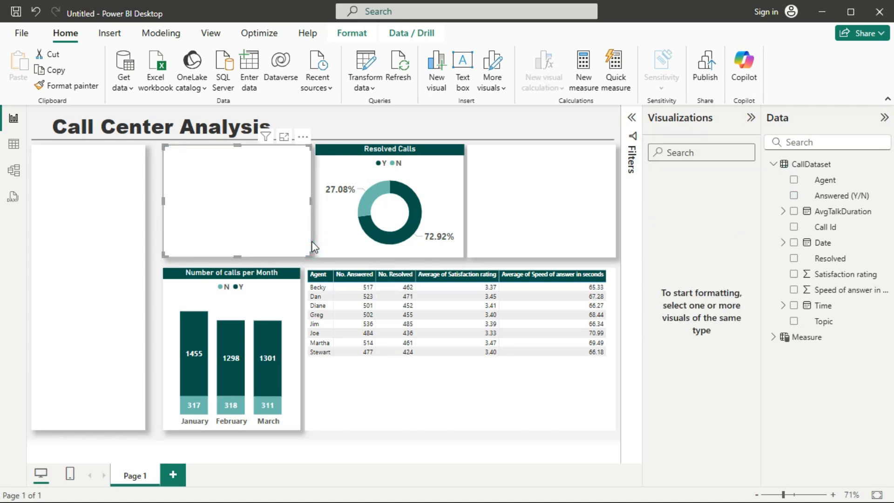
key(Left)
key(Left)
key(Left)
key(Left)
key(Left)
key(Left)
key(Left)
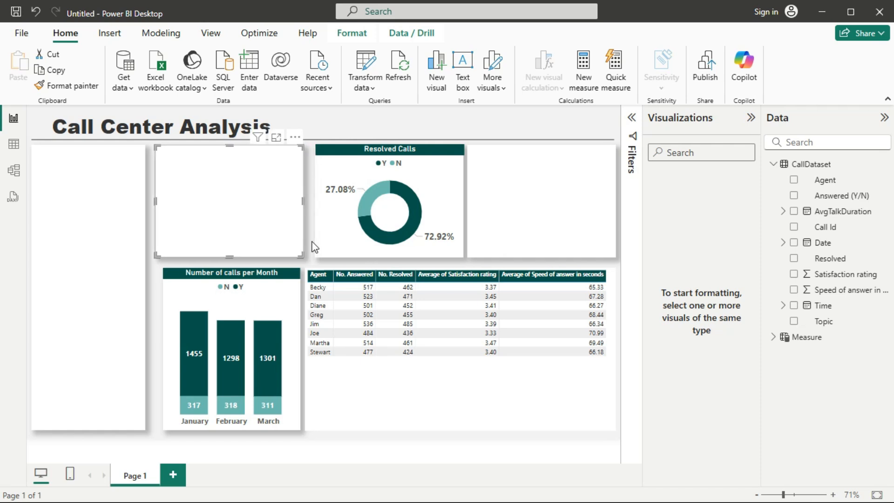
key(Left)
key(Left)
key(Left)
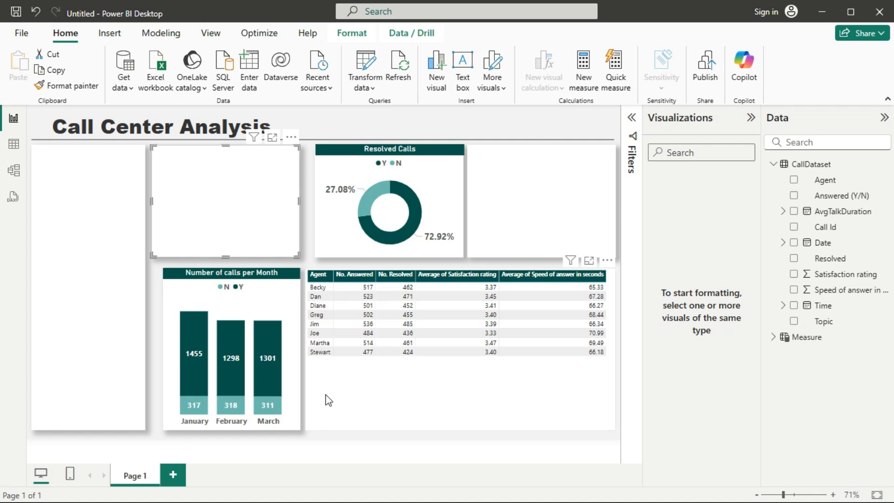
click(322, 442)
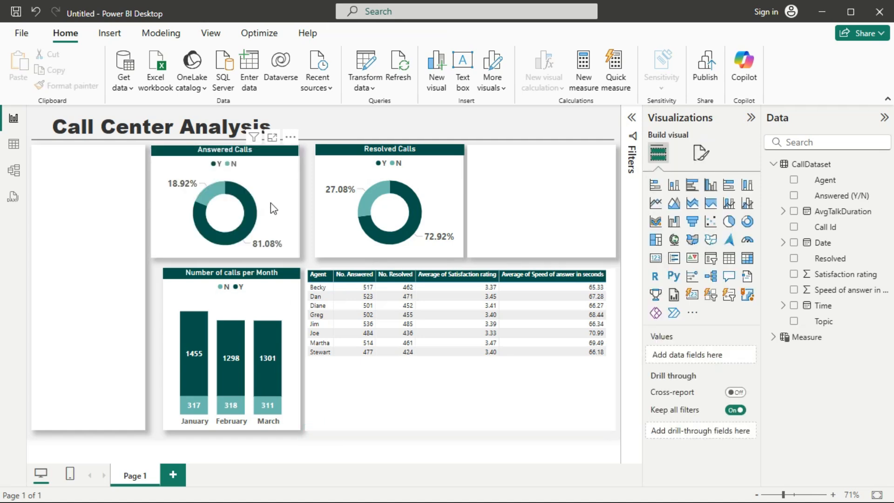
- Move the Number of calls per Month chart left until its left edge lines up with the Answered Calls chart
click(274, 209)
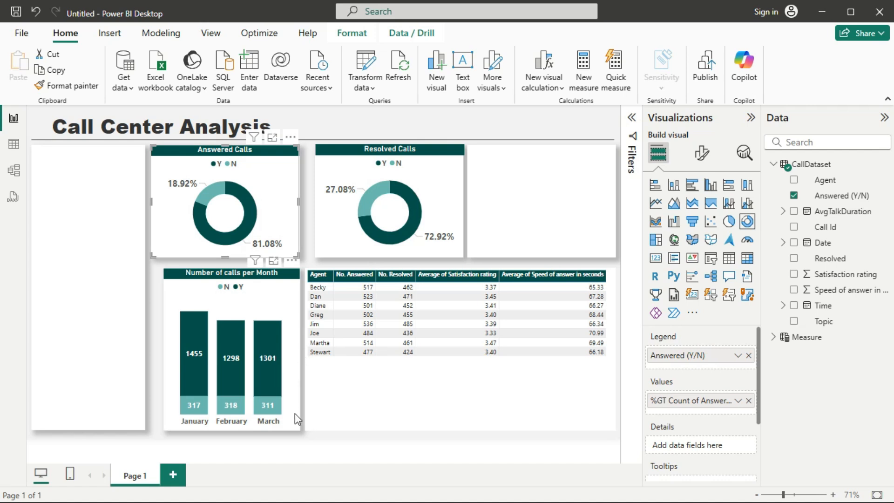
click(298, 427)
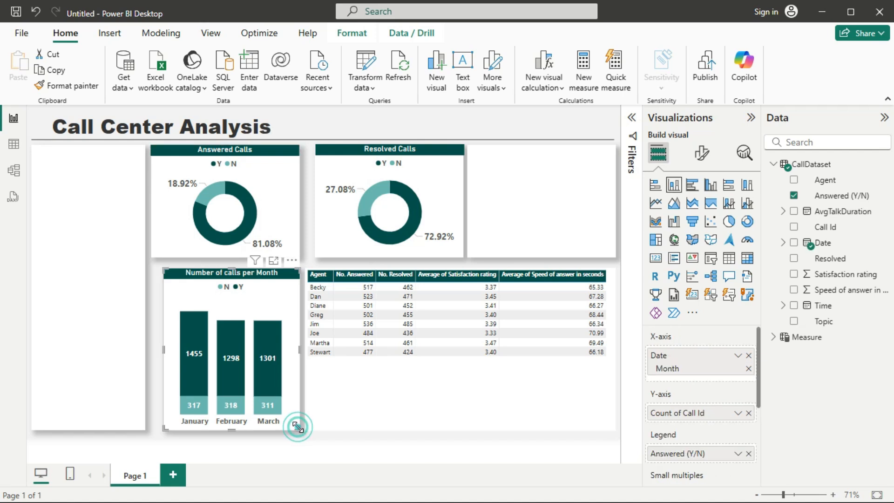
key(Left)
key(Left)
key(Left)
key(Left)
key(Left)
key(Left)
key(Left)
key(Left)
key(Left)
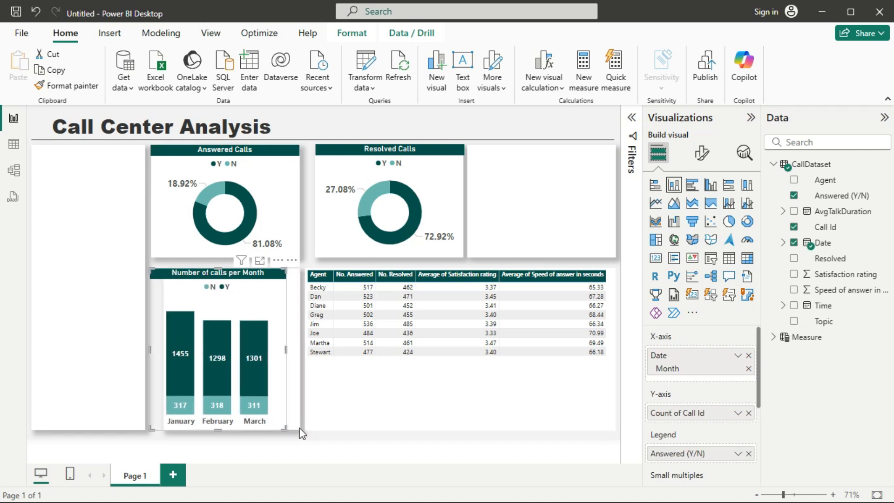
- Move the background card of the Number of calls per Month chart left so it sits behind the chart
click(293, 400)
key(Left)
key(Left)
key(Left)
key(Left)
key(Left)
key(Left)
key(Left)
key(Left)
key(Left)
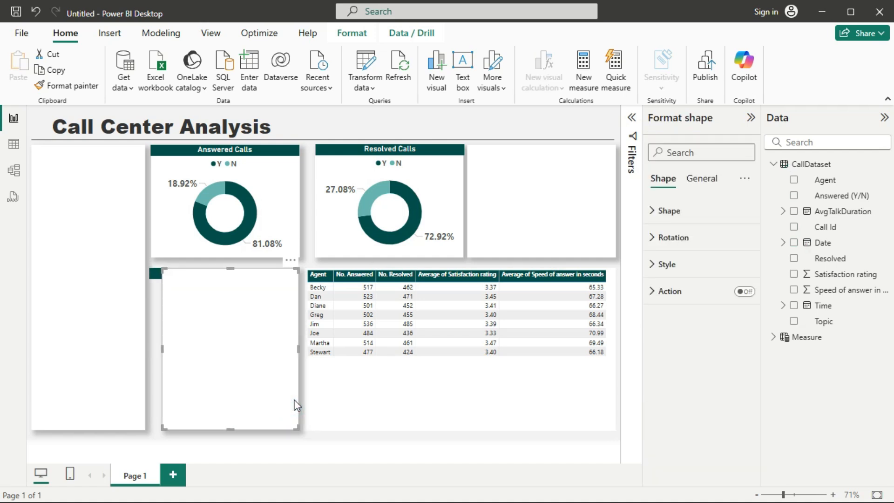
key(Left)
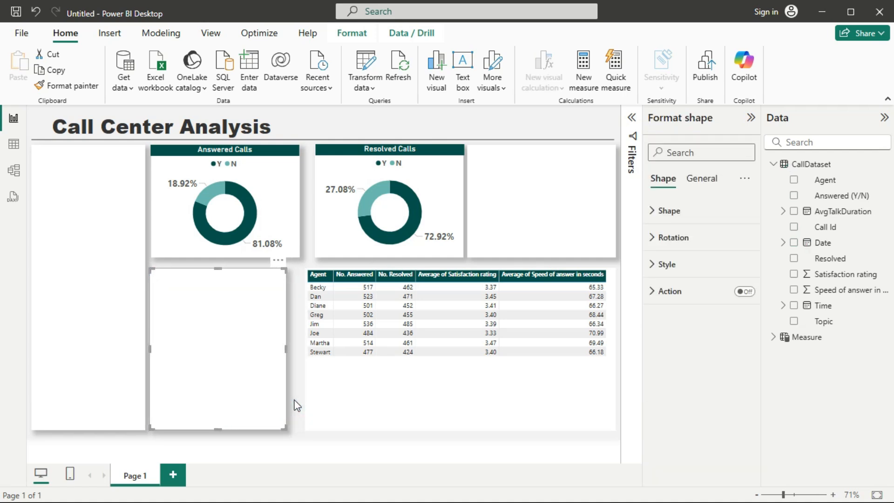
- Widen the agent table by extending its left edge toward the Number of calls per Month chart
click(328, 409)
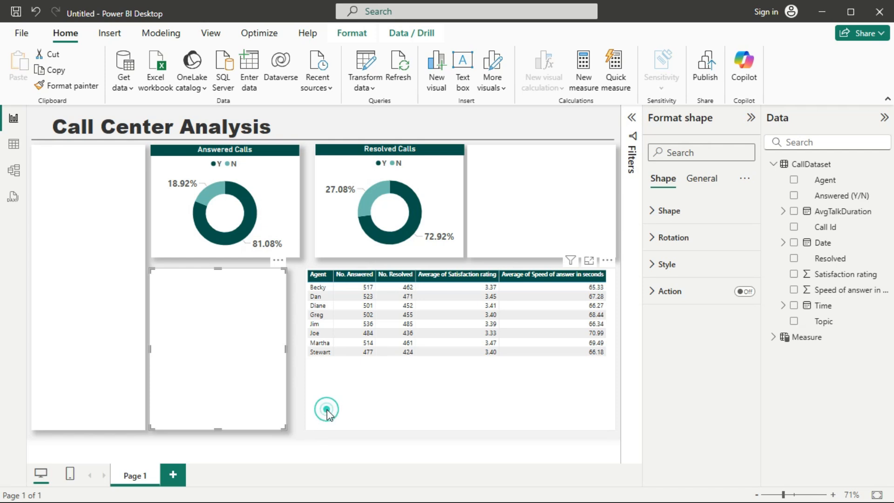
drag(309, 426, 295, 432)
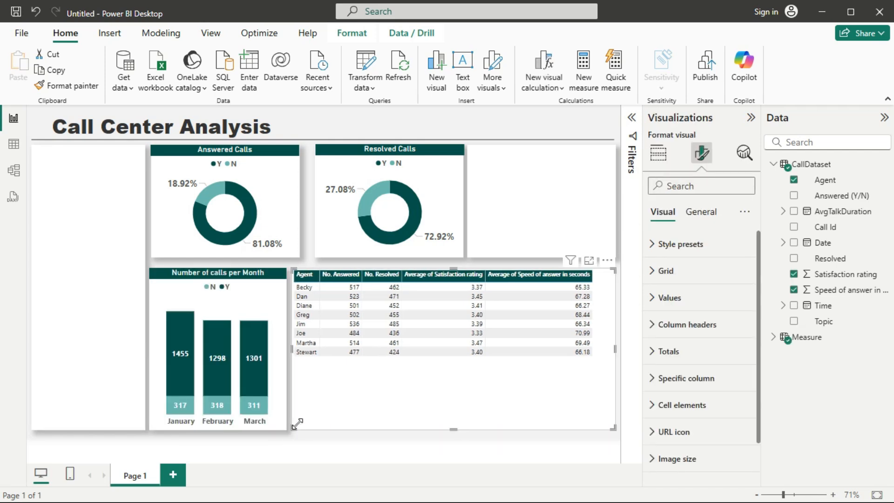
- Set the font size of the agent table's values to 12
click(676, 298)
click(747, 361)
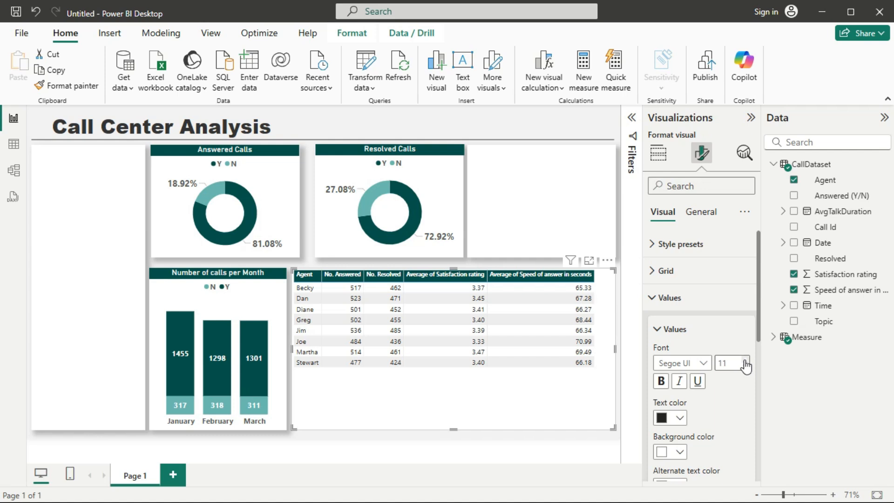
click(746, 360)
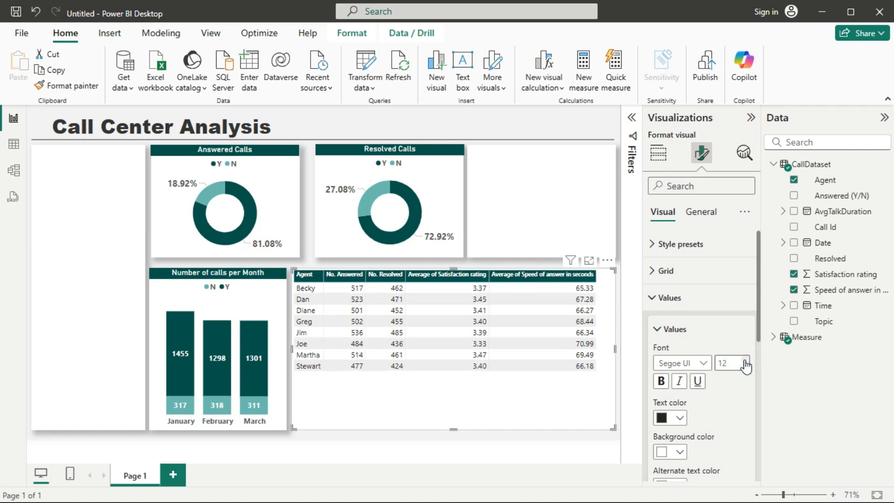
click(664, 328)
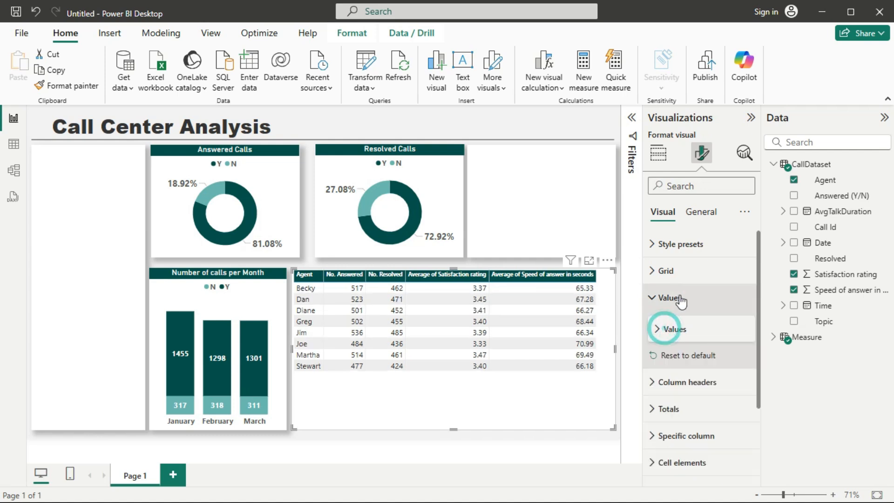
- Set the font size of the agent table's column headers to 10
click(669, 409)
click(670, 410)
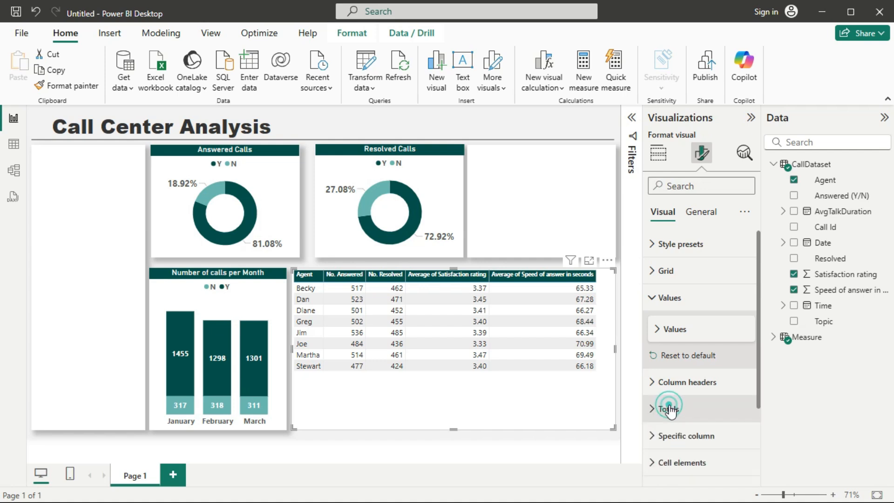
click(663, 298)
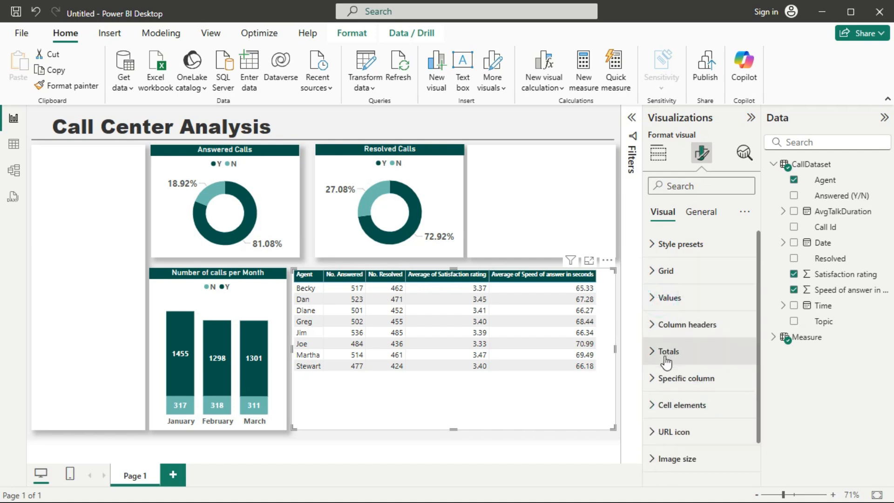
scroll(675, 411, down, 2)
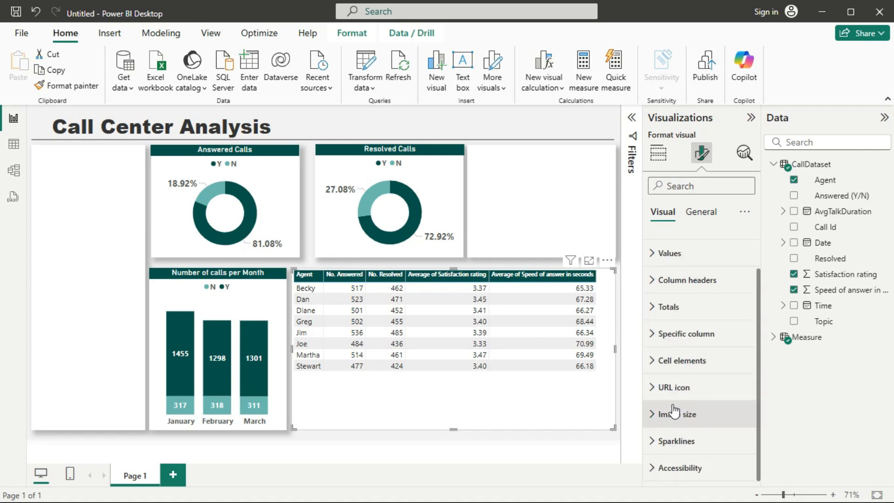
scroll(685, 316, up, 2)
click(674, 324)
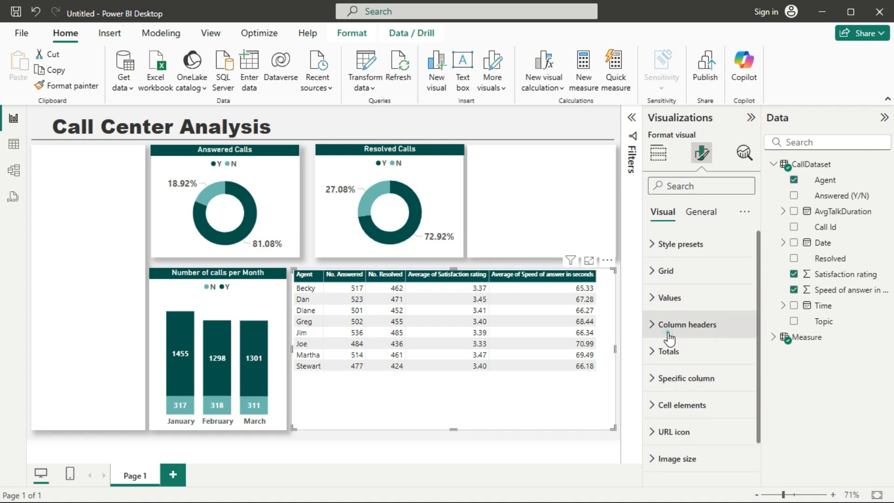
click(745, 387)
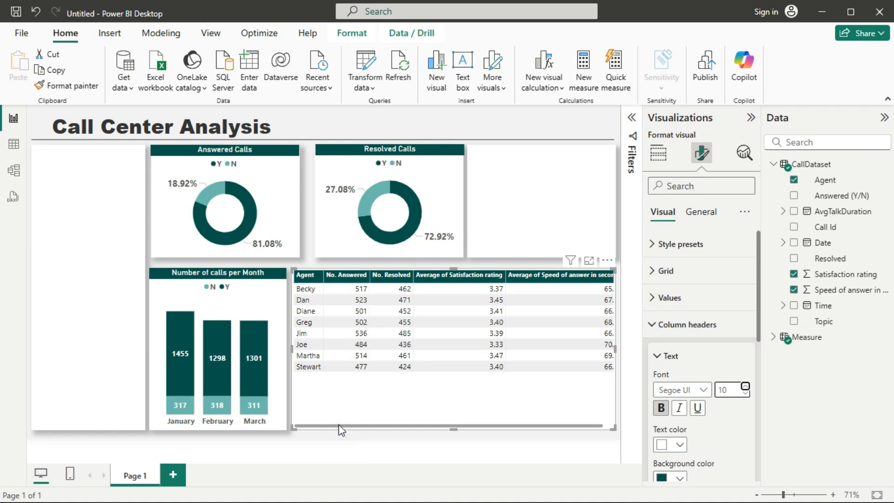
- Move the agent table slightly left against the Number of calls per Month chart and extend its right edge until the last column fits
click(318, 267)
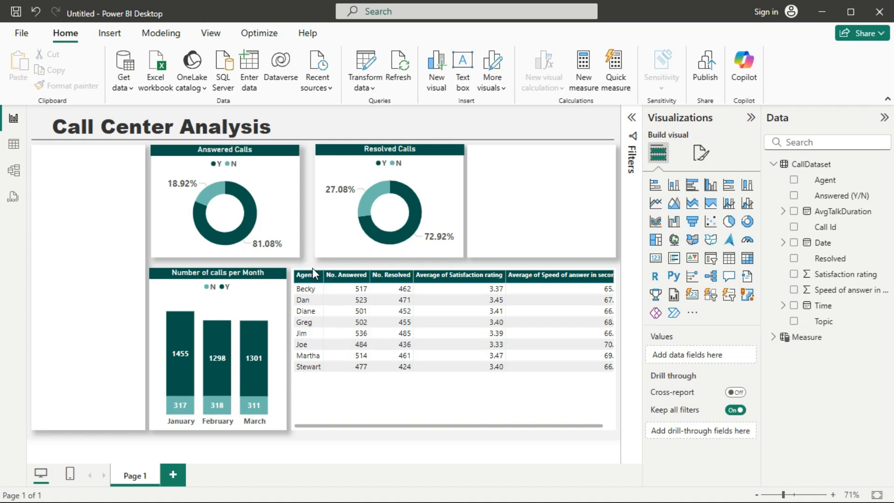
click(318, 275)
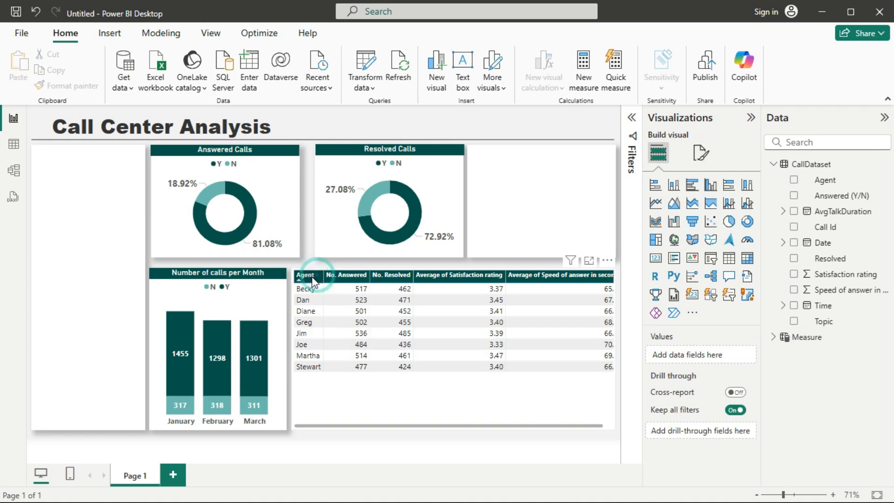
click(405, 412)
drag(600, 267, 601, 267)
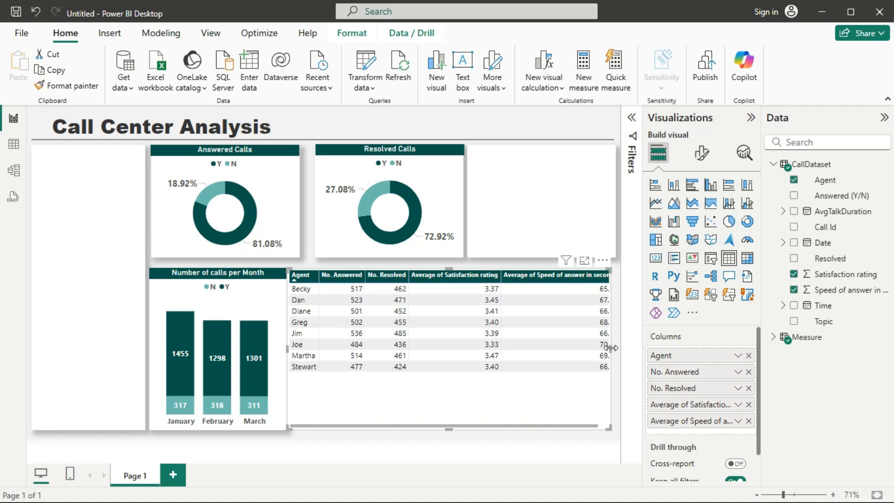
drag(611, 347, 619, 346)
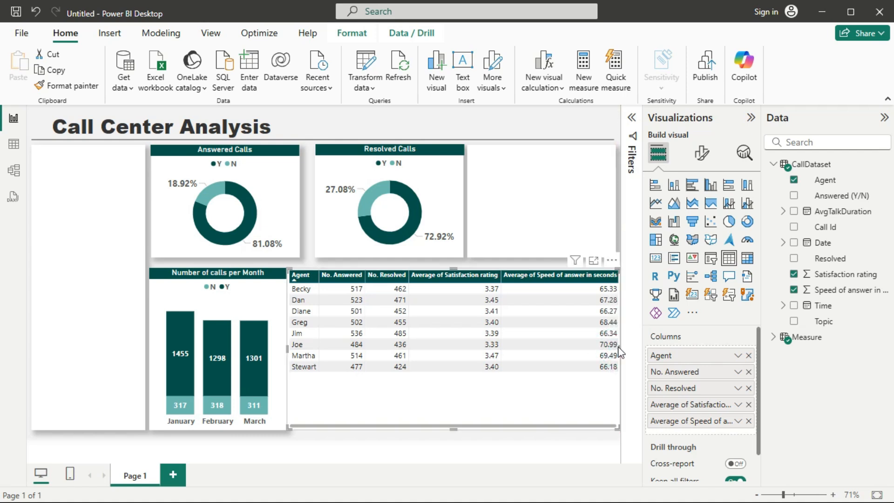
click(454, 428)
click(438, 386)
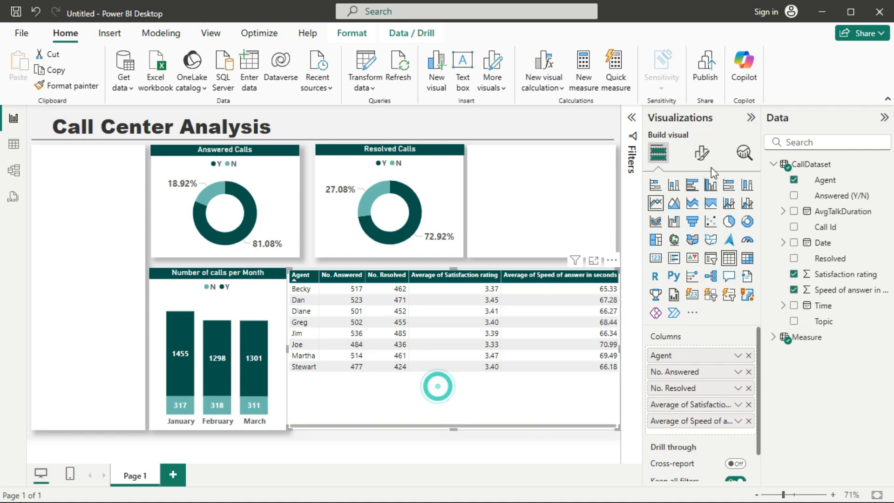
- Try the Minimal and None style presets on the agent table, and apply the Bold header preset
click(702, 153)
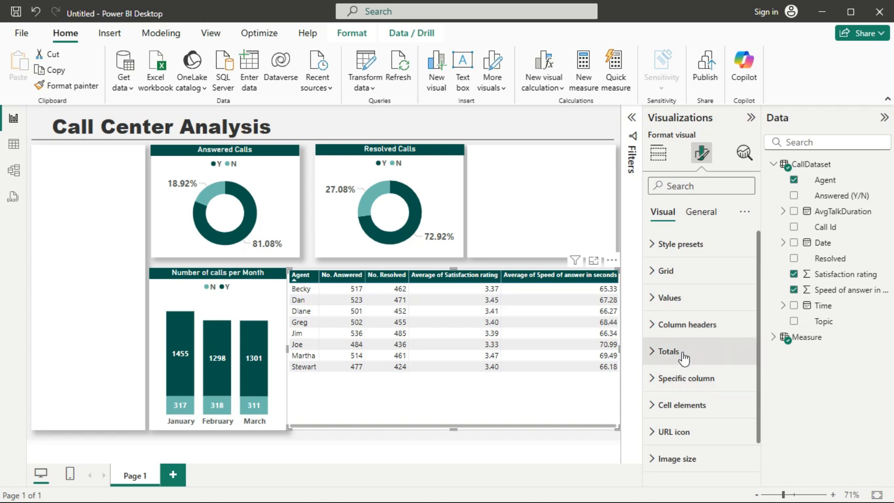
click(680, 247)
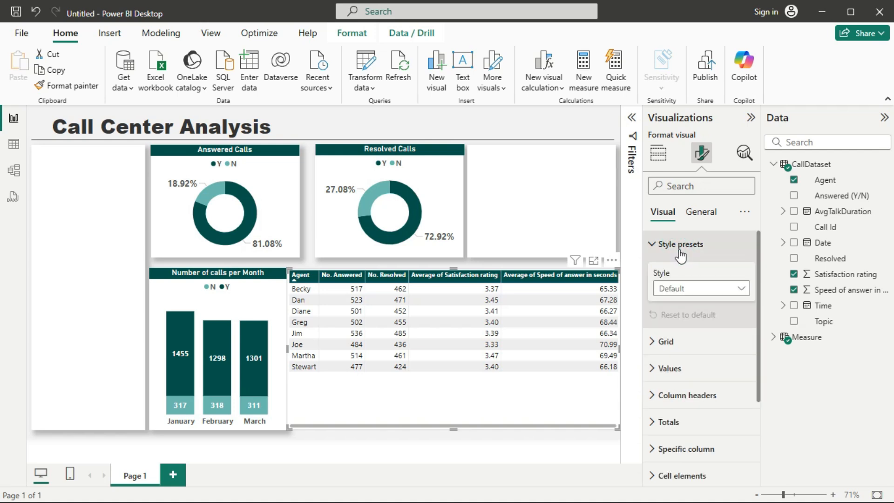
click(716, 289)
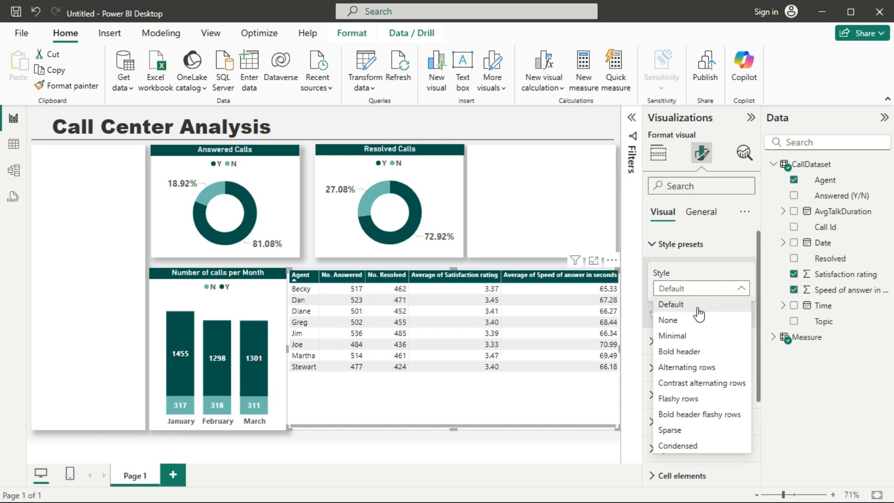
click(683, 336)
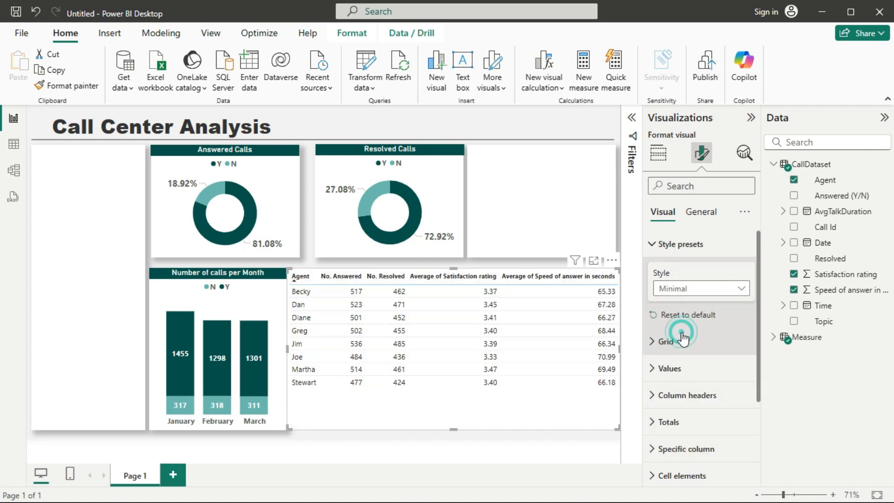
click(698, 292)
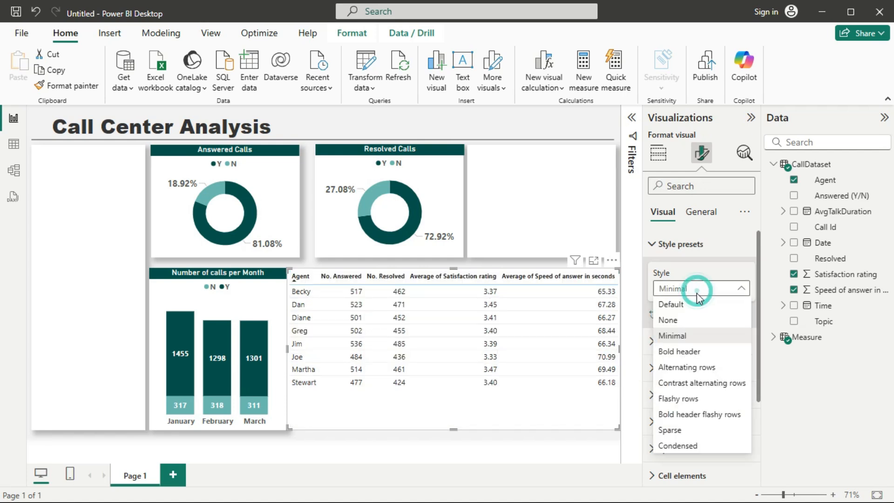
click(675, 322)
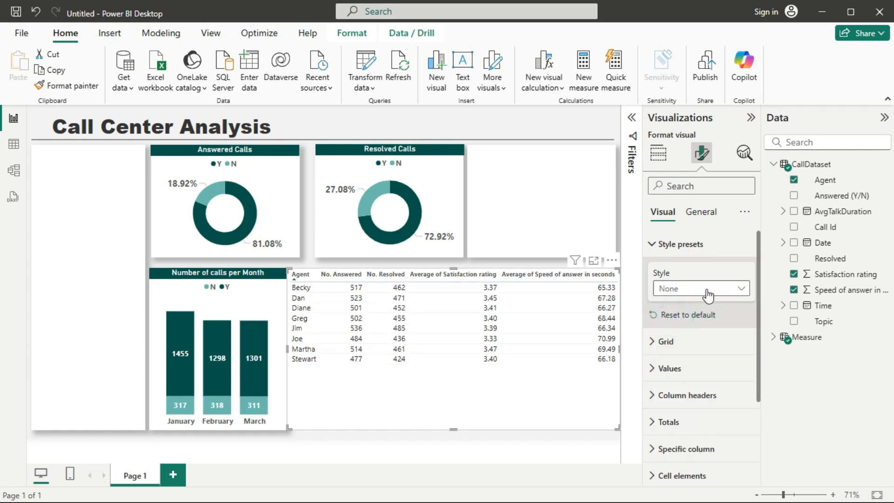
click(707, 291)
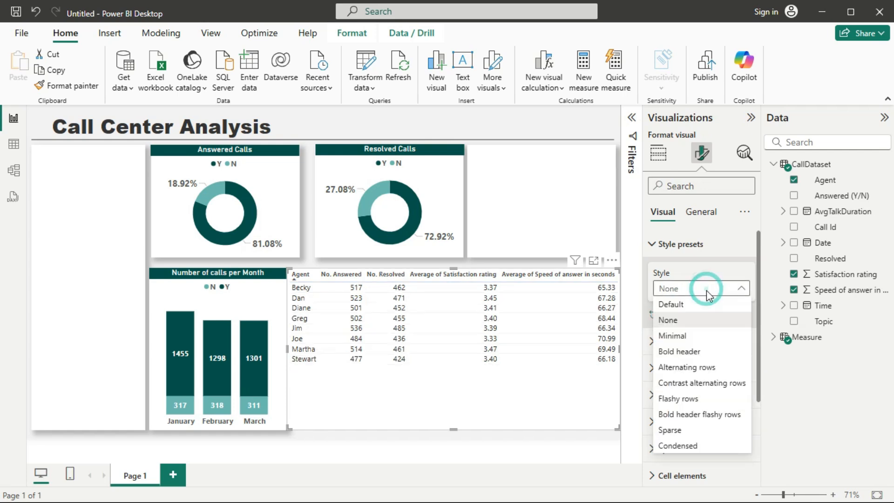
click(698, 354)
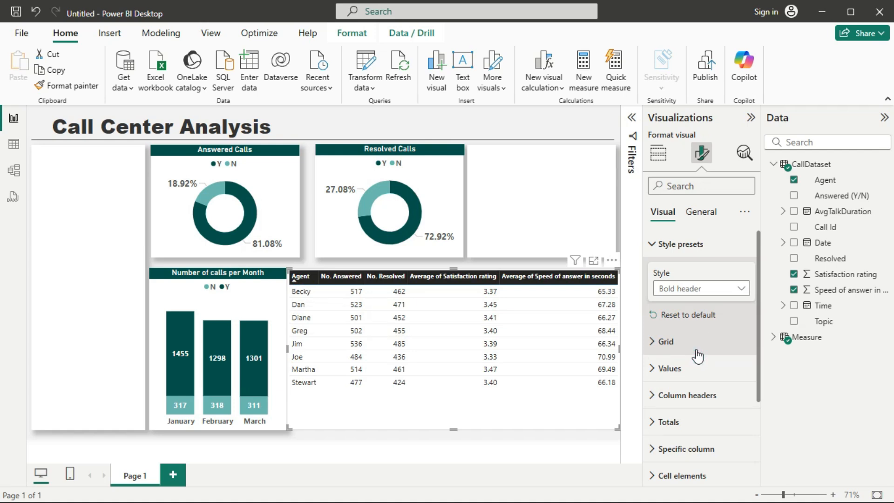
click(701, 212)
click(687, 271)
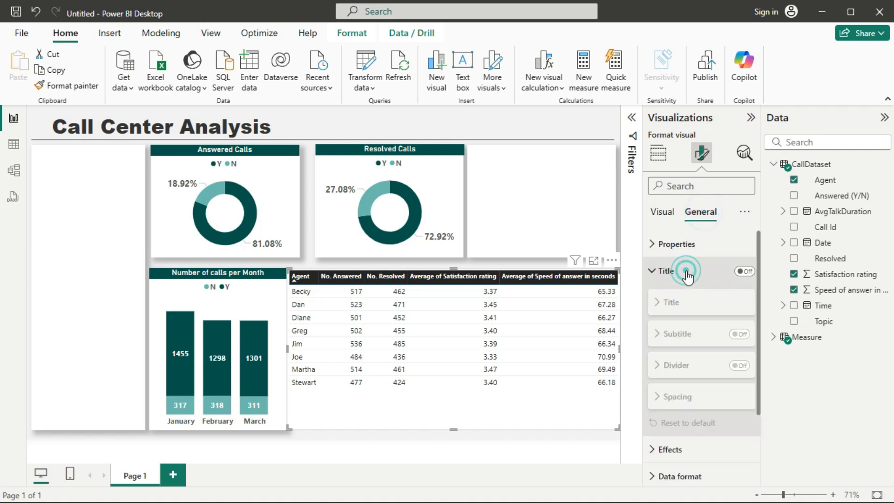
click(747, 272)
click(732, 301)
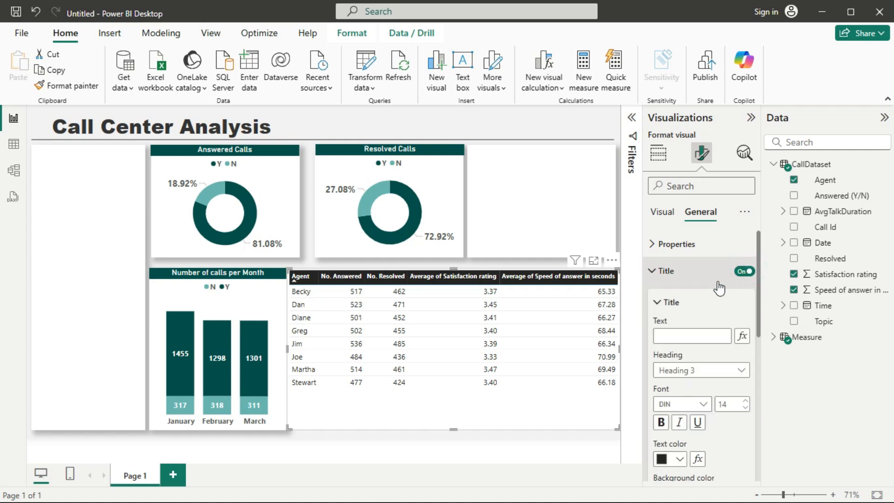
scroll(691, 408, down, 1)
click(680, 397)
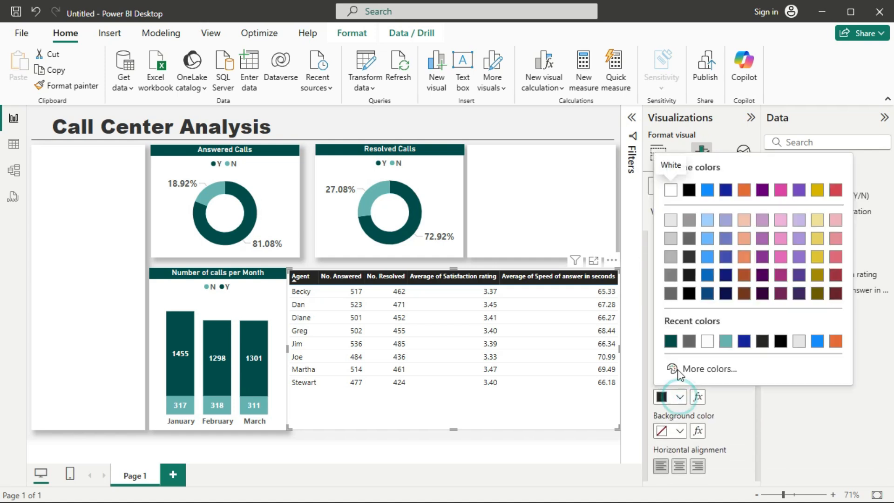
click(671, 342)
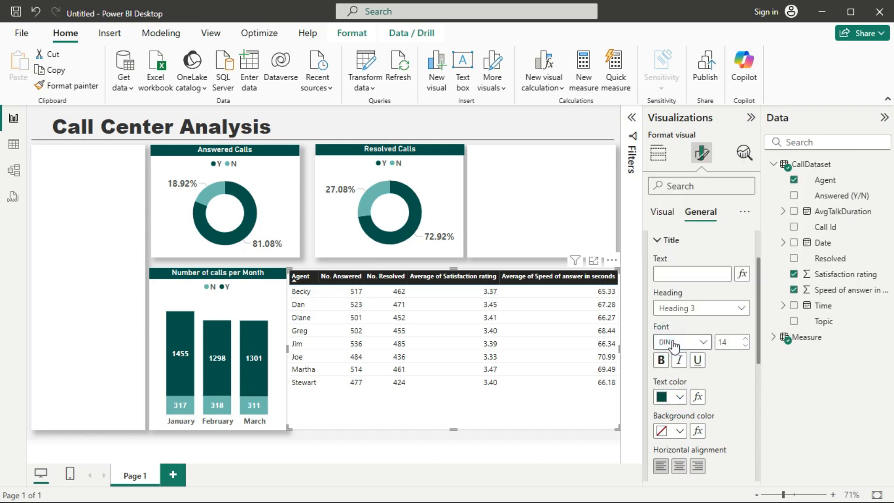
click(681, 397)
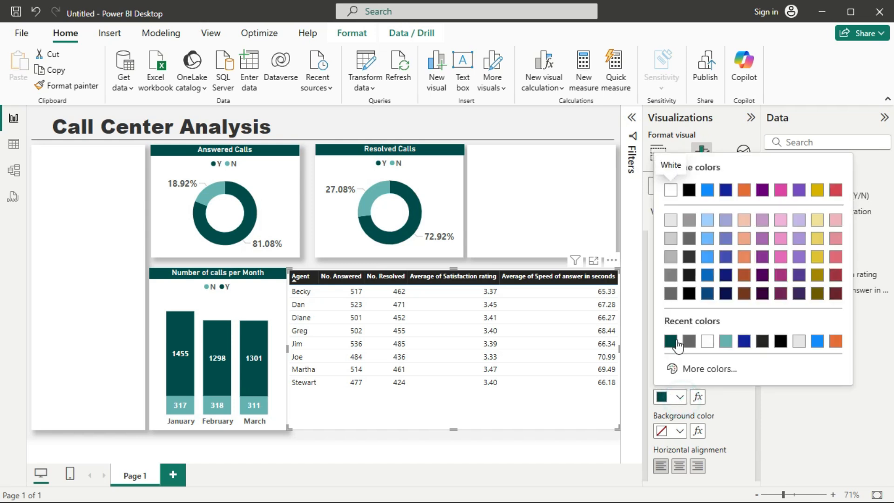
click(671, 190)
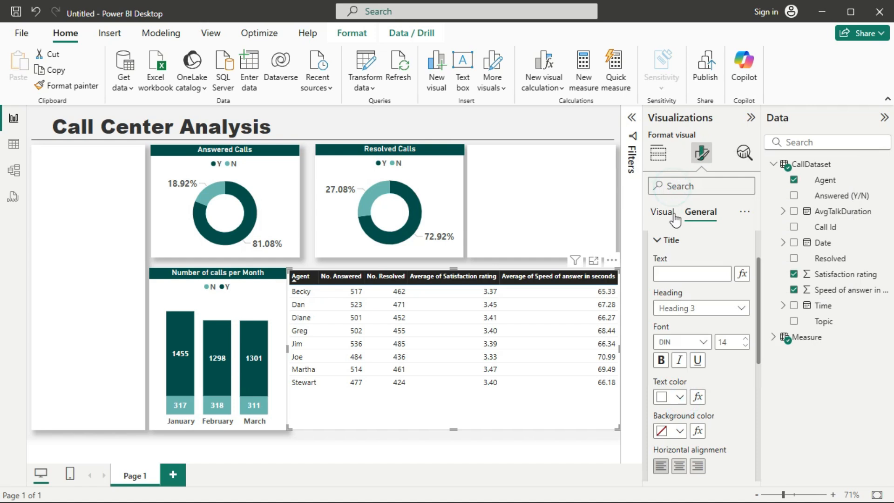
click(664, 240)
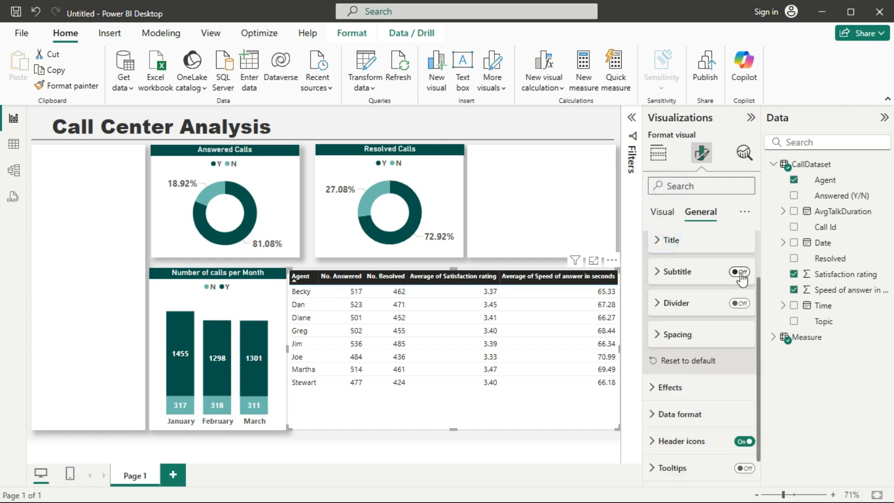
scroll(698, 269, up, 2)
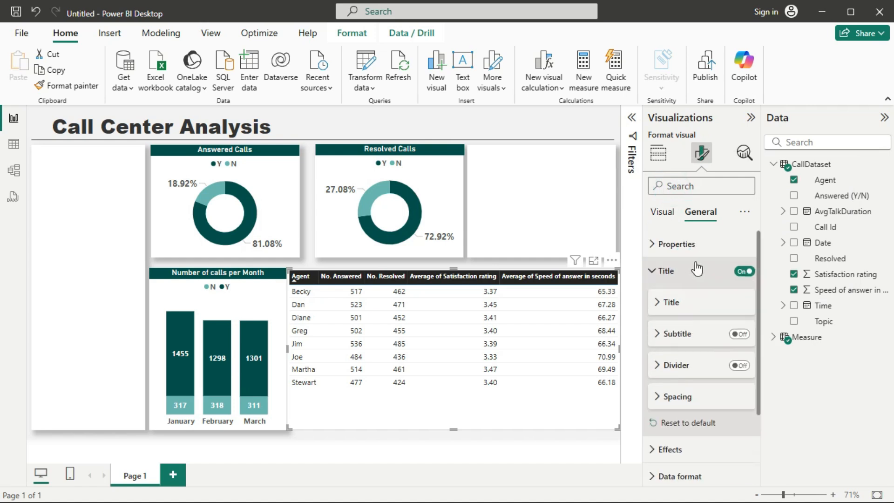
click(737, 275)
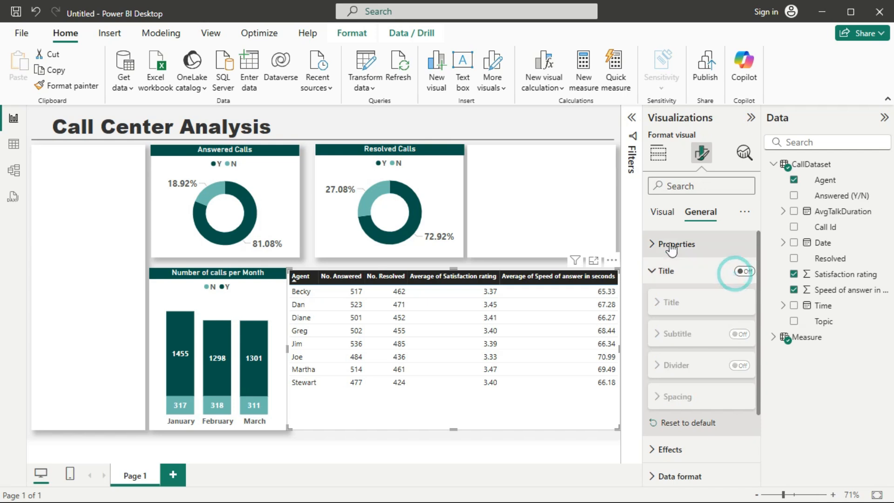
click(655, 270)
- Set the background color of the agent table's column headers to the recently used dark teal
click(663, 213)
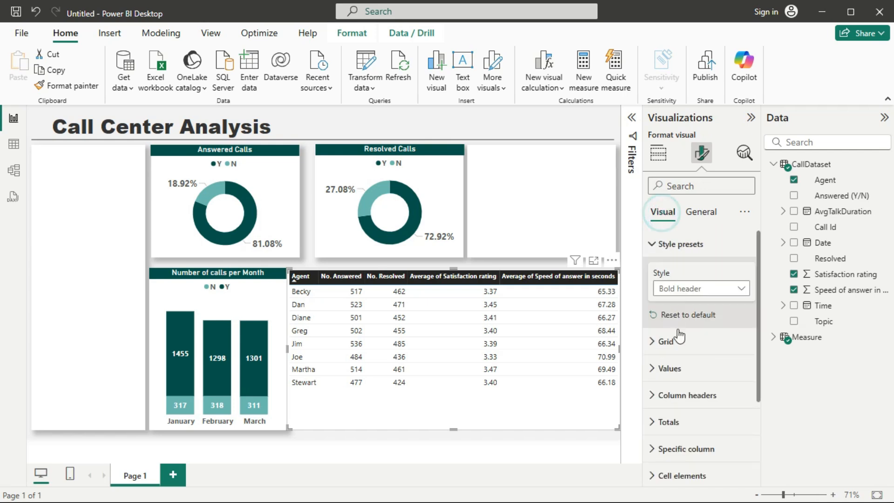
click(661, 250)
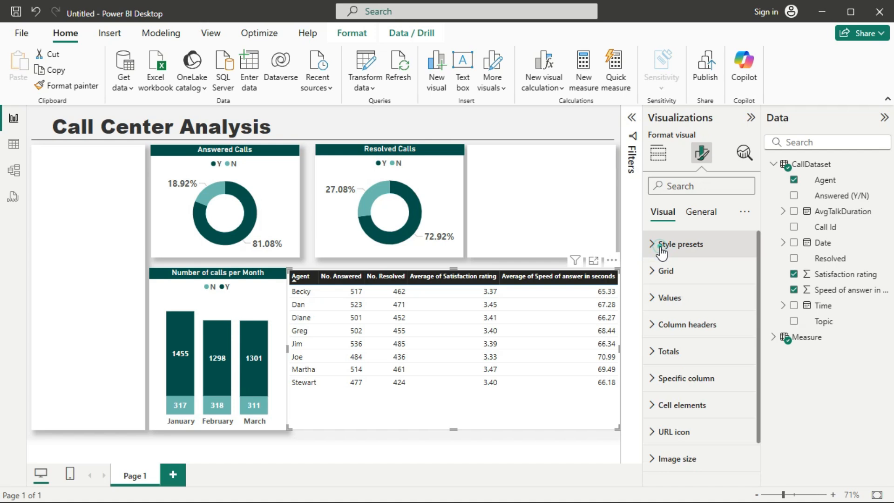
click(663, 323)
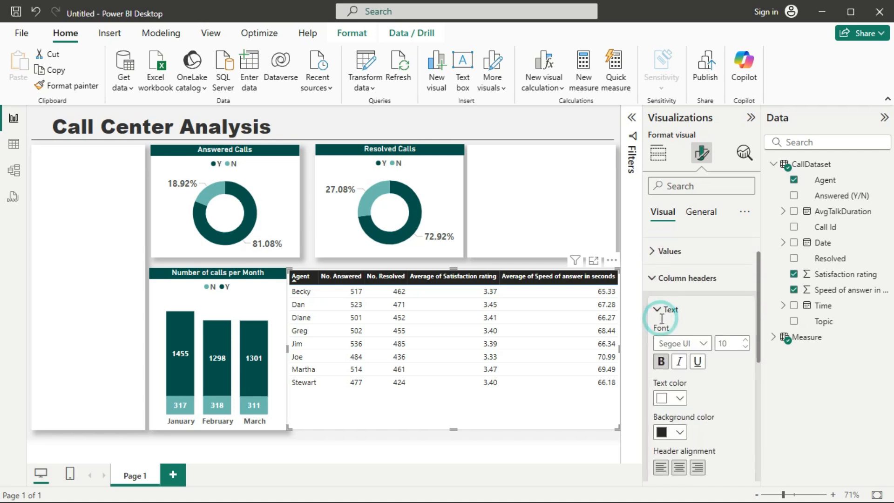
click(671, 404)
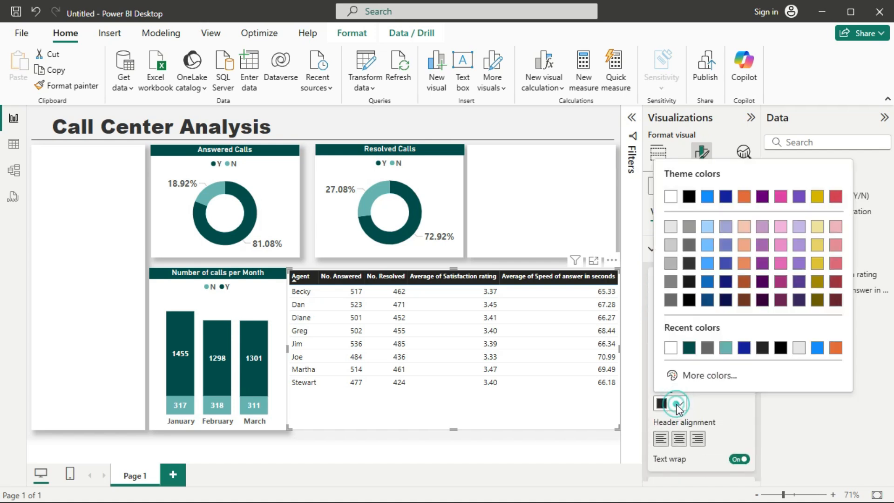
click(691, 352)
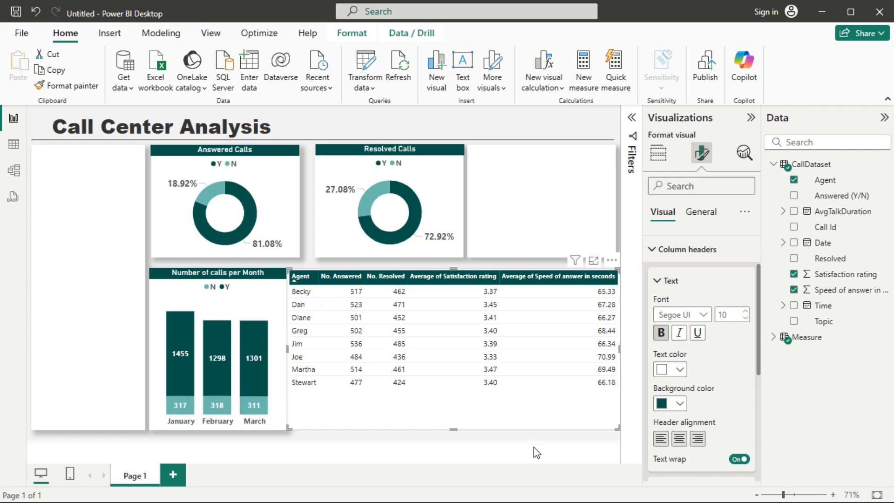
click(662, 251)
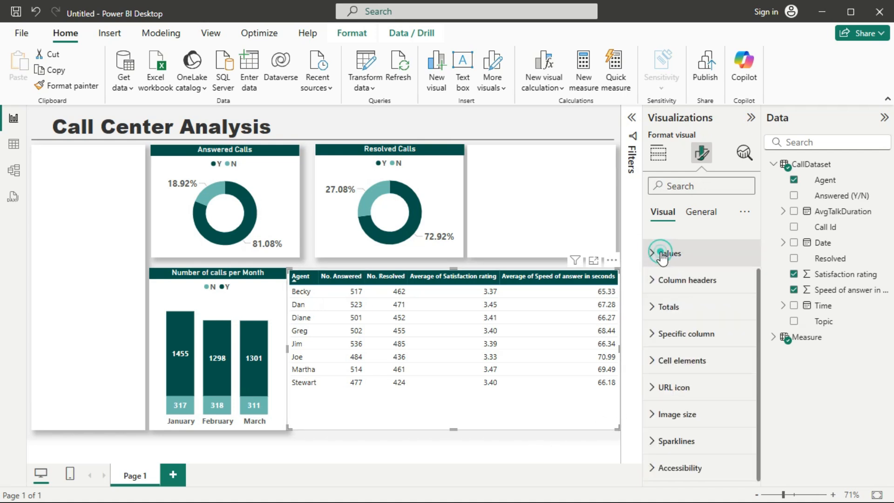
- Turn on vertical gridlines for the agent table
scroll(697, 348, up, 2)
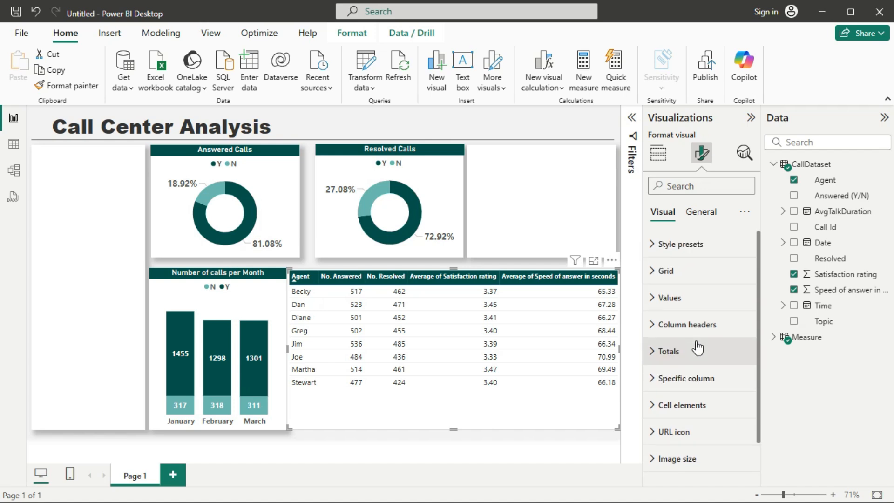
click(685, 279)
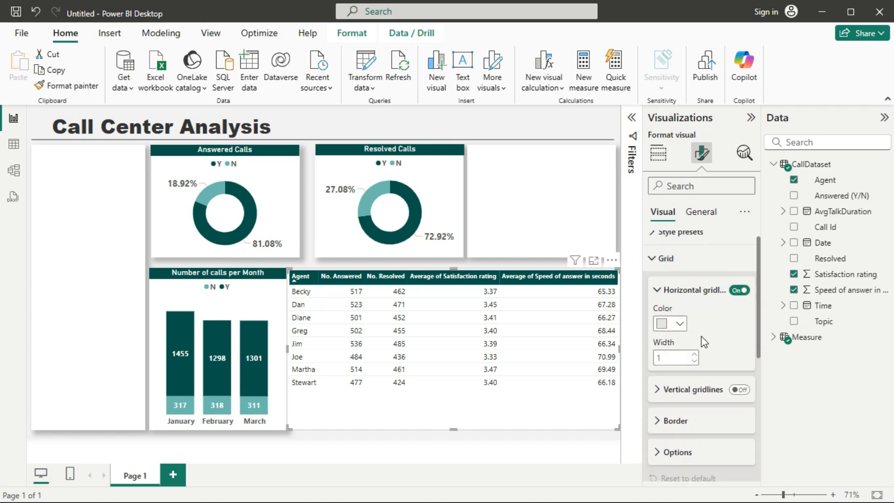
scroll(702, 336, down, 1)
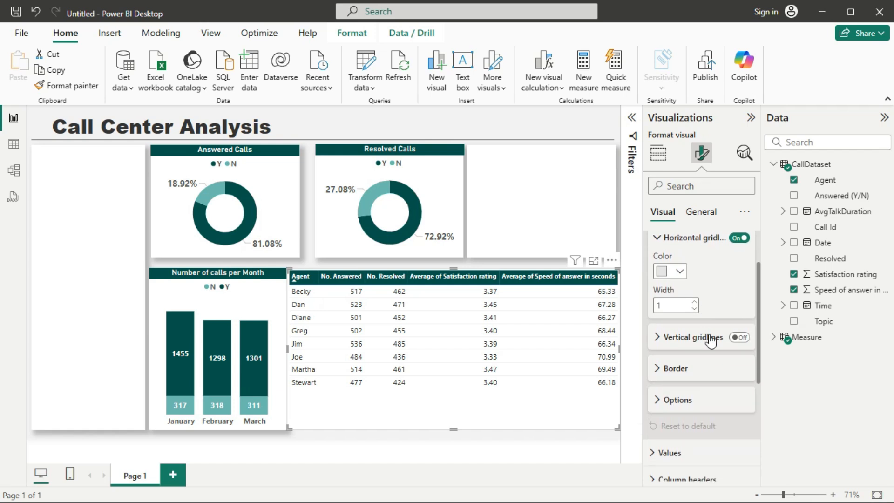
click(744, 337)
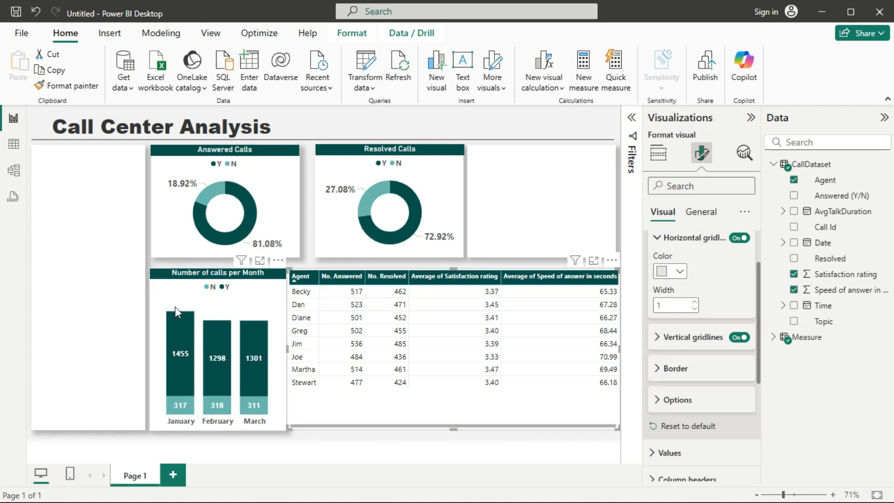
click(122, 309)
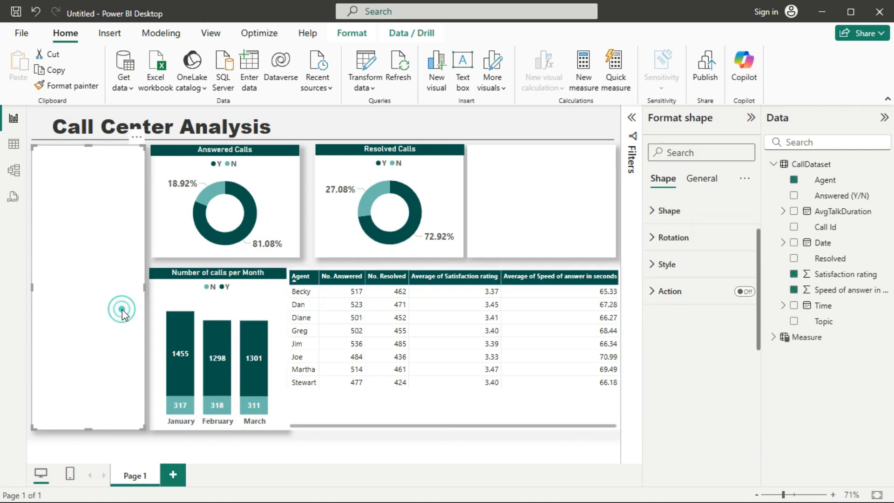
click(529, 193)
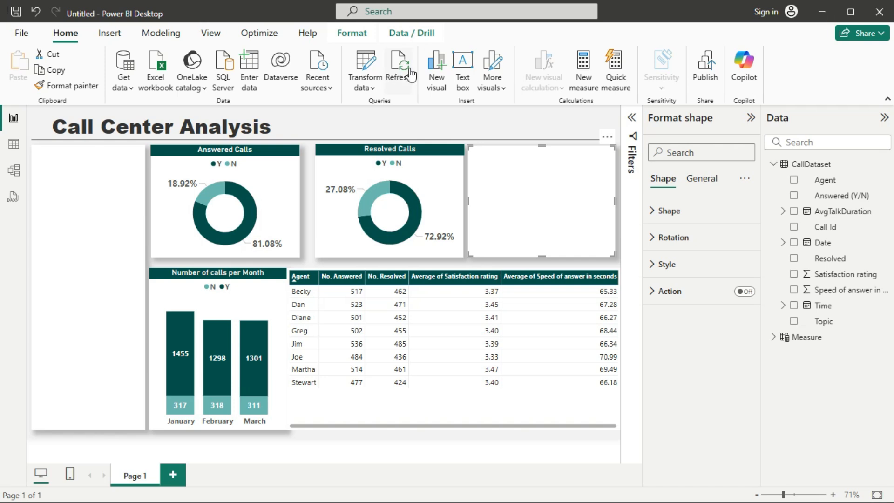
click(564, 177)
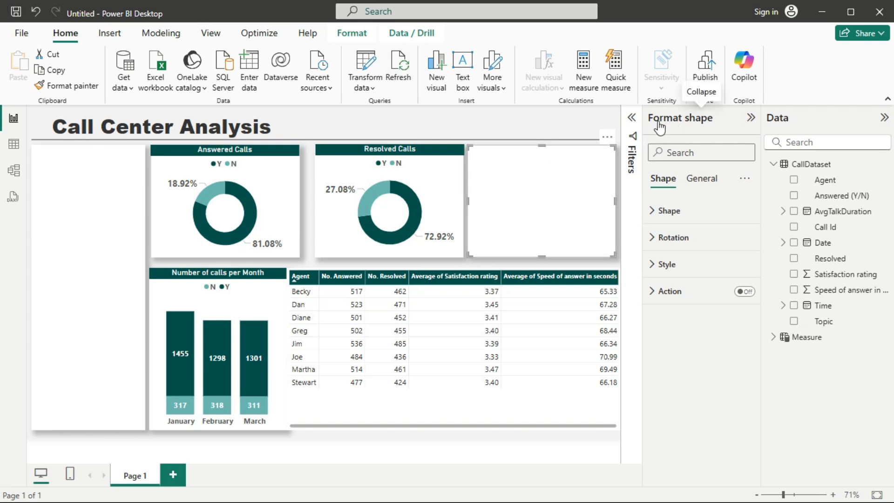
- Add a separate card visual showing the Average of Speed of answer in seconds
click(516, 438)
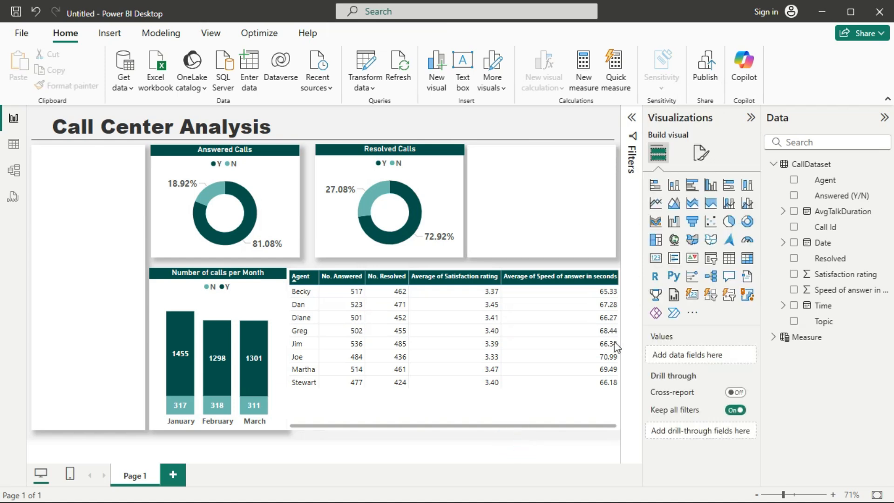
click(656, 260)
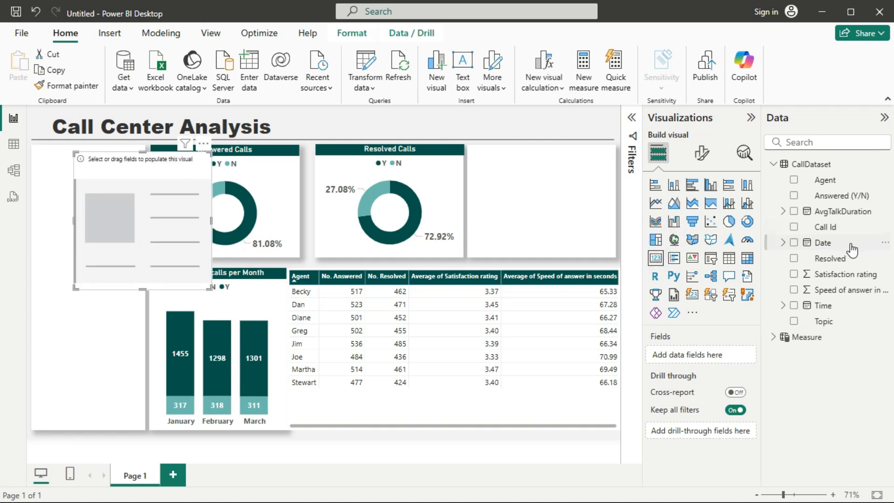
click(795, 290)
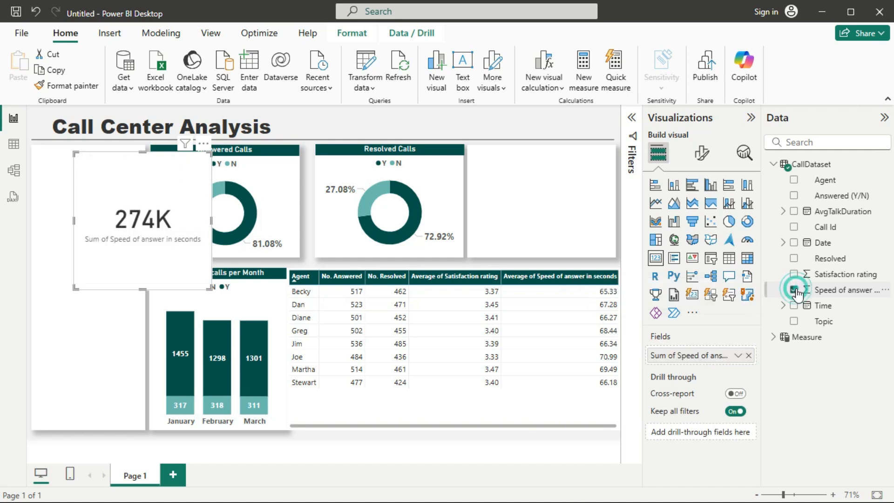
click(739, 357)
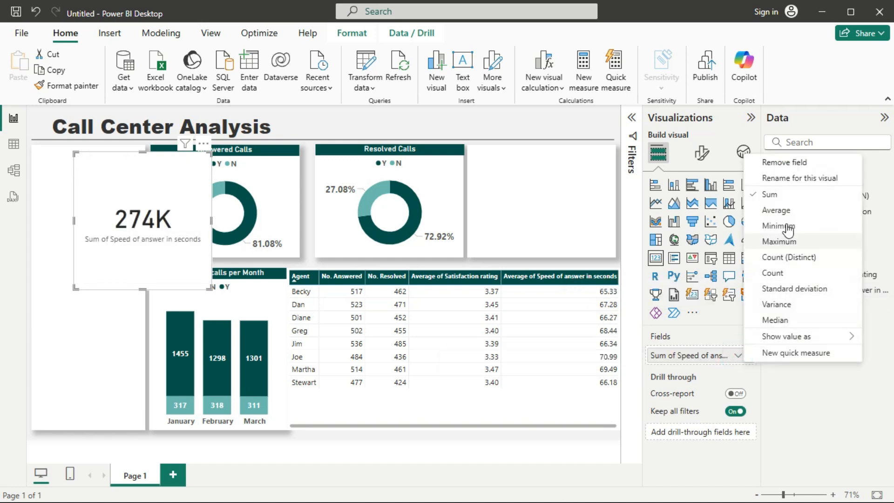
click(782, 216)
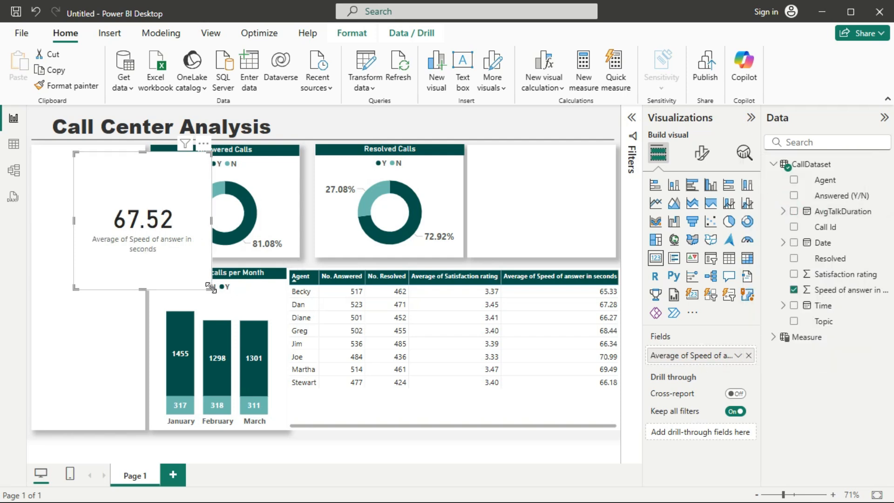
- Shrink the card slightly and copy the Answered Calls chart's formatting onto it with Format painter
drag(211, 288, 198, 259)
click(268, 208)
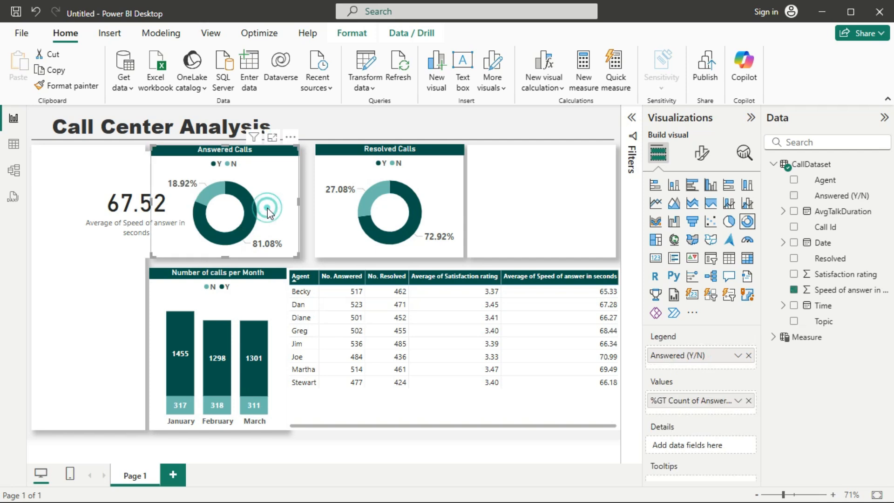
click(69, 86)
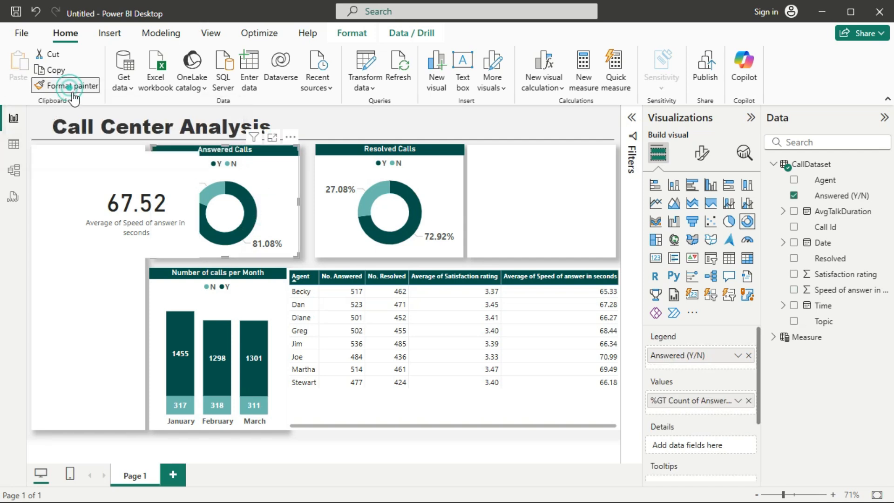
click(122, 197)
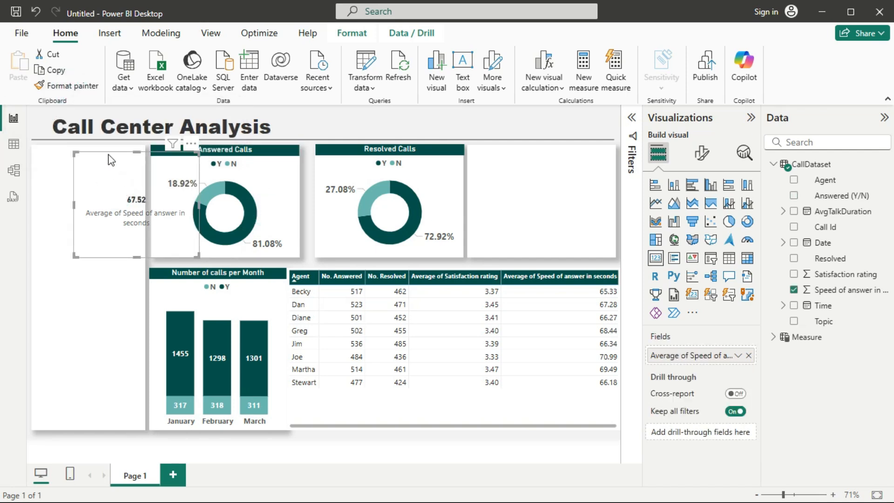
- Move the card onto the empty panel beside the Resolved Calls chart and widen it to fit the panel
drag(112, 159, 469, 146)
drag(604, 253, 612, 253)
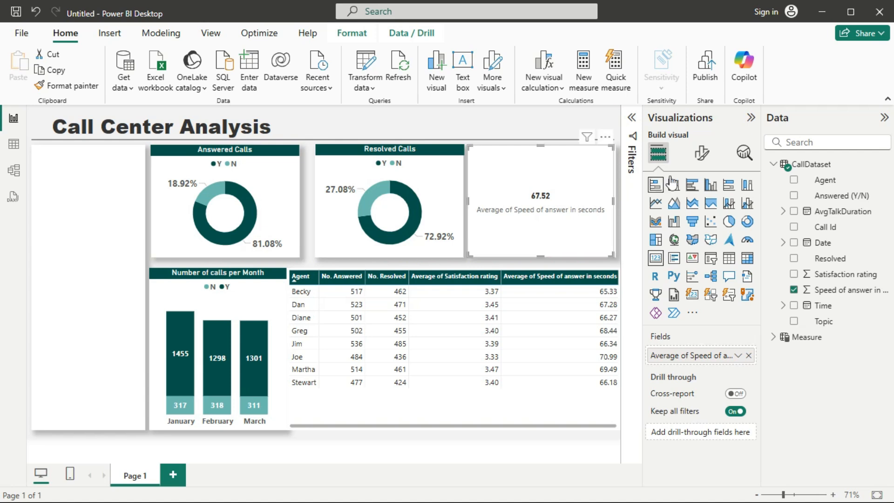
- Turn off the card's category label and set its callout value font size to 40
click(702, 153)
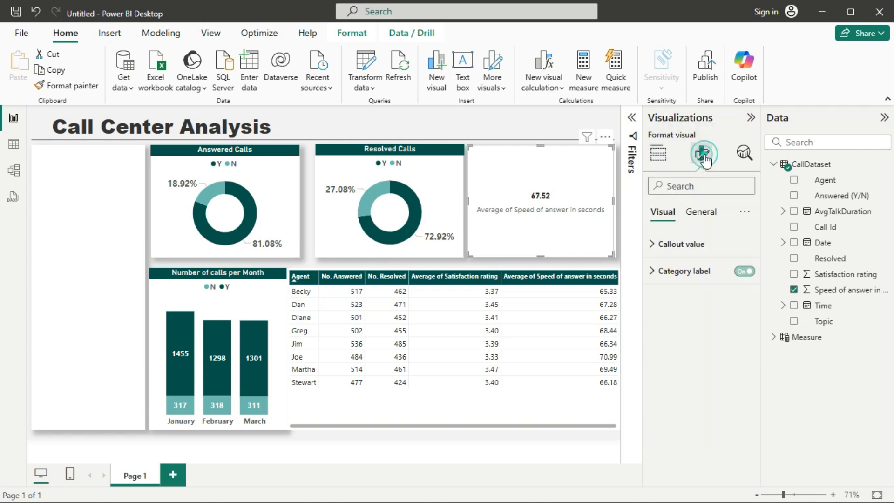
click(742, 272)
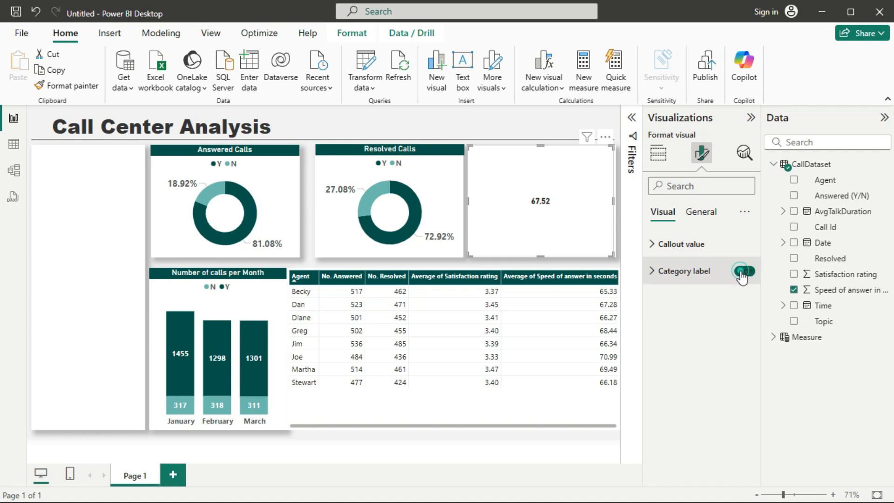
click(671, 246)
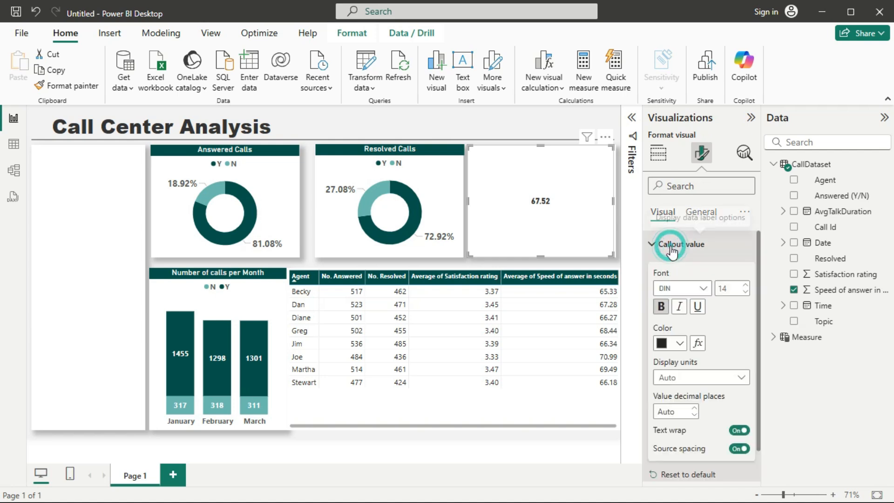
click(745, 287)
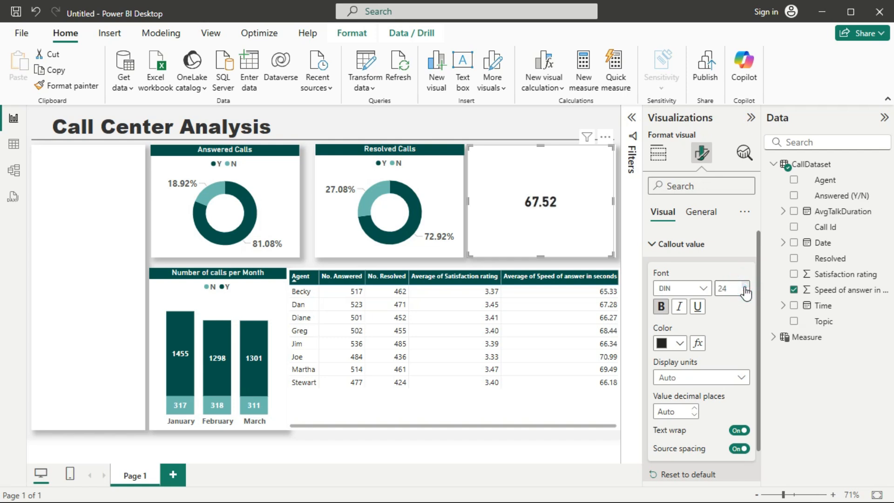
click(745, 288)
click(746, 287)
text(4)
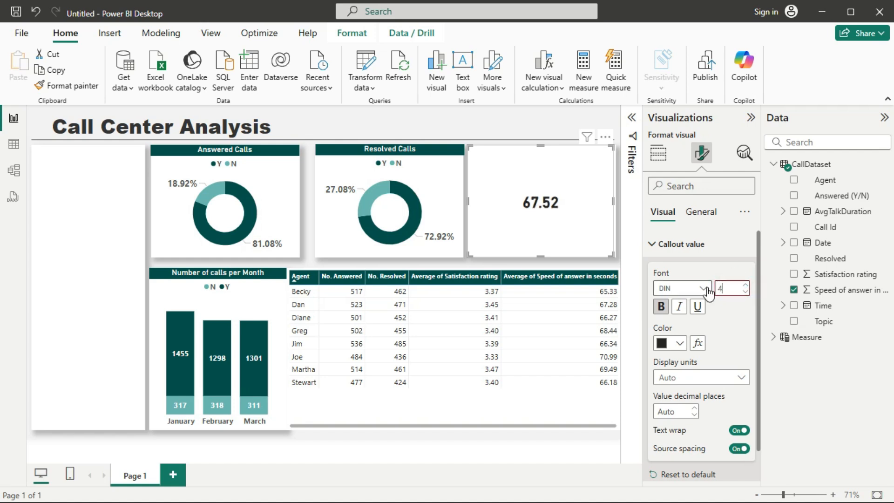
text(0)
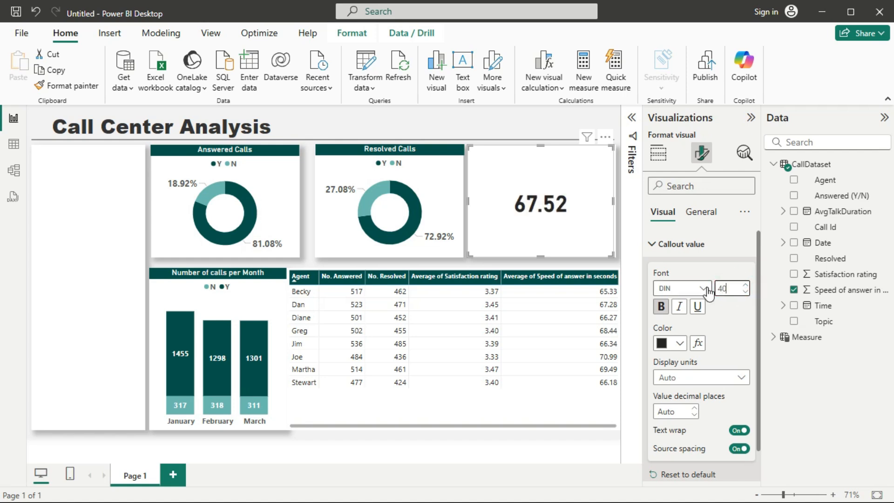
- Set the card's callout value color to the recently used dark teal, keeping the text bold
click(661, 307)
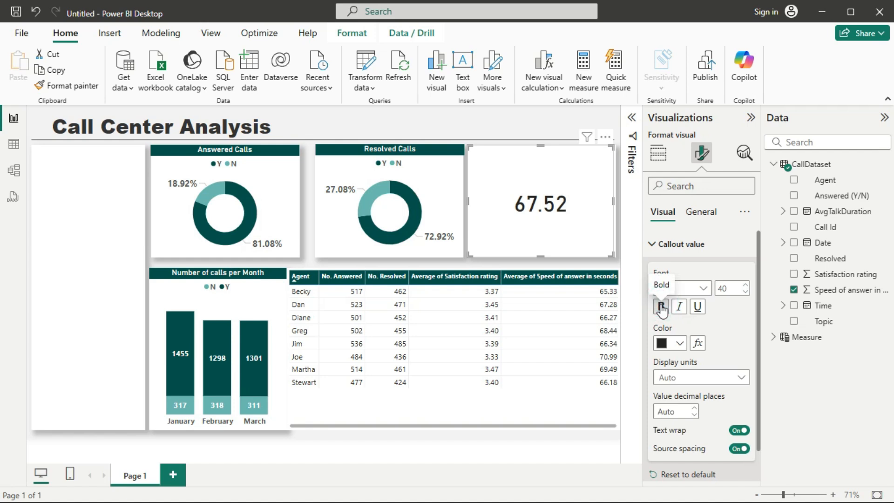
click(662, 308)
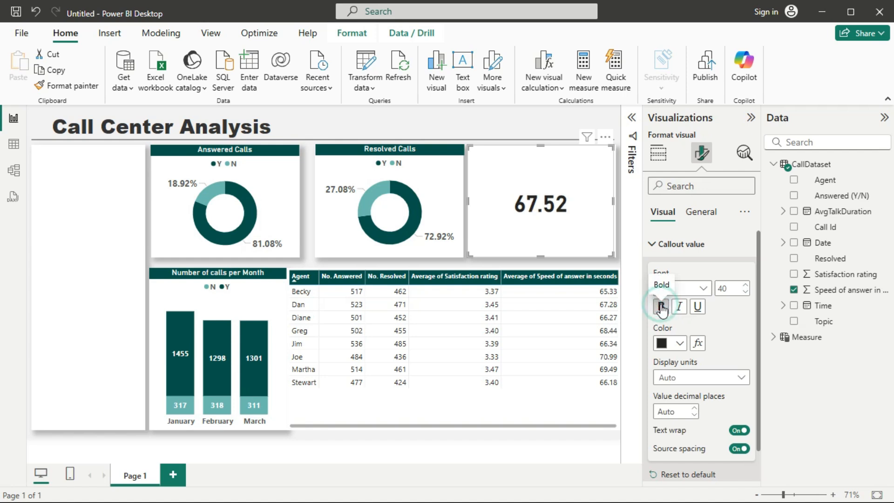
click(681, 344)
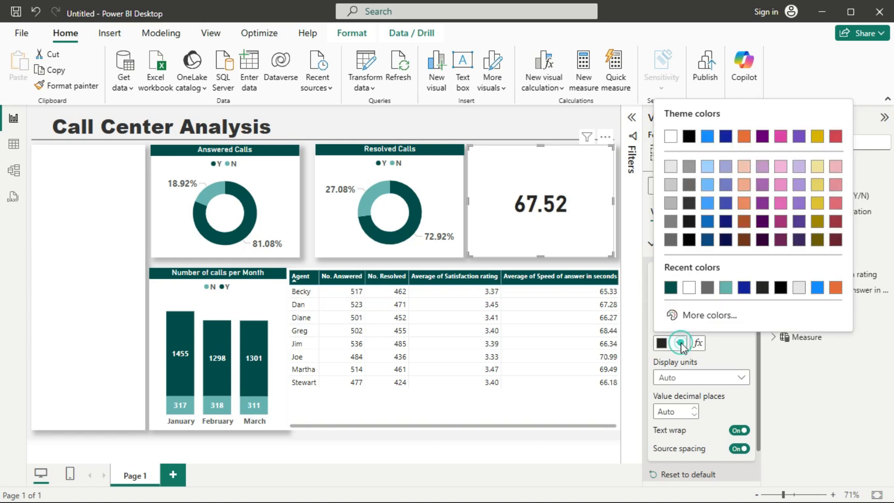
click(673, 287)
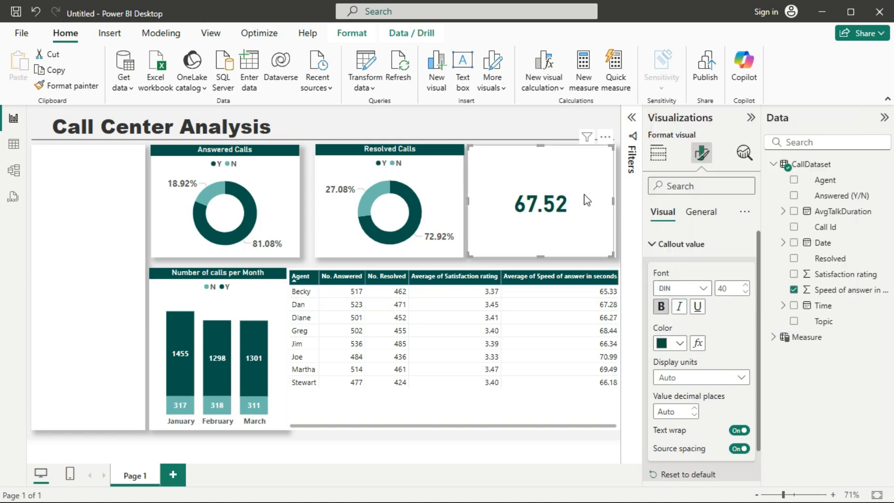
- Turn on the card's title and set its text to "Average speed of answer per second"
click(704, 213)
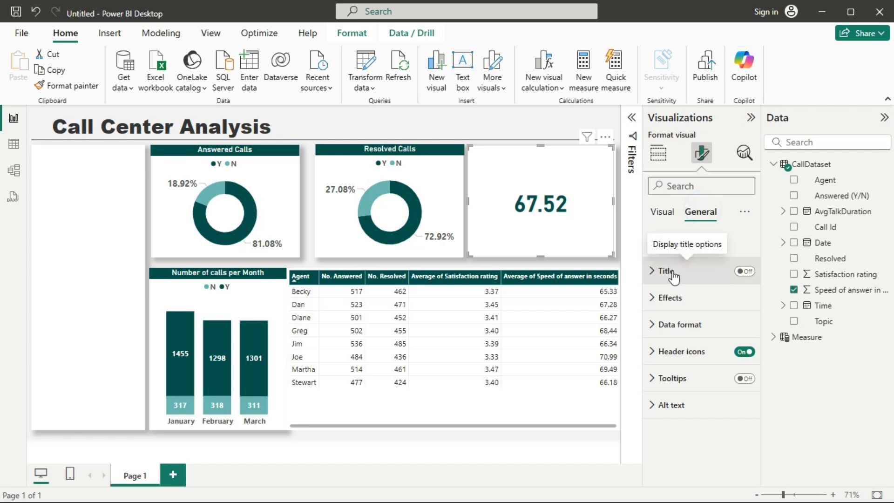
click(744, 271)
click(698, 275)
click(670, 334)
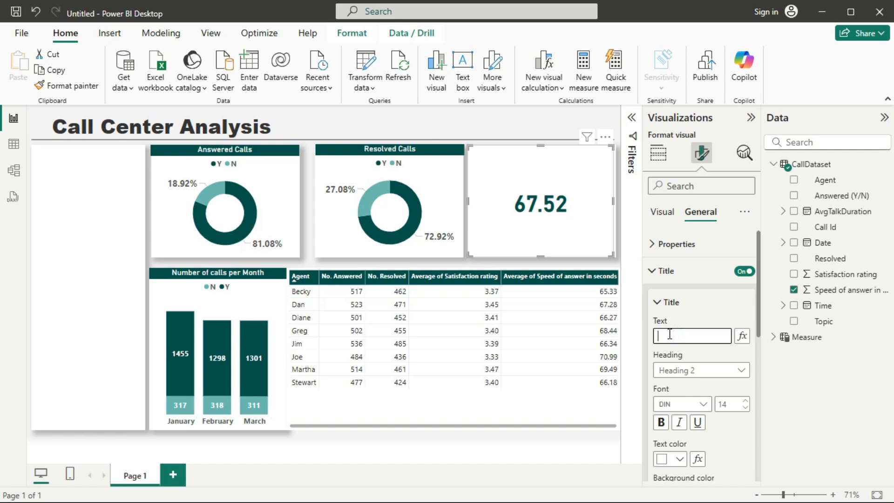
text(Average speed)
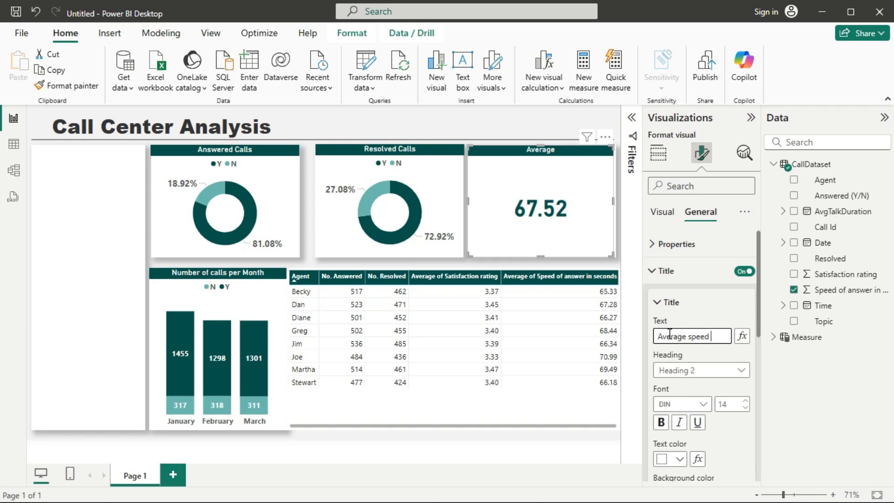
text( of answer)
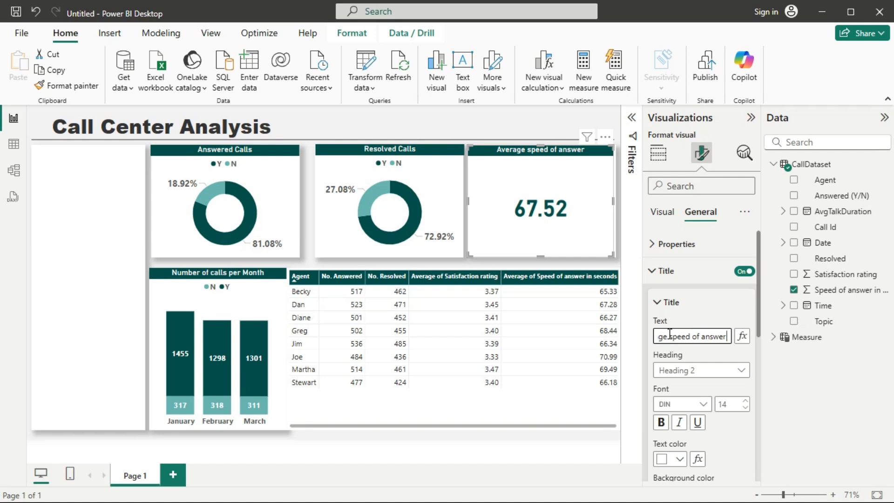
text( per se)
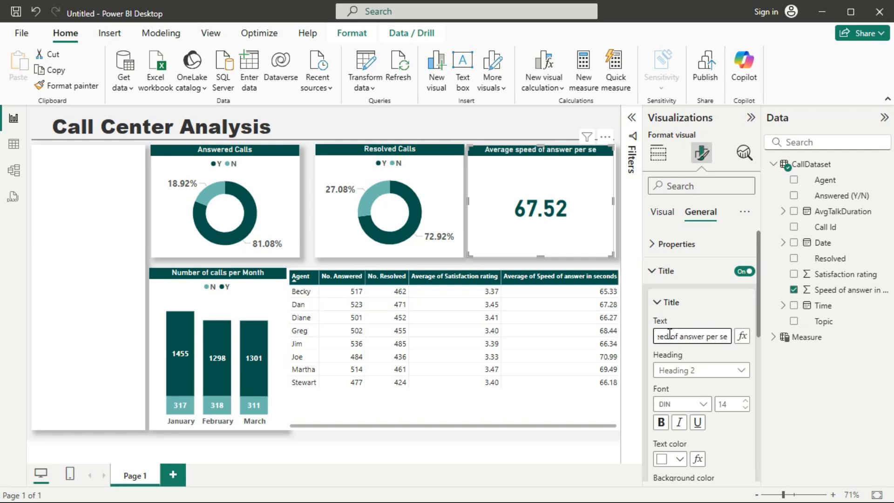
text(cond)
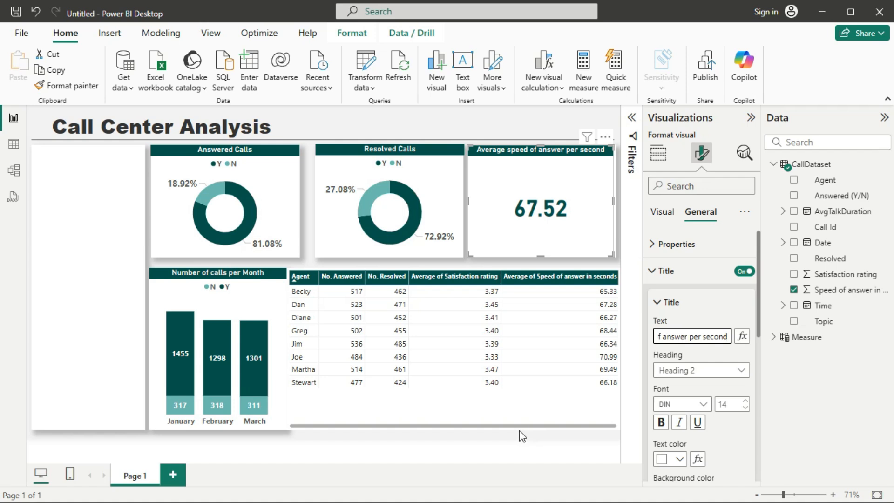
- Shift the Number of calls per Month chart and its background panel slightly left, leaving a gap before the agent table
click(277, 424)
drag(217, 429, 217, 427)
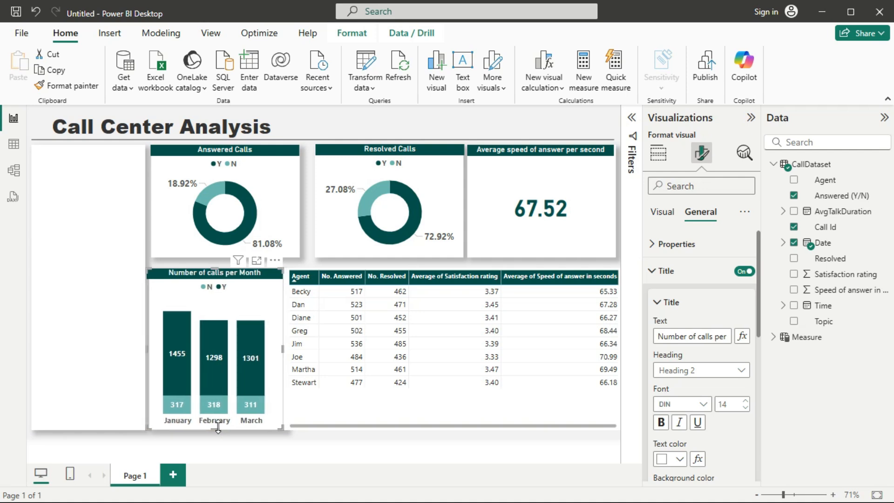
click(287, 432)
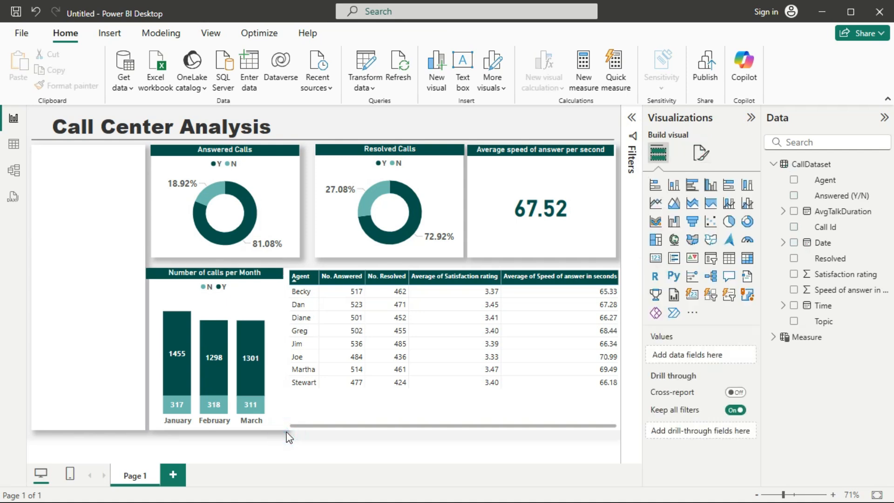
click(288, 425)
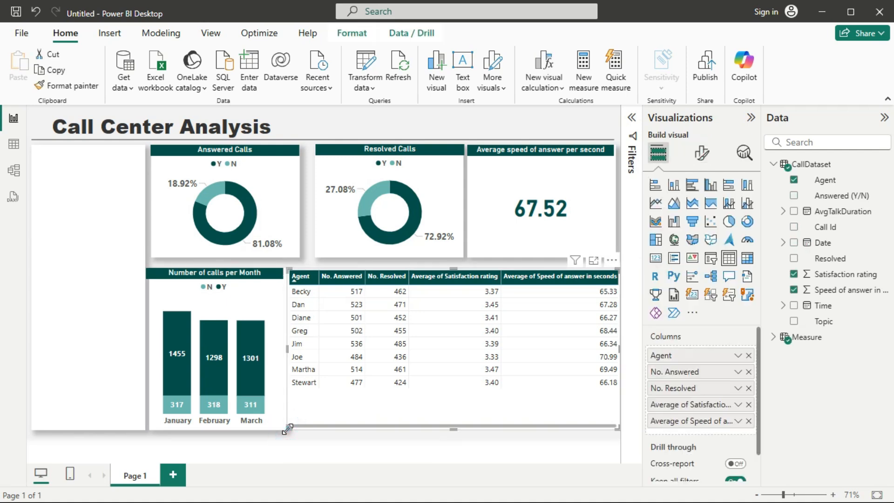
click(286, 304)
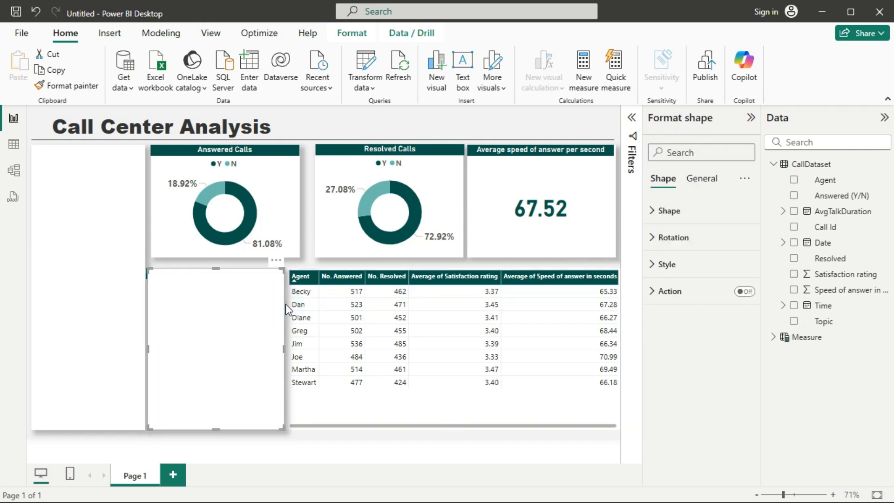
click(62, 312)
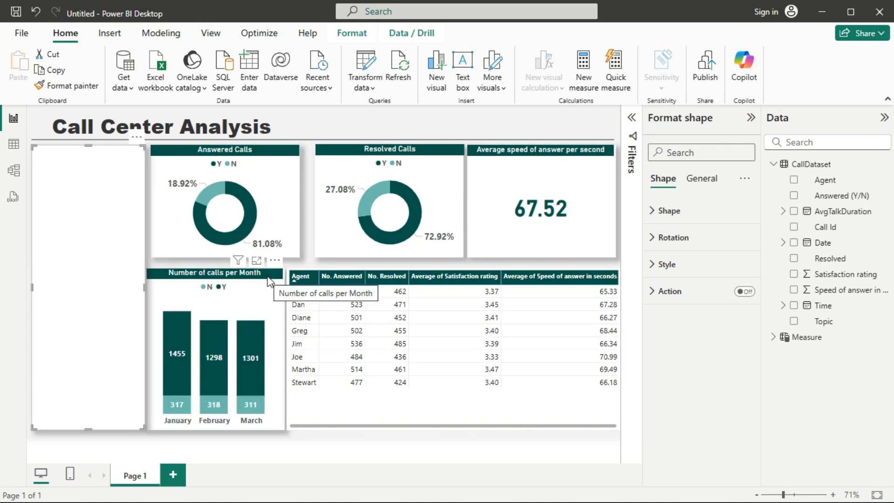
click(269, 294)
drag(274, 275, 275, 275)
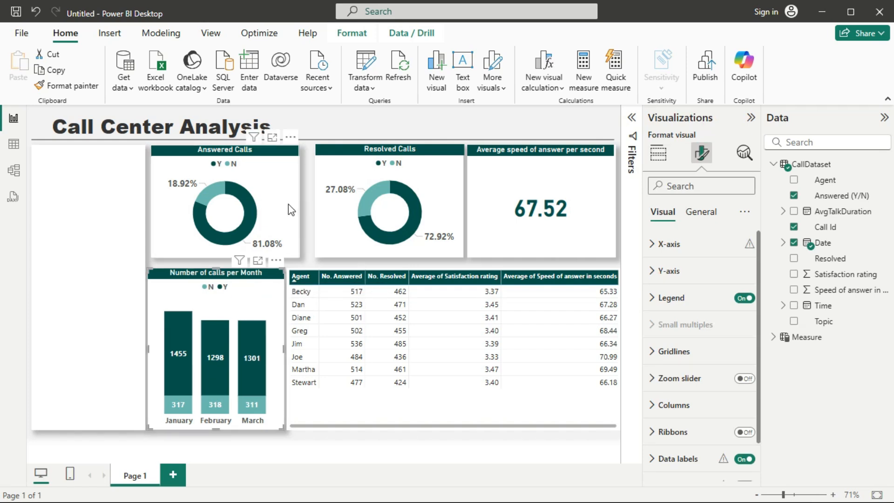
- Nudge the Resolved Calls chart and its background panel left to even out the gaps between the upper visuals
click(315, 171)
key(Left)
key(Left)
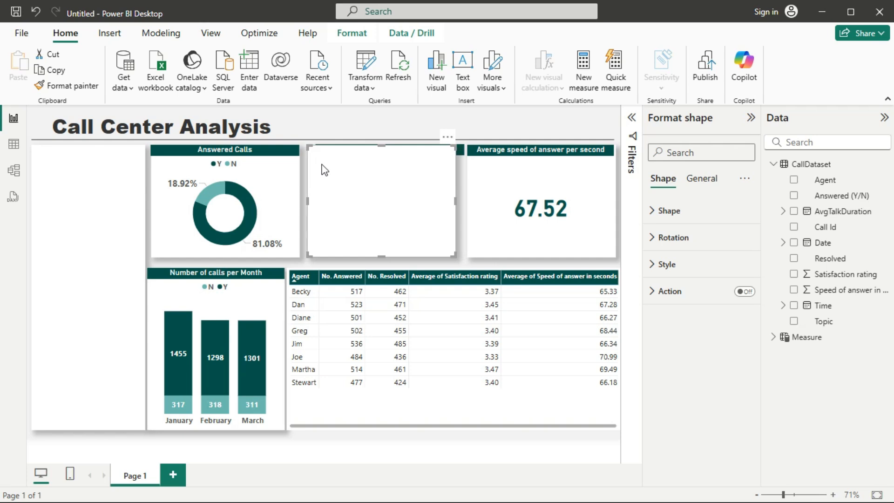
click(462, 199)
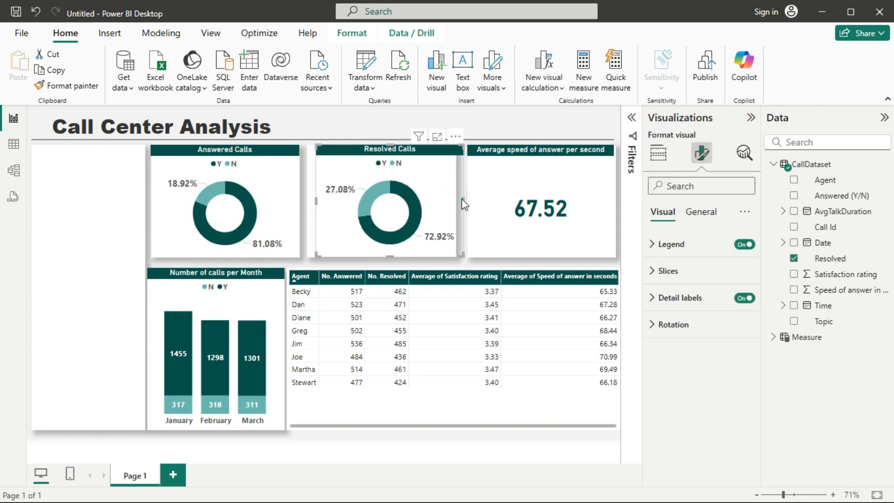
key(Left)
key(Left)
key(Right)
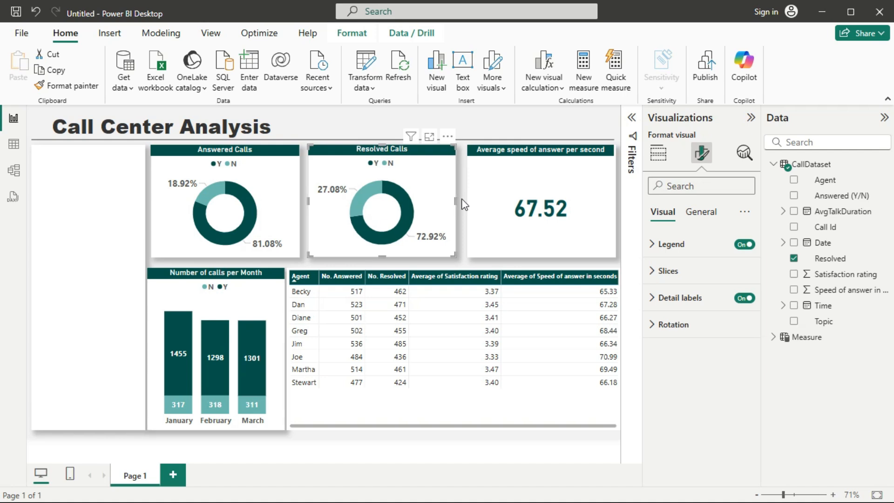
- Nudge the average speed of answer card and its background panel slightly left so they line up with each other
click(481, 218)
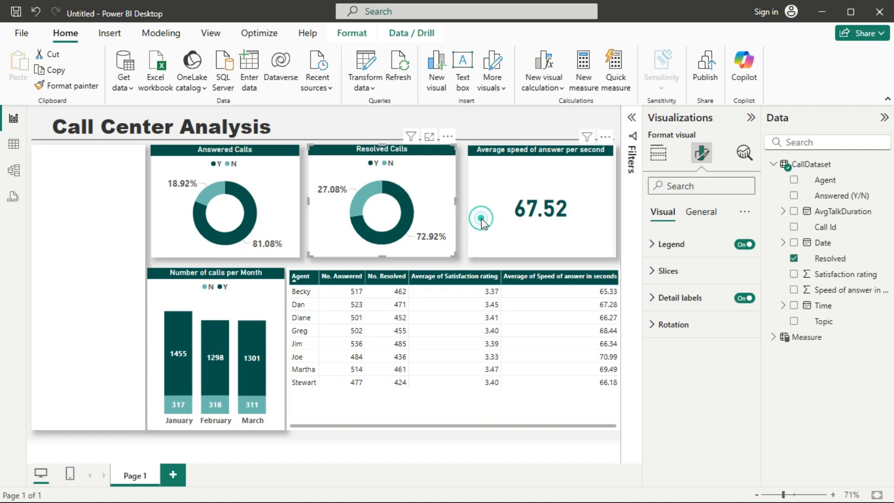
click(615, 242)
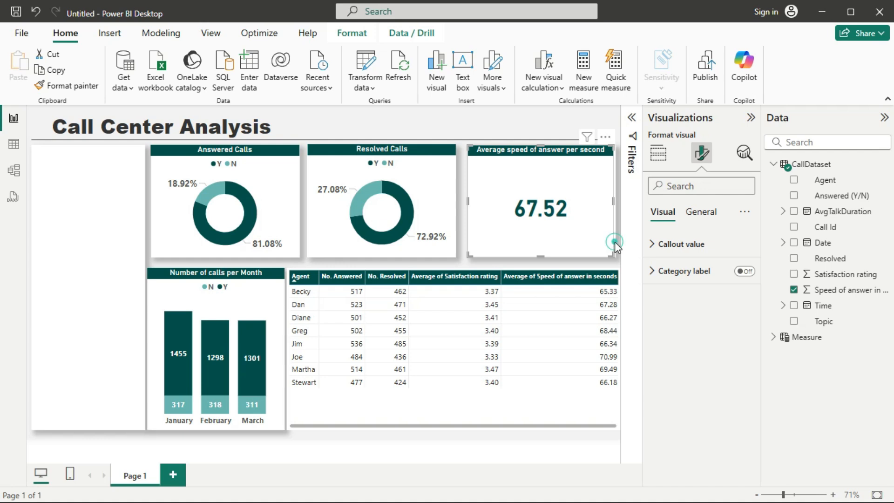
key(Delete)
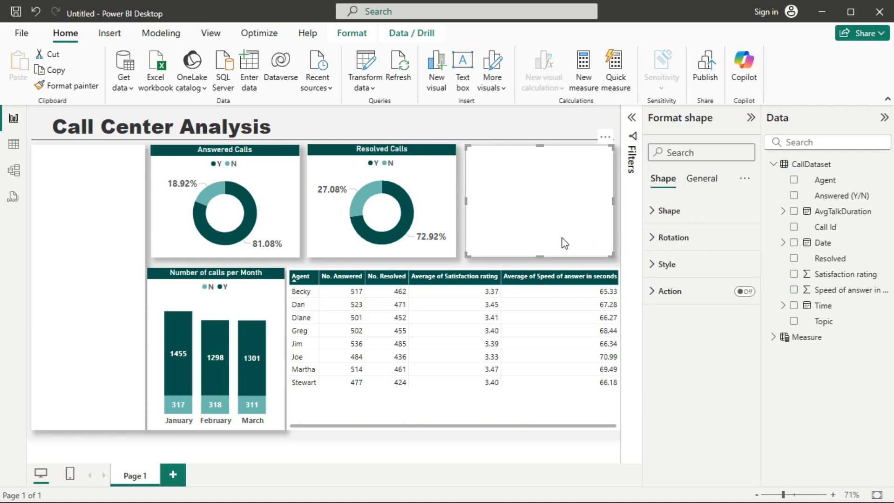
click(549, 234)
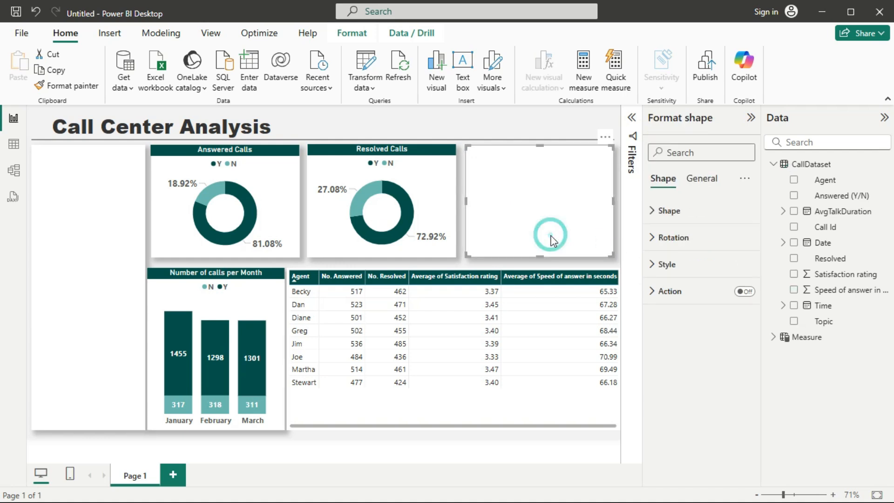
click(505, 441)
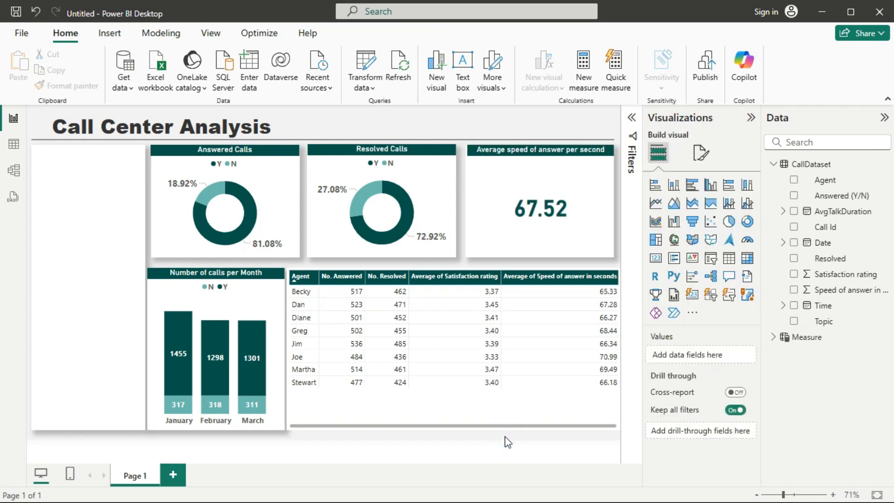
click(573, 152)
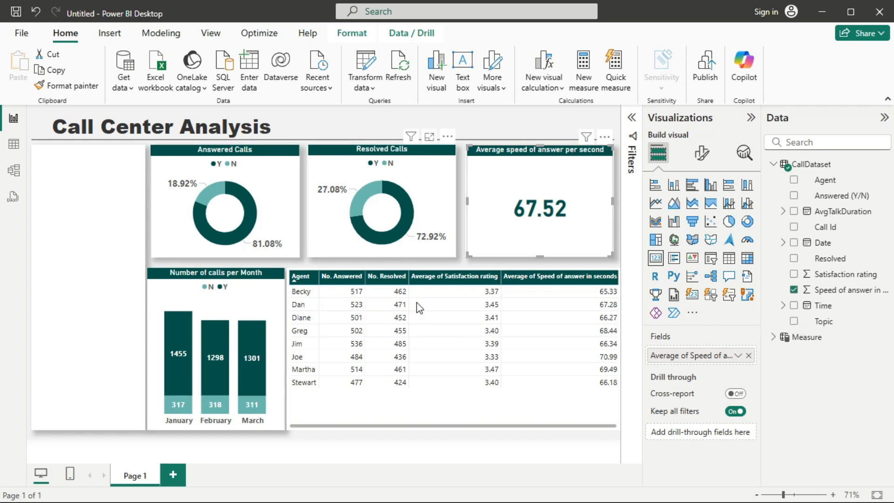
- Switch to Call Center Objectives.txt in Notepad to review the dashboard objectives, and return to the Power BI report
key(super)
mouse_move(595, 494)
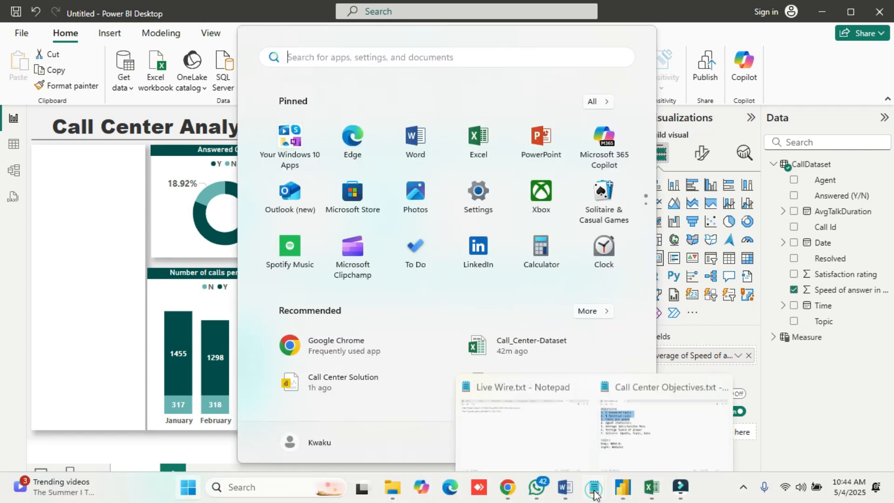
click(649, 399)
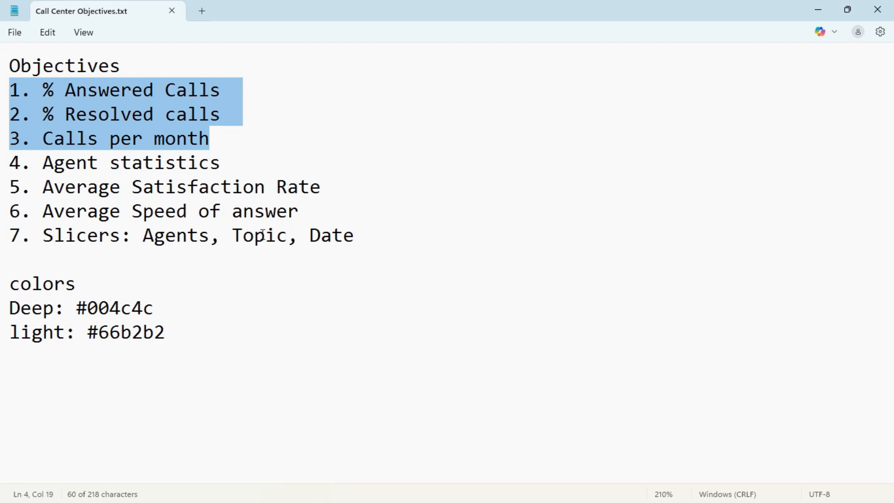
click(820, 11)
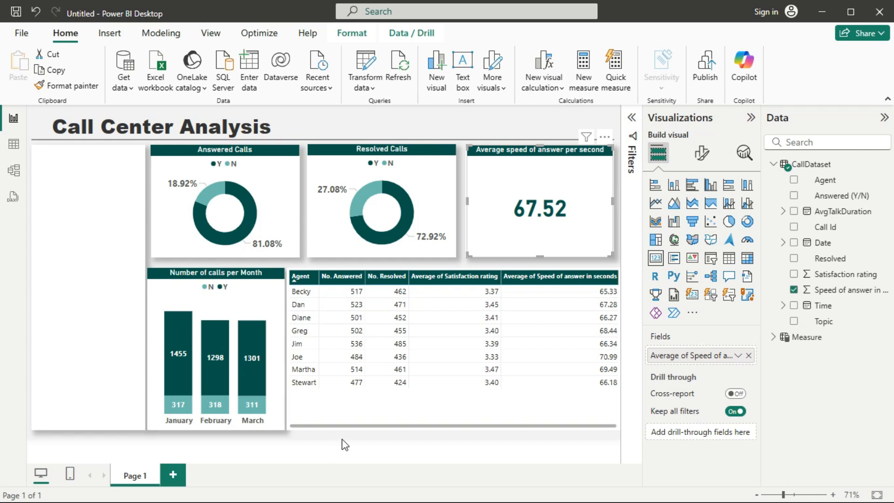
- Add a gauge visual to the report with the Average of Satisfaction rating as its value
click(360, 431)
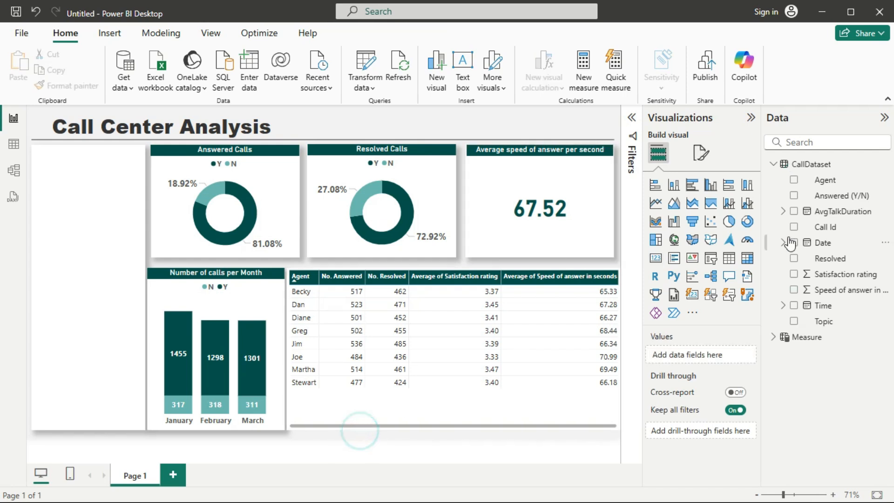
click(747, 242)
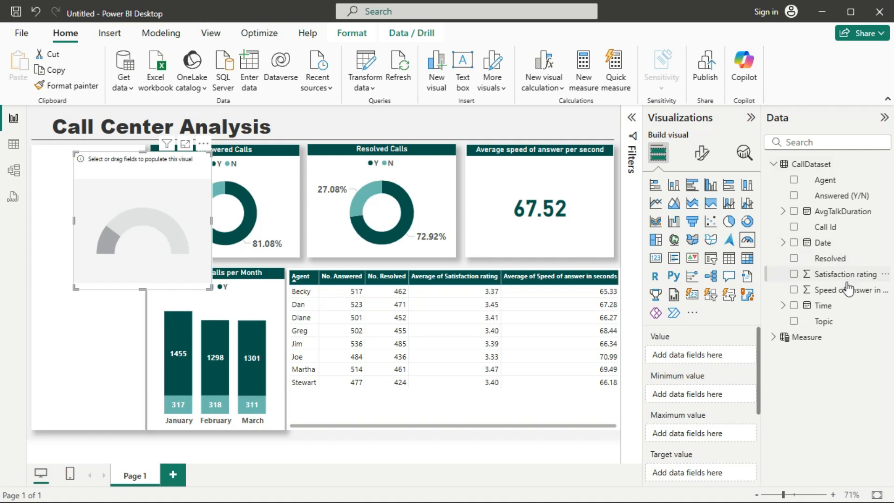
drag(844, 276, 721, 358)
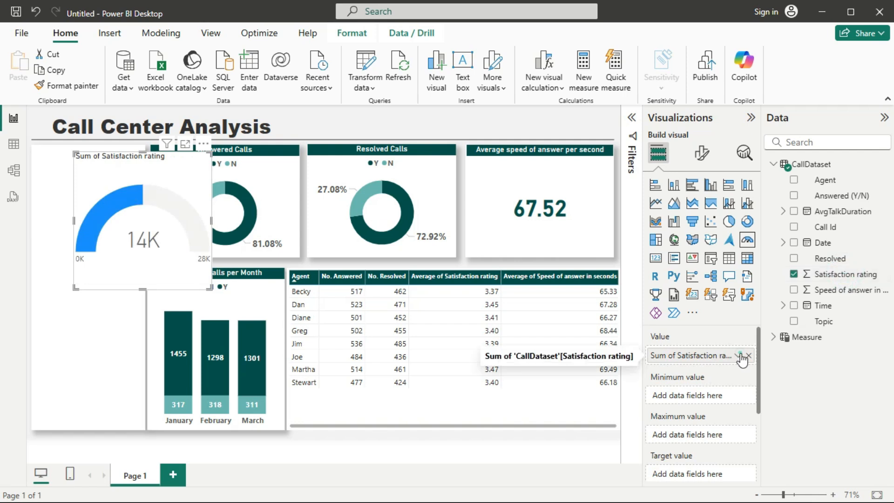
click(739, 355)
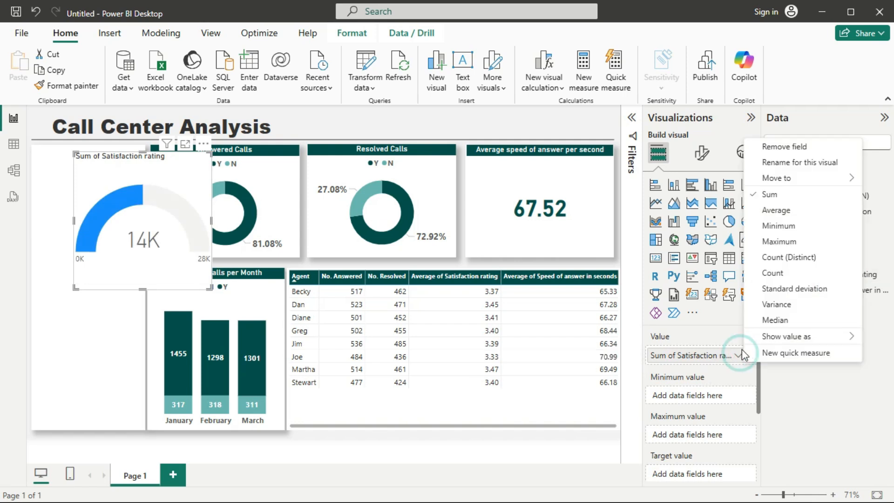
click(776, 214)
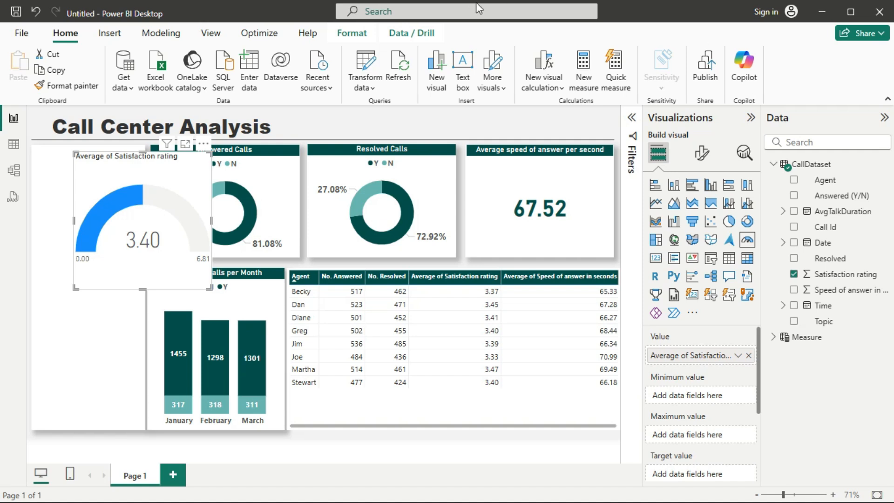
- Create a measure in the Measure table with the formula Target Value = 4.5
right_click(811, 342)
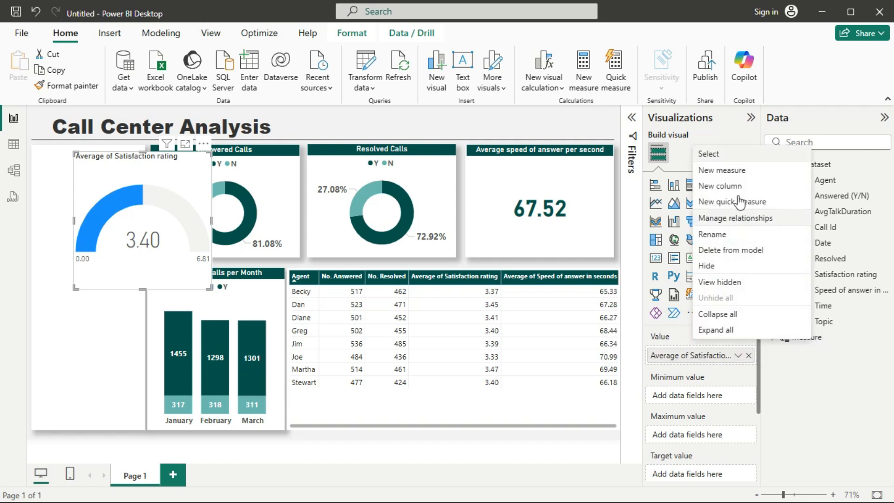
click(735, 172)
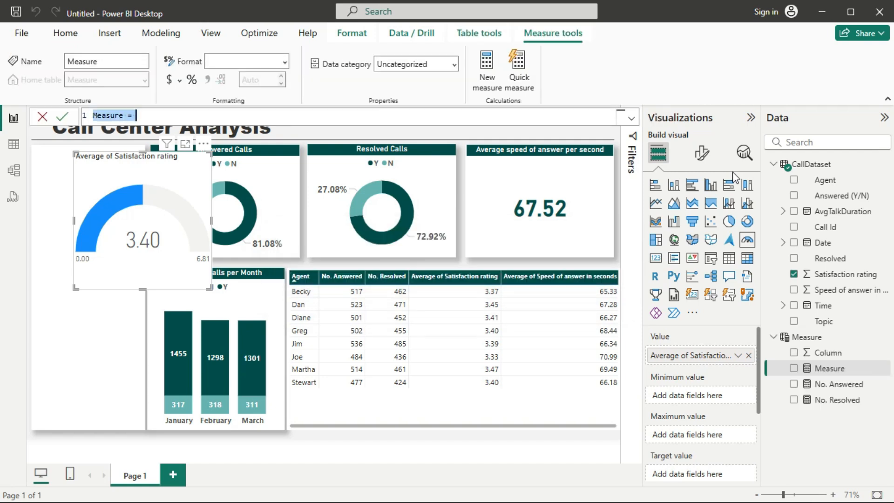
text(Ta)
text(rget Valu)
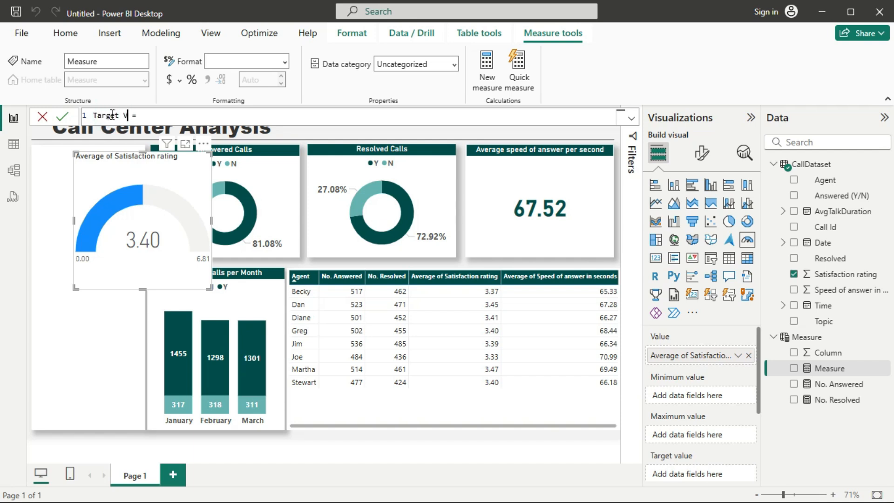
text(e)
click(161, 115)
text(4.5)
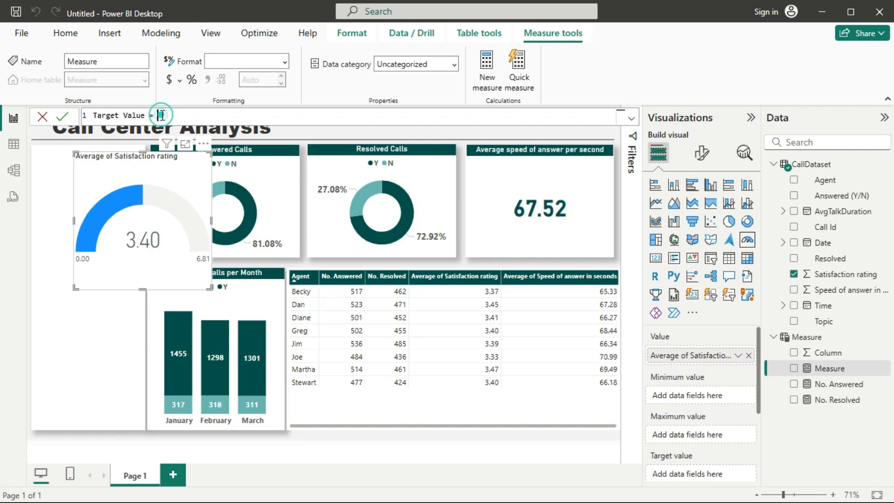
key(Return)
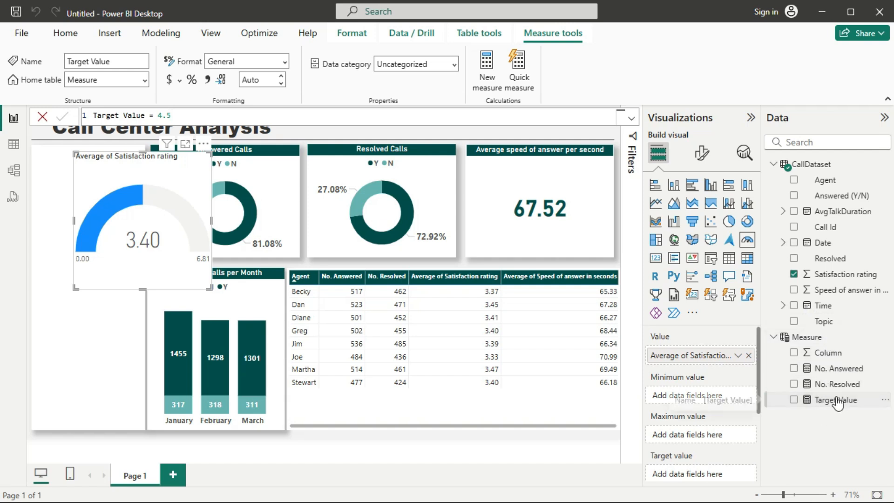
- Assign the Target Value measure as the gauge's target value and the Maximum of Satisfaction rating as its maximum value
drag(837, 406, 709, 474)
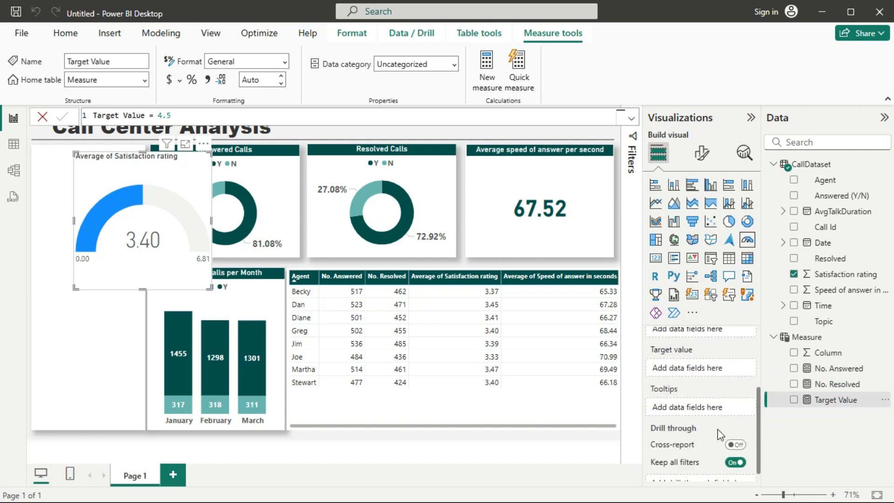
drag(825, 401, 713, 364)
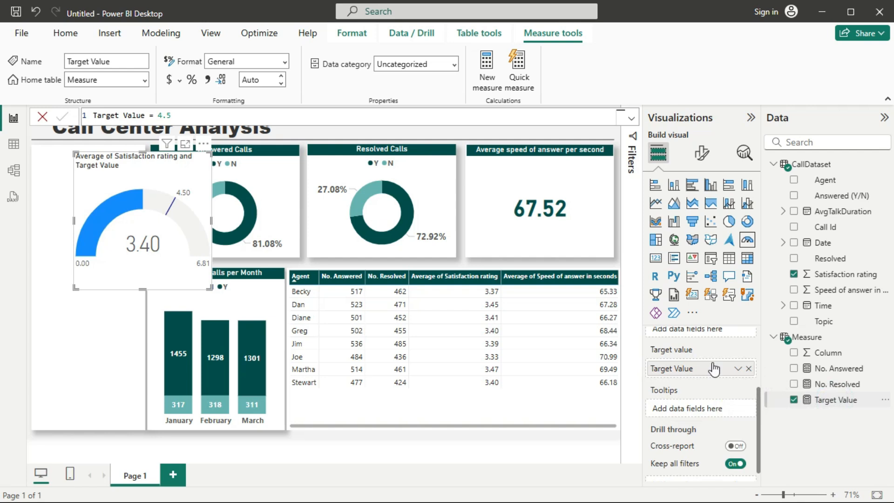
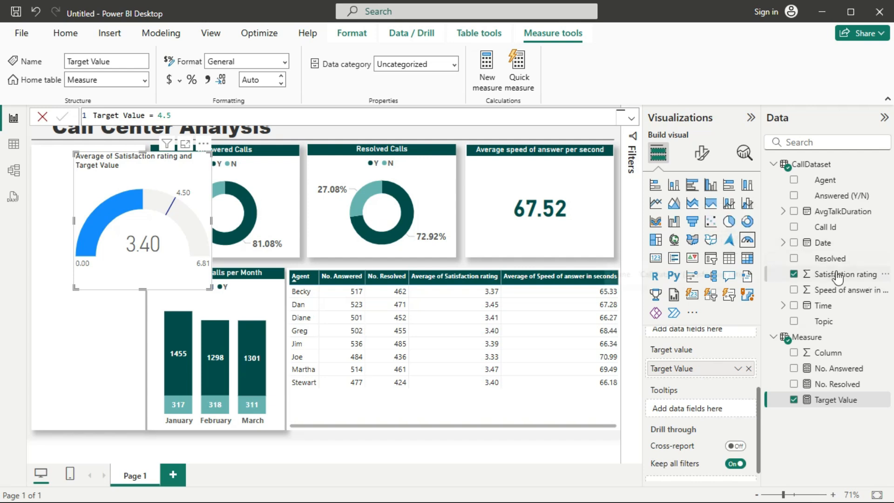
scroll(699, 380, up, 2)
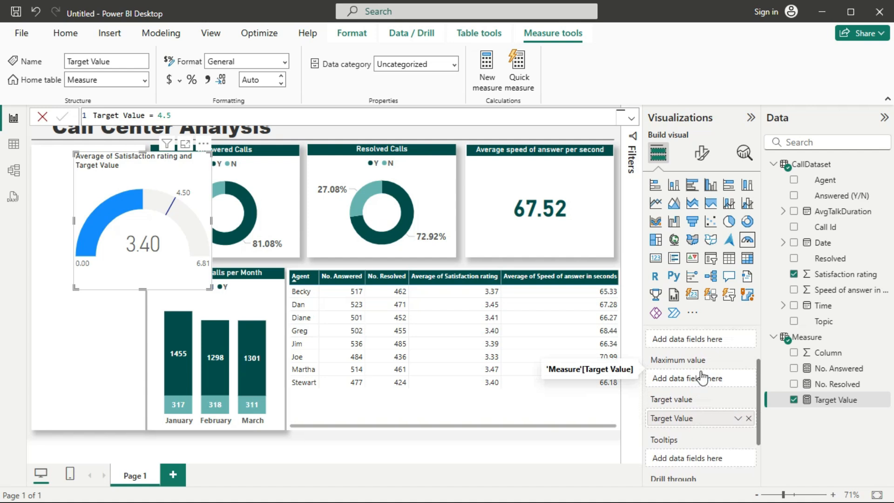
drag(844, 281, 720, 378)
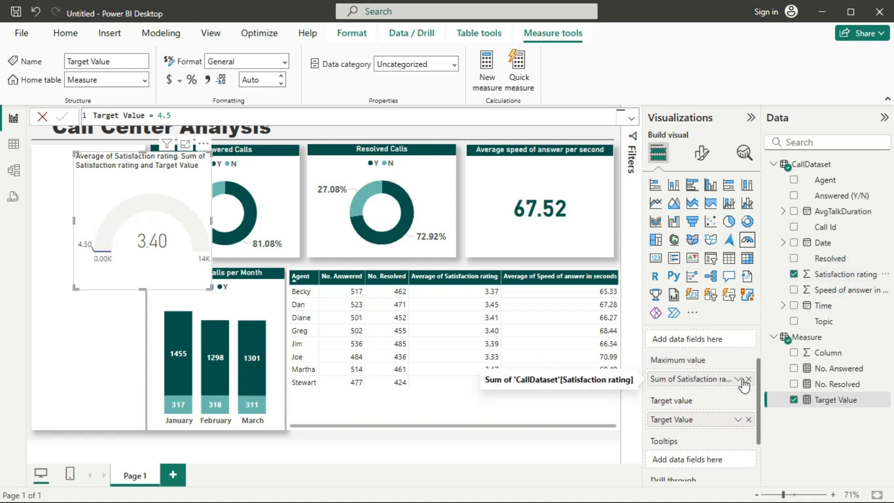
click(739, 380)
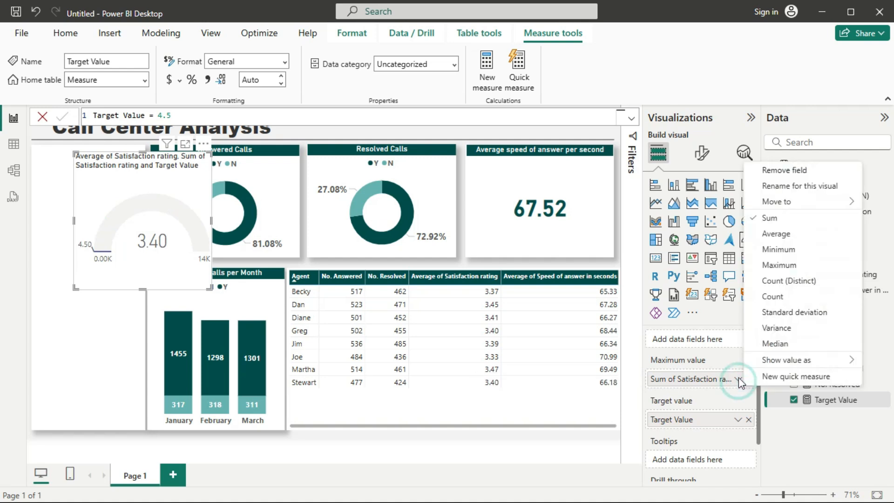
click(779, 266)
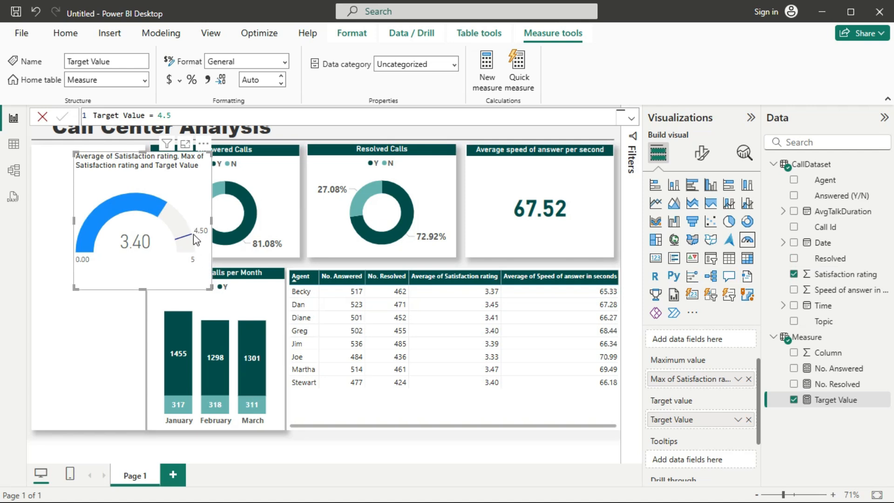
- Copy the formatting of the Answered Calls donut chart onto the satisfaction rating gauge with Format Painter
mouse_move(195, 237)
mouse_move(141, 252)
click(260, 176)
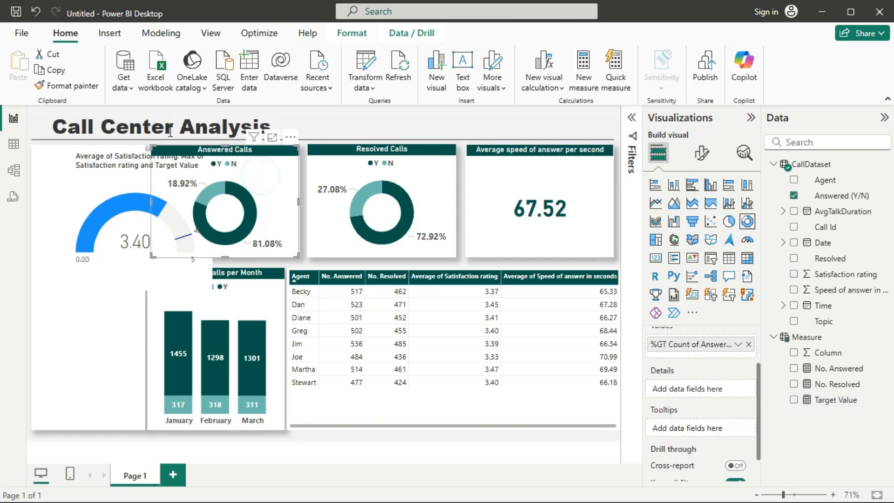
click(69, 85)
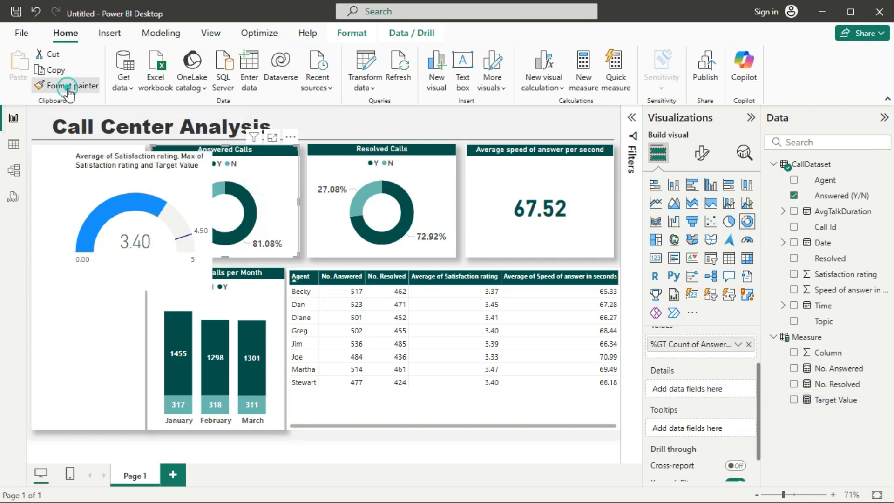
click(97, 190)
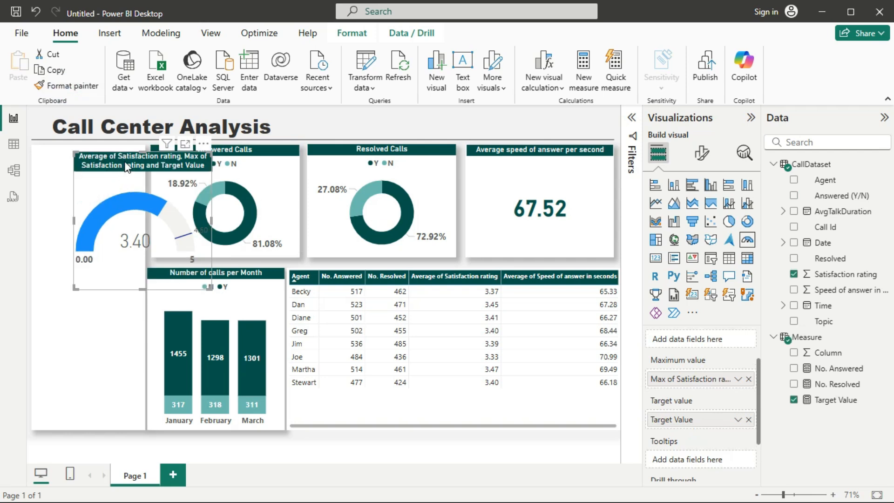
- Move the gauge into the lower part of the blank panel beside the Number of calls per Month chart and resize it to the panel's width
drag(122, 153, 83, 293)
drag(168, 427, 143, 424)
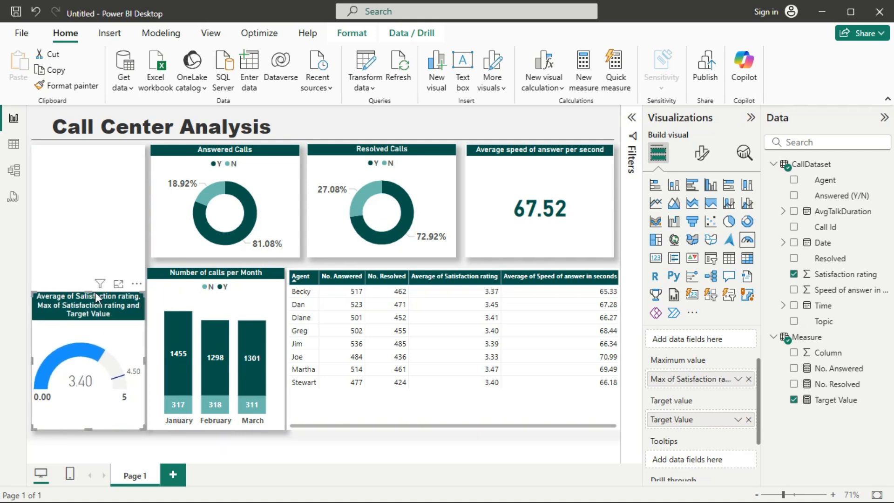
drag(90, 293, 91, 311)
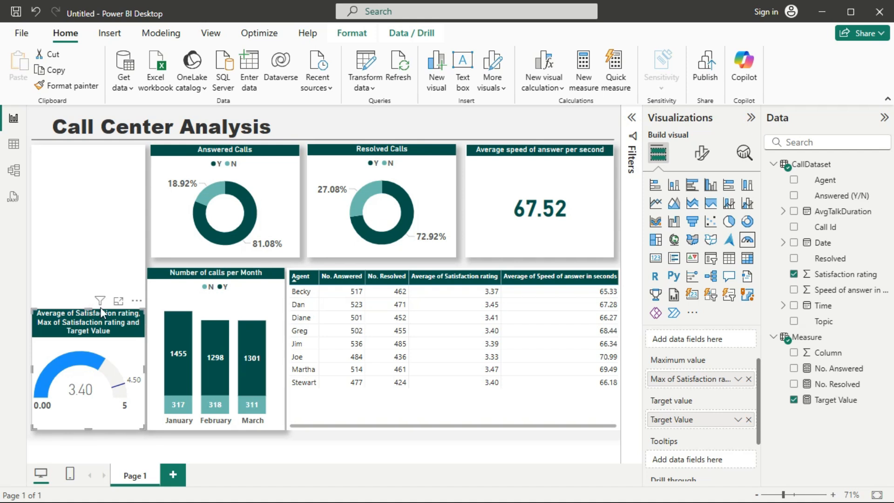
- Shorten the gauge's title text to Average Satisfaction
click(705, 158)
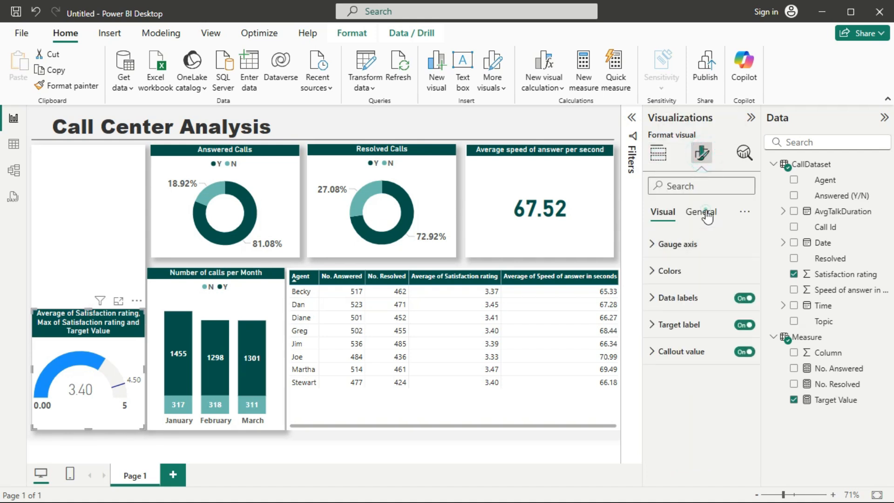
click(705, 212)
click(650, 272)
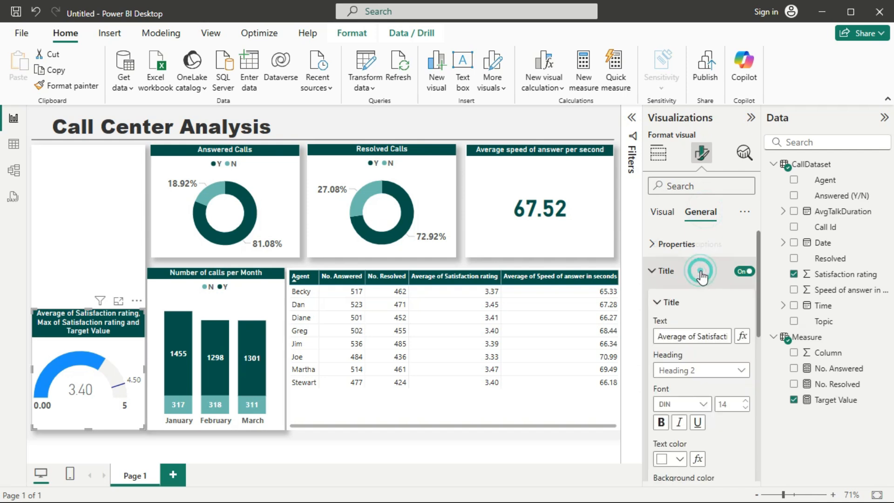
click(700, 337)
key(BackSpace)
key(BackSpace)
key(BackSpace)
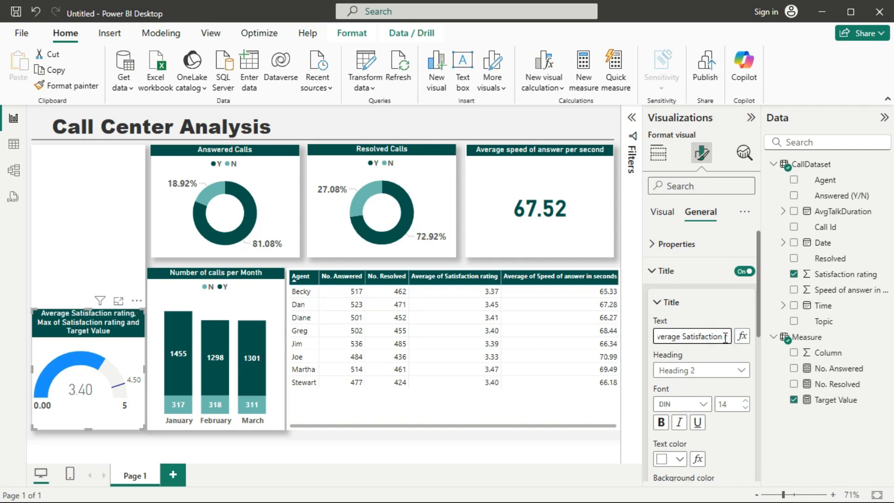
key(Delete)
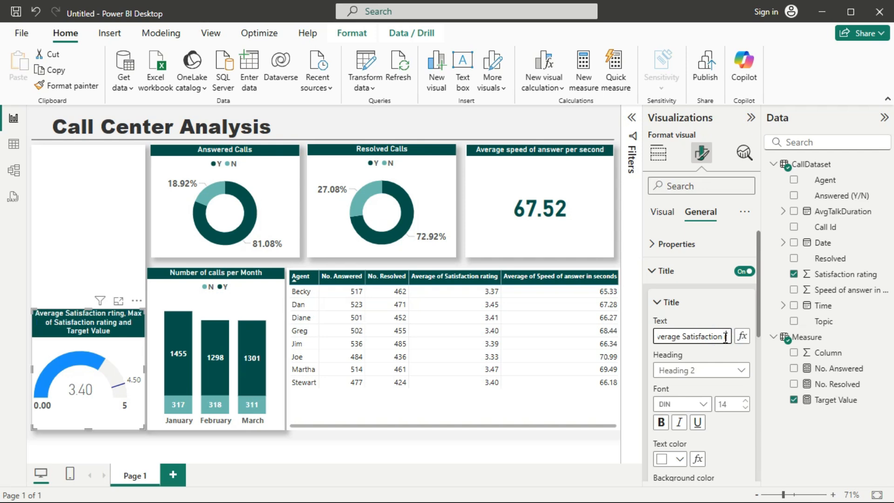
key(Delete)
key(Delete)
key(Delete)
key(Delete)
key(Delete)
key(Delete)
key(Delete)
key(Delete)
key(Delete)
key(Delete)
key(Delete)
key(Delete)
key(Delete)
key(Delete)
key(Delete)
key(Delete)
key(Delete)
key(Delete)
key(Delete)
key(Delete)
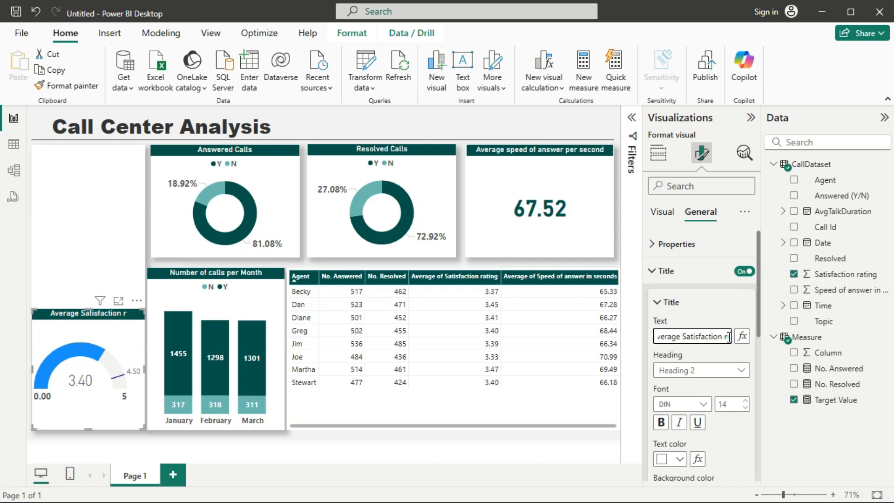
key(BackSpace)
key(BackSpace)
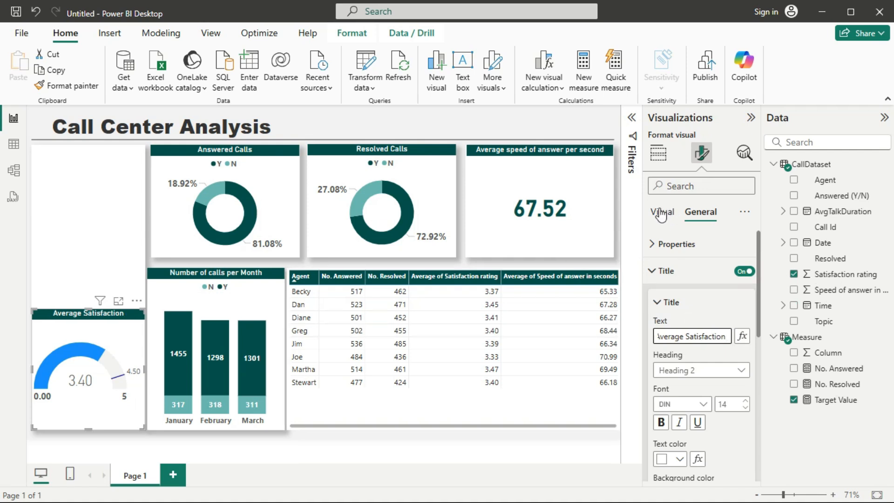
- Set the gauge's fill color to light teal and its target color to dark teal
click(660, 154)
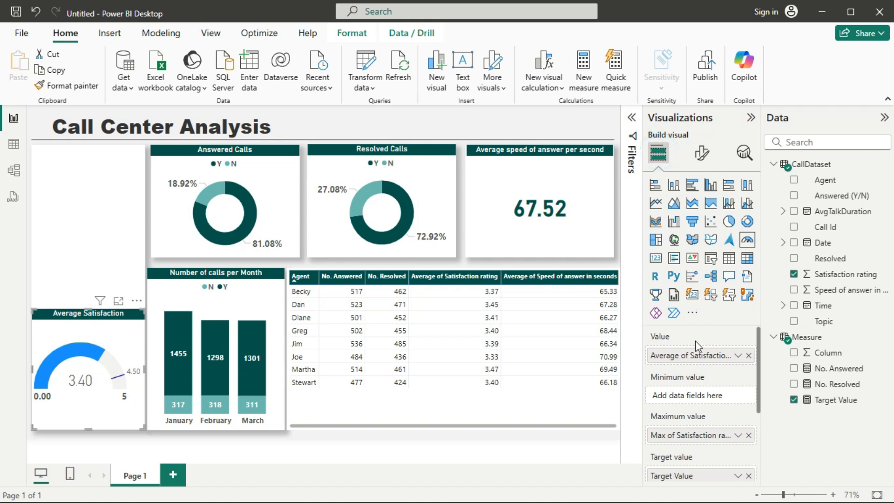
click(702, 153)
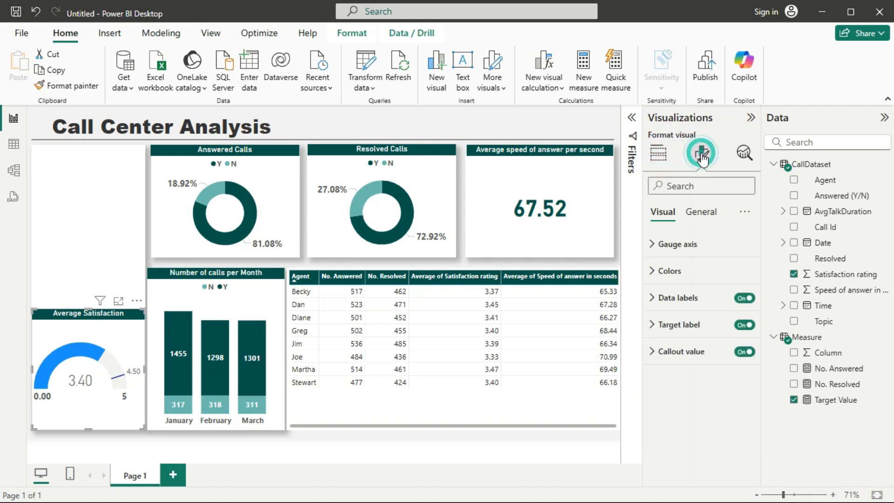
click(674, 271)
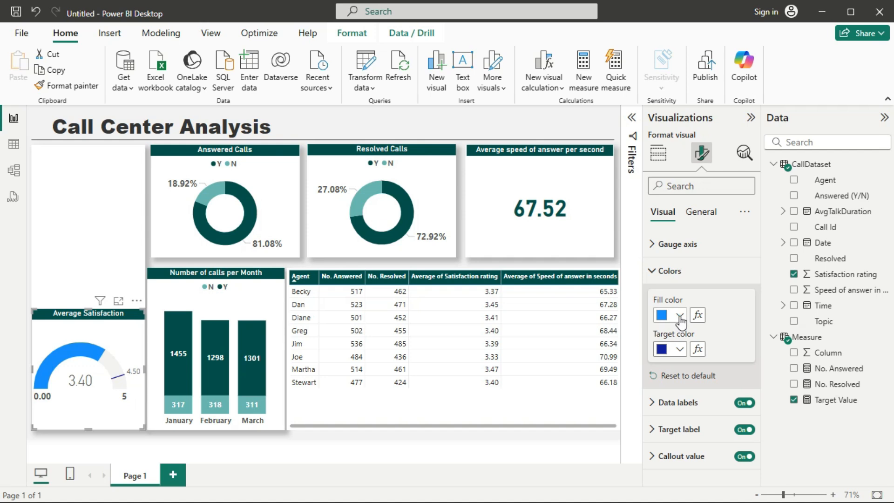
click(680, 317)
click(673, 259)
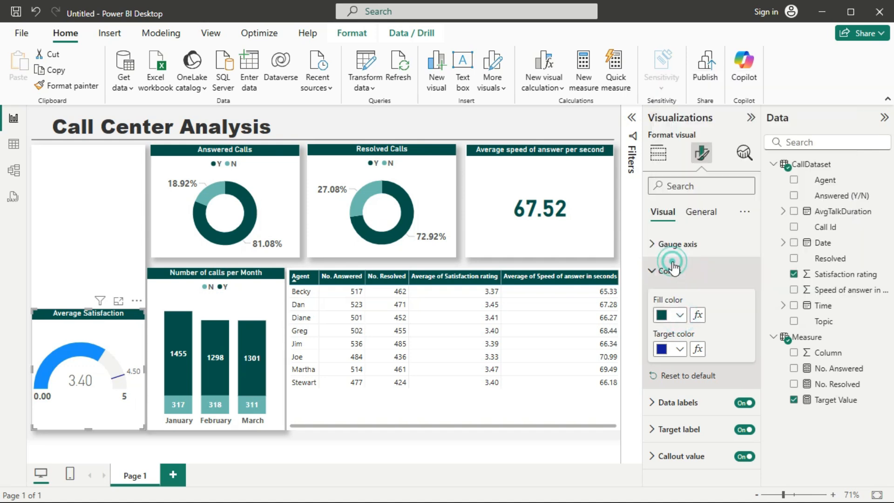
click(681, 315)
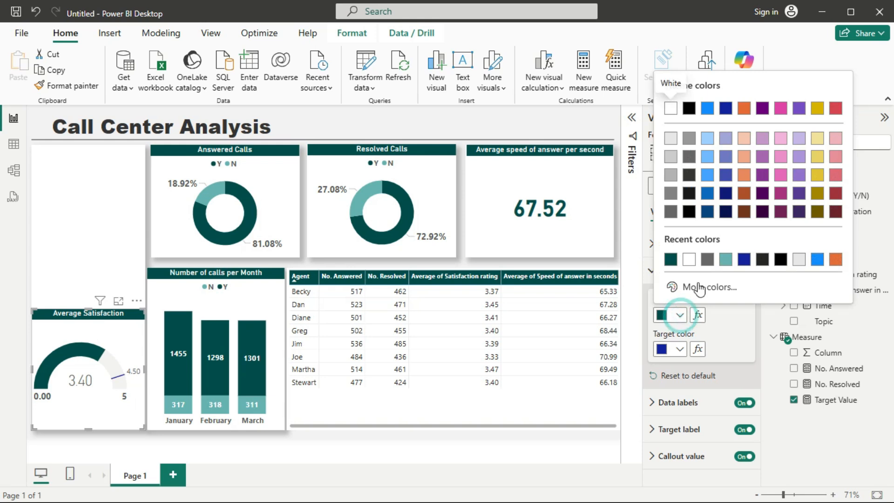
click(726, 259)
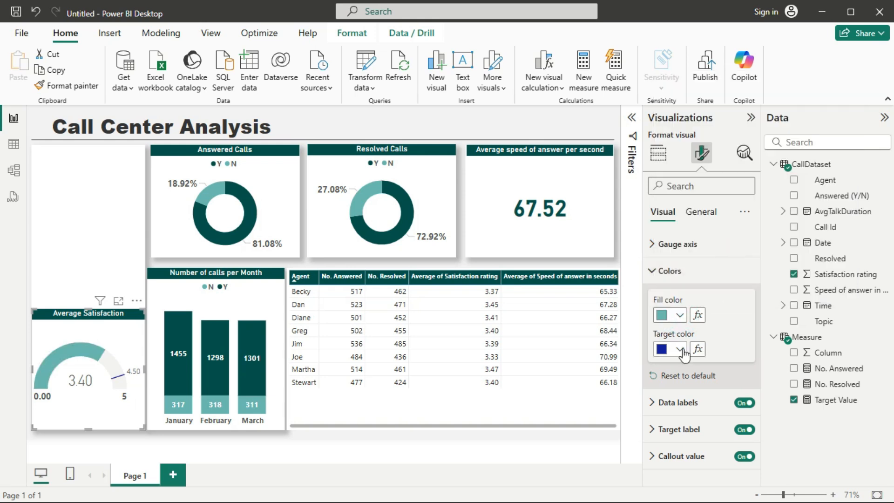
click(681, 349)
click(686, 295)
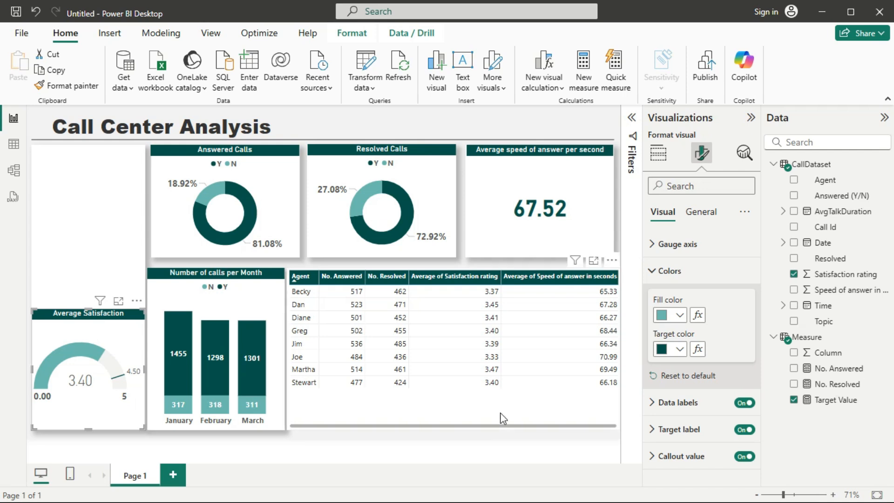
- Switch to Call Center Objectives.txt in Notepad to check the required slicers, and return to the Power BI report
click(188, 488)
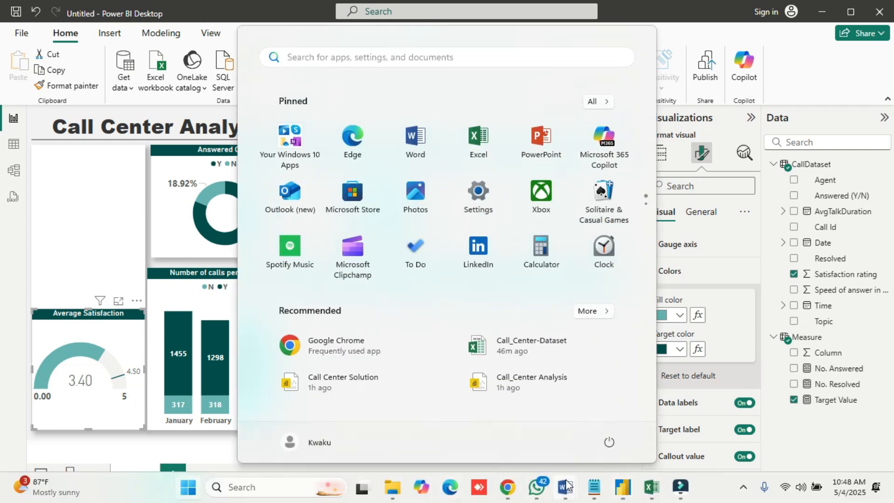
mouse_move(592, 493)
click(642, 418)
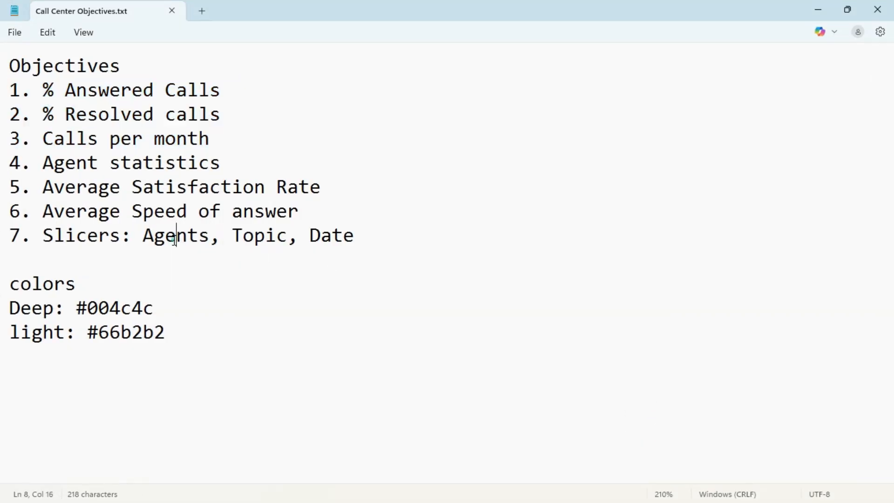
double_click(175, 240)
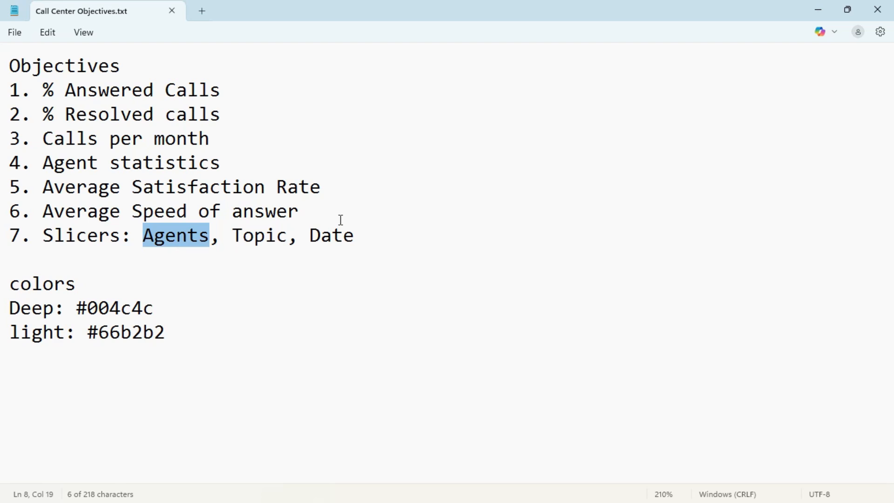
click(814, 11)
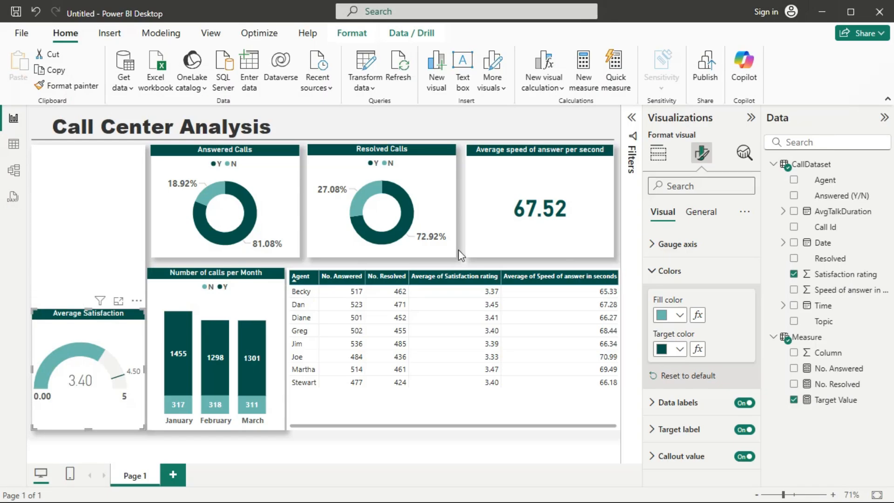
- Add a slicer visual to the report page with the Agent field
click(345, 434)
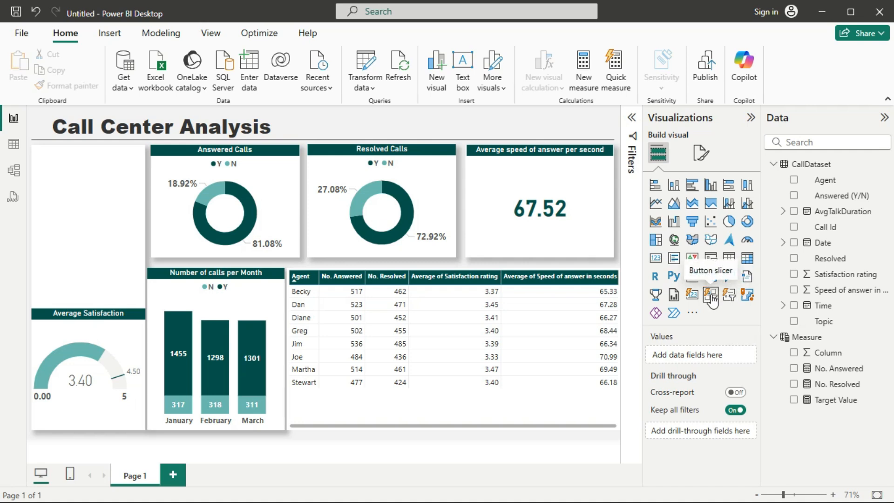
click(711, 259)
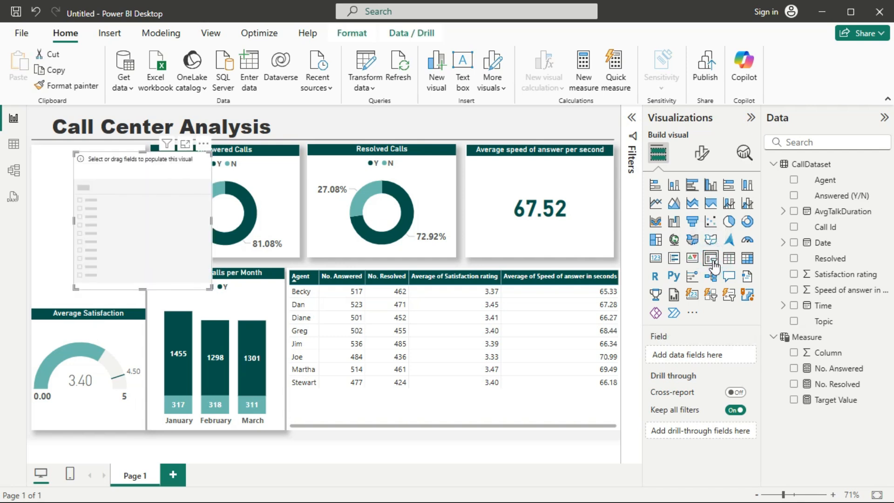
click(794, 180)
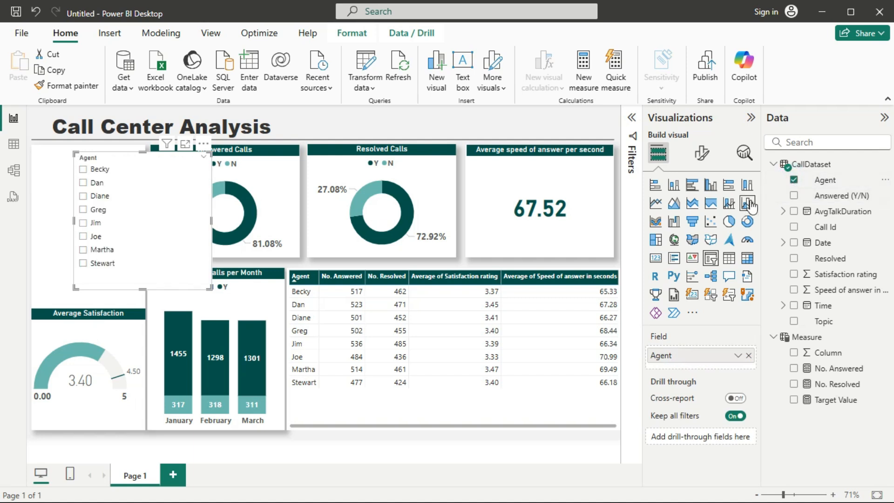
- Set the Agent slicer's style to Dropdown, and shrink and move it to the top of the blank panel above the gauge
click(702, 153)
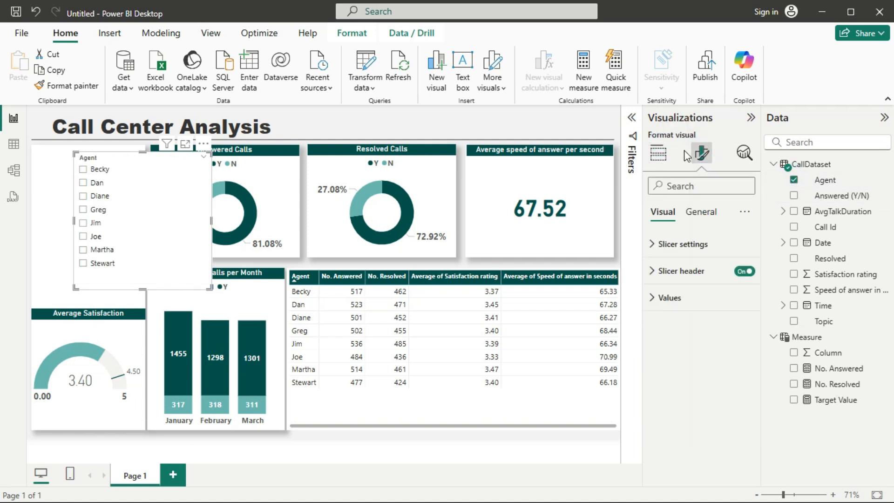
click(674, 242)
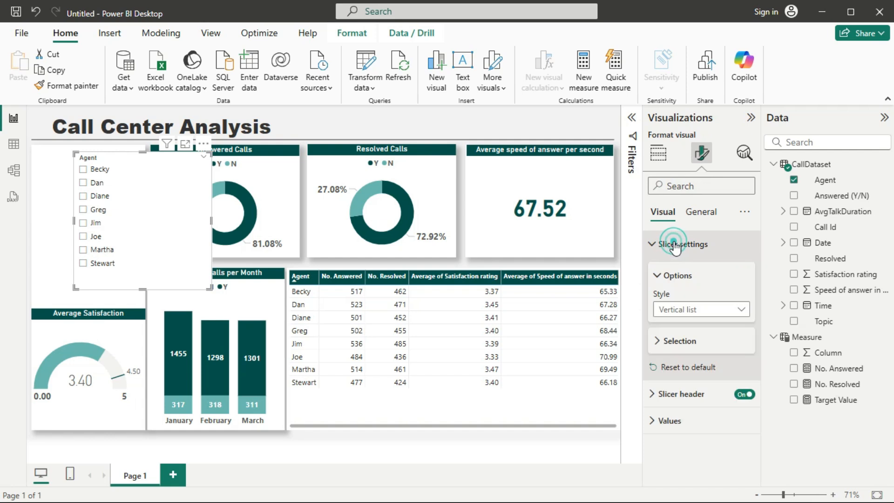
click(709, 309)
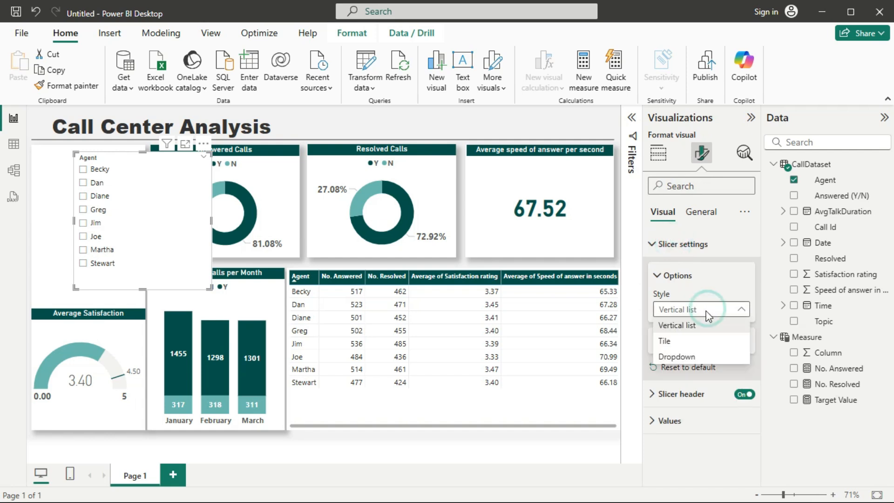
click(680, 357)
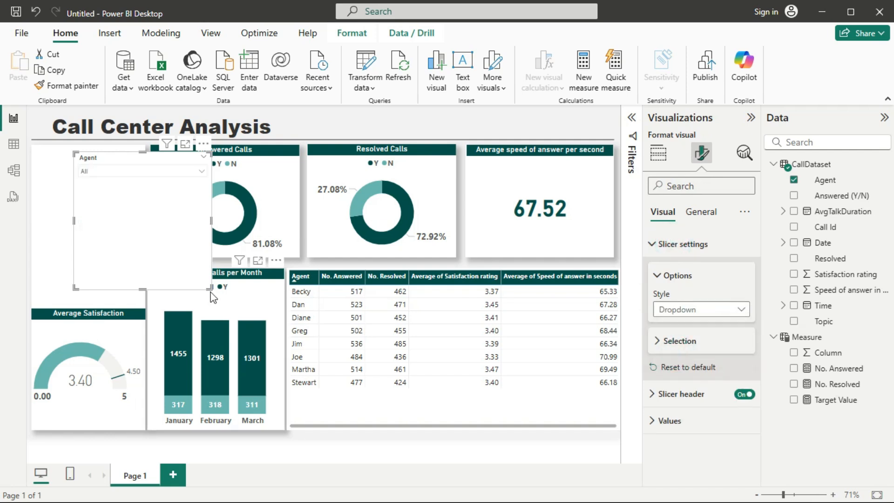
drag(209, 289, 179, 186)
drag(133, 153, 94, 161)
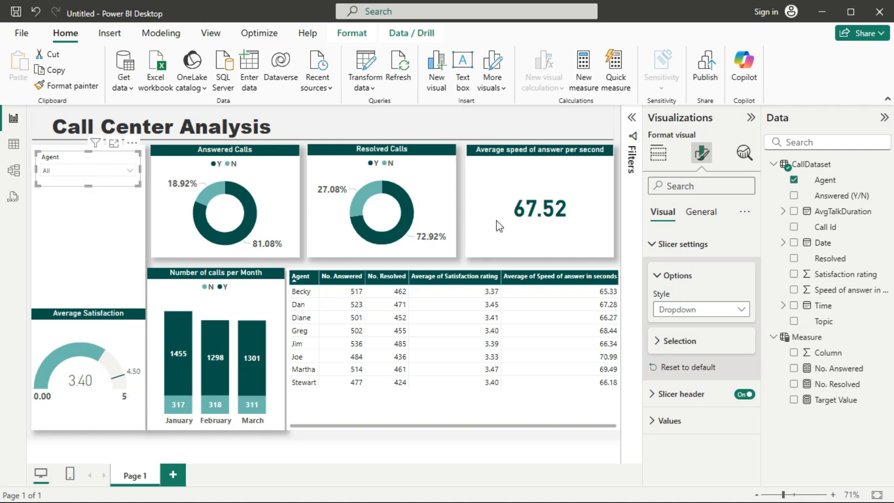
- Set both the font color and the background color of the Agent slicer's header to dark teal
click(659, 245)
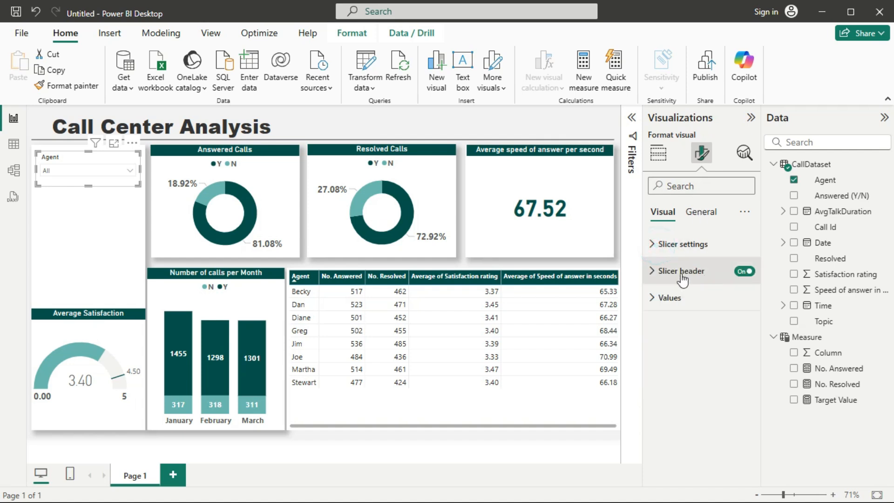
click(682, 272)
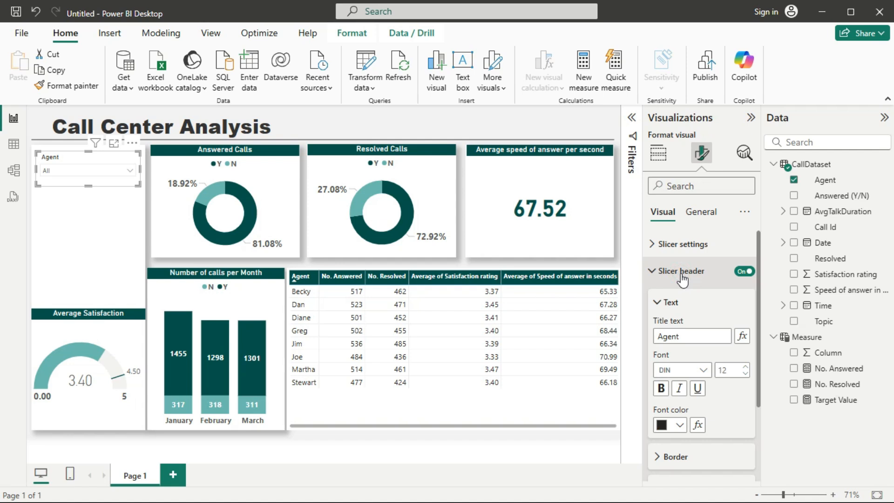
click(681, 428)
click(677, 369)
scroll(681, 377, down, 4)
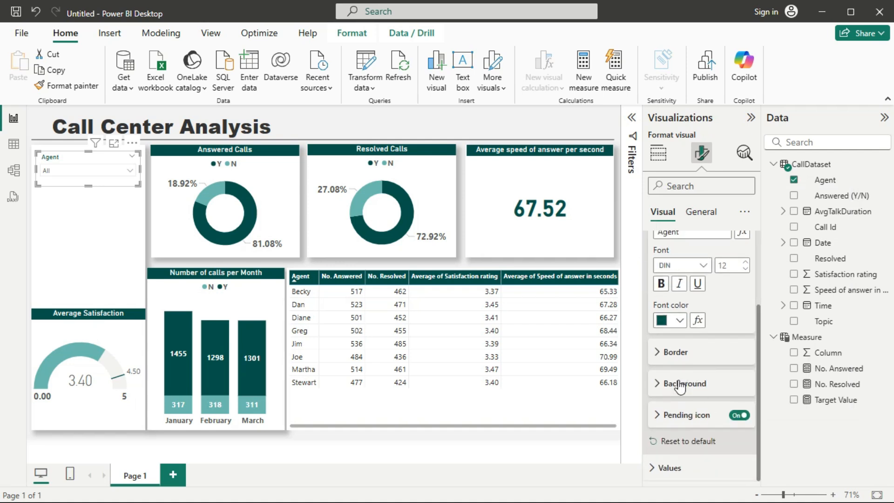
click(681, 385)
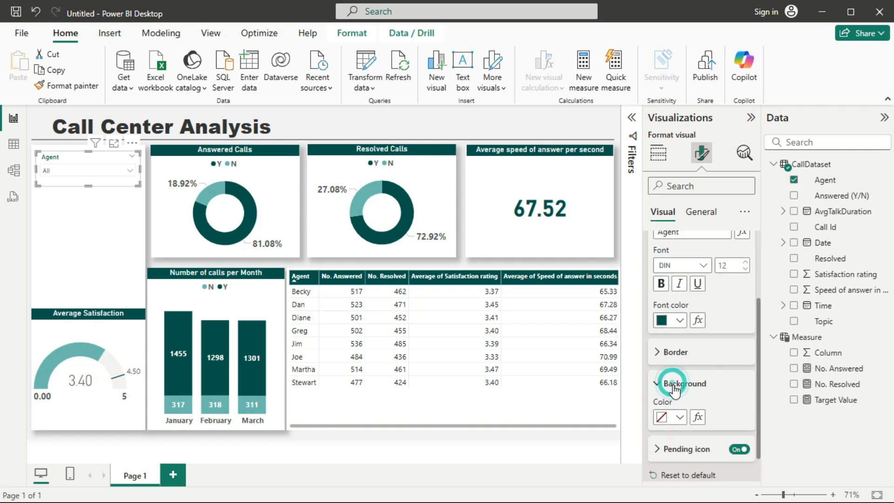
click(681, 418)
click(673, 365)
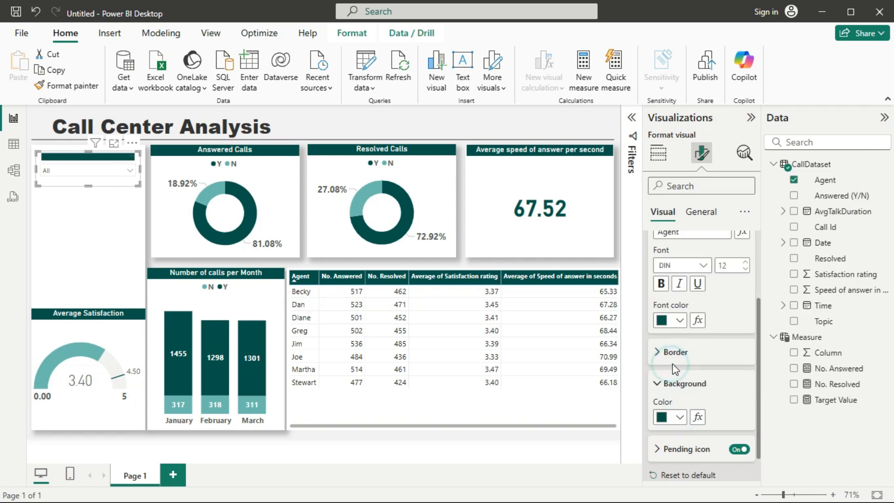
- Set the Agent slicer's header font color to white and place a copy of the slicer directly below it
click(681, 321)
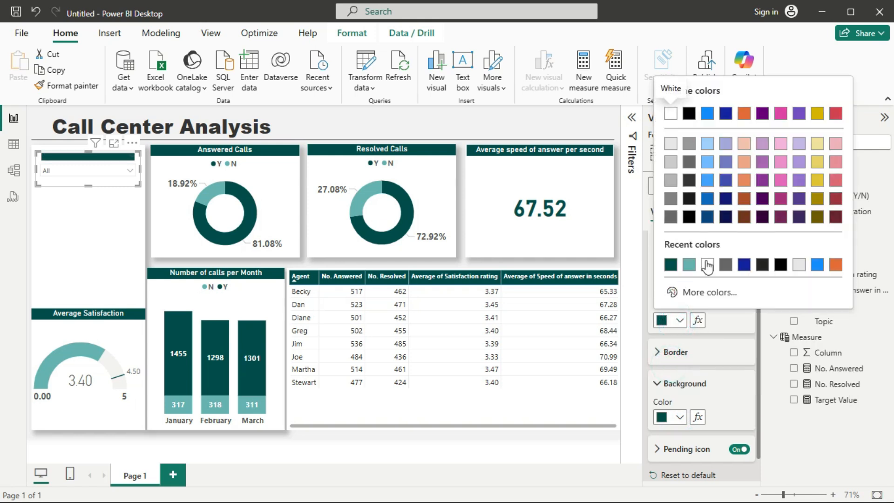
click(708, 265)
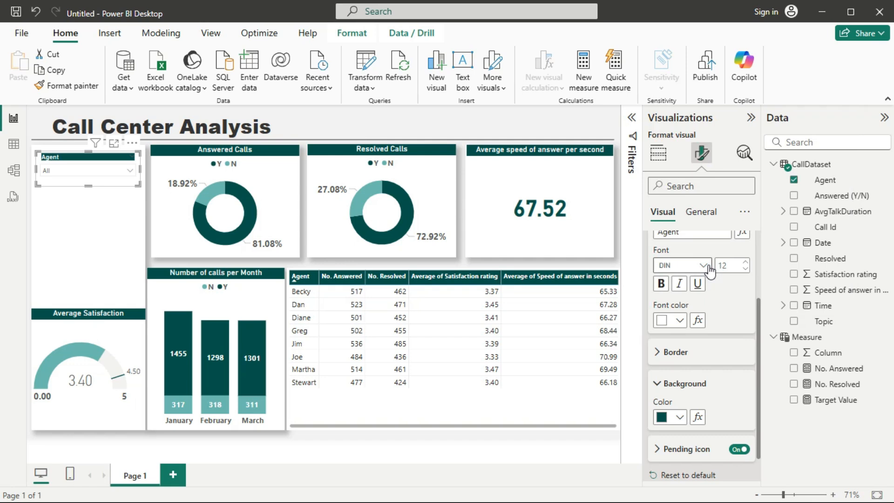
key(ctrl+c)
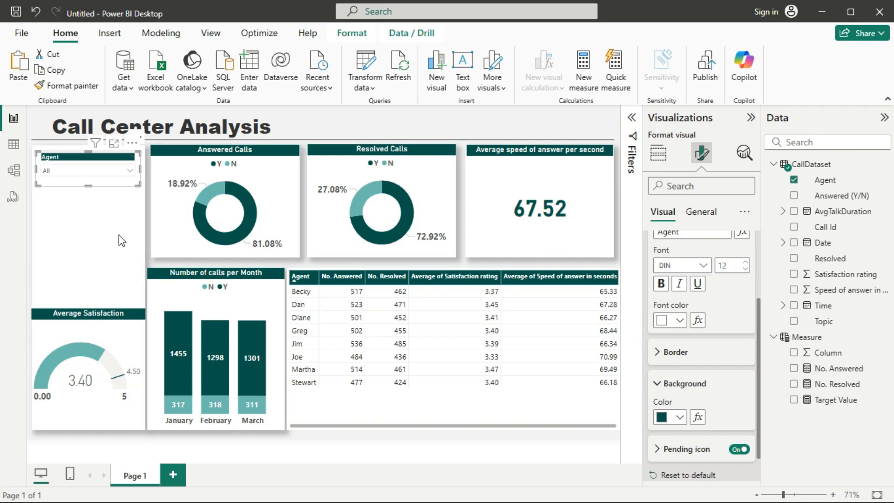
key(ctrl+v)
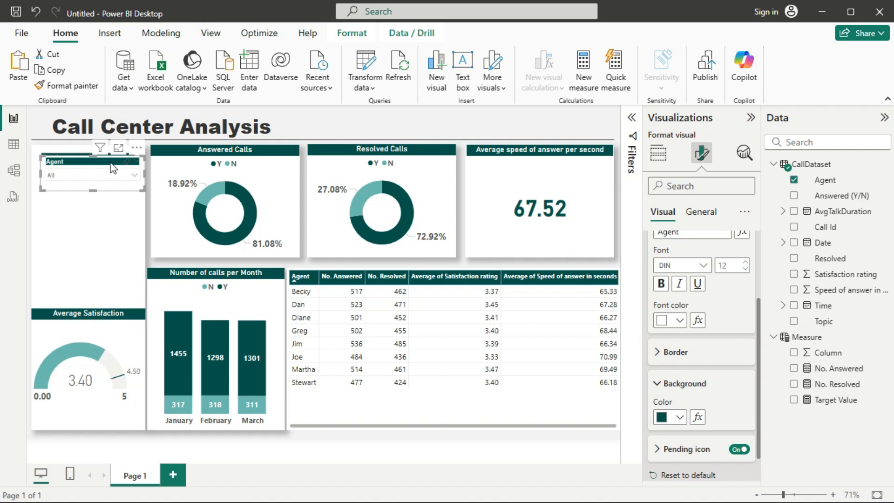
drag(112, 167, 106, 191)
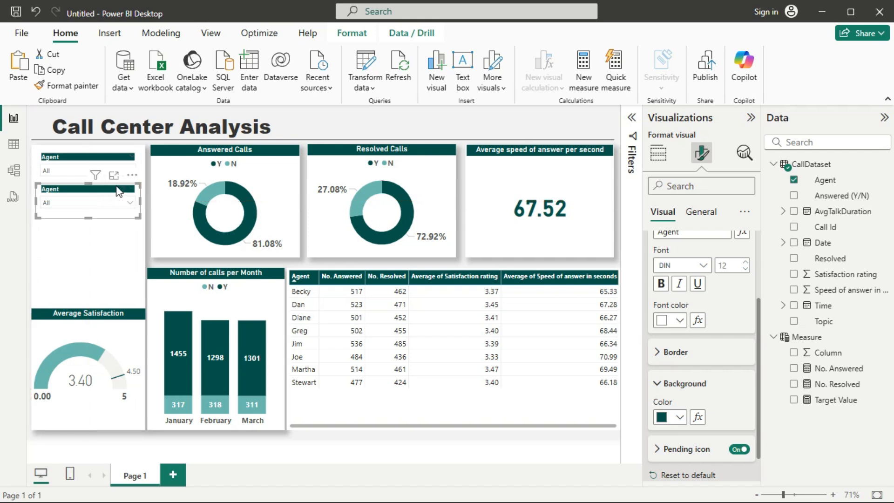
- Turn on the shadow effect for the lower, copied Agent slicer
click(701, 213)
click(719, 296)
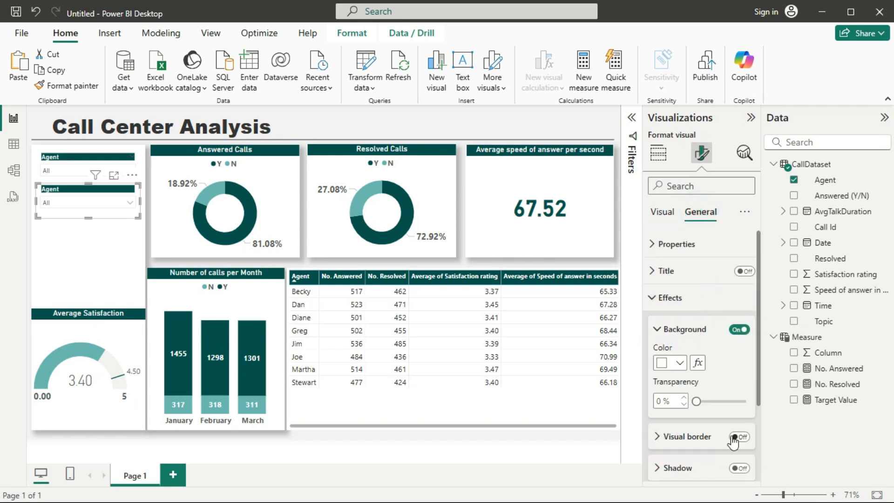
click(741, 469)
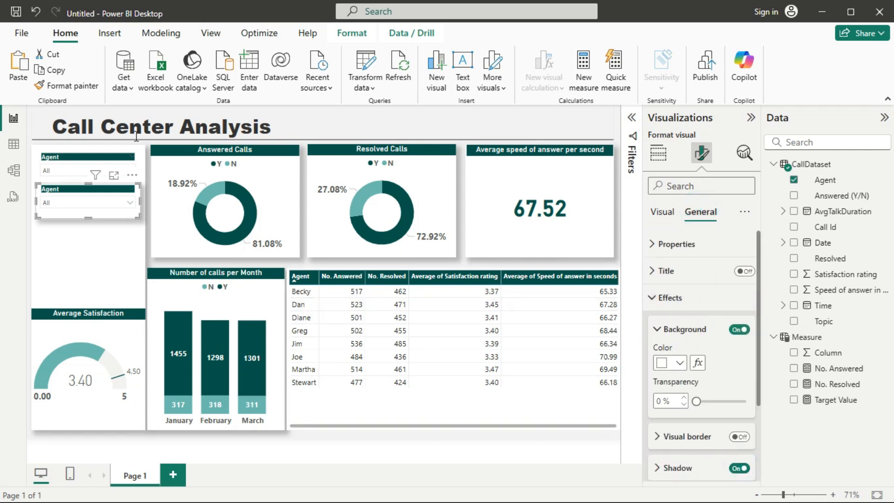
- Try to copy the lower slicer's formatting to the upper Agent slicer with Format painter
click(68, 87)
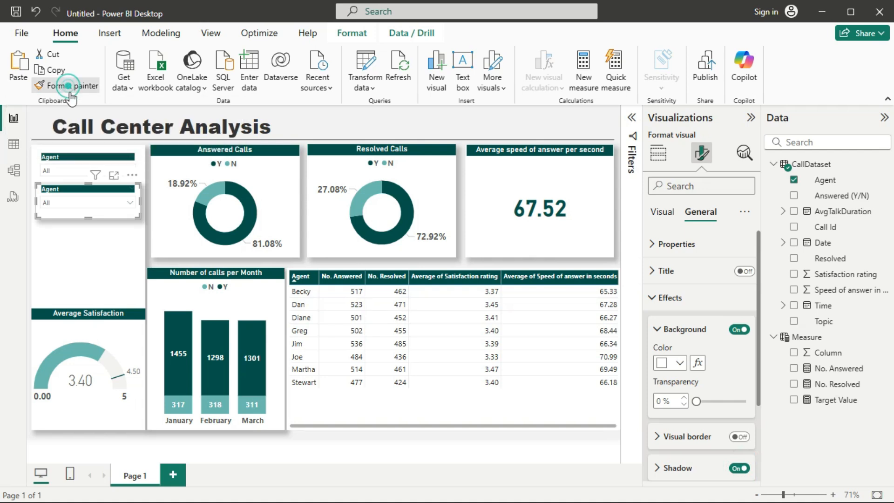
click(72, 151)
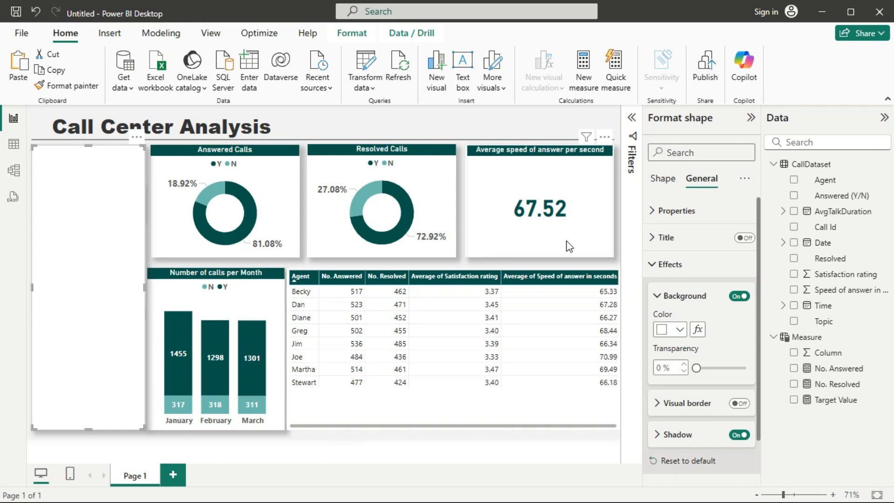
click(521, 261)
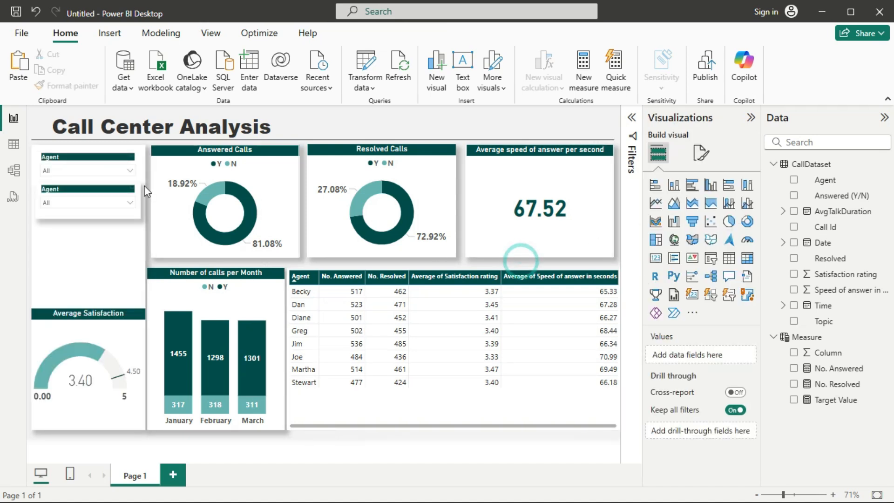
- Turn on the shadow effect for the original Agent slicer at the top of the side panel
click(91, 177)
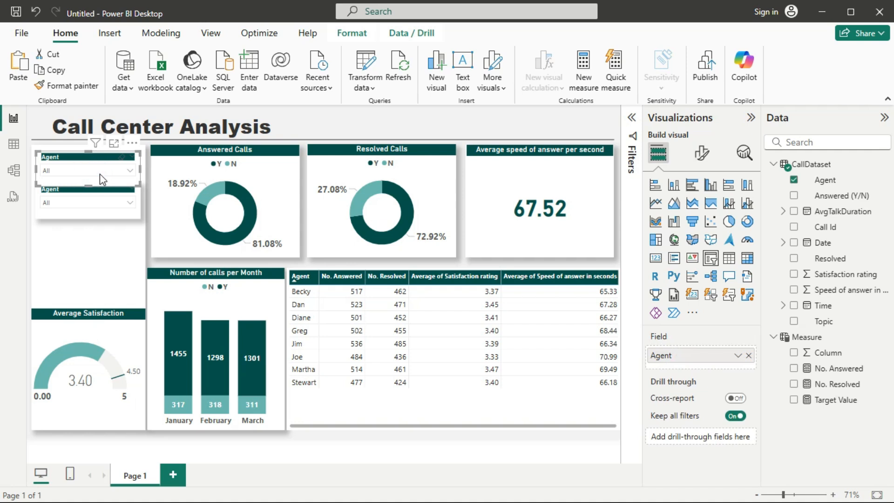
click(701, 161)
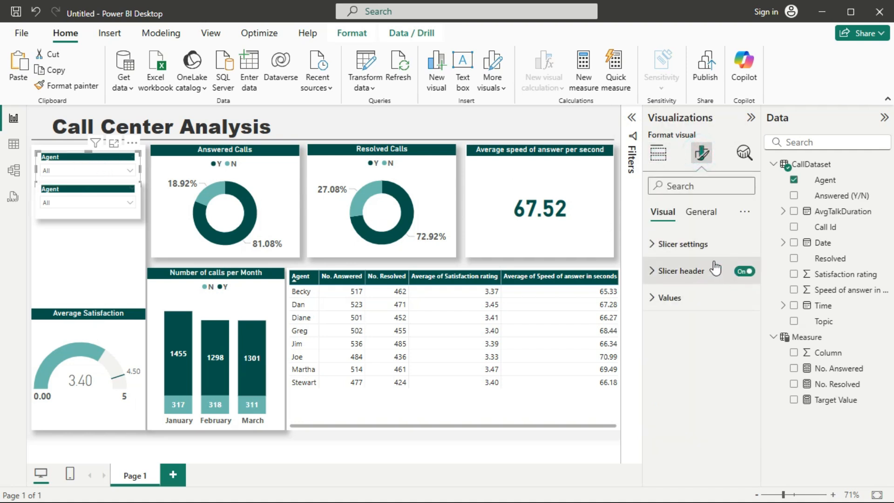
click(707, 214)
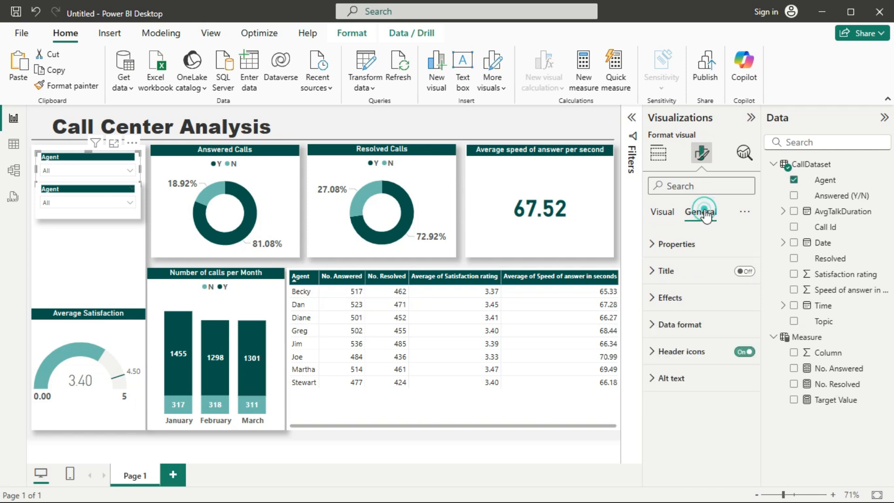
click(689, 296)
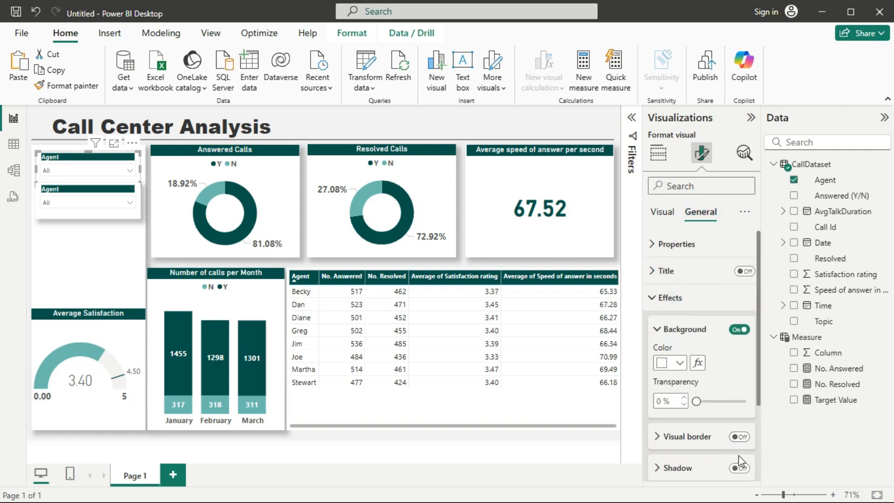
click(740, 469)
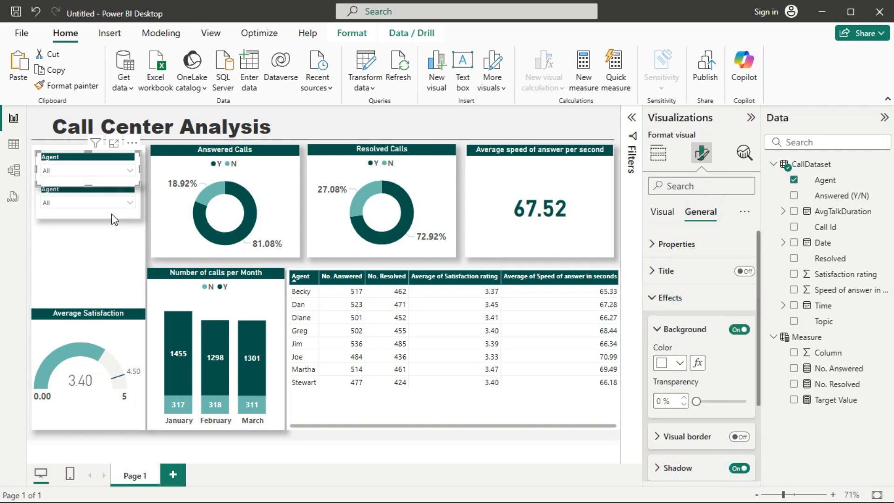
- Shift the copied slicer slightly down to leave a gap beneath the original Agent slicer
click(115, 217)
drag(112, 214, 110, 222)
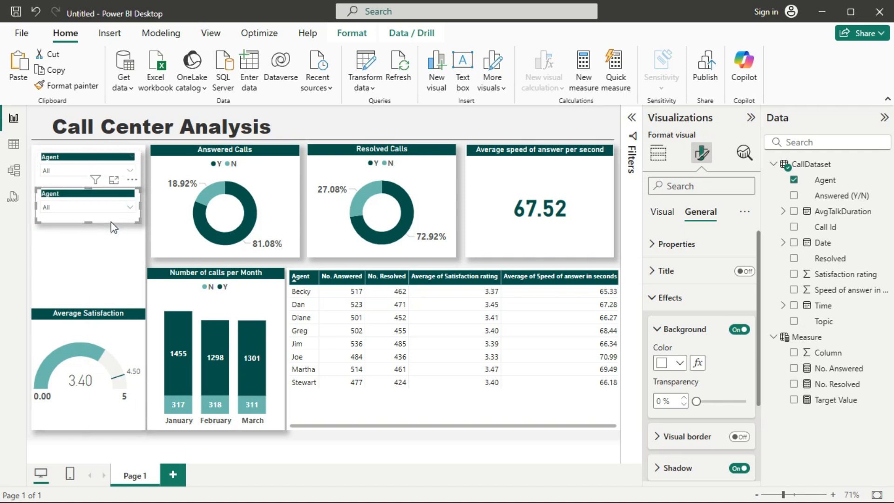
key(Right)
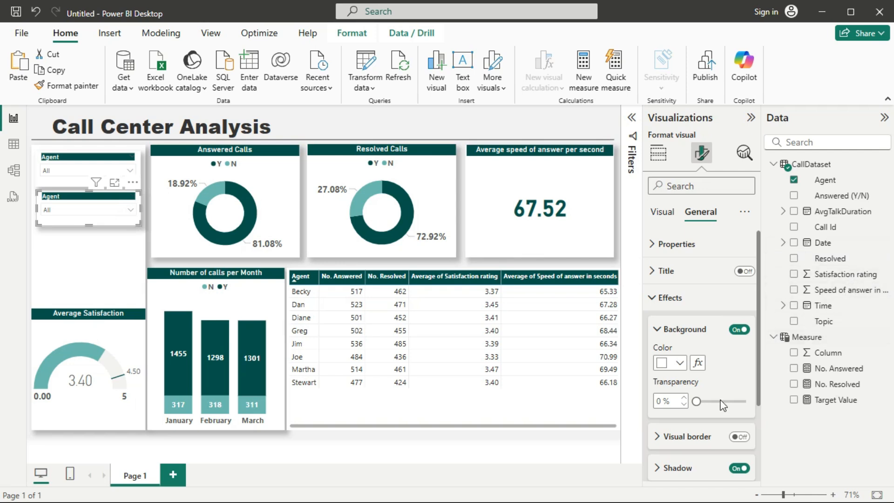
- Replace the Agent field in the copied slicer with the Topic field
click(659, 154)
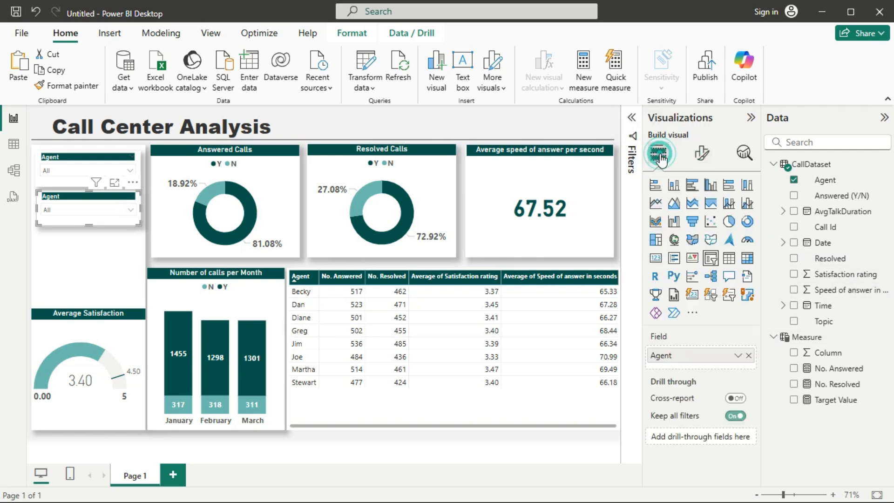
click(748, 356)
drag(824, 322, 734, 365)
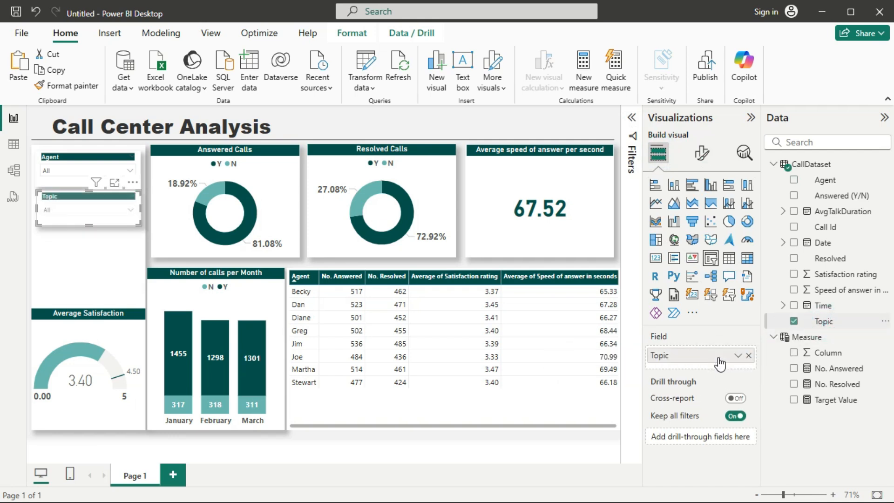
- Test the Topic slicer by filtering on Admin Support, Contract related, Payment related, Streaming and Technical Support in turn, and clear the selection
click(130, 210)
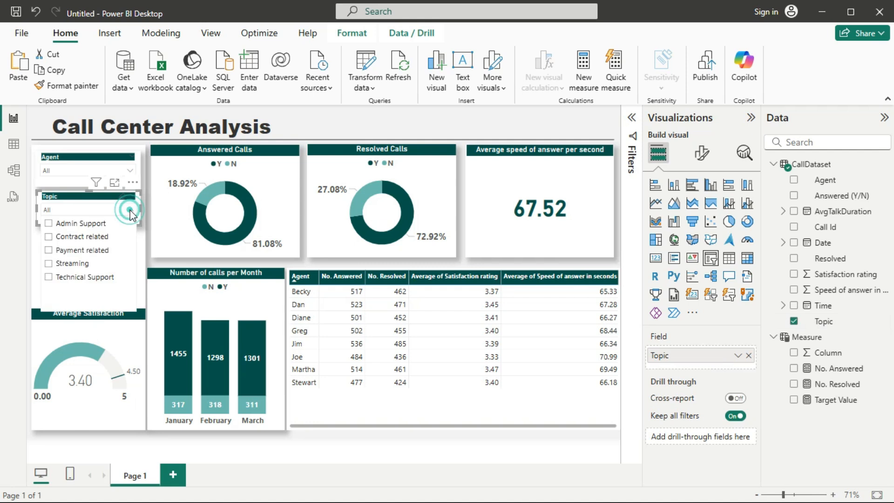
click(50, 226)
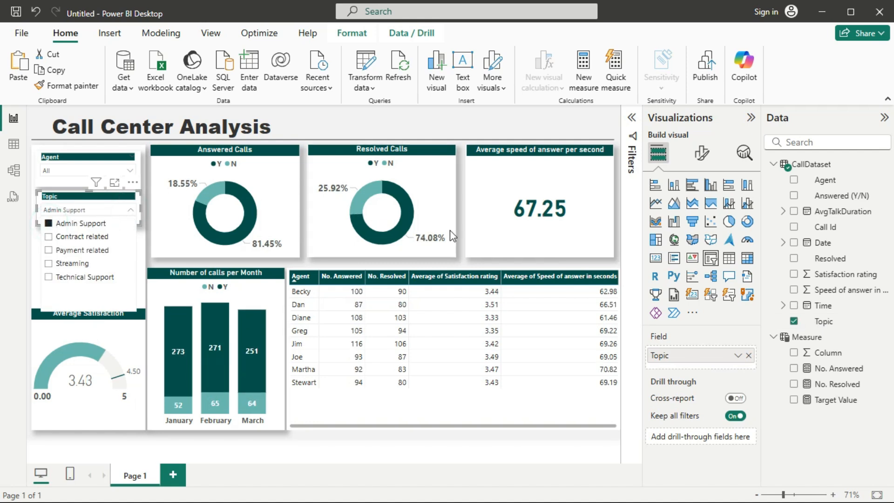
click(49, 237)
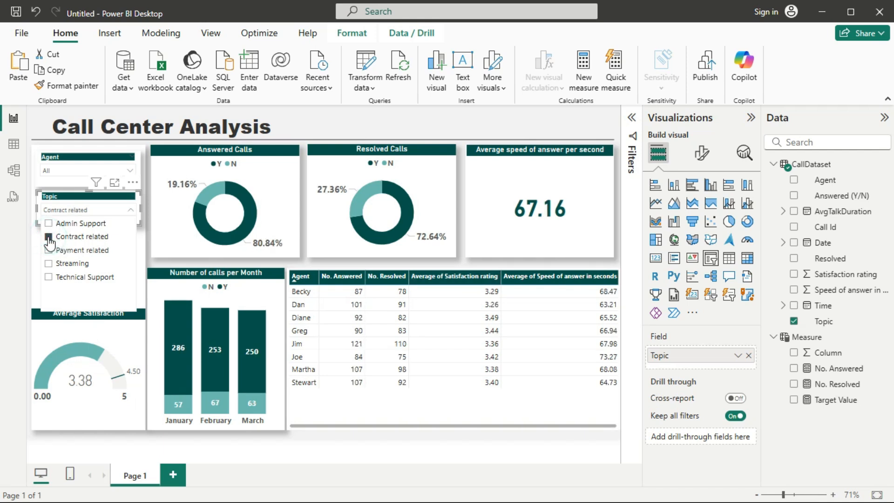
click(48, 251)
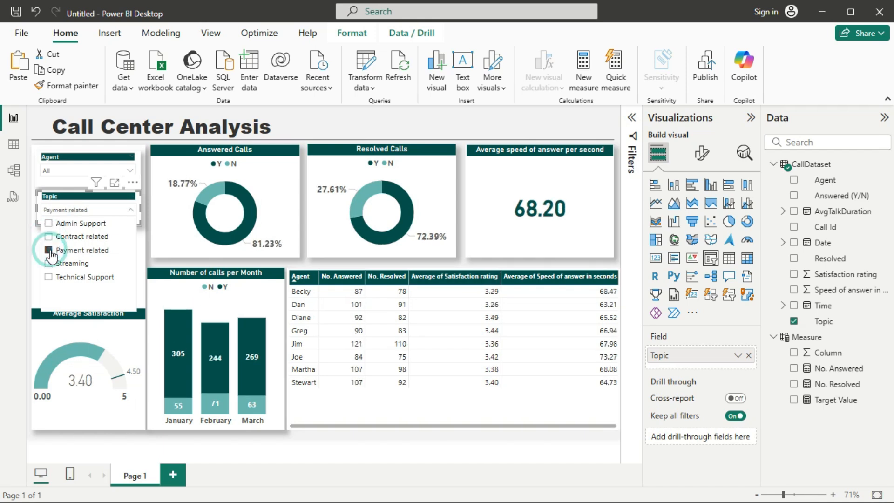
click(49, 264)
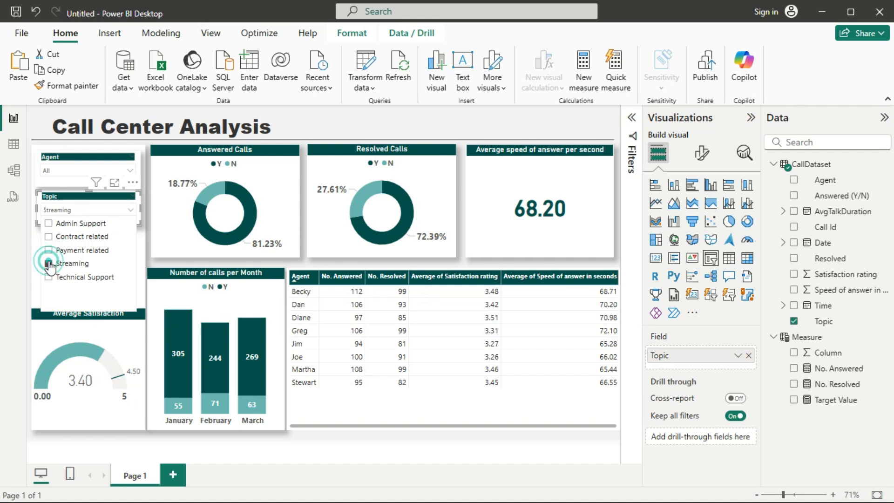
click(49, 278)
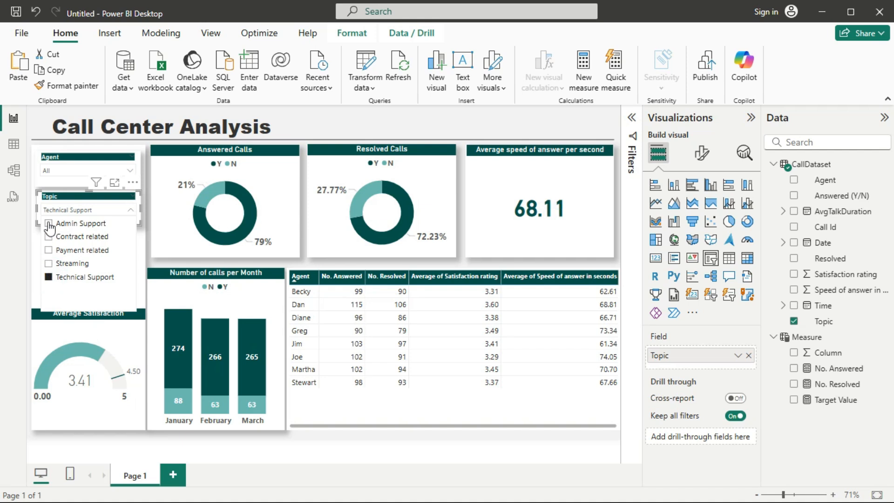
click(128, 212)
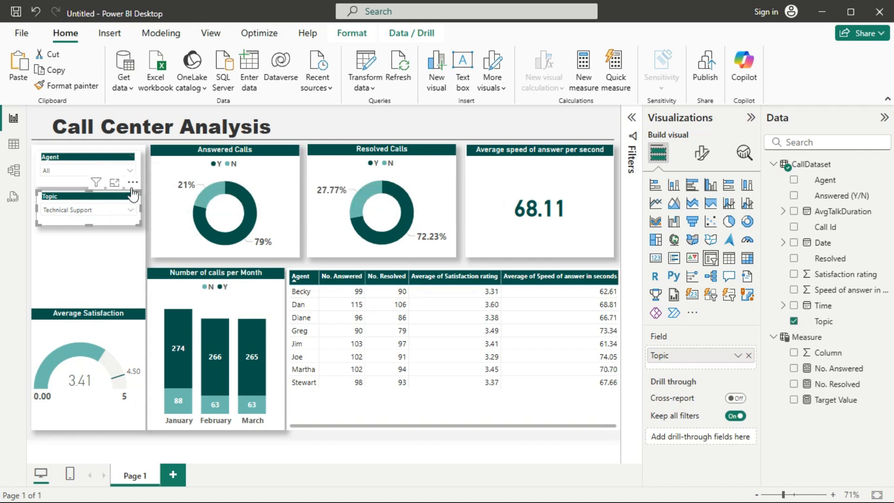
click(132, 214)
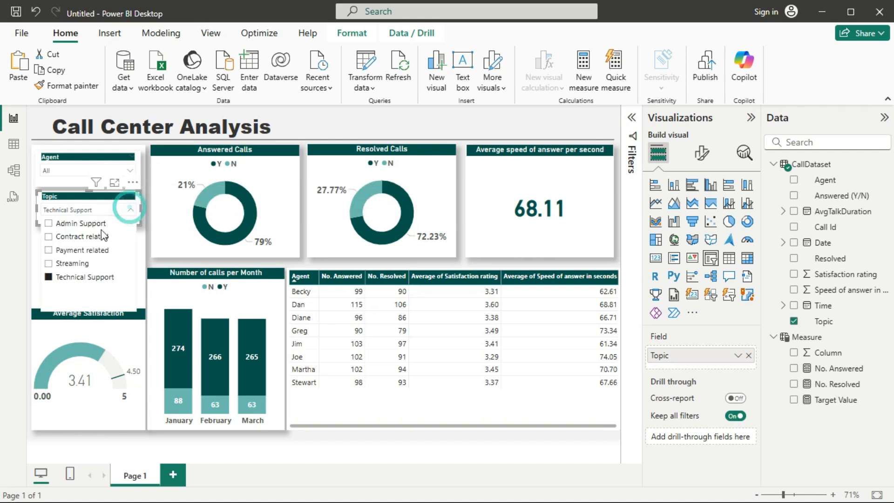
click(48, 277)
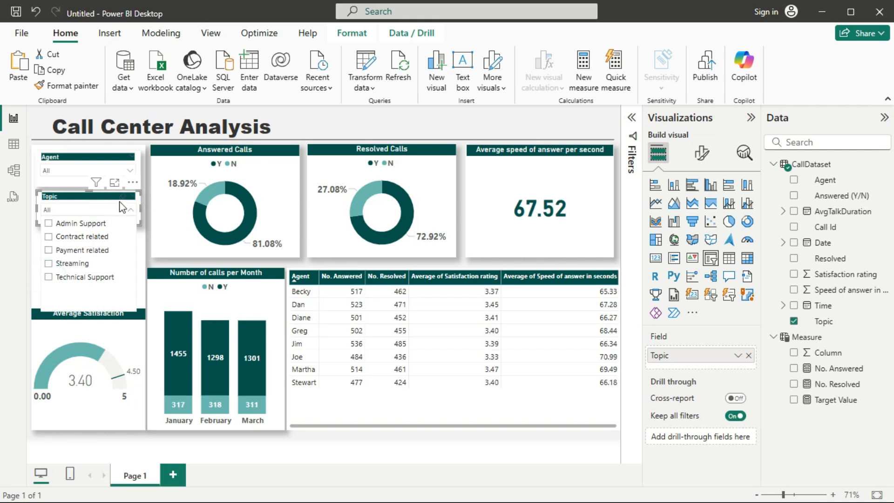
click(132, 212)
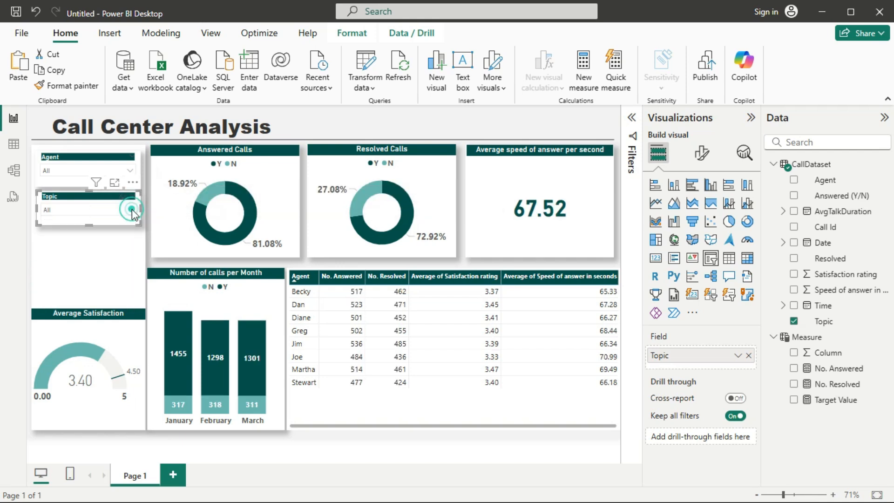
- Test the Agent slicer by filtering on the first three agents individually, and clear the selection
click(128, 170)
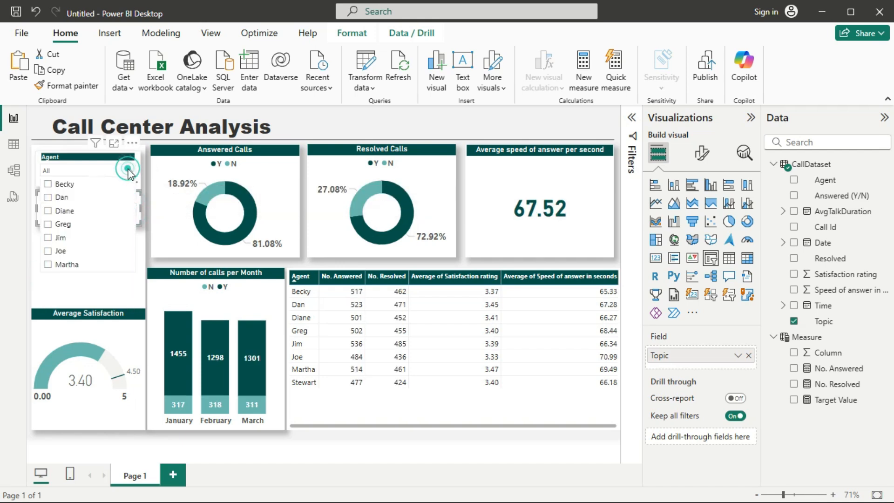
click(48, 185)
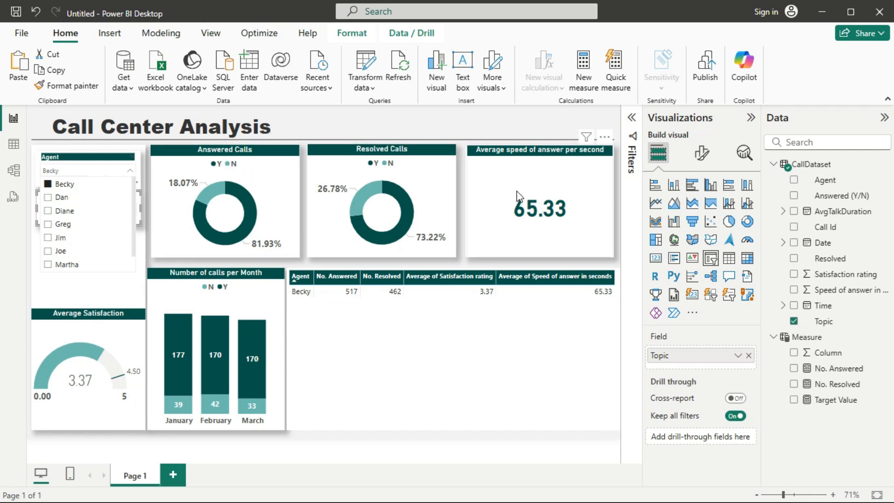
click(48, 184)
click(48, 197)
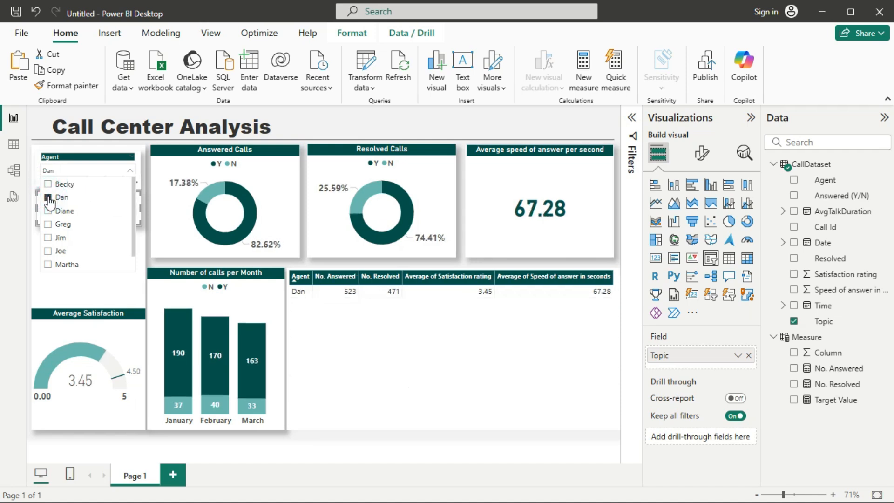
click(48, 212)
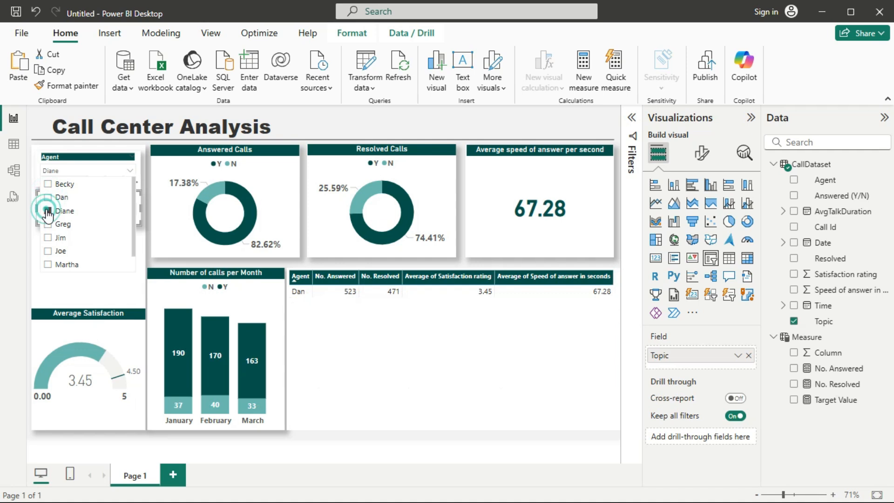
click(48, 185)
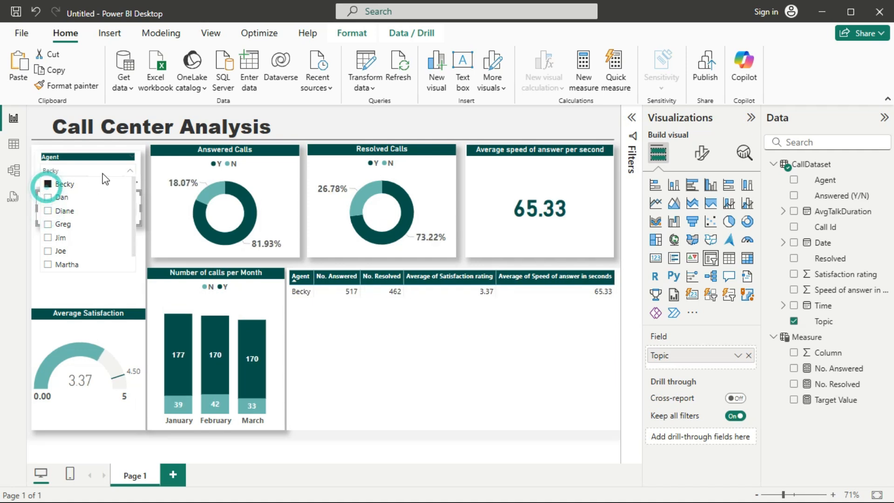
click(48, 184)
click(130, 172)
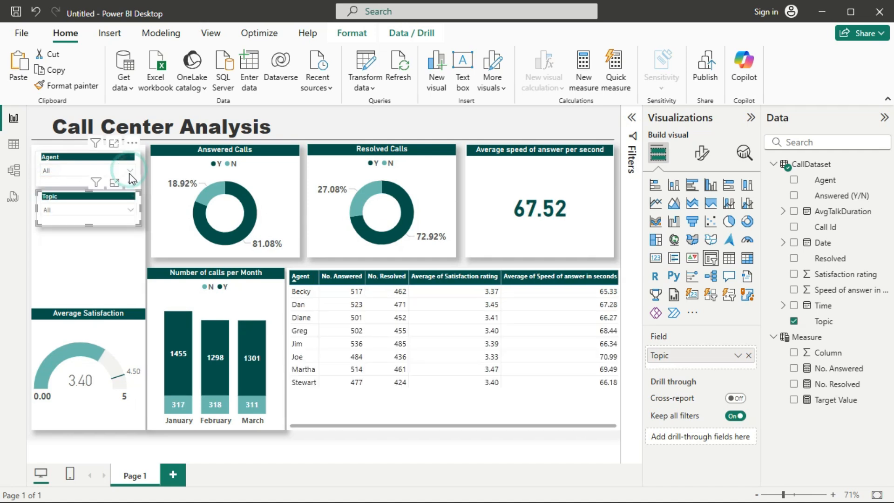
click(90, 255)
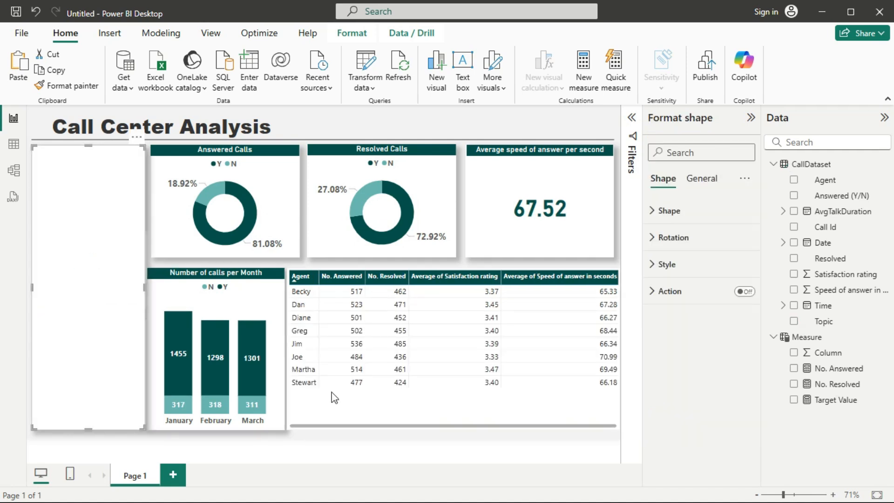
click(378, 431)
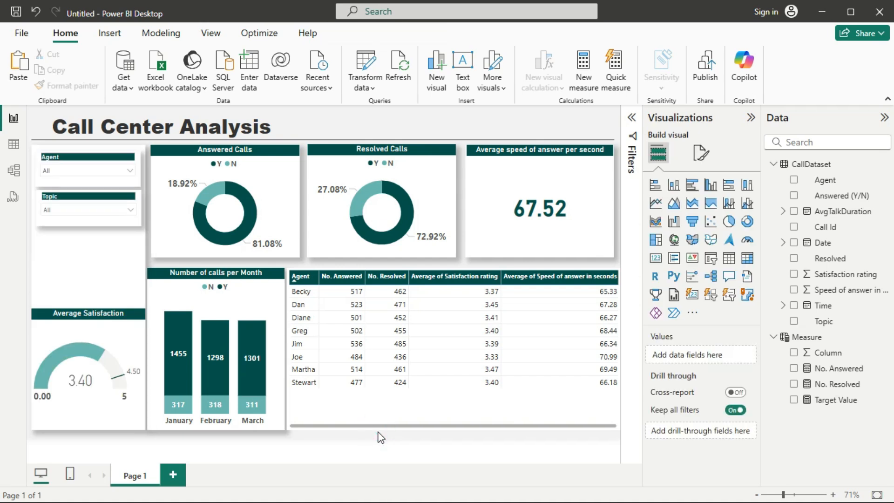
click(378, 437)
click(712, 262)
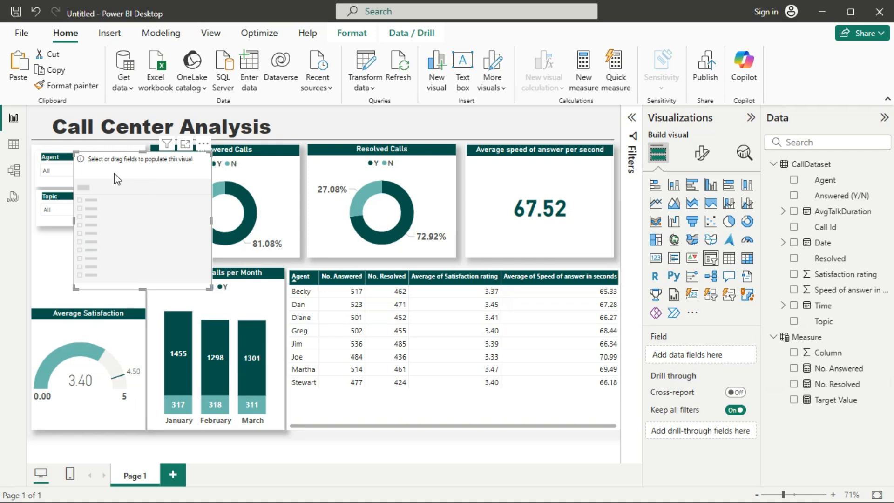
key(Delete)
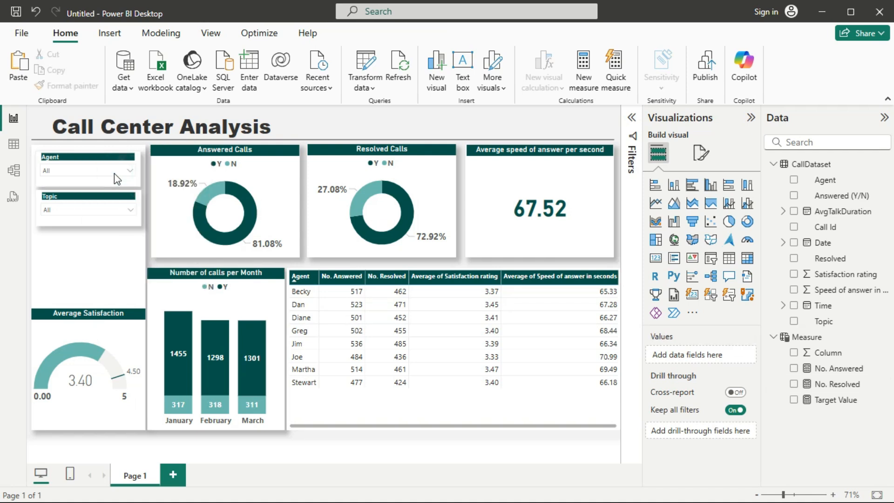
- Duplicate the Topic slicer, place the copy directly beneath it, and replace the copy's field with Date
click(114, 227)
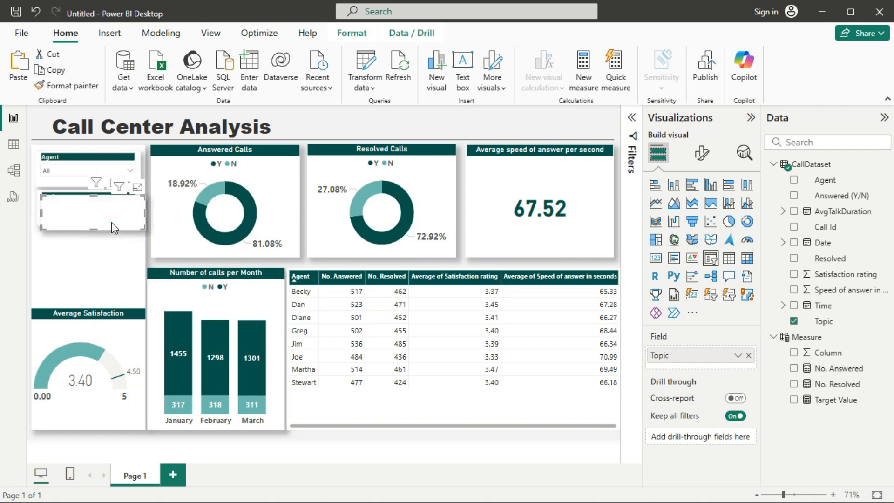
drag(111, 223, 108, 265)
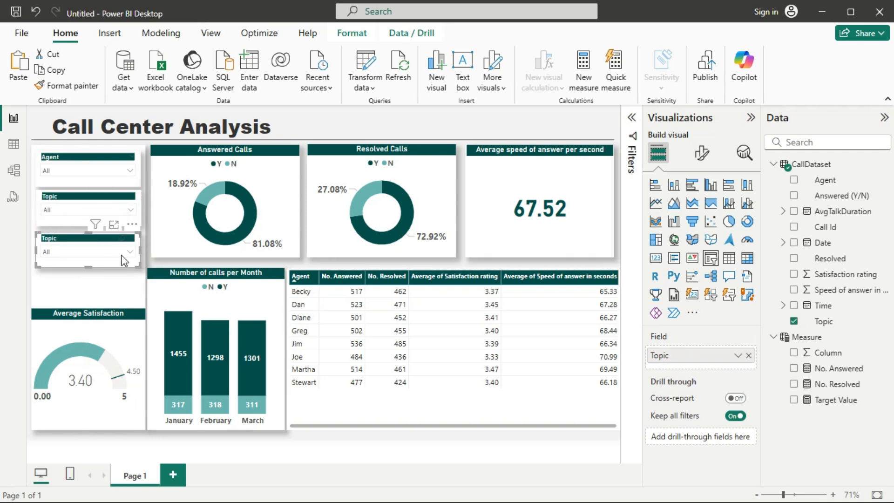
click(747, 357)
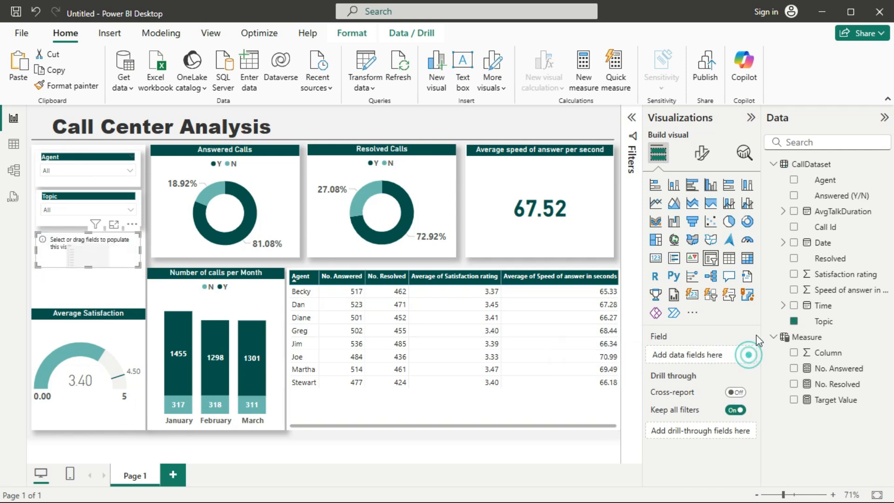
click(794, 243)
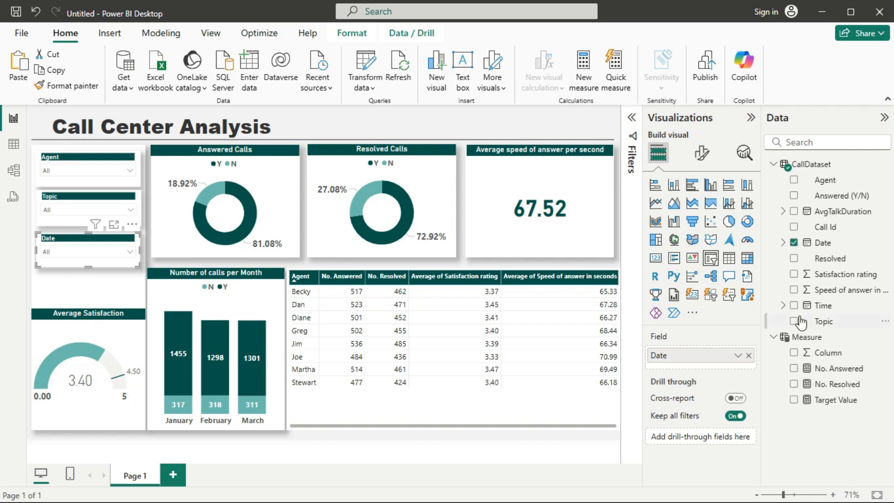
- Set the Date slicer's style to Between
click(695, 160)
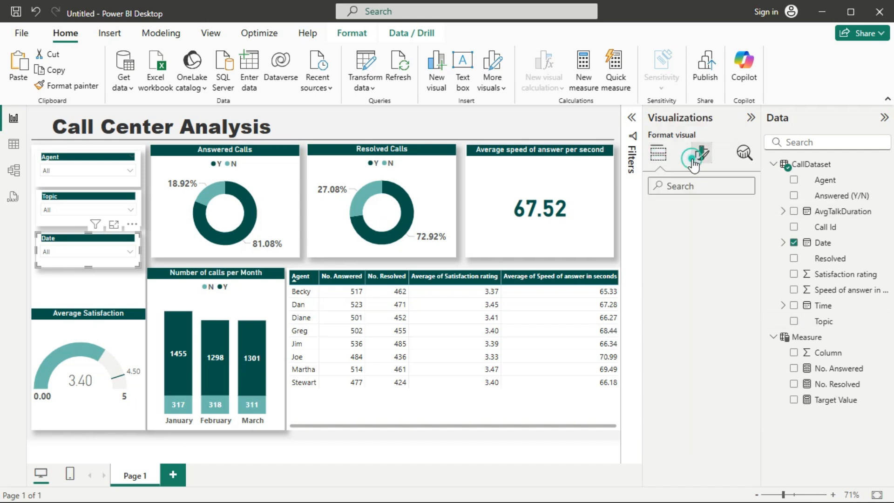
click(703, 254)
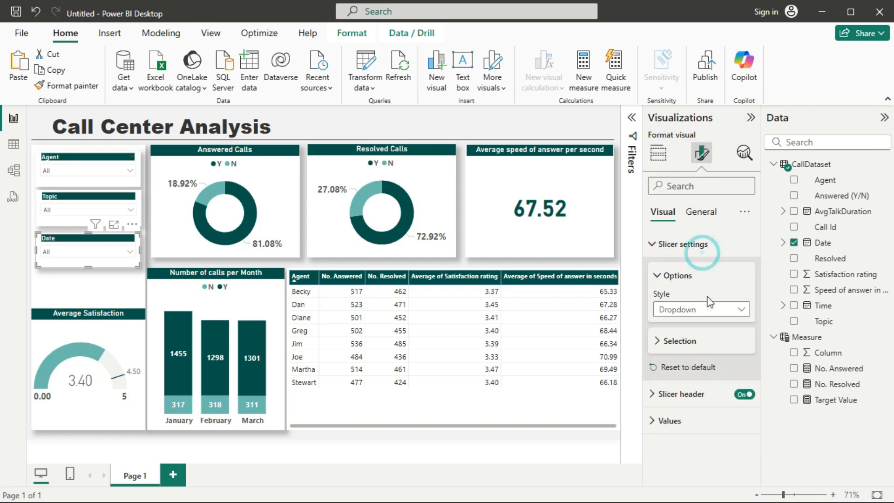
click(708, 309)
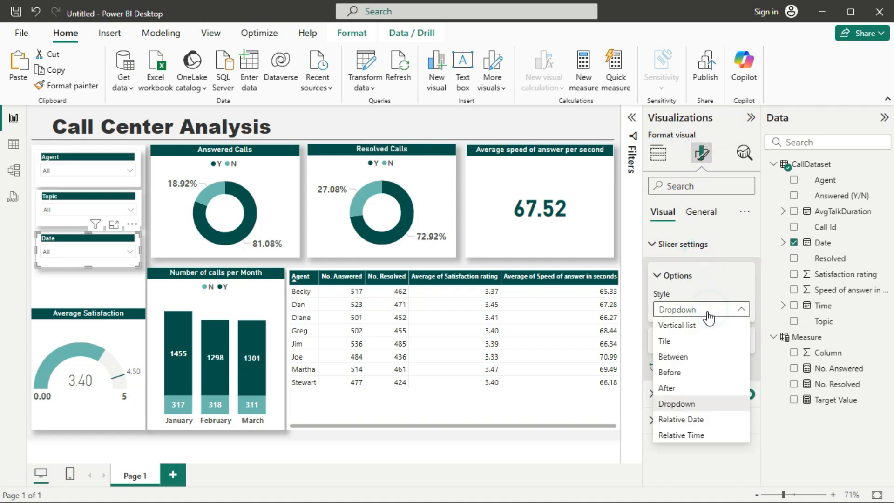
click(684, 357)
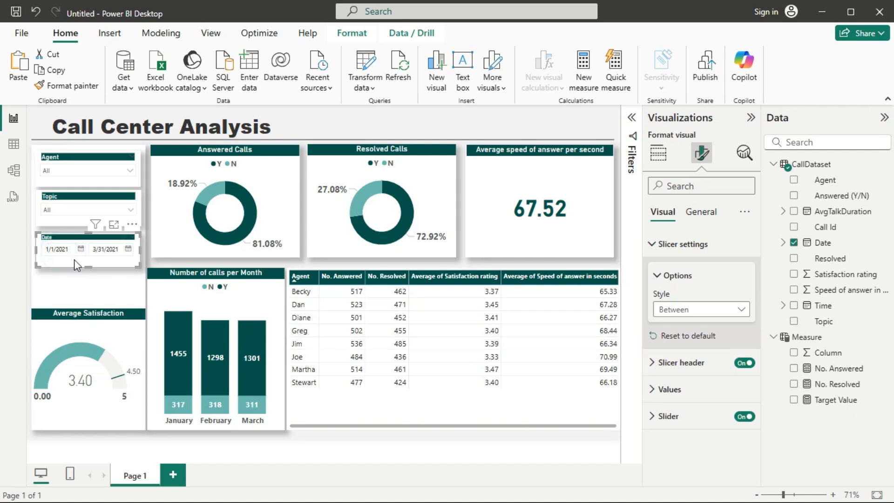
- Make the Date slicer taller to fit its slider, test filtering with a start date of January 2, 2021, and restore the full range
drag(87, 264, 29, 267)
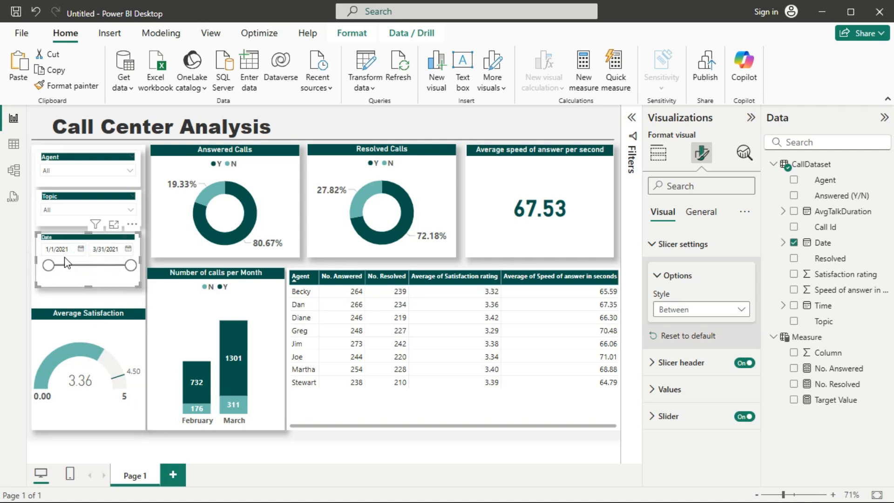
click(81, 250)
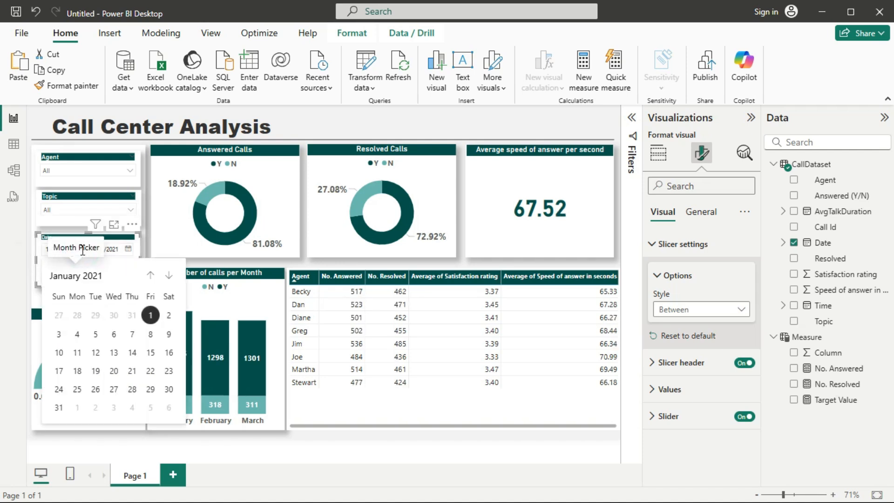
click(169, 317)
drag(51, 265, 29, 259)
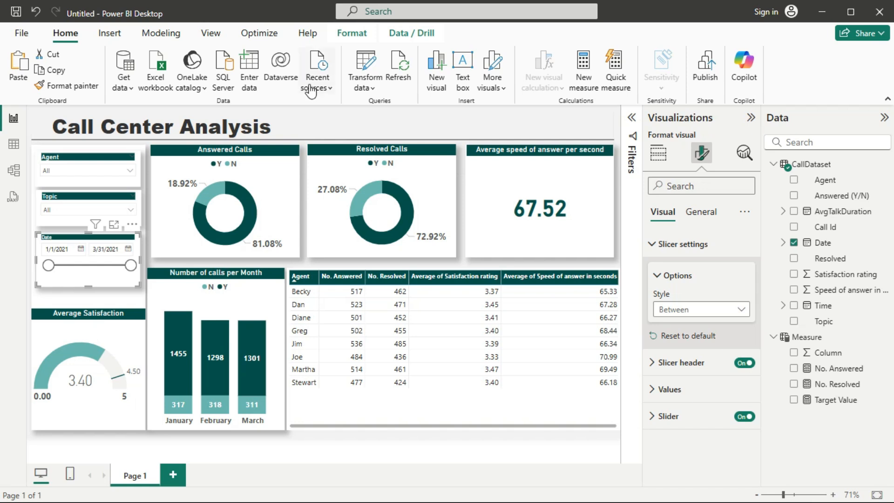
- Reduce the height of the divider line shape under the dashboard title so the line sits slightly lower
click(319, 121)
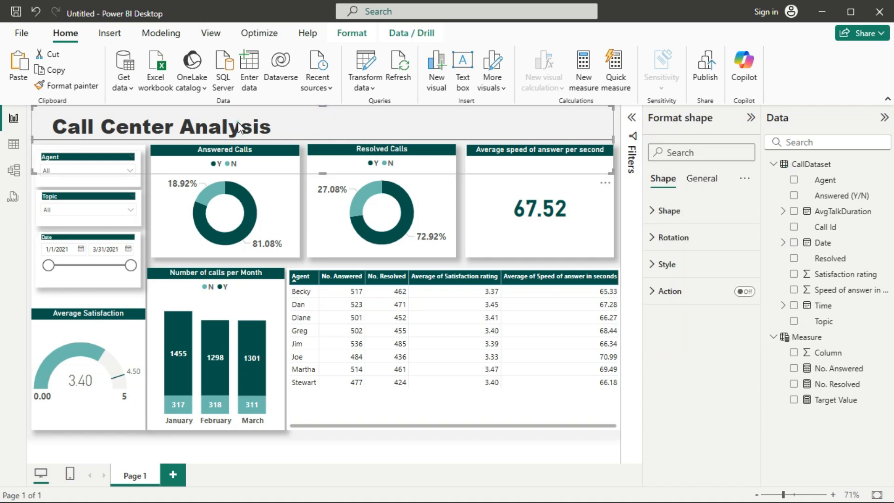
click(238, 123)
key(ctrl+a)
drag(55, 129, 58, 130)
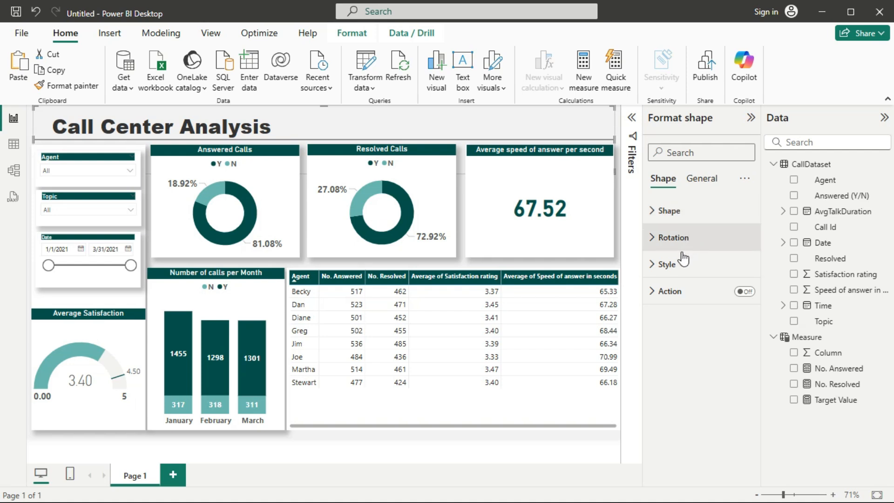
click(673, 266)
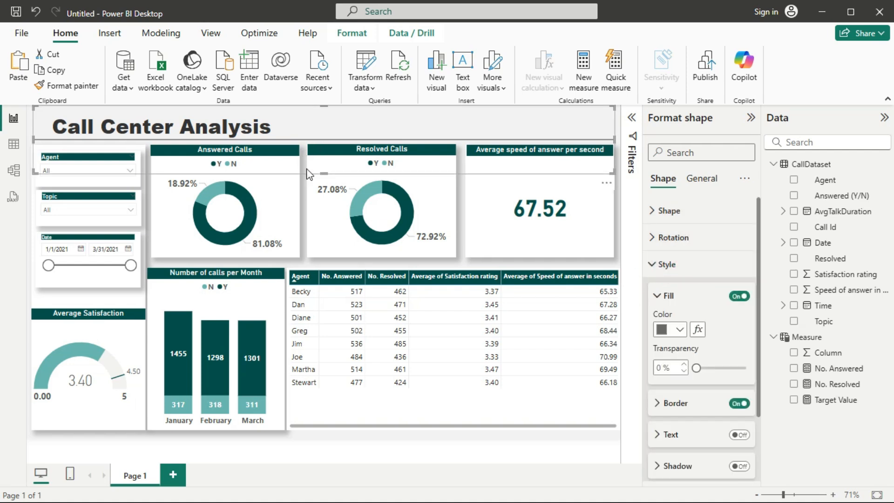
mouse_move(322, 168)
mouse_down()
mouse_move(323, 151)
mouse_move(317, 170)
mouse_up()
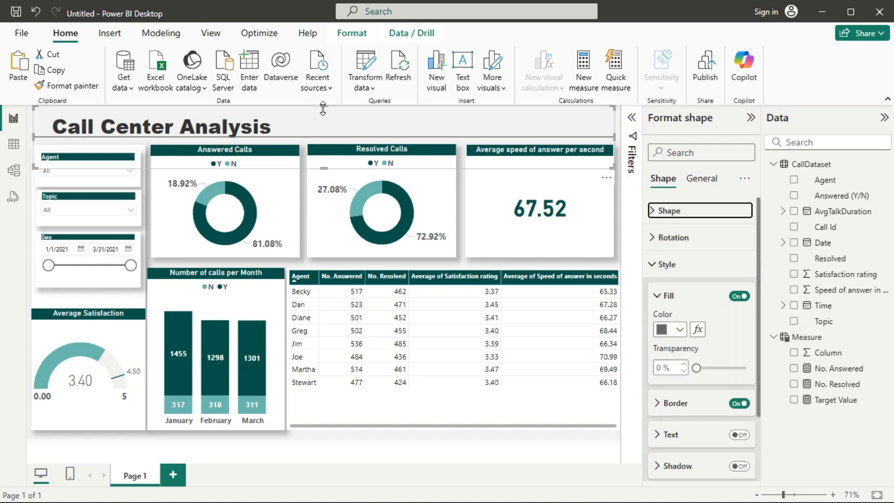
drag(323, 108, 322, 119)
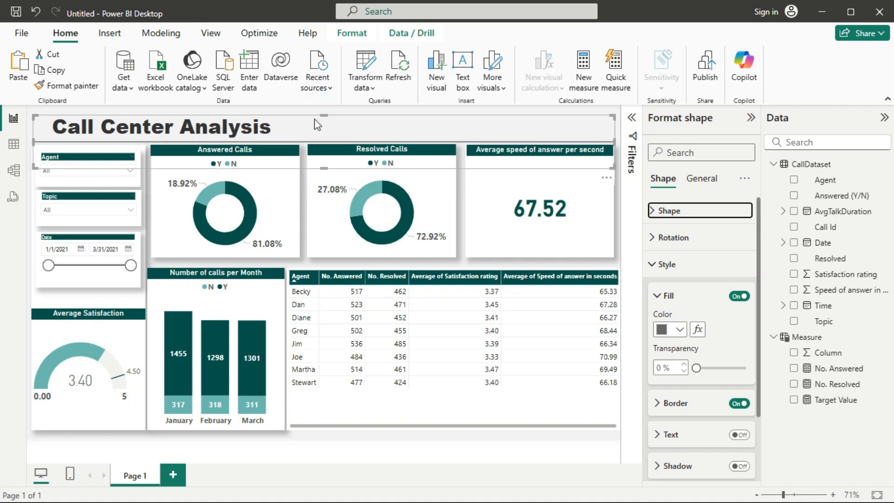
click(297, 111)
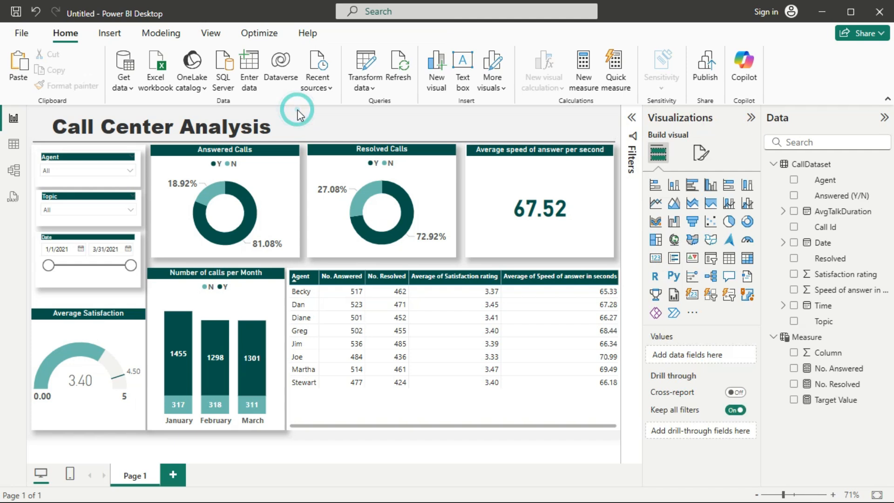
- Change the font color of the Call Center Analysis title to the dashboard's dark green
click(262, 126)
drag(271, 131, 55, 147)
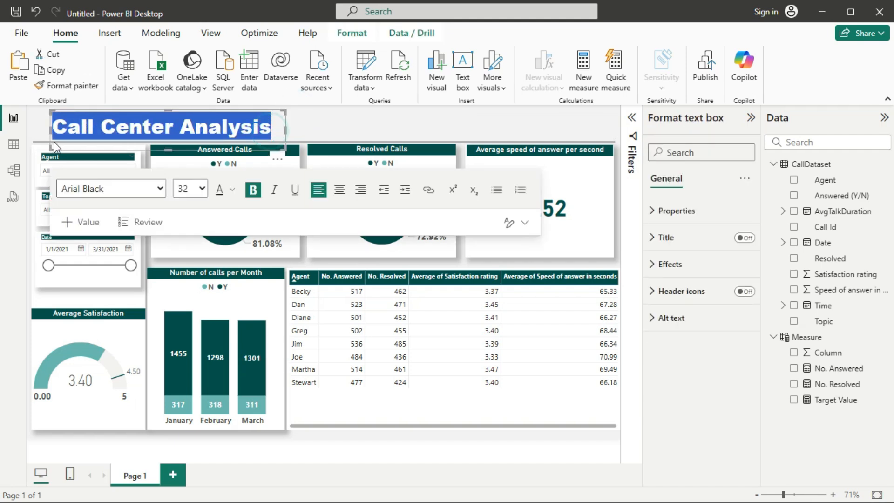
click(233, 195)
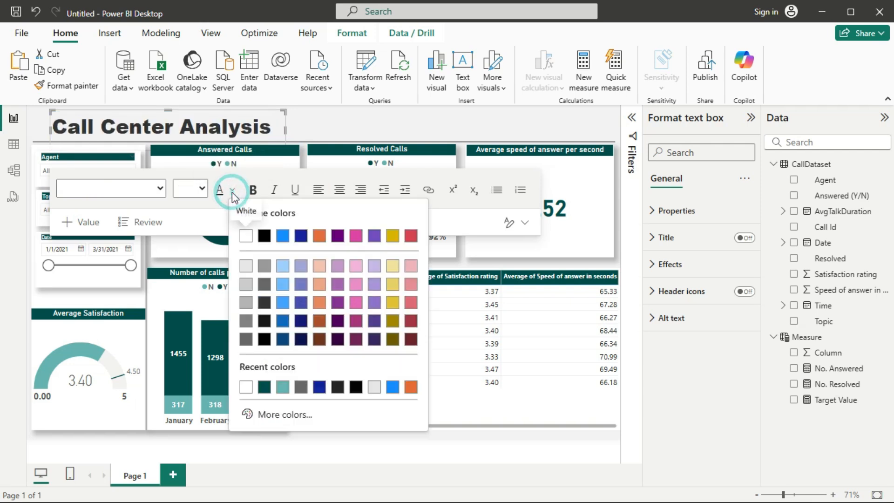
click(270, 386)
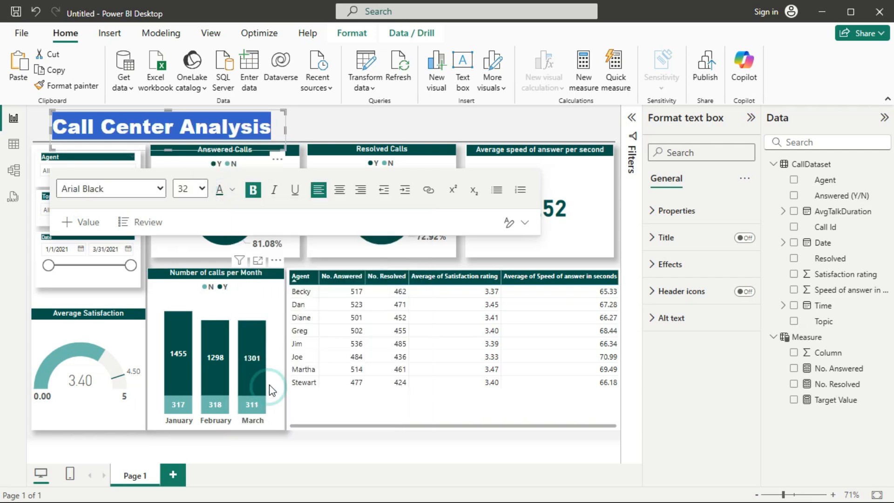
click(567, 118)
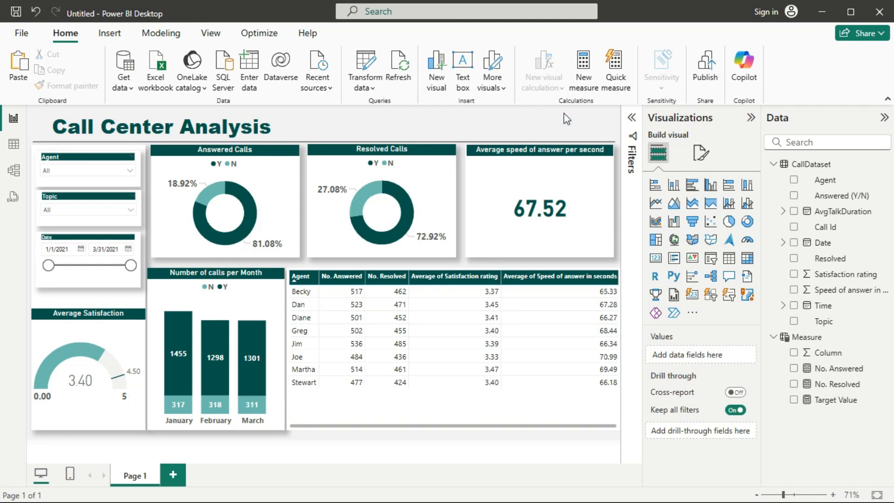
- Set the canvas background transparency of the page to 64%
click(701, 153)
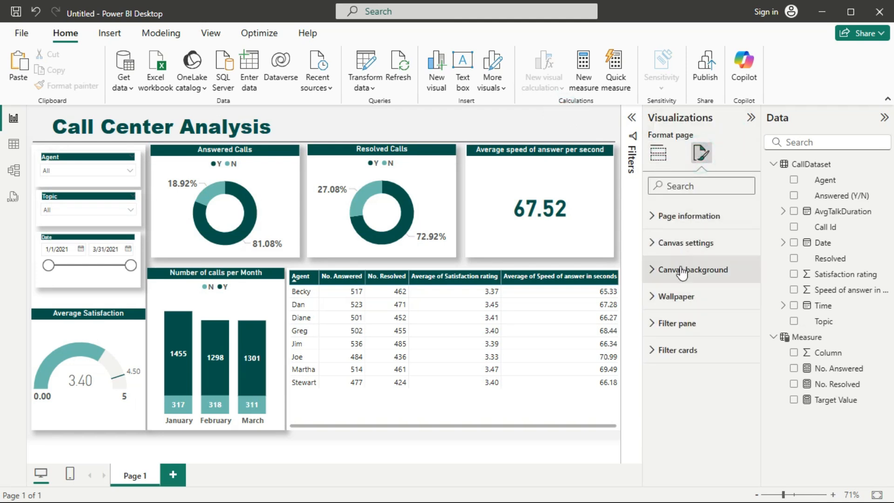
click(681, 271)
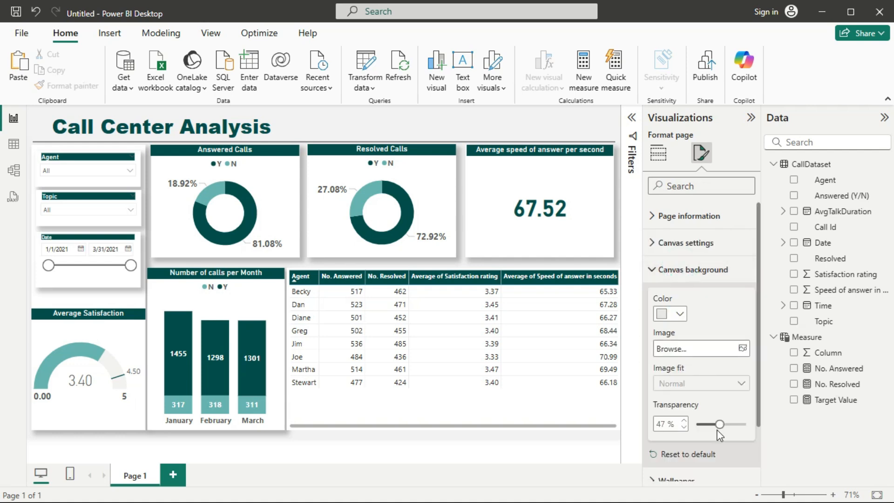
mouse_move(720, 425)
mouse_down()
mouse_move(736, 424)
mouse_move(727, 425)
mouse_up()
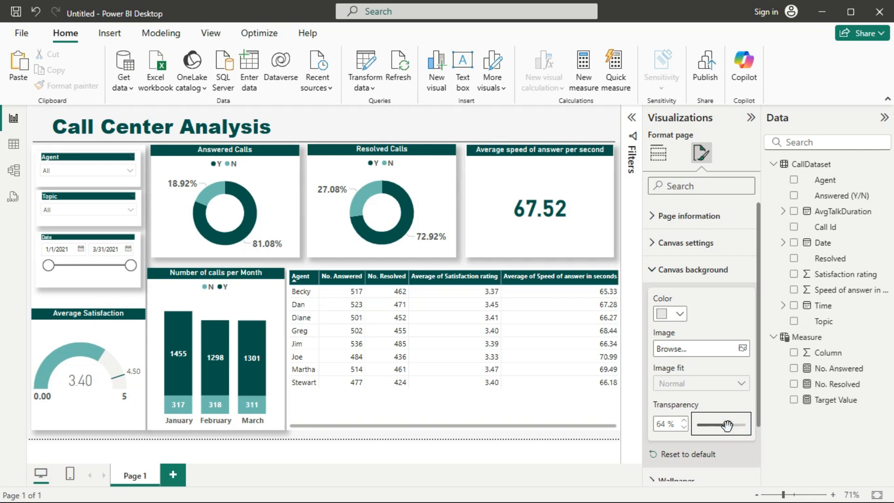
- Append "| 2021" to the dashboard title and widen its text box so the title fits on one line
click(289, 125)
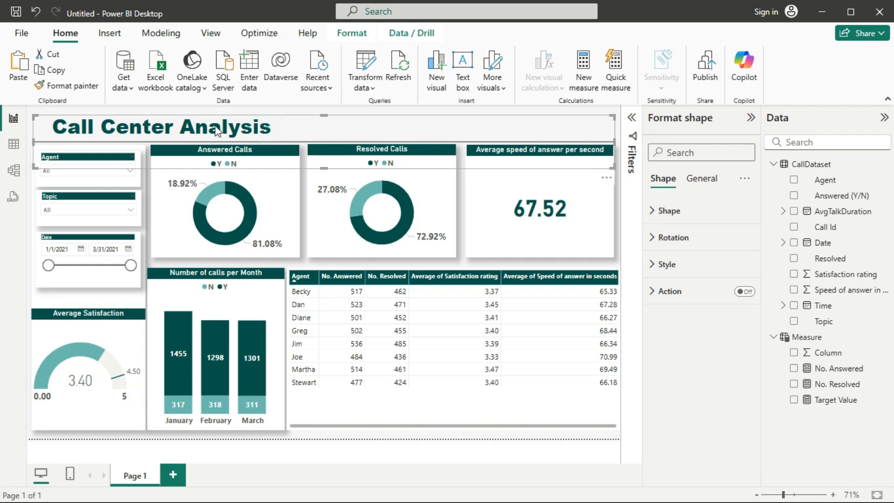
click(239, 112)
click(270, 130)
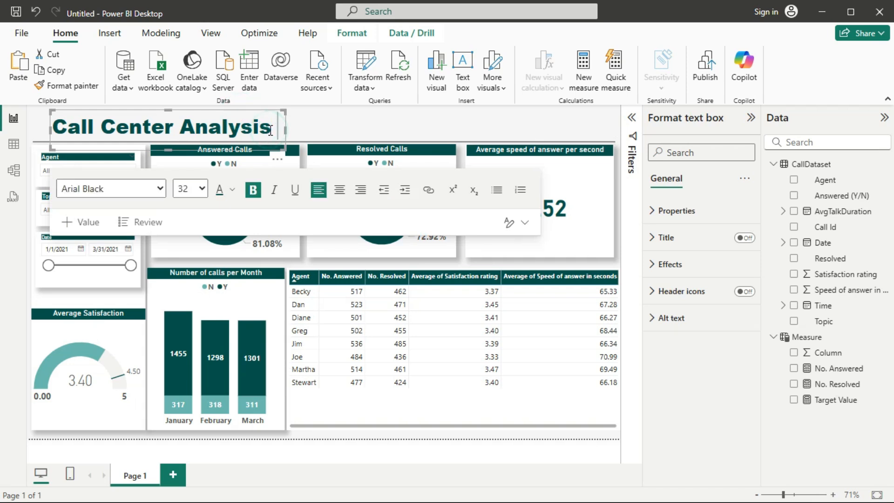
text(| 2021)
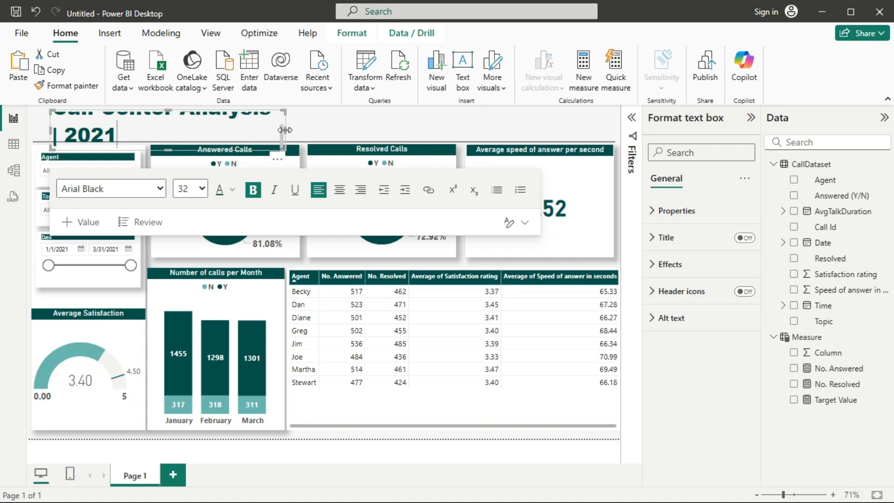
drag(285, 130, 349, 131)
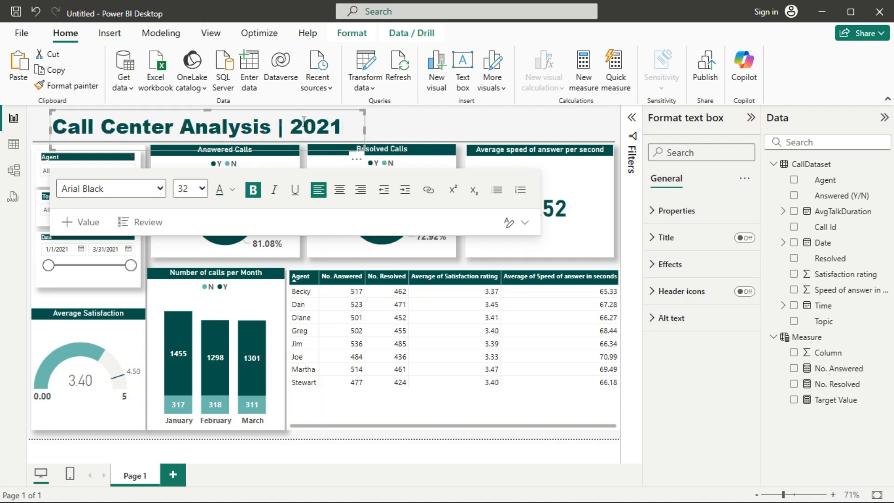
- Color the text 2021 in the dashboard title with the recently used light teal
drag(289, 127, 344, 127)
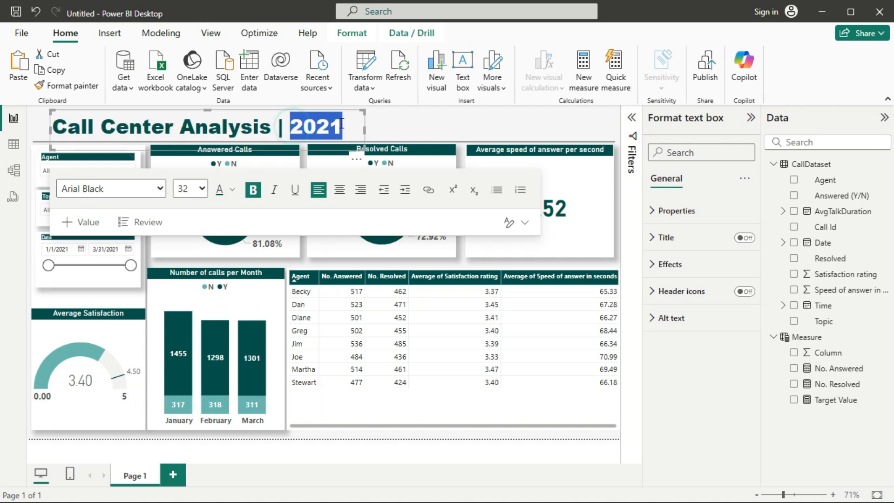
click(236, 191)
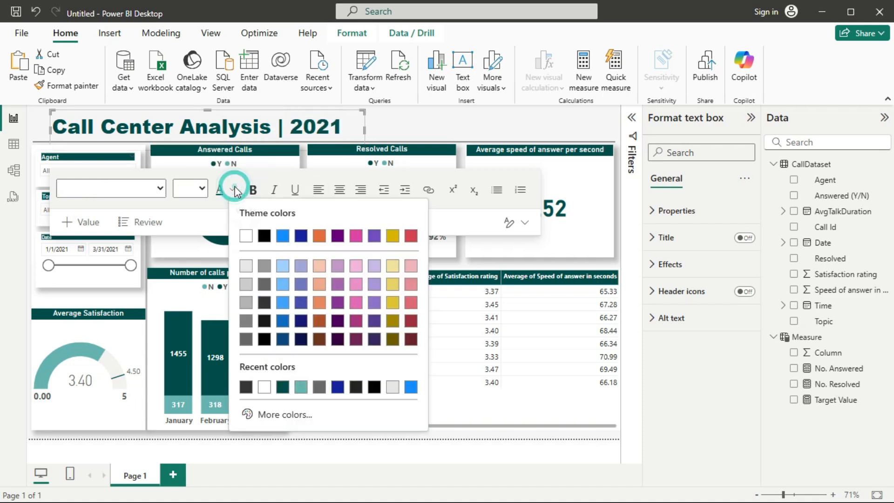
click(300, 388)
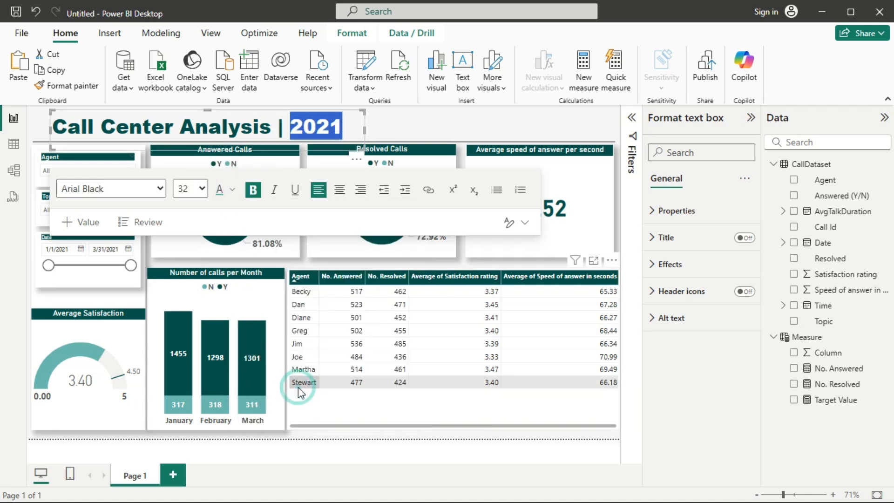
- Reduce the font size of 2021 in the dashboard title to 24
click(203, 189)
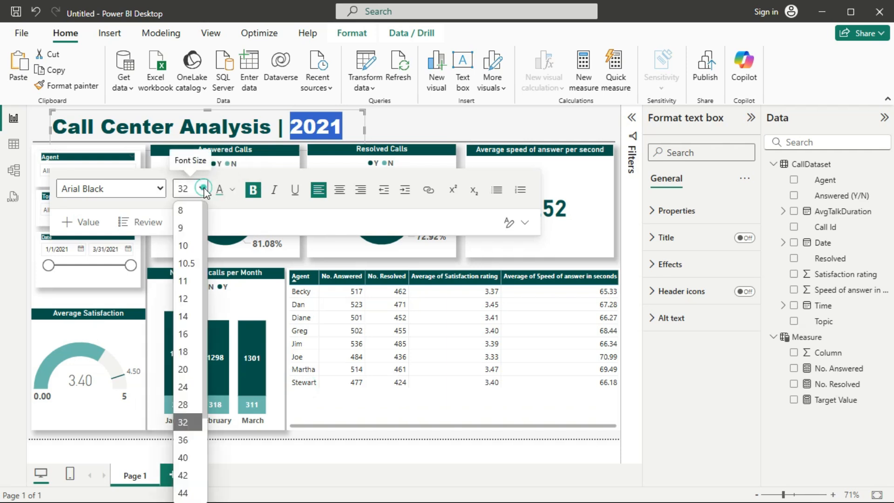
click(186, 357)
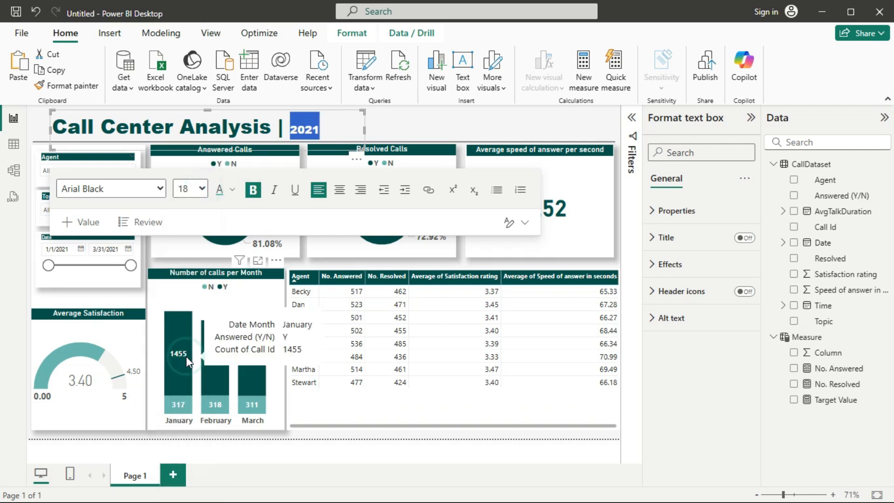
click(203, 189)
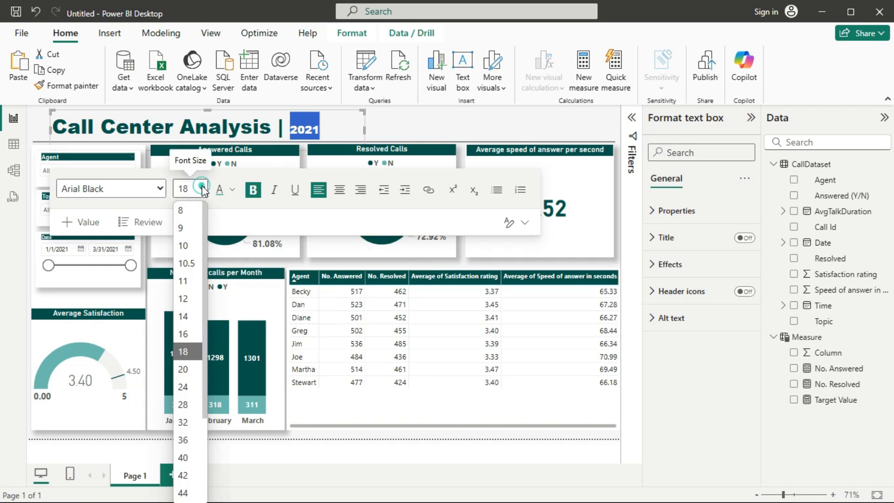
click(185, 387)
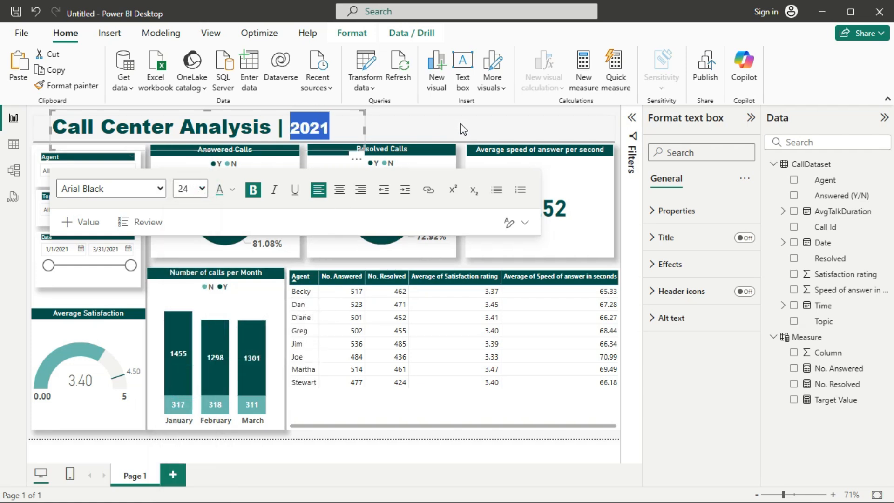
click(484, 111)
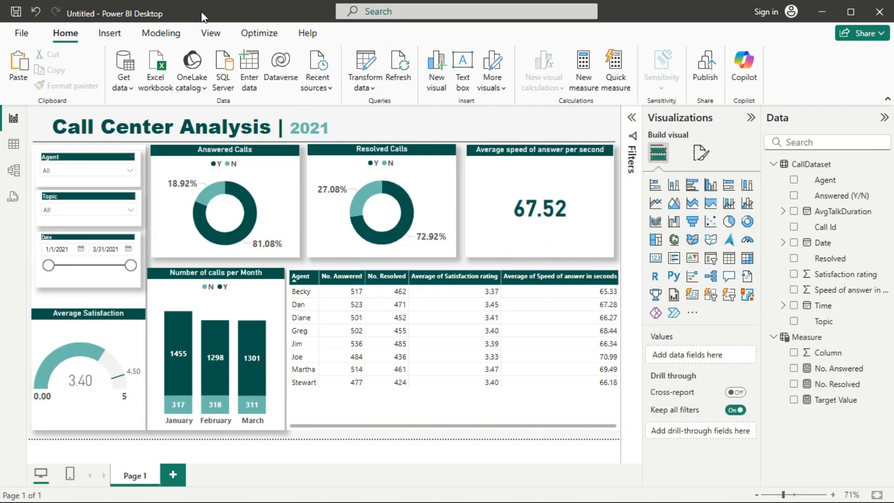
- Insert the education picture from the icons folder under IT Office > DATA SCIENCE > GIT Courses onto the page
click(109, 35)
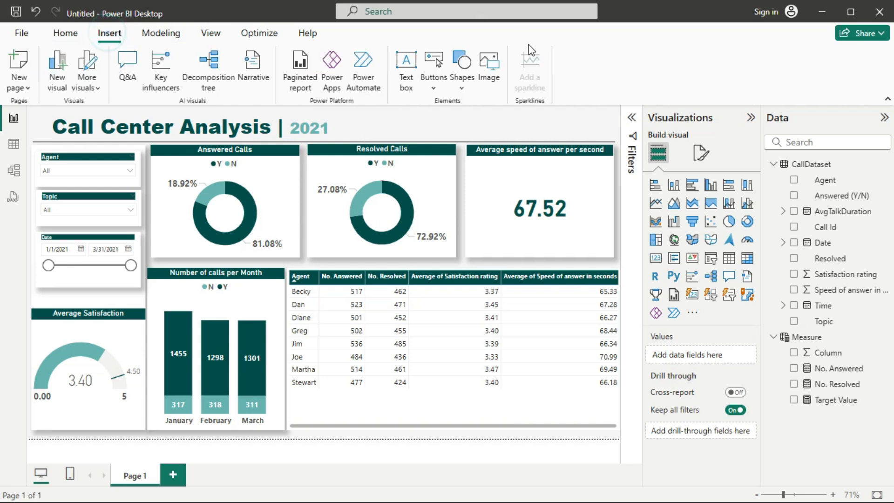
click(490, 66)
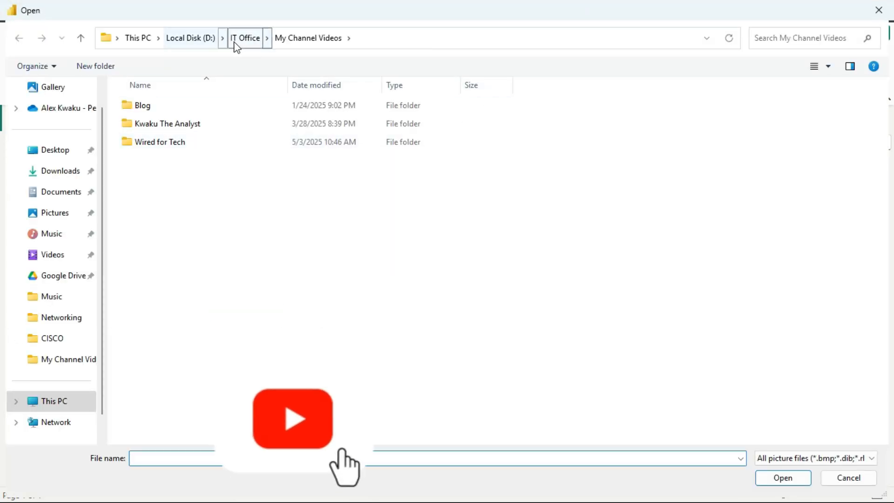
click(242, 38)
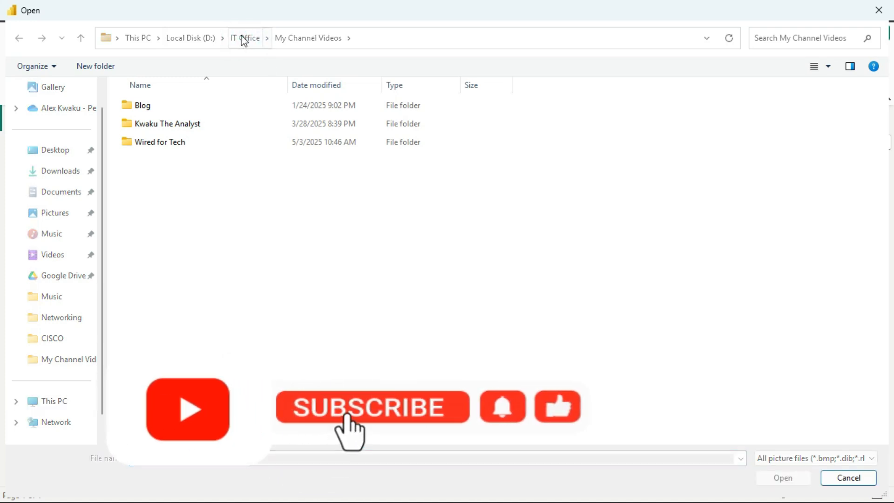
click(243, 37)
click(159, 141)
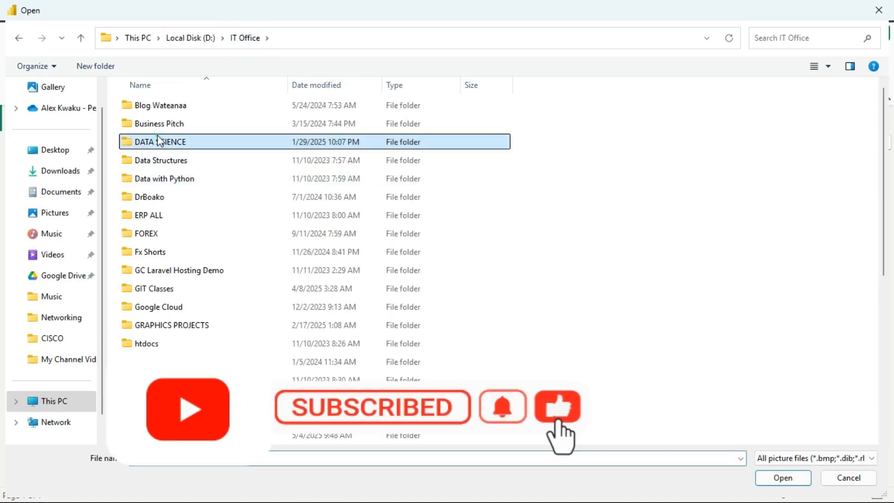
double_click(160, 140)
click(150, 162)
double_click(150, 161)
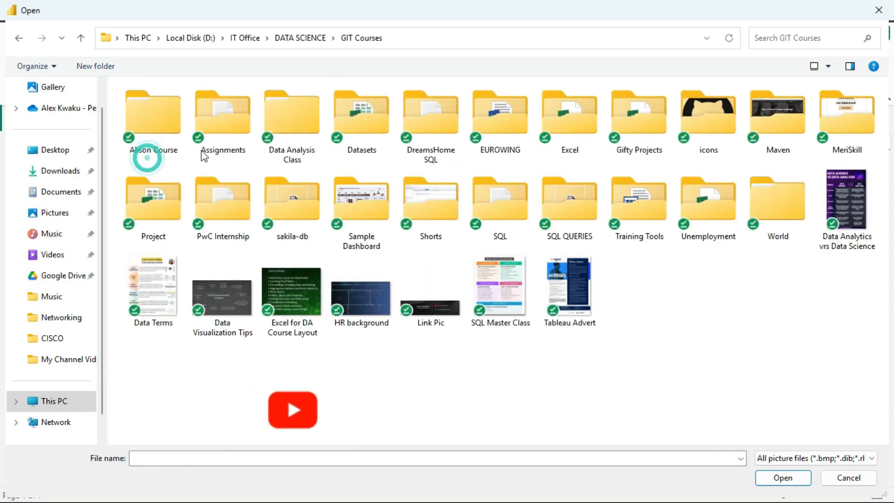
click(703, 131)
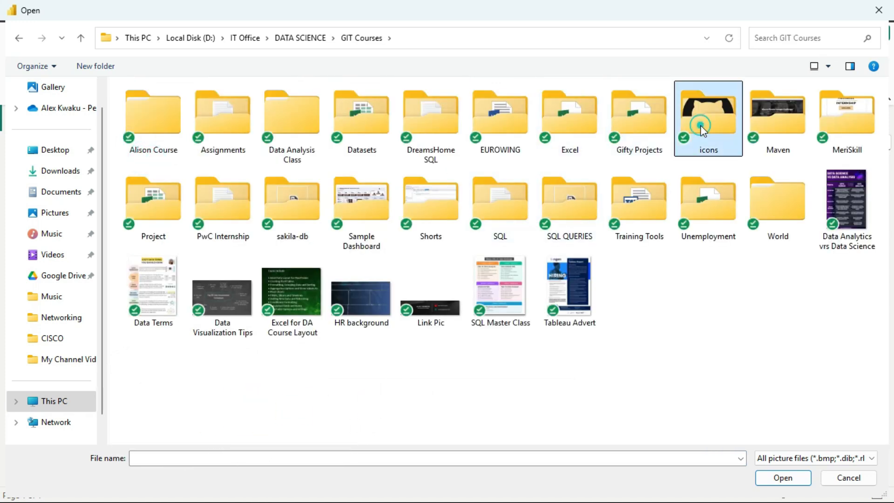
double_click(701, 125)
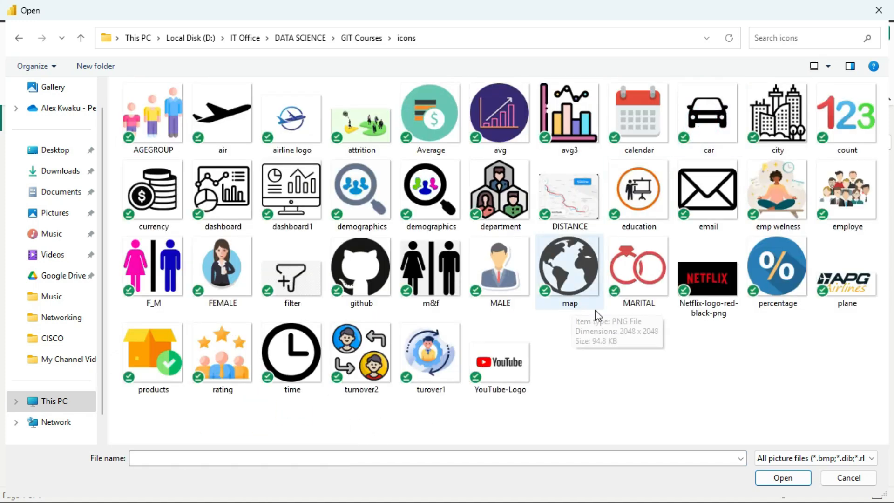
double_click(626, 177)
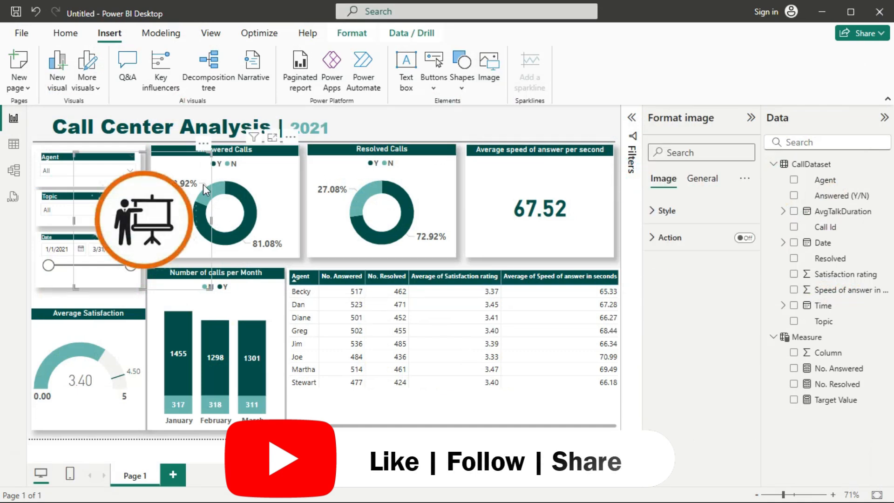
- Shrink the education icon to fit in front of the dashboard title and shift the title text box sideways to clear it
drag(208, 155, 110, 232)
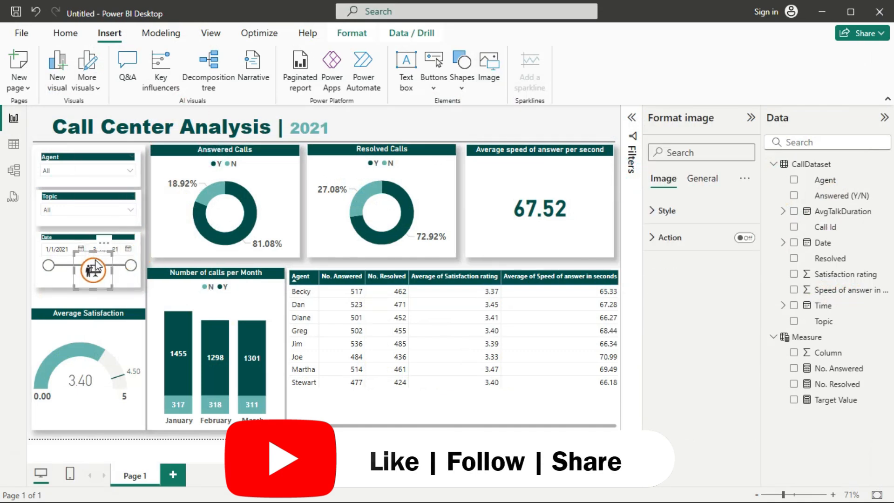
drag(94, 273, 47, 126)
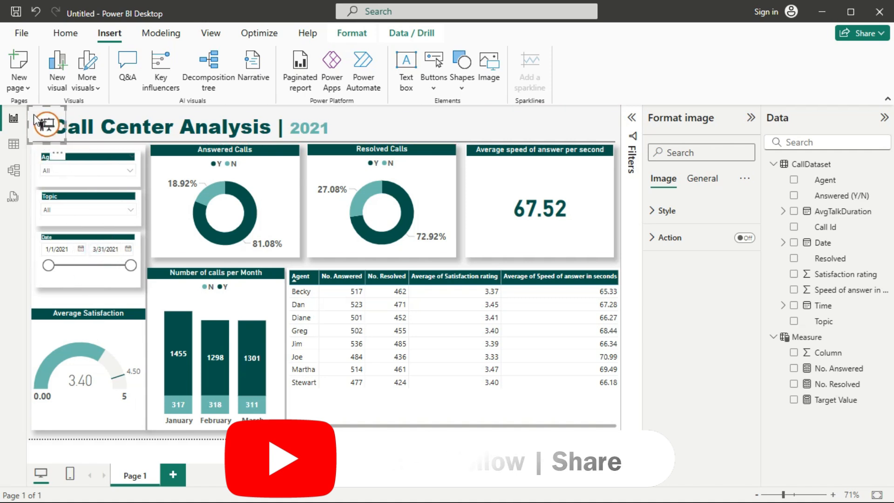
click(96, 125)
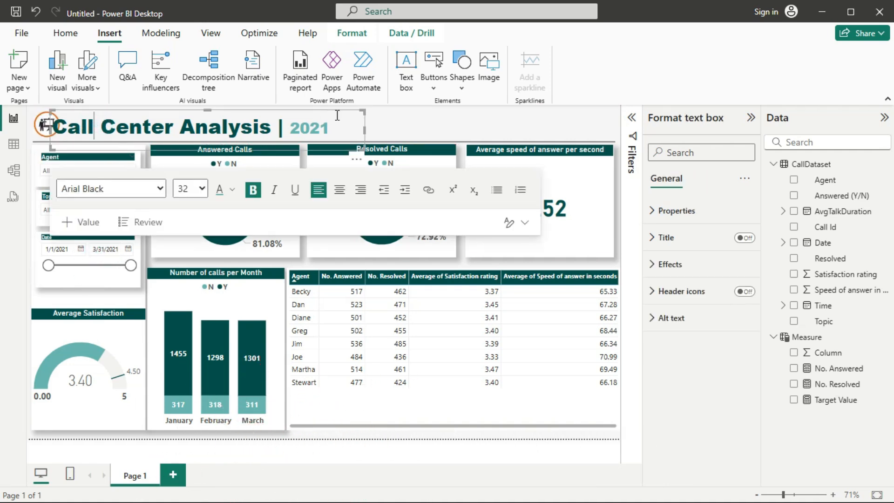
drag(345, 114, 357, 114)
key(Right)
key(Right)
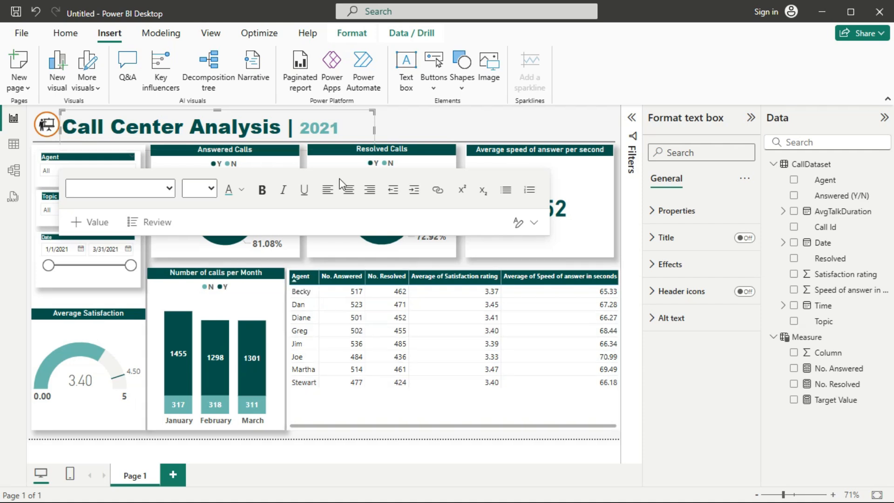
click(563, 111)
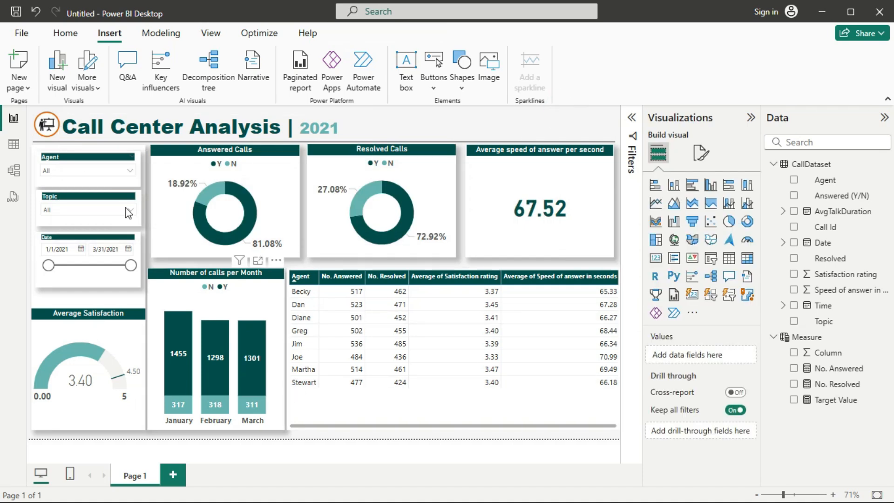
- Look through the options of the Agent and Topic slicers and the start date calendar of the Date slicer
click(111, 172)
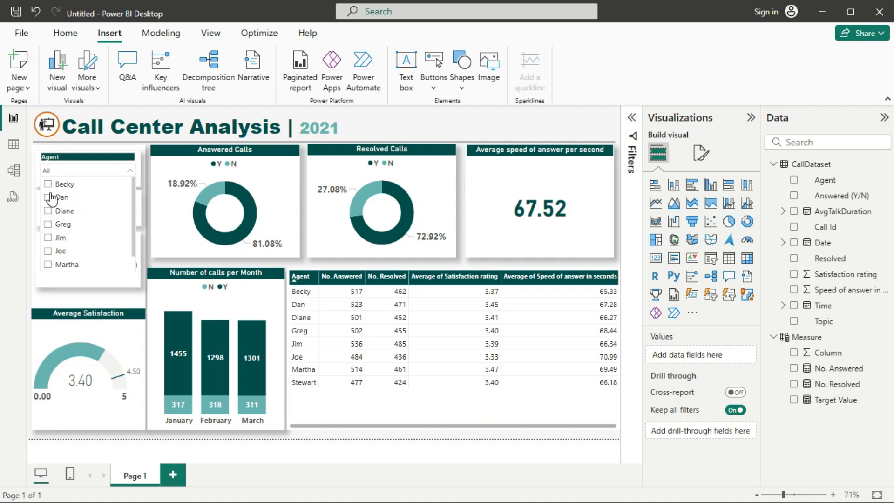
click(314, 427)
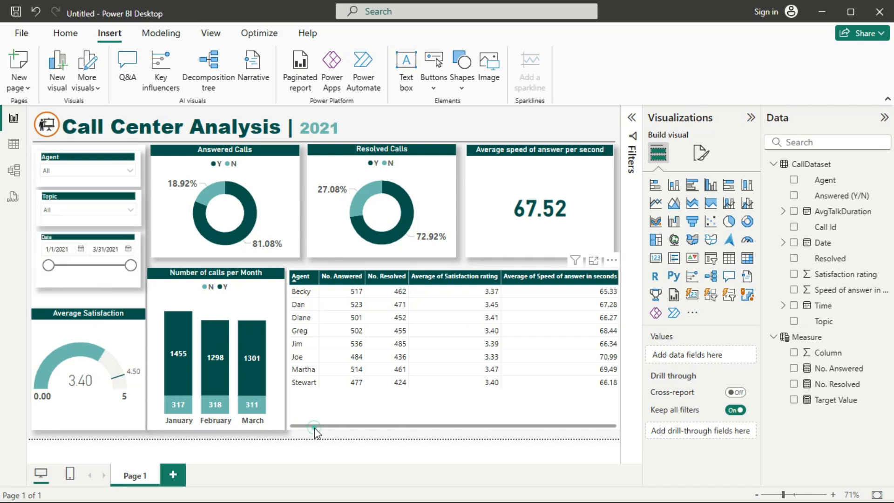
click(117, 214)
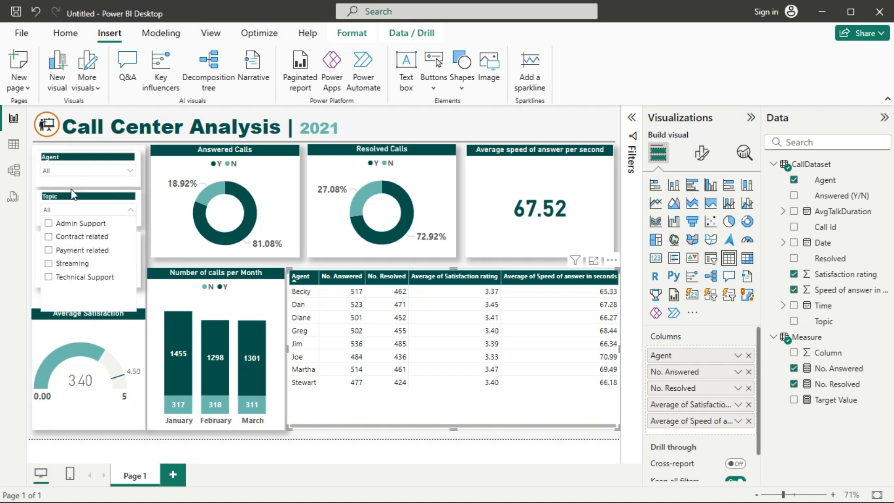
click(321, 439)
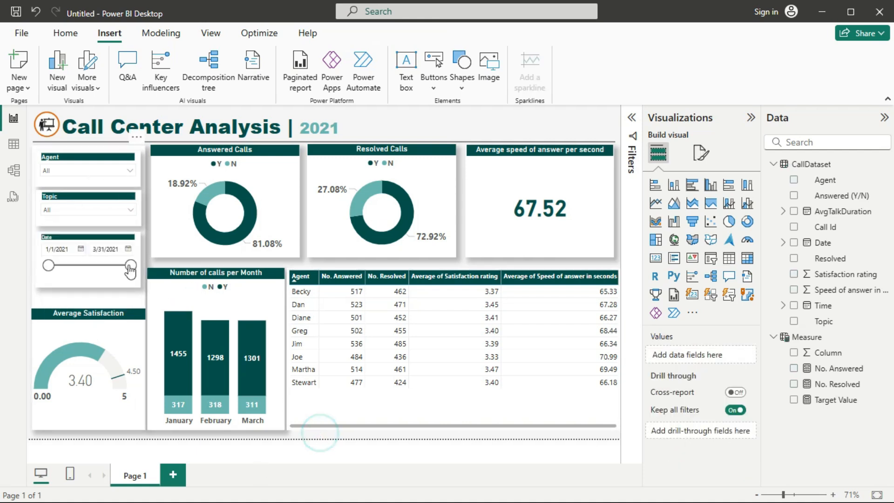
click(81, 251)
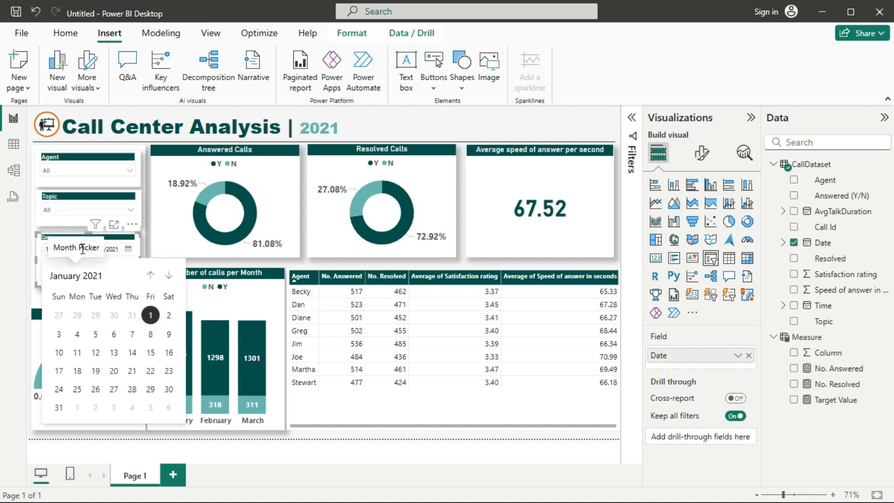
- Test the Agent slicer by filtering the dashboard to the second and fourth listed agents in turn, and clear the selection
click(129, 174)
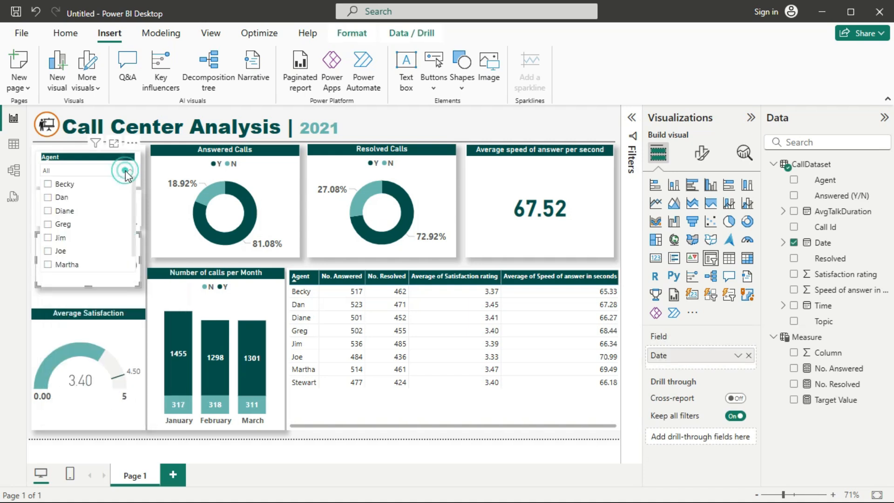
click(48, 197)
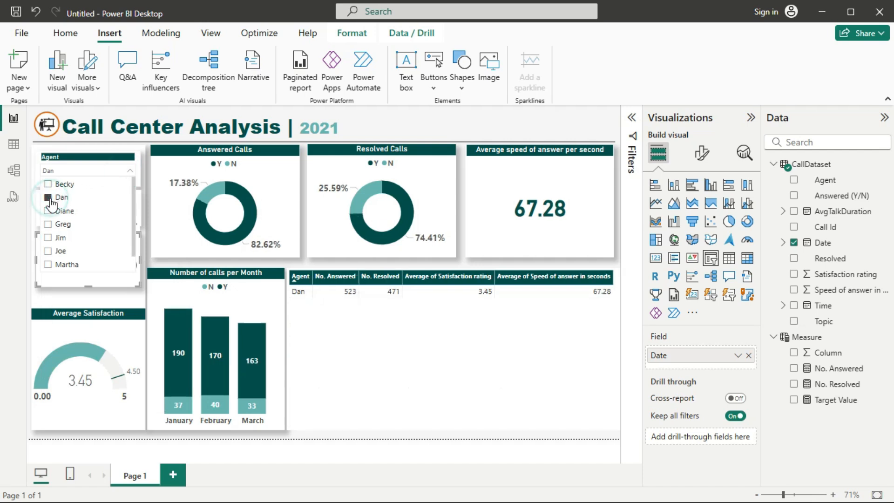
click(47, 224)
click(47, 225)
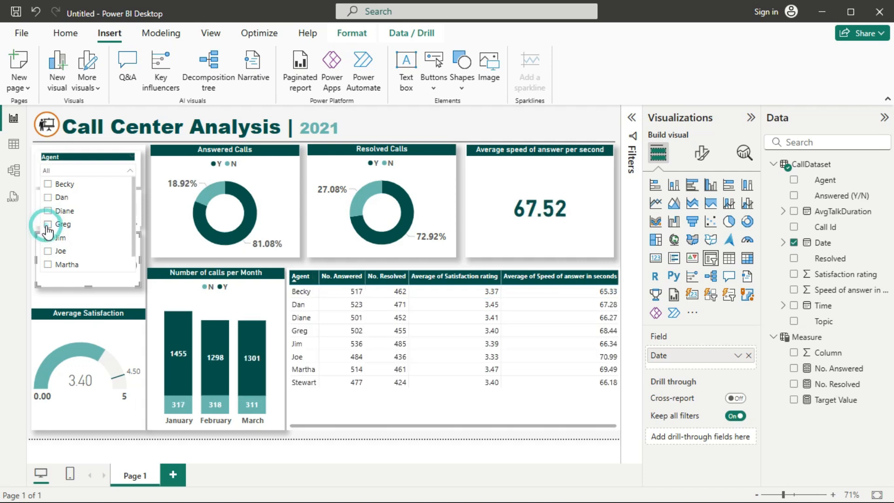
click(631, 62)
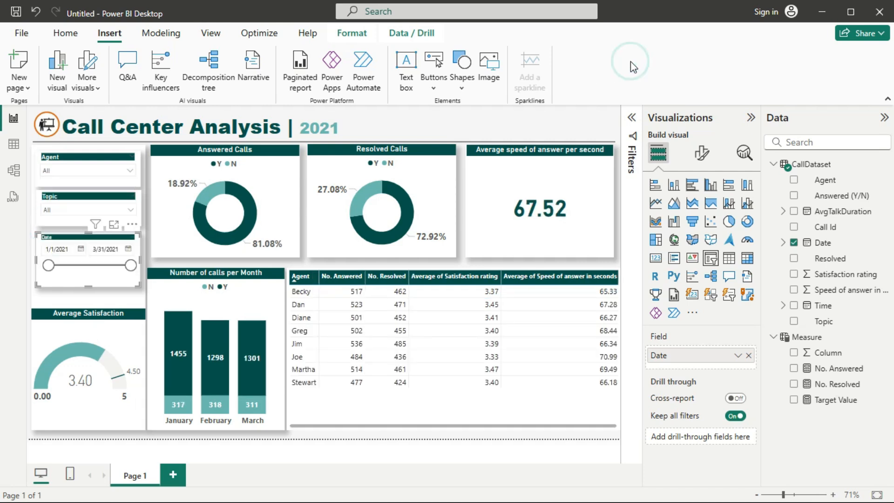